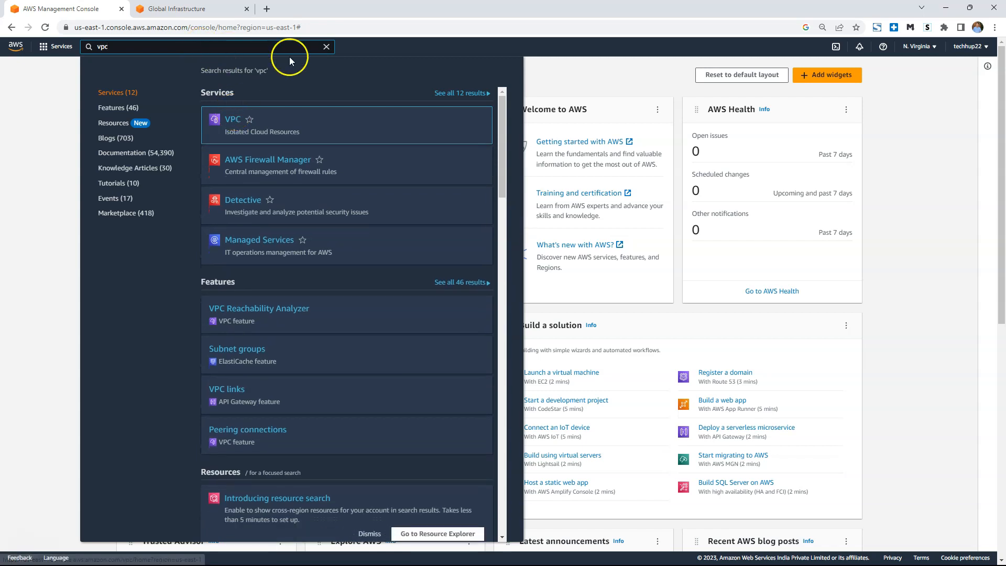
Clear the service search and open the VPC service from the Networking & Content Delivery category.
{"action": "left_click", "coordinate": [326, 47]}
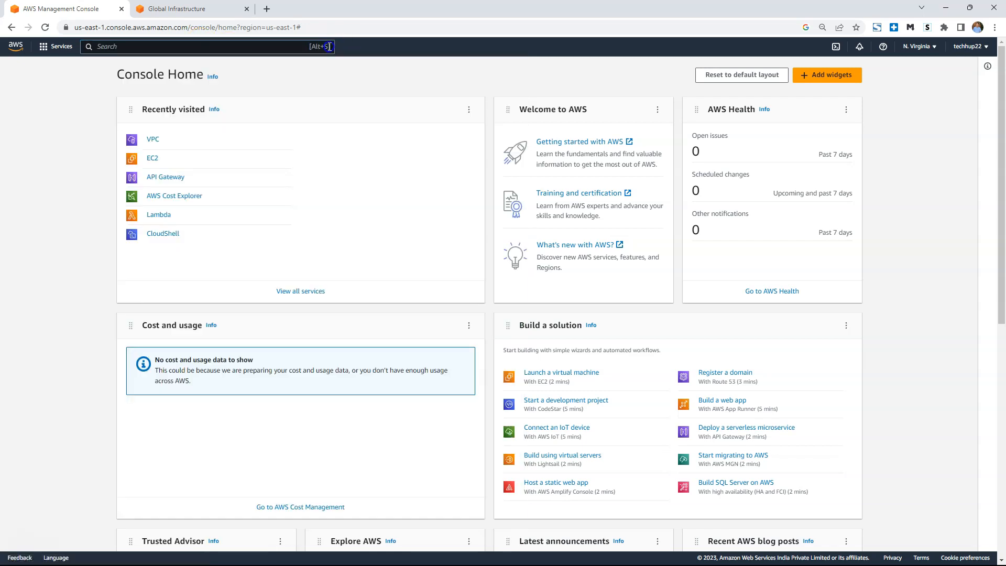
{"action": "left_click", "coordinate": [42, 49]}
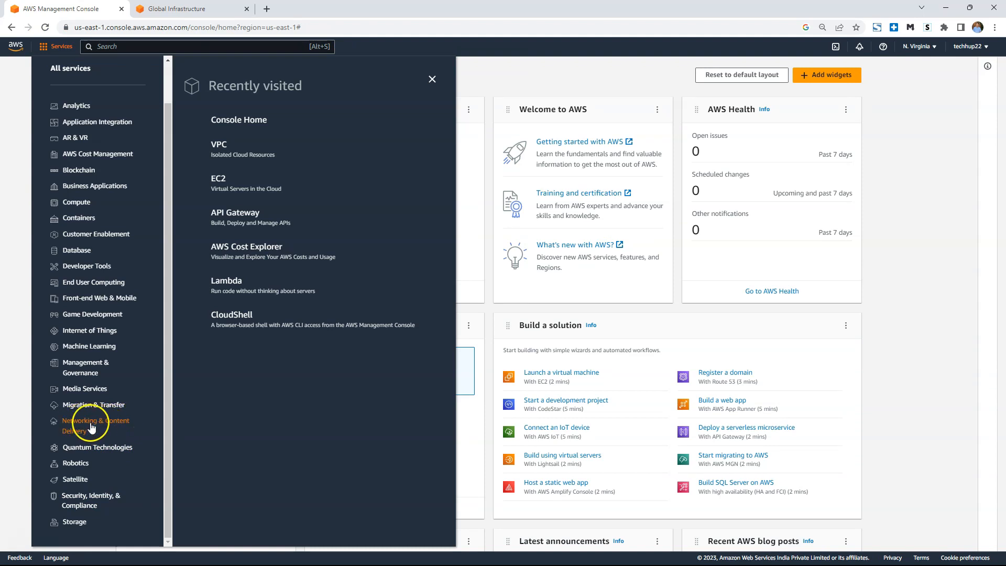
{"action": "left_click", "coordinate": [94, 428]}
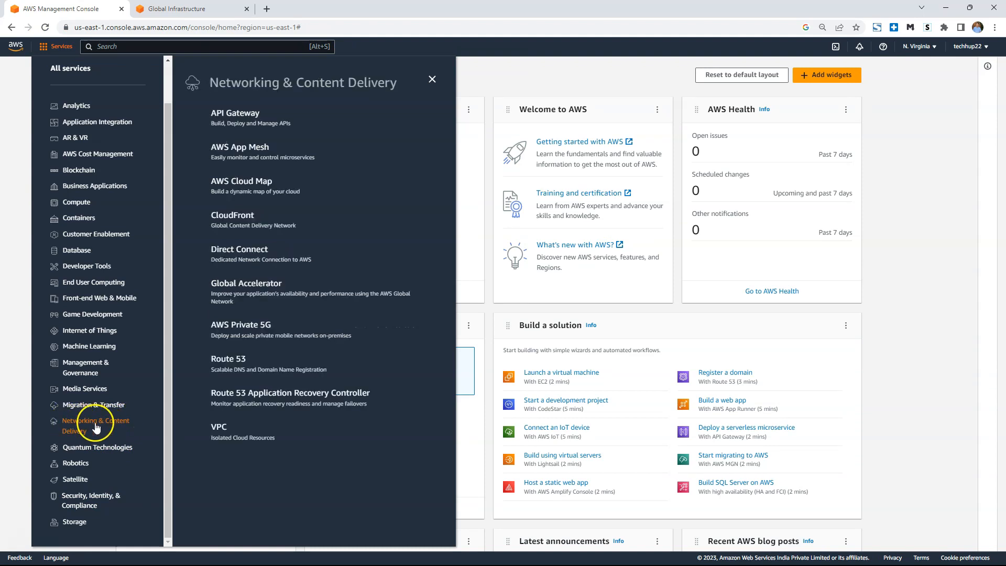
{"action": "left_click", "coordinate": [220, 431]}
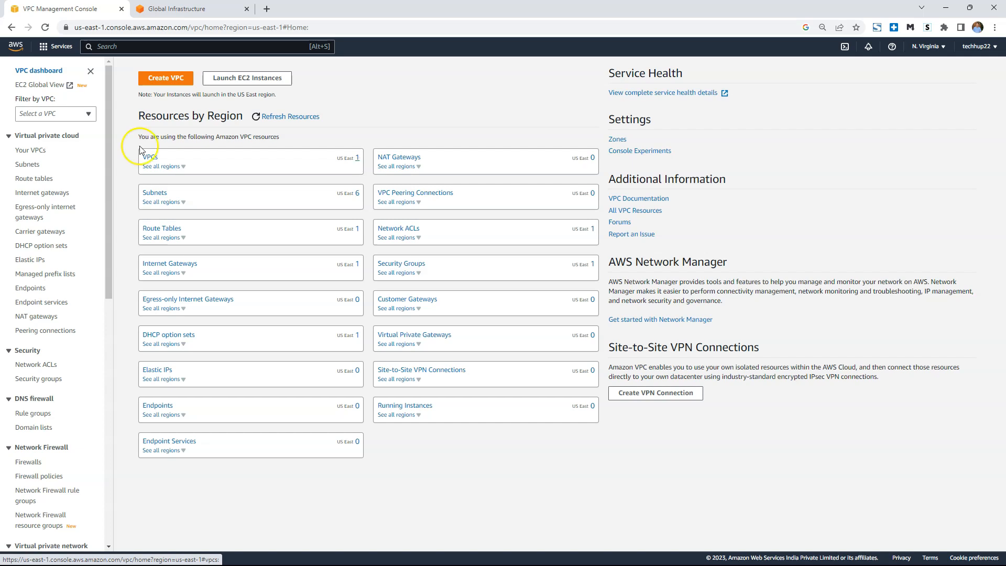
View the console's region list and examine the North American regions on the AWS Global Infrastructure map.
{"action": "left_click", "coordinate": [941, 49]}
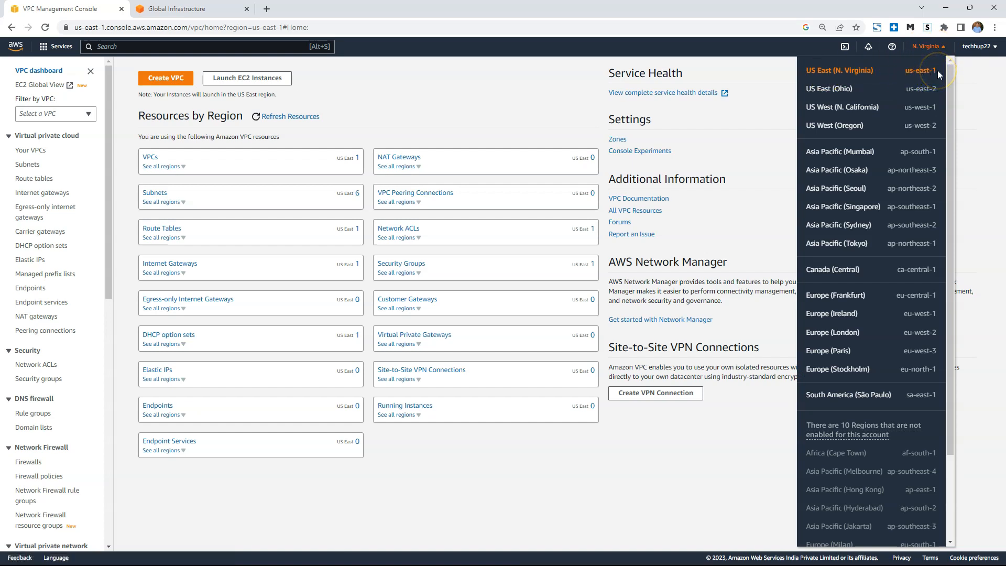
{"action": "left_click", "coordinate": [203, 9]}
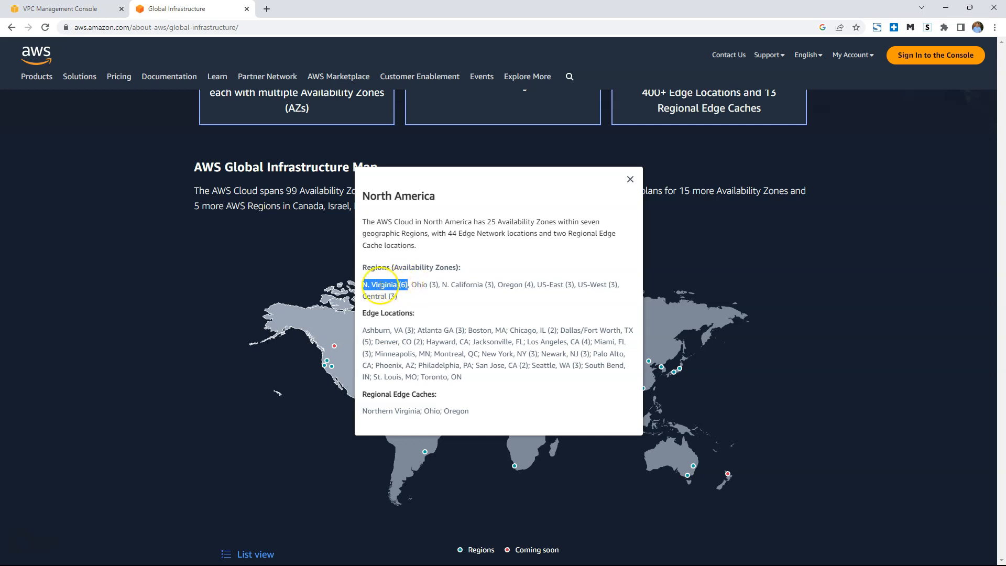
{"action": "left_click", "coordinate": [631, 179]}
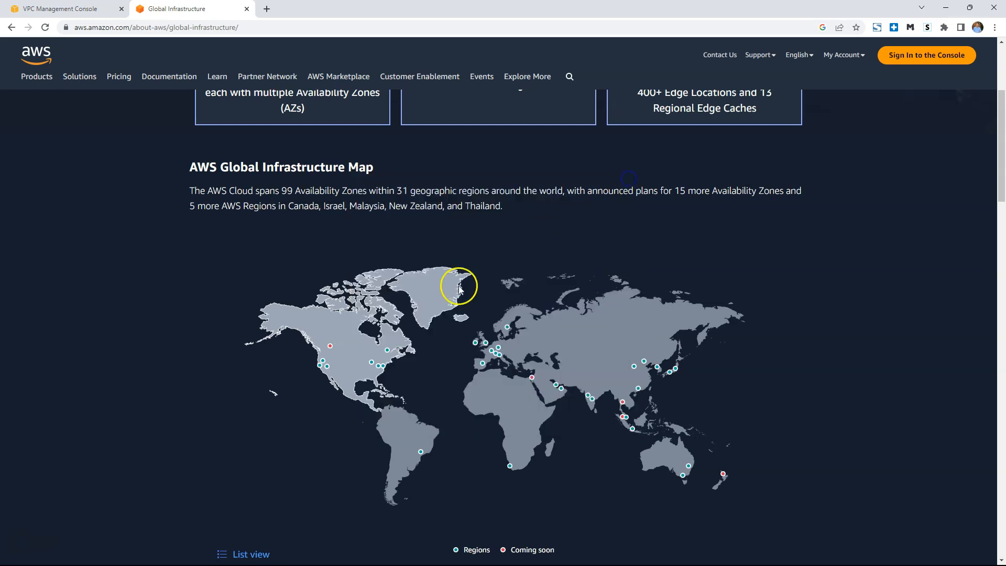
{"action": "mouse_move", "coordinate": [319, 370]}
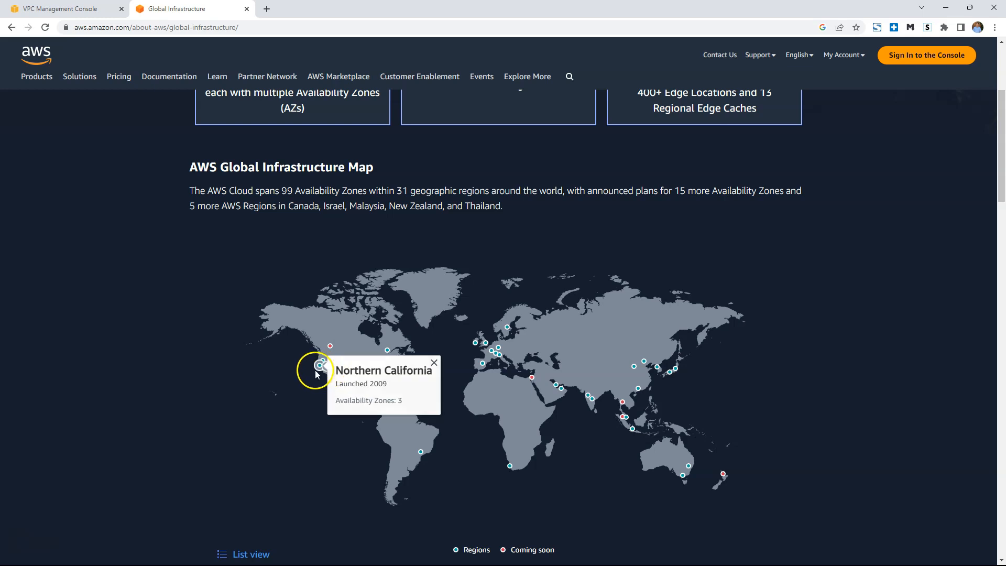
{"action": "mouse_move", "coordinate": [330, 347]}
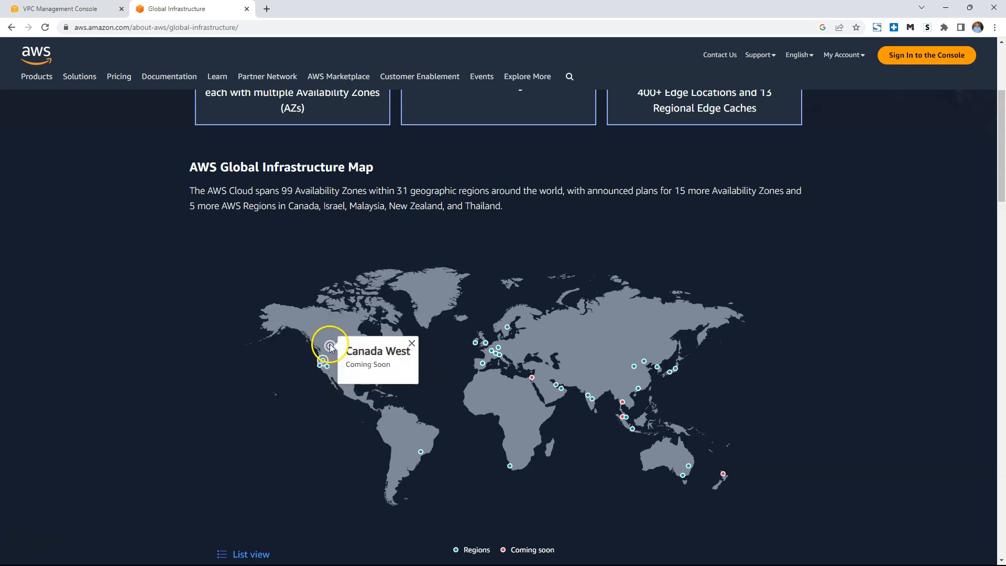
{"action": "mouse_move", "coordinate": [371, 363]}
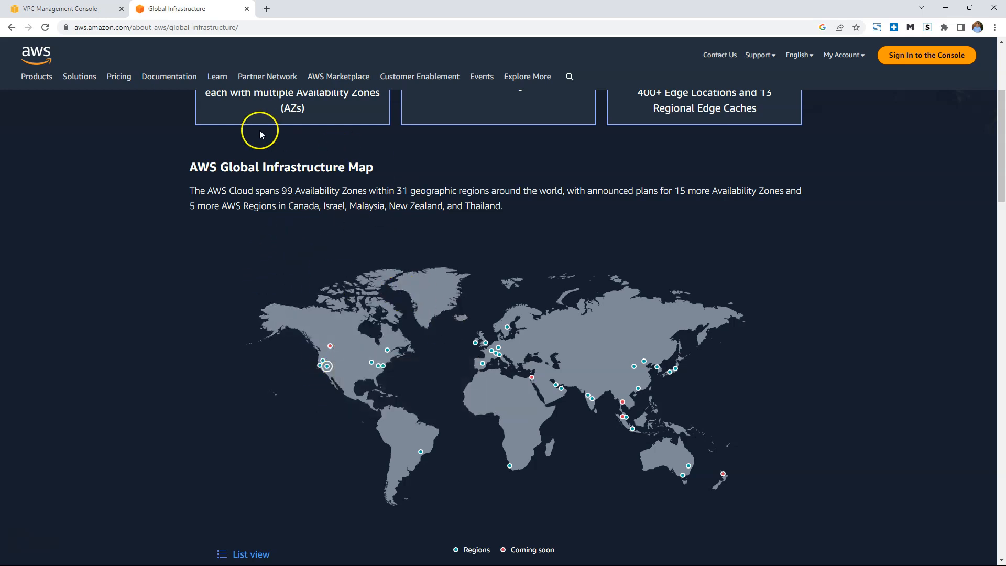
Open the default VPC's details from the VPC dashboard and examine its Default VPC flag, IPv4 CIDR and us-east-1a subnet in the resource map.
{"action": "left_click", "coordinate": [95, 8]}
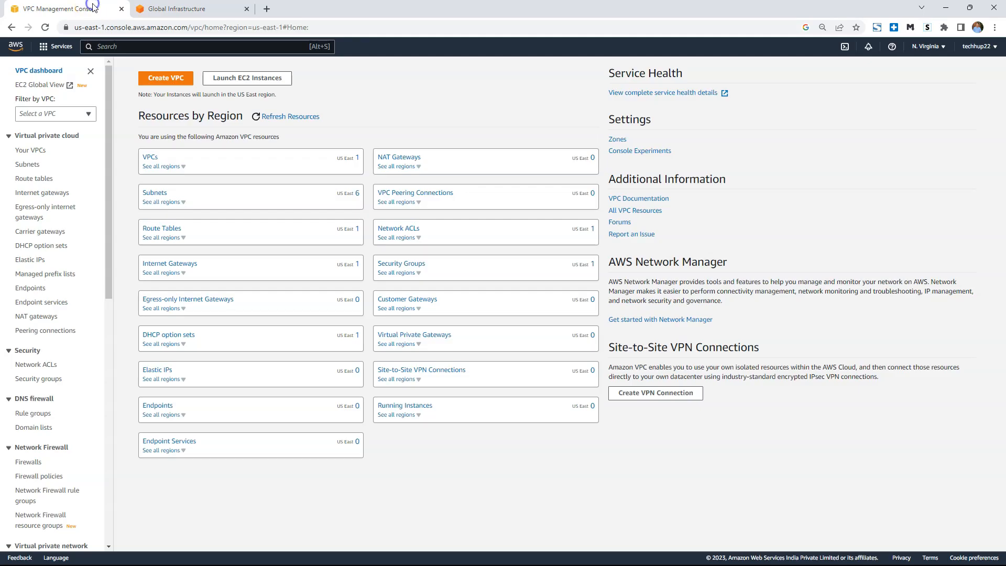
{"action": "left_click", "coordinate": [151, 160]}
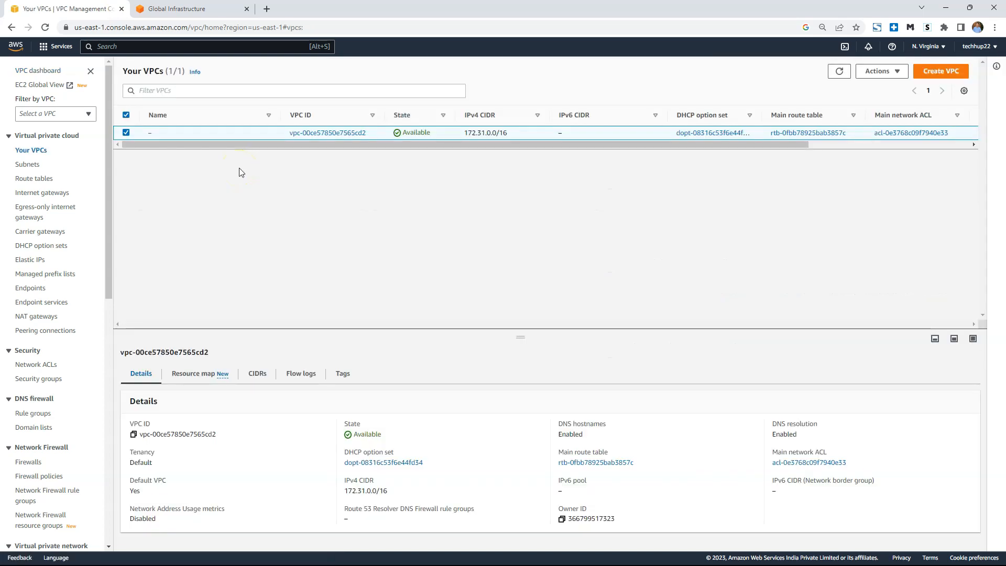
{"action": "left_click", "coordinate": [312, 137]}
{"action": "left_click", "coordinate": [149, 198]}
{"action": "mouse_move", "coordinate": [149, 197]}
{"action": "left_mouse_down"}
{"action": "mouse_move", "coordinate": [186, 197]}
{"action": "mouse_move", "coordinate": [164, 208]}
{"action": "left_mouse_up"}
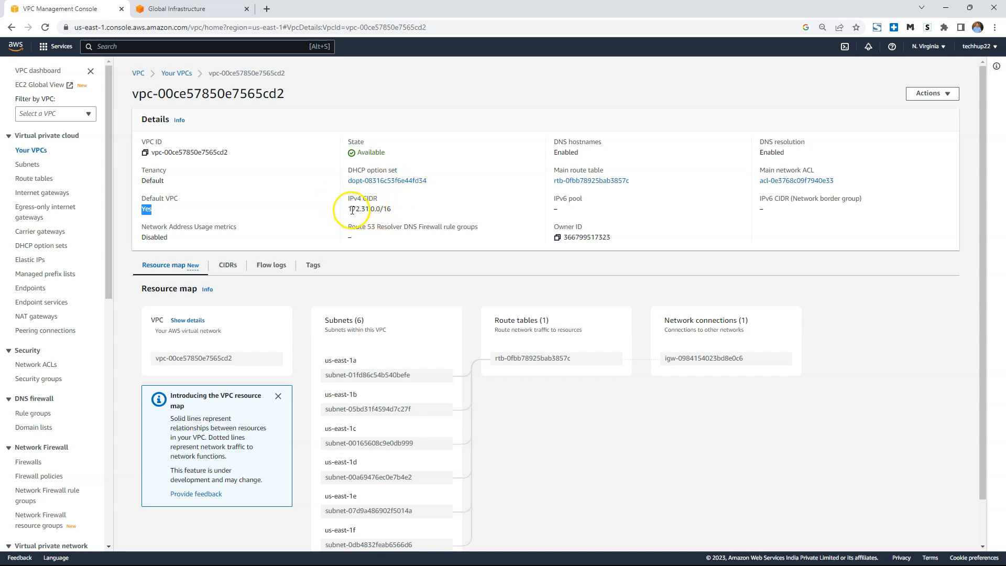
{"action": "left_click_drag", "start_coordinate": [351, 210], "coordinate": [406, 213]}
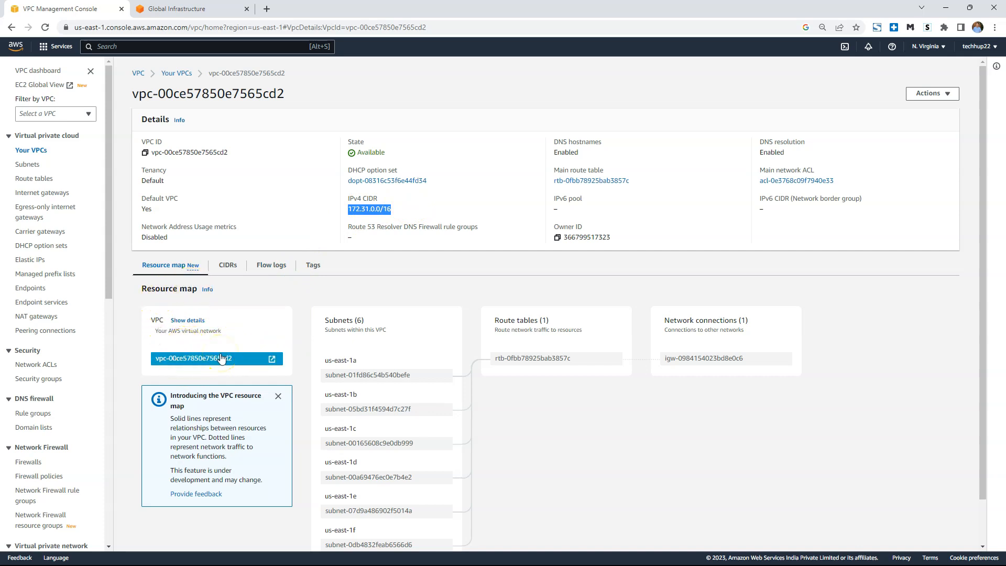
{"action": "scroll", "coordinate": [398, 330], "scroll_direction": "down", "scroll_amount": 1}
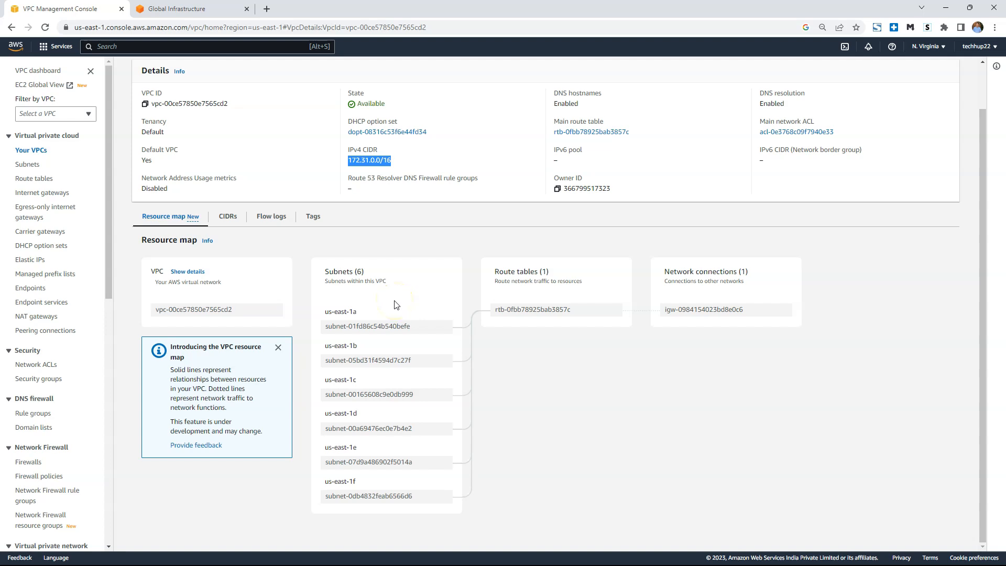
{"action": "left_click", "coordinate": [358, 328]}
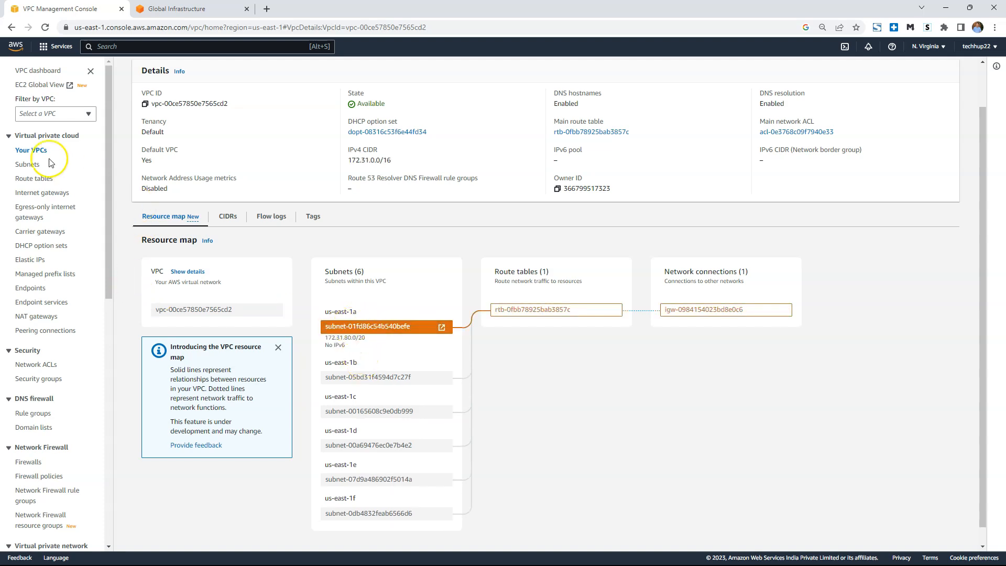
Open the us-east-1c subnet from the subnet list and check its Default subnet and IPv4 CIDR fields.
{"action": "left_click", "coordinate": [33, 164]}
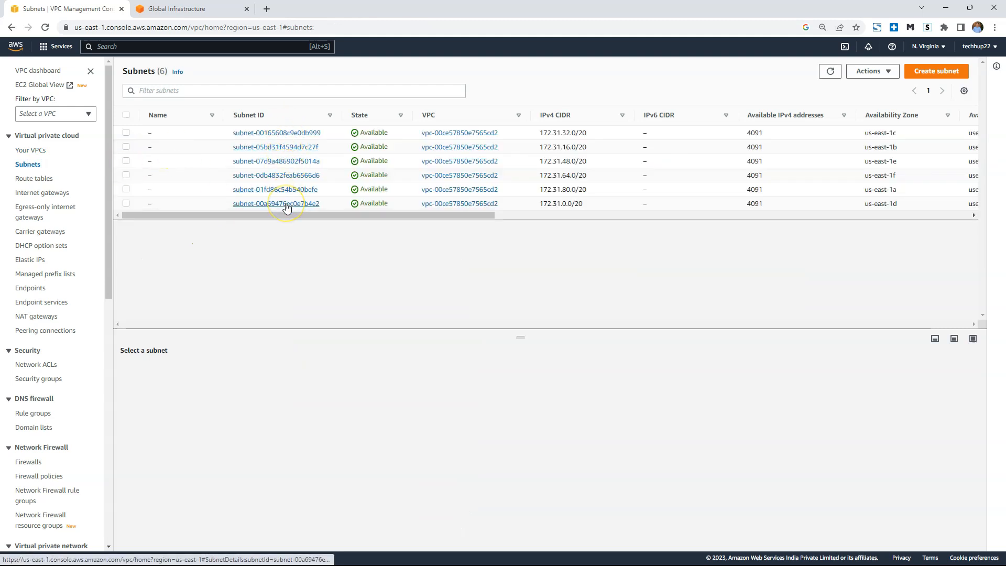
{"action": "left_click", "coordinate": [267, 135]}
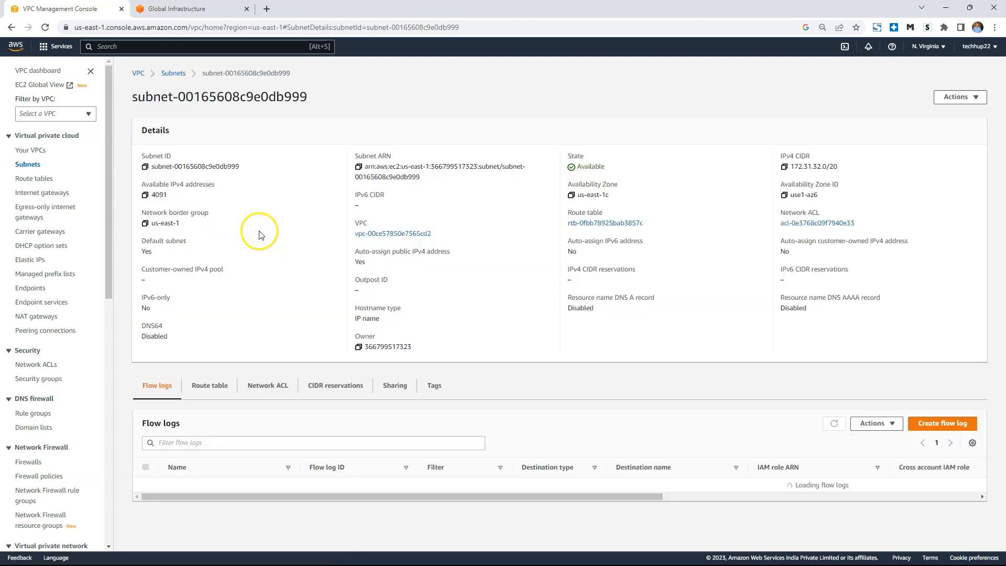
{"action": "left_click_drag", "start_coordinate": [139, 241], "coordinate": [157, 252]}
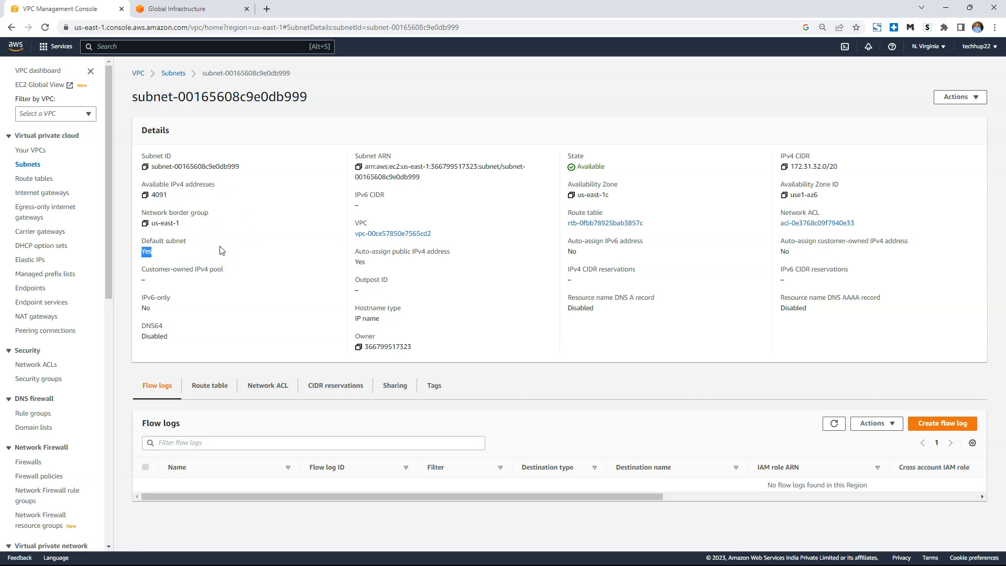
{"action": "left_click_drag", "start_coordinate": [839, 167], "coordinate": [793, 173]}
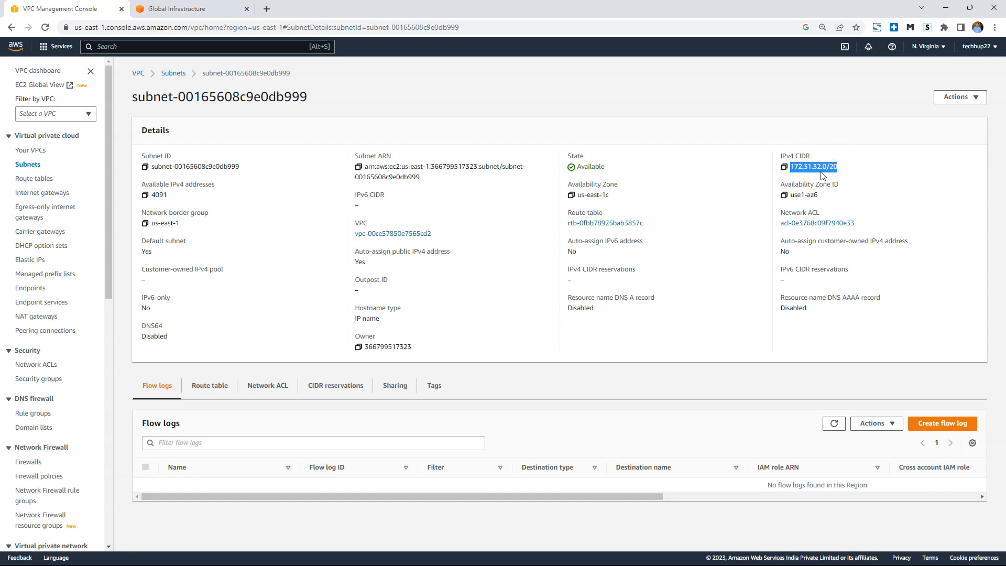
Open the default VPC's main route table and inspect its associated VPC, Main setting and routes.
{"action": "left_click", "coordinate": [36, 151]}
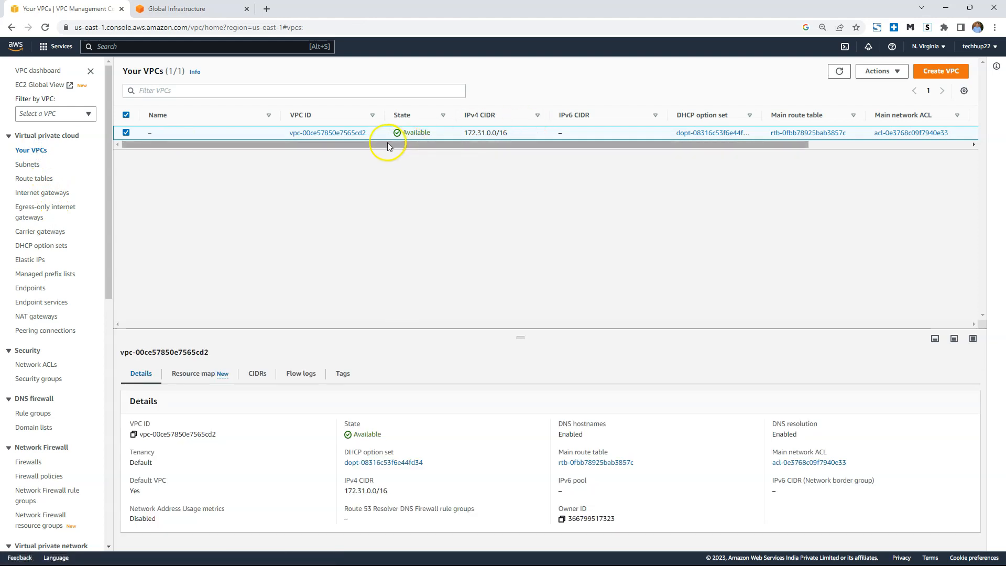
{"action": "left_click", "coordinate": [358, 134]}
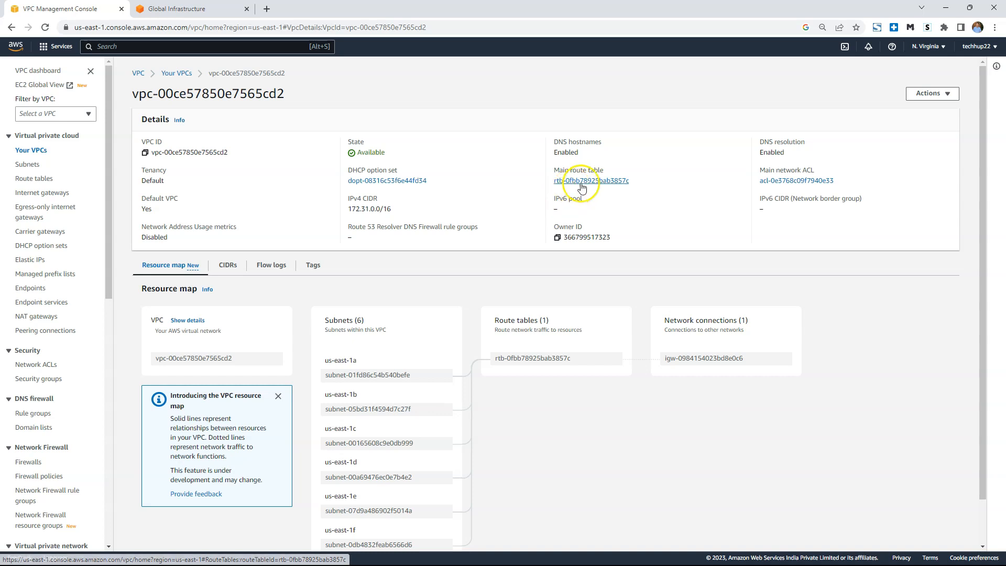
{"action": "left_click", "coordinate": [591, 182]}
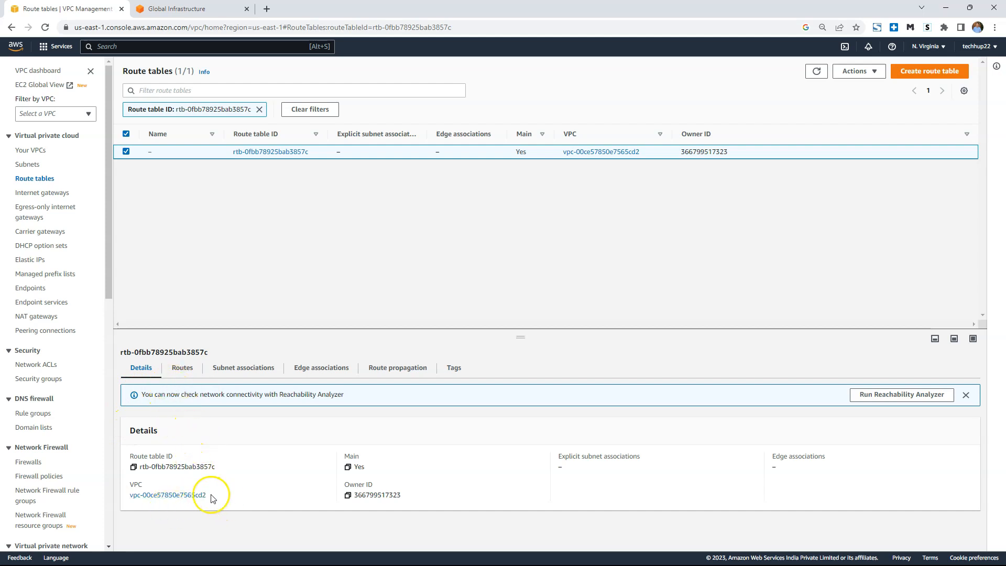
{"action": "left_click_drag", "start_coordinate": [212, 497], "coordinate": [128, 498]}
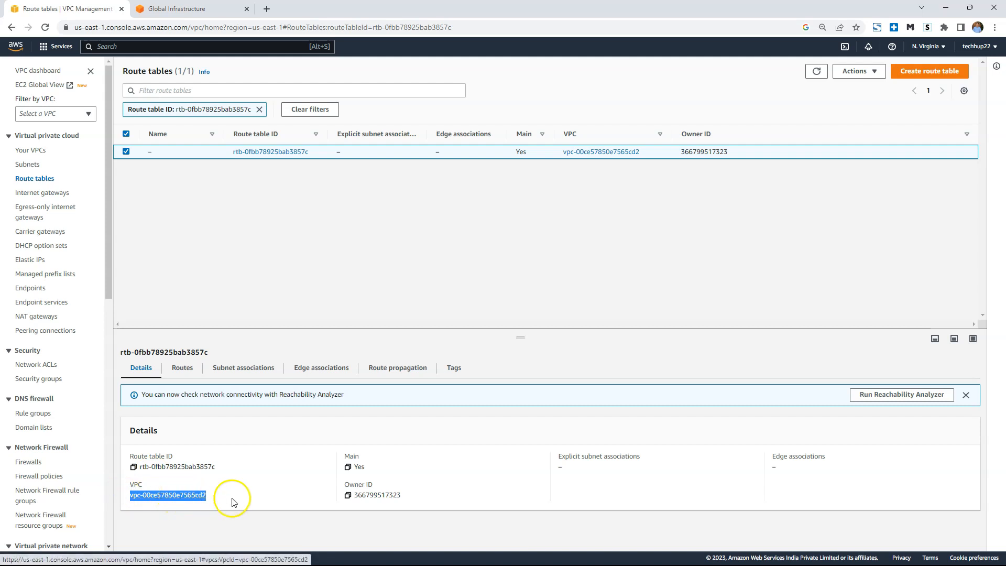
{"action": "double_click", "coordinate": [359, 467]}
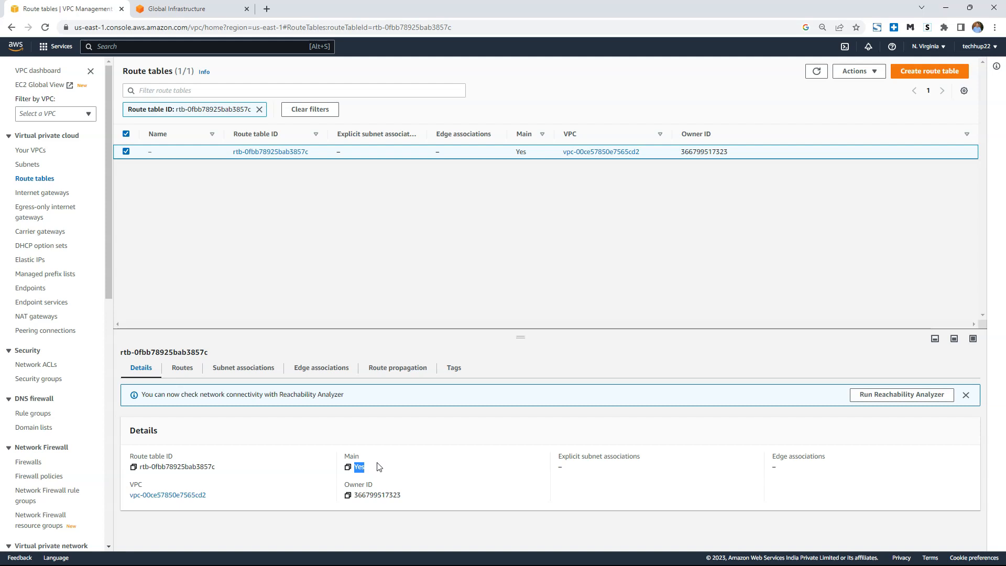
{"action": "left_click", "coordinate": [372, 460]}
{"action": "left_click", "coordinate": [358, 430]}
{"action": "left_click", "coordinate": [188, 372]}
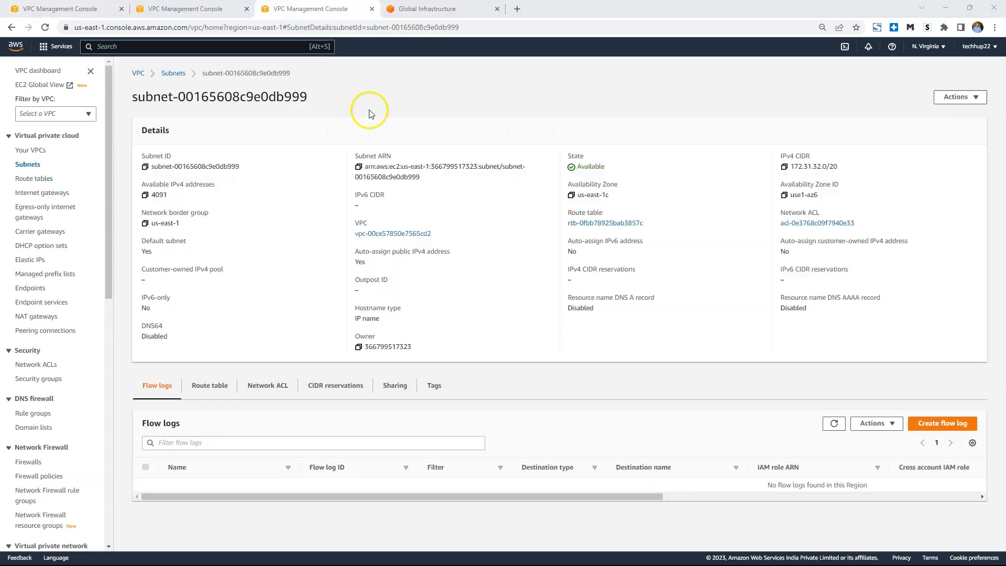
Reopen the default VPC's details and trace the us-east-1b and us-east-1c subnets through the route table to the internet gateway in the resource map.
{"action": "left_click", "coordinate": [40, 152]}
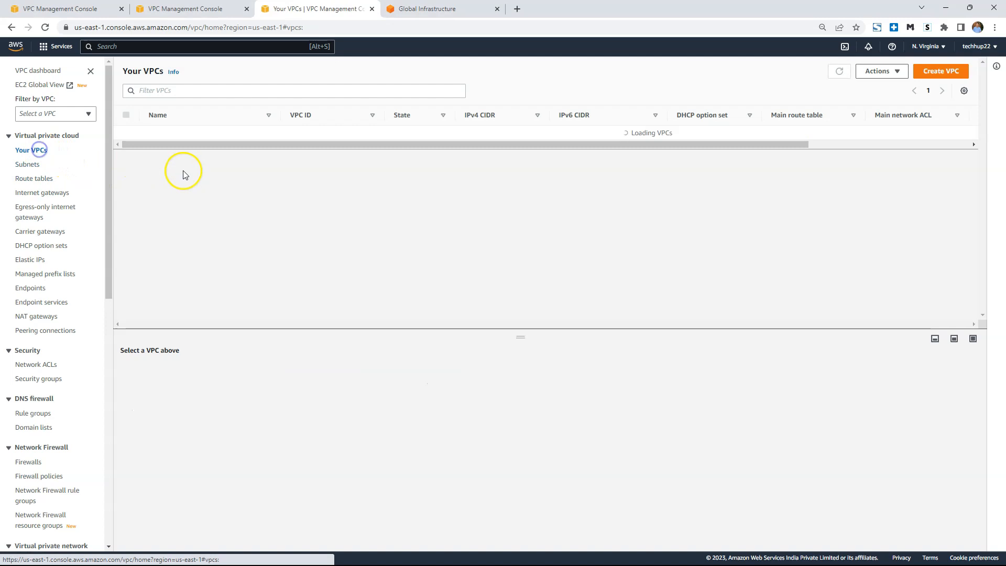
{"action": "left_click", "coordinate": [315, 129]}
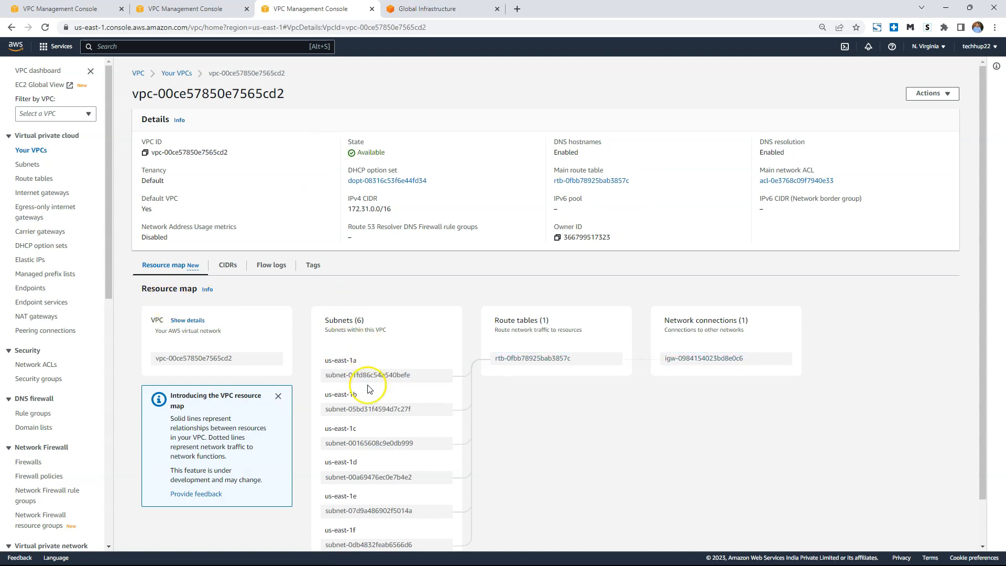
{"action": "scroll", "coordinate": [371, 472], "scroll_direction": "down", "scroll_amount": 1}
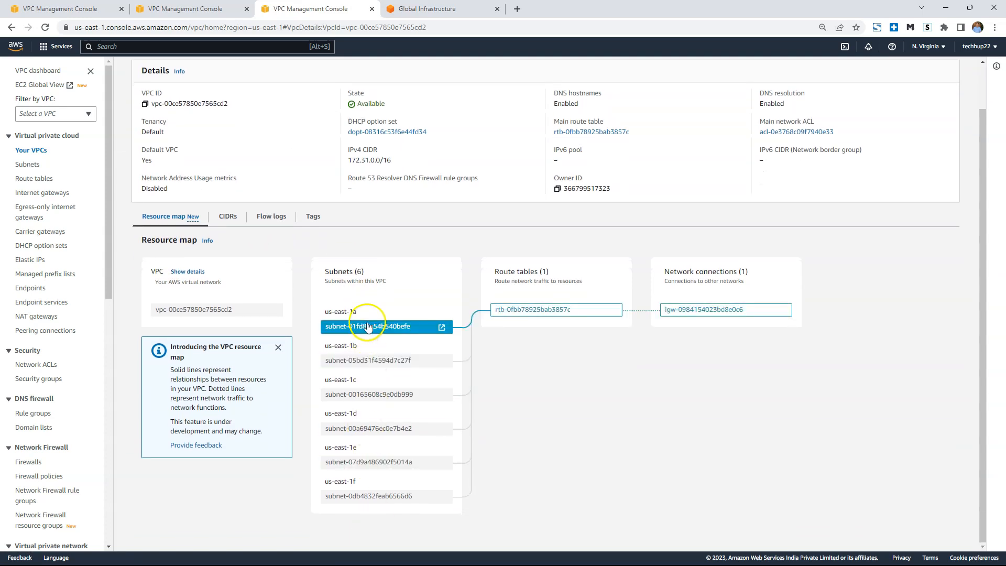
{"action": "scroll", "coordinate": [283, 332], "scroll_direction": "up", "scroll_amount": 1}
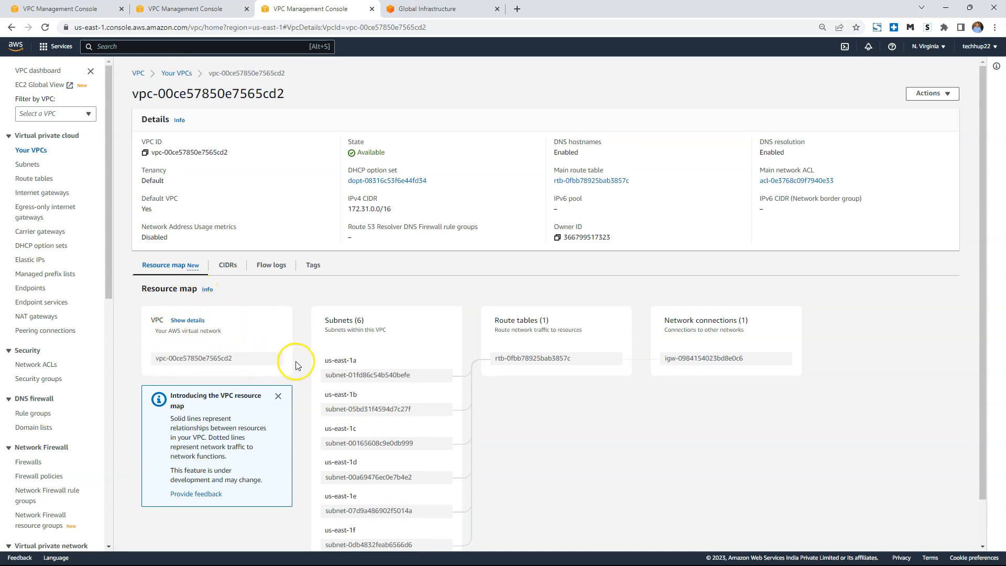
{"action": "left_click", "coordinate": [397, 410]}
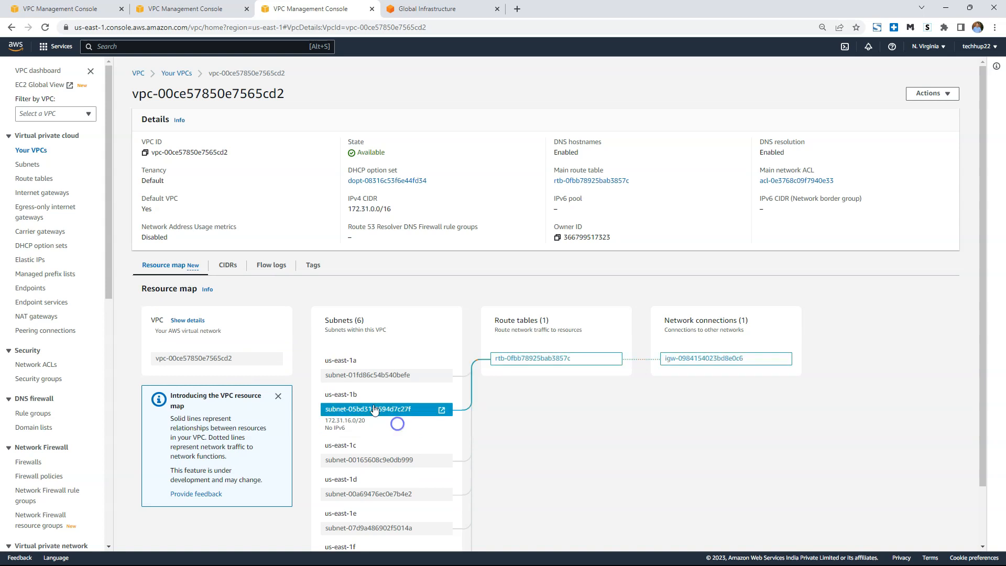
{"action": "scroll", "coordinate": [414, 401], "scroll_direction": "down", "scroll_amount": 2}
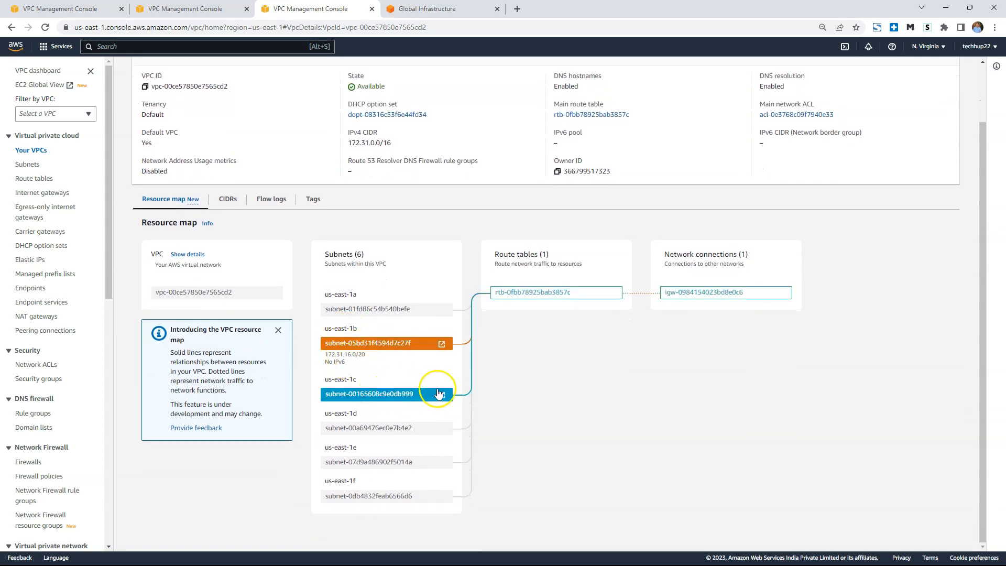
{"action": "left_click", "coordinate": [409, 396]}
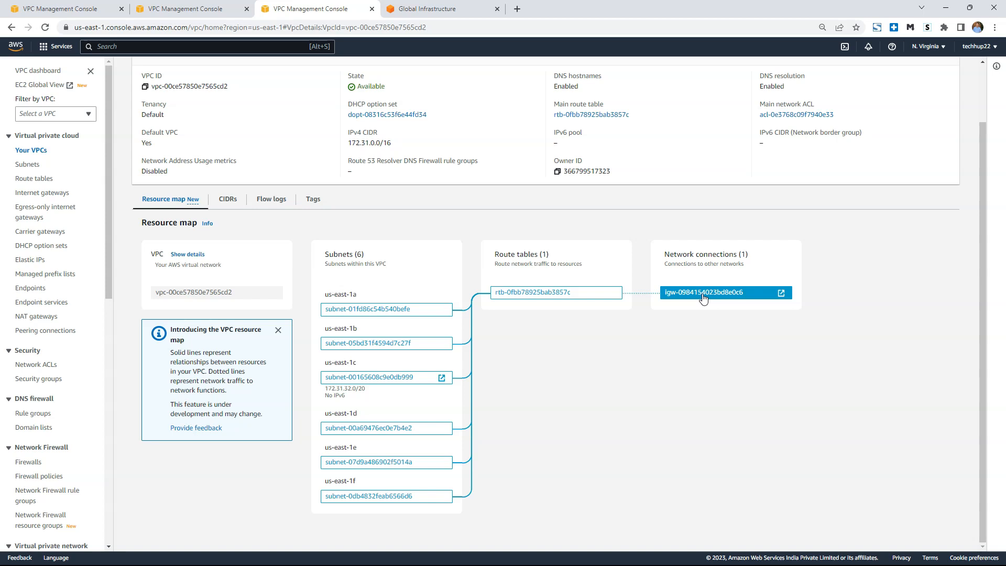
{"action": "left_click", "coordinate": [544, 293]}
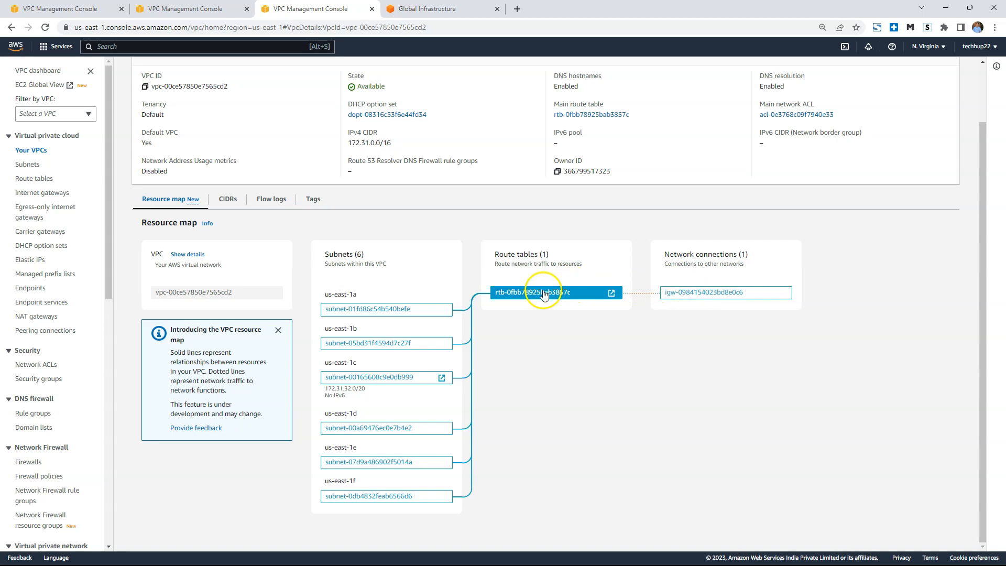
{"action": "left_click", "coordinate": [685, 293]}
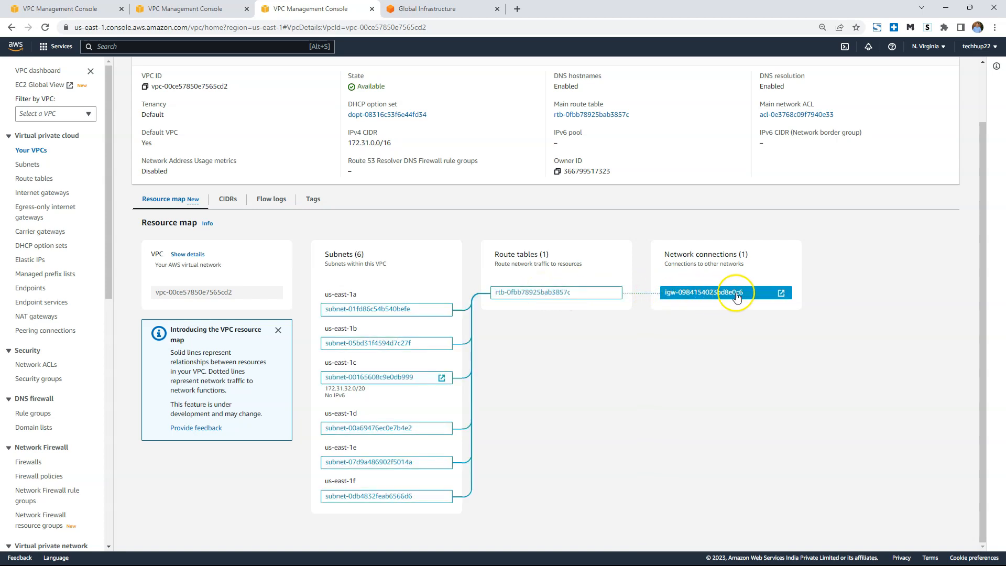
Open the default VPC's main route table from the VPC details and display its routes.
{"action": "left_click", "coordinate": [562, 295]}
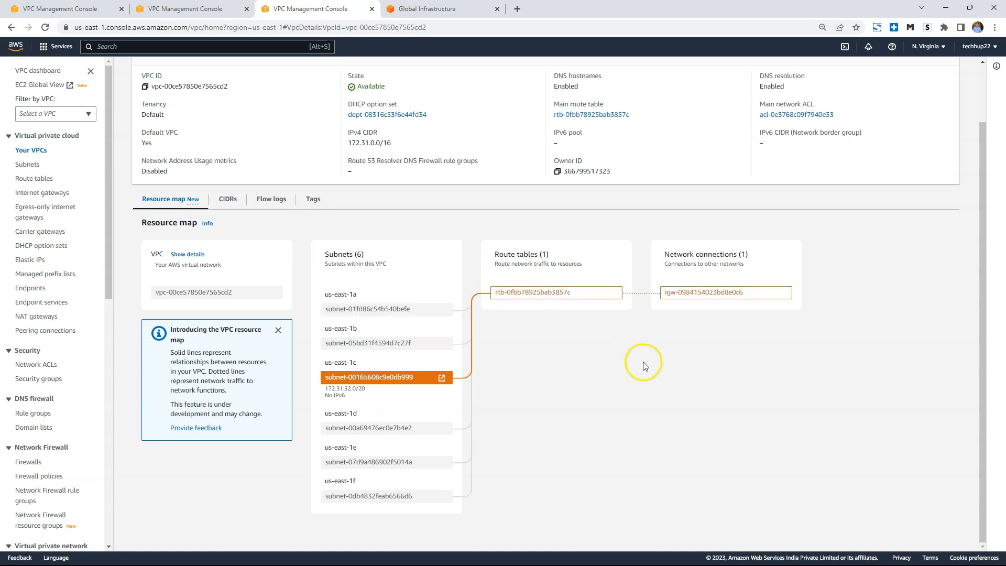
{"action": "scroll", "coordinate": [663, 374], "scroll_direction": "up", "scroll_amount": 1}
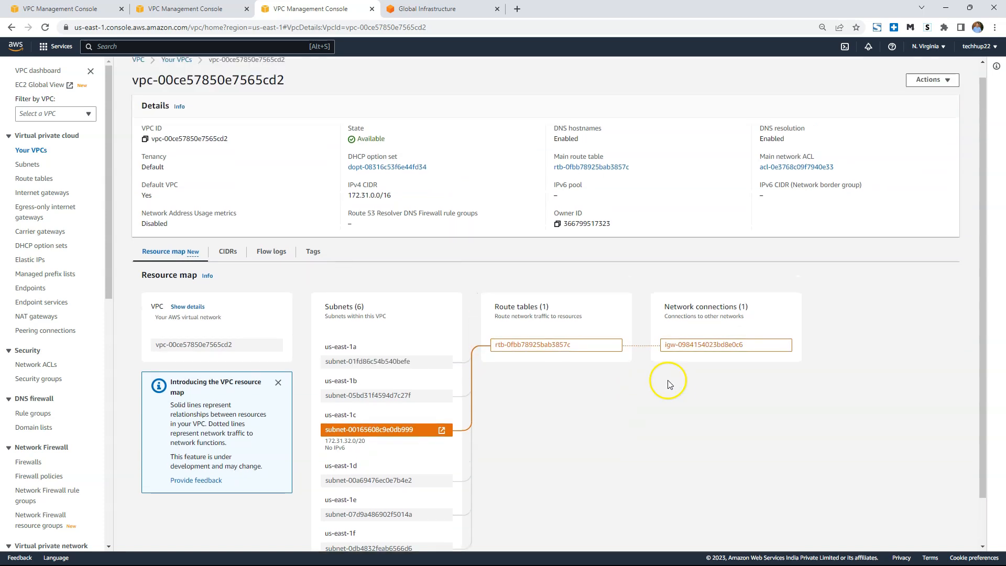
{"action": "left_click", "coordinate": [591, 167]}
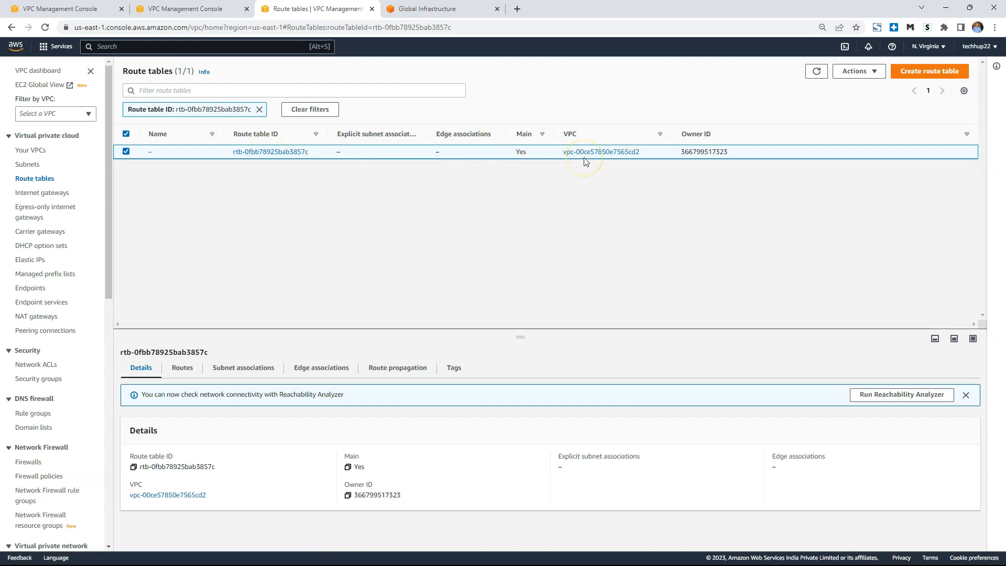
{"action": "left_click", "coordinate": [531, 188]}
{"action": "left_click", "coordinate": [182, 368]}
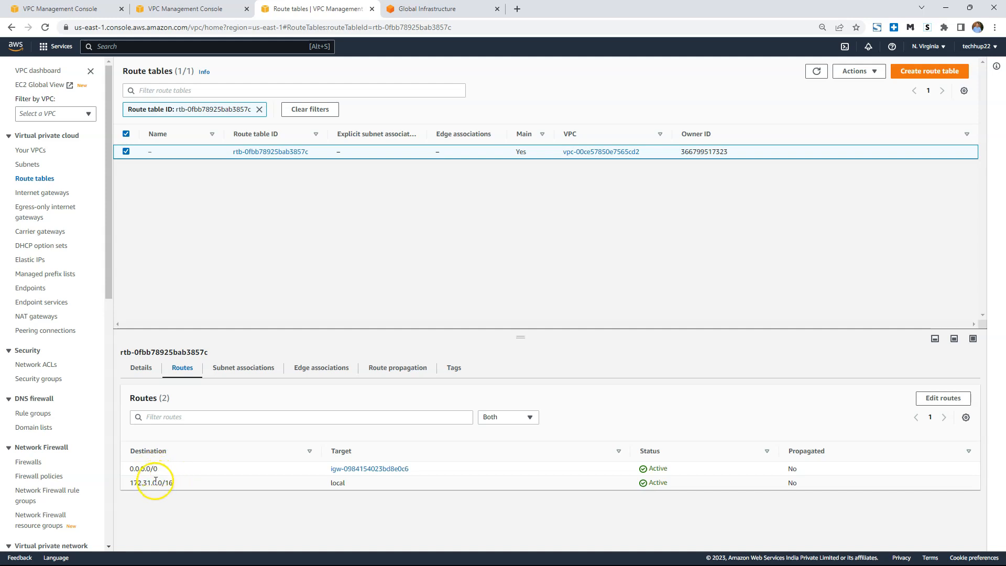
Examine the local 172.31.0.0/16 route and the 0.0.0.0/0 internet gateway route in the main route table.
{"action": "left_click", "coordinate": [131, 483]}
{"action": "left_click_drag", "start_coordinate": [132, 483], "coordinate": [177, 487]}
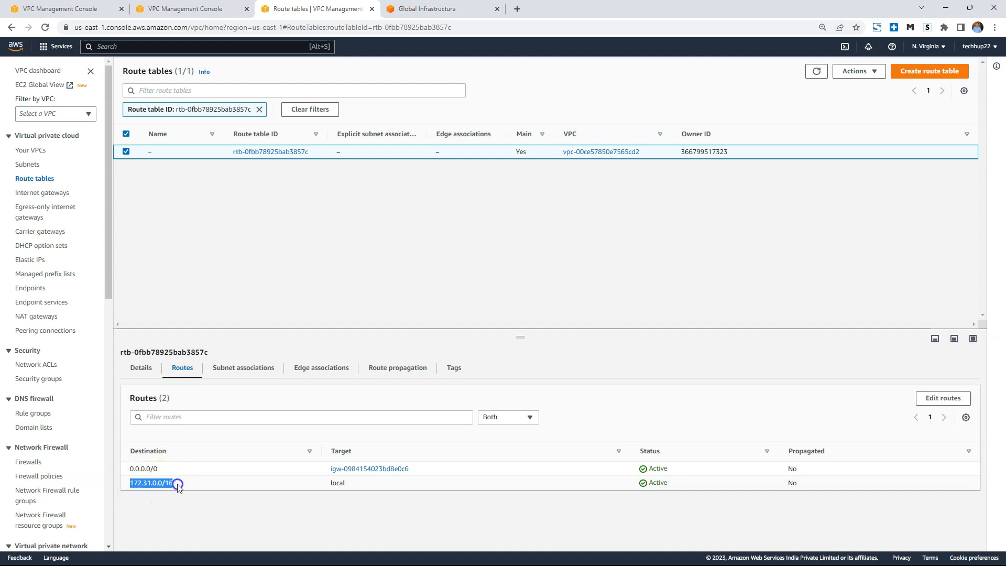
{"action": "double_click", "coordinate": [335, 481]}
{"action": "left_click", "coordinate": [132, 480]}
{"action": "left_click_drag", "start_coordinate": [132, 481], "coordinate": [186, 483]}
{"action": "left_click_drag", "start_coordinate": [132, 468], "coordinate": [176, 470]}
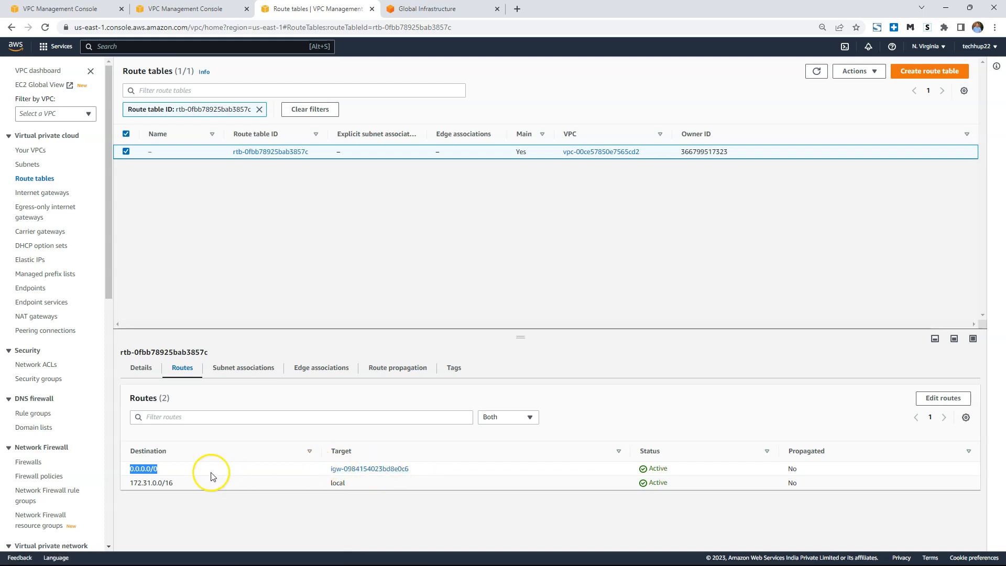
{"action": "double_click", "coordinate": [151, 483]}
{"action": "left_click_drag", "start_coordinate": [151, 483], "coordinate": [182, 481]}
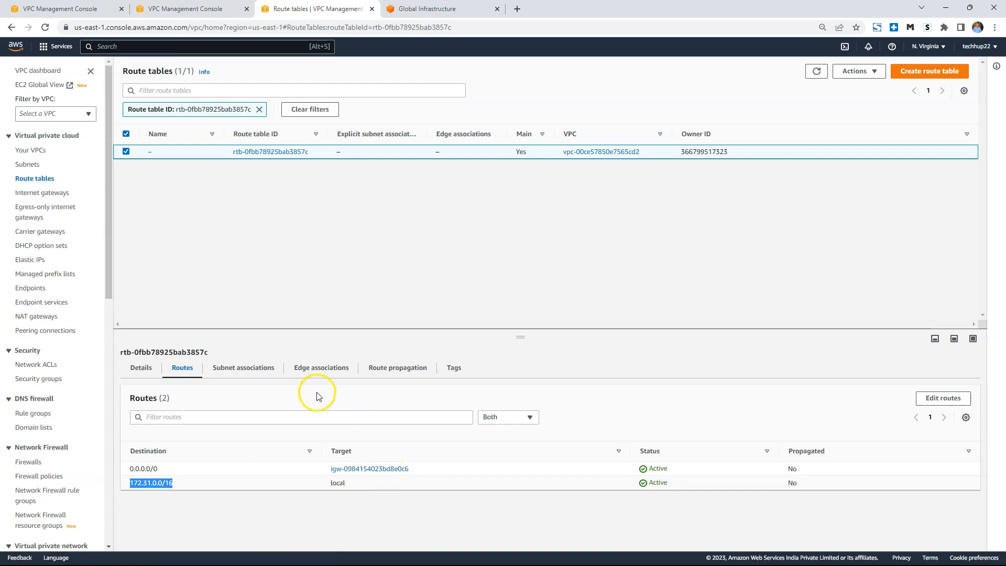
Show the main route table's subnet associations and review the subnets without explicit associations.
{"action": "left_click", "coordinate": [253, 369]}
{"action": "left_click", "coordinate": [252, 371]}
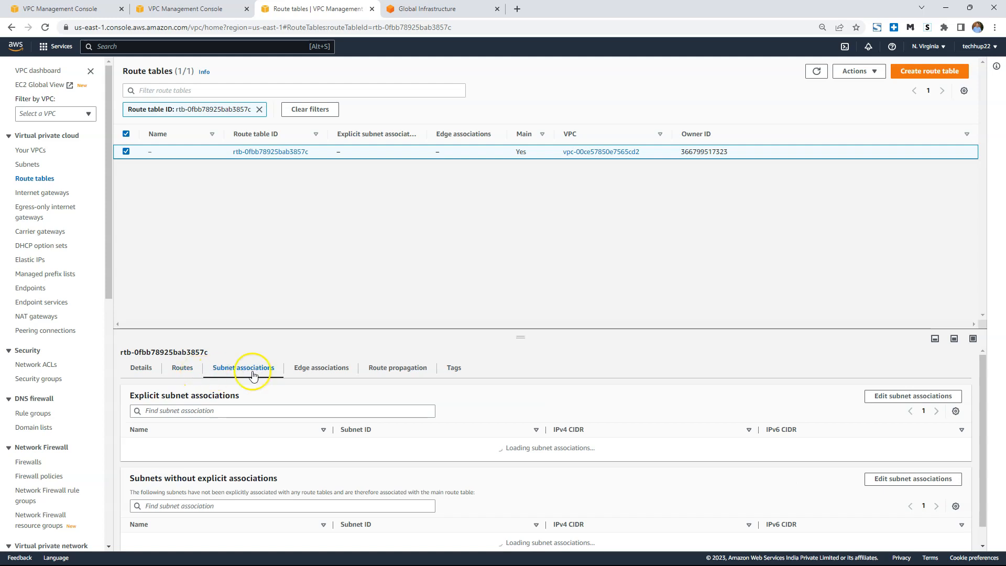
{"action": "scroll", "coordinate": [513, 357], "scroll_direction": "down", "scroll_amount": 2}
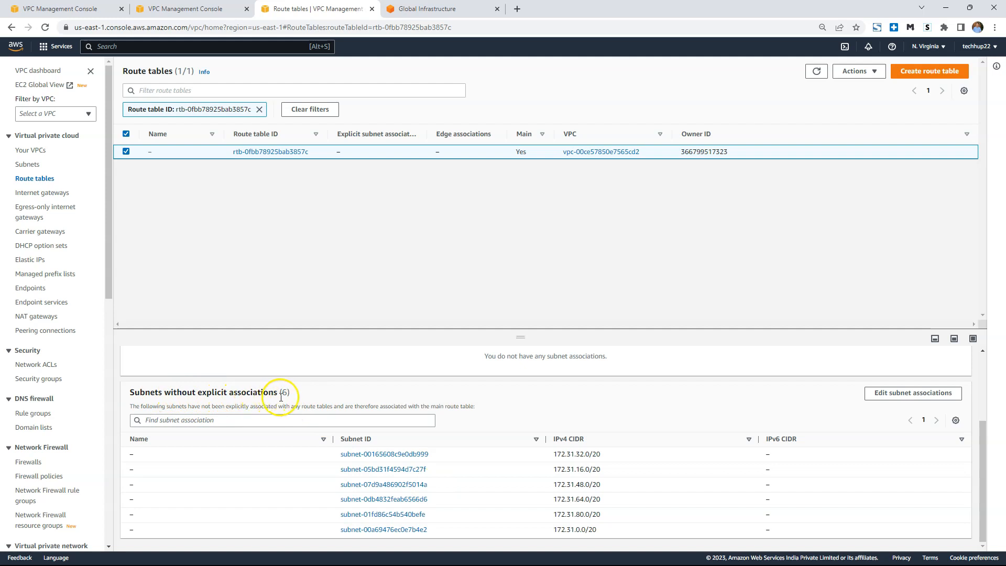
{"action": "left_click_drag", "start_coordinate": [280, 392], "coordinate": [131, 392]}
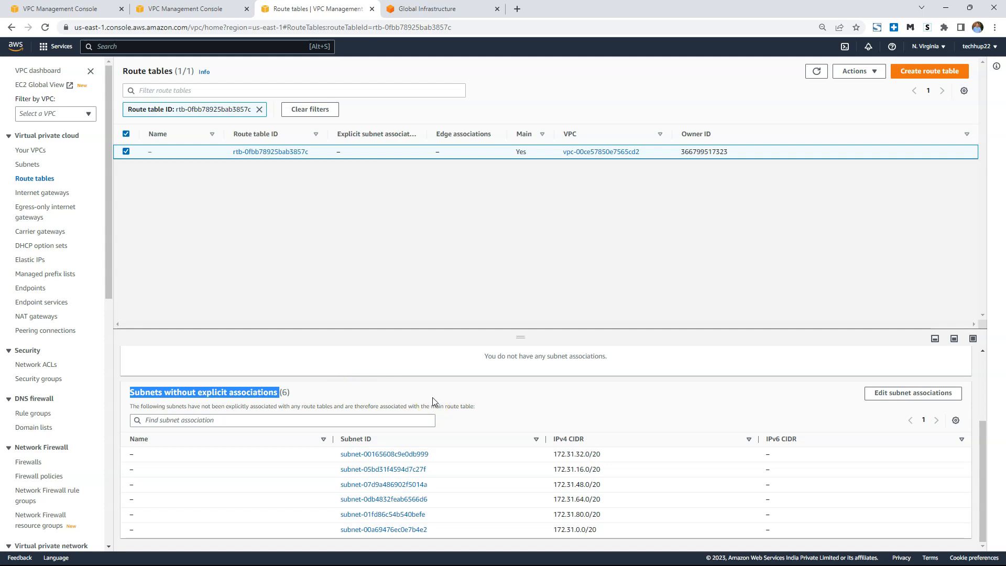
{"action": "scroll", "coordinate": [493, 417], "scroll_direction": "up", "scroll_amount": 2}
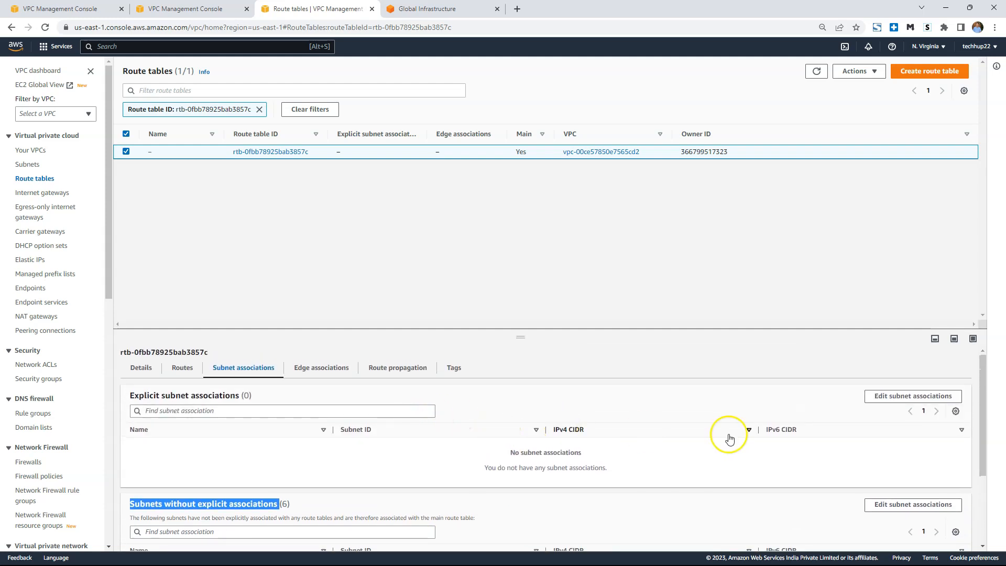
{"action": "left_click", "coordinate": [919, 397]}
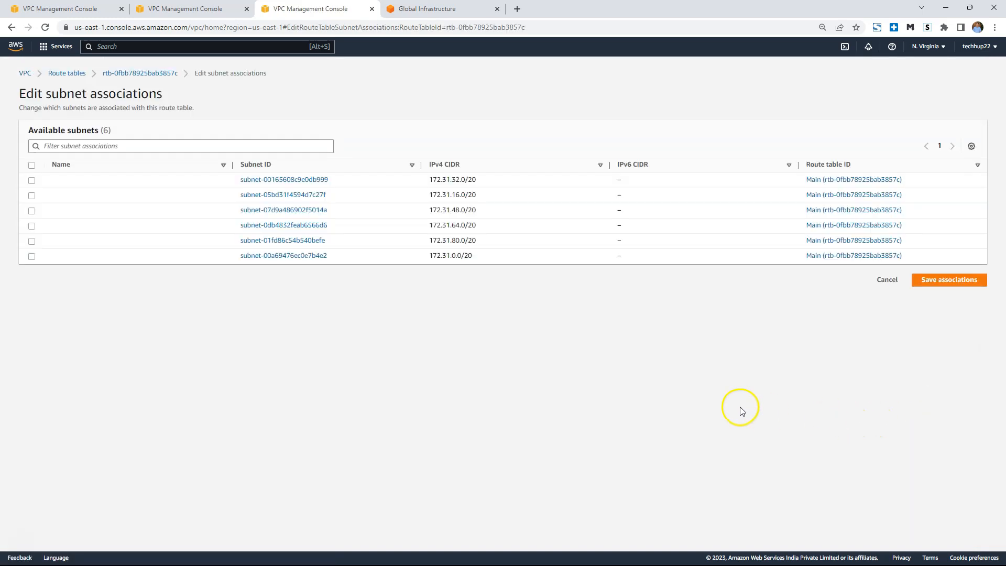
{"action": "left_click", "coordinate": [32, 165]}
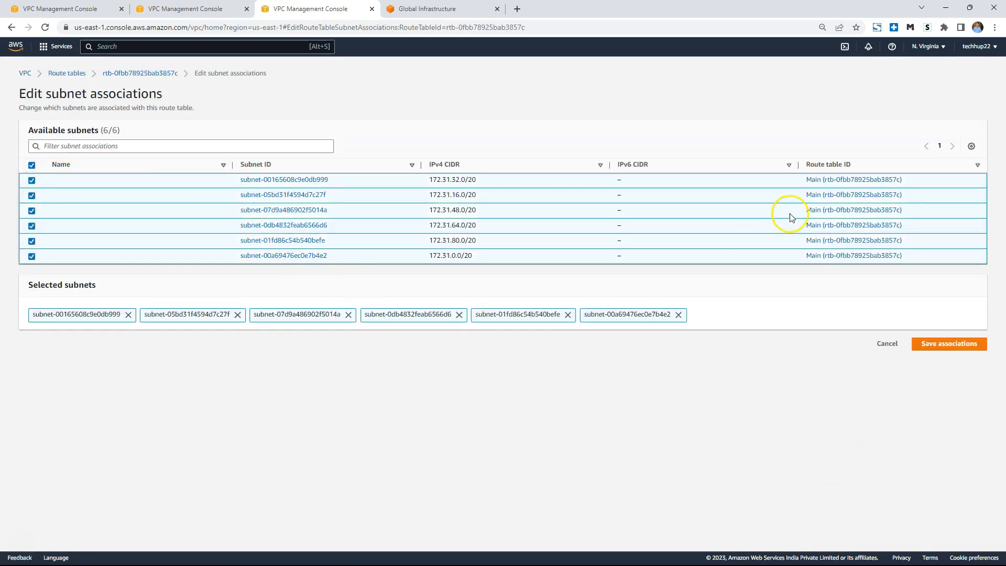
{"action": "left_click", "coordinate": [137, 73]}
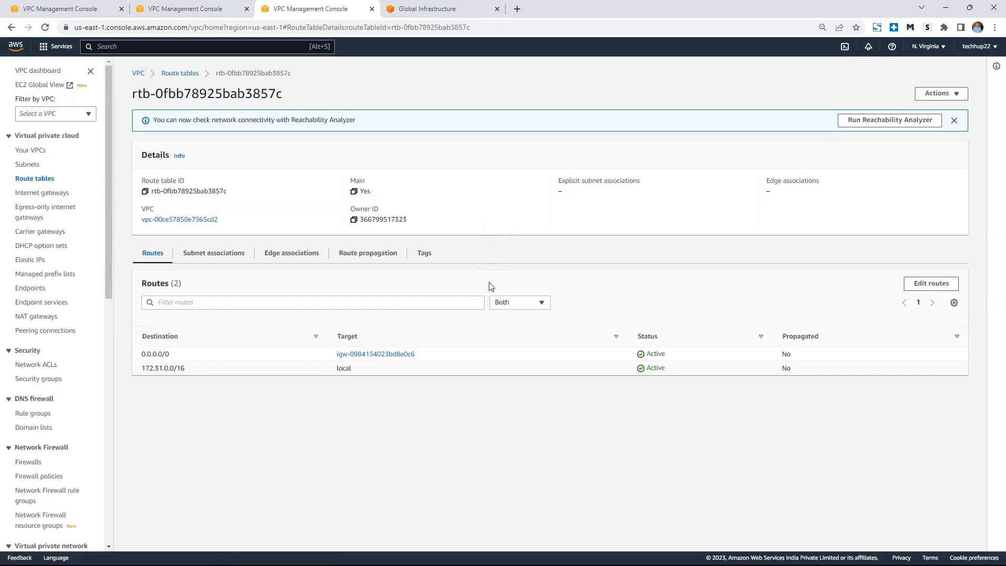
On the main route table's details page, compare its routes with the subnets that have no explicit associations.
{"action": "left_click", "coordinate": [471, 343]}
{"action": "left_click", "coordinate": [233, 257]}
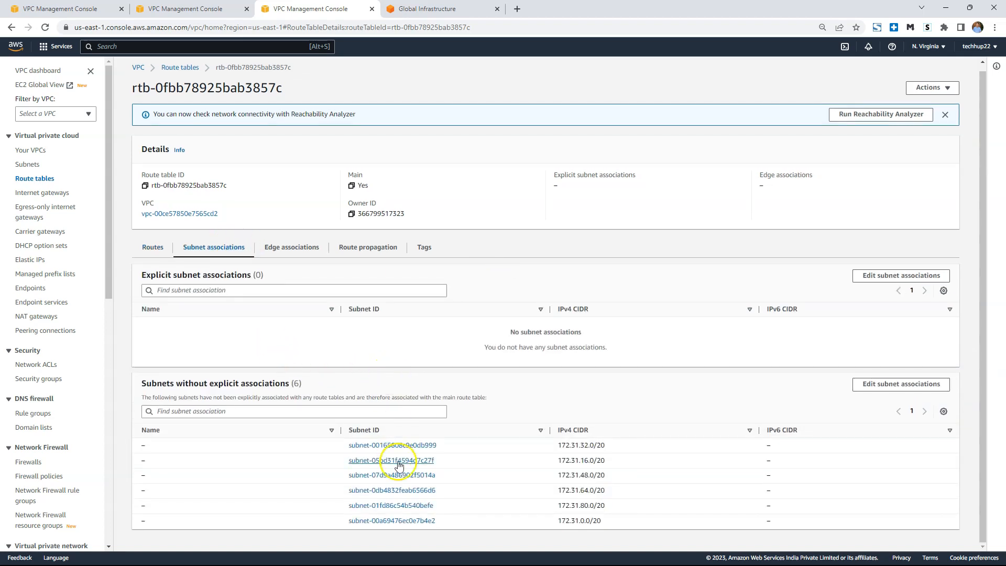
{"action": "left_click", "coordinate": [399, 520]}
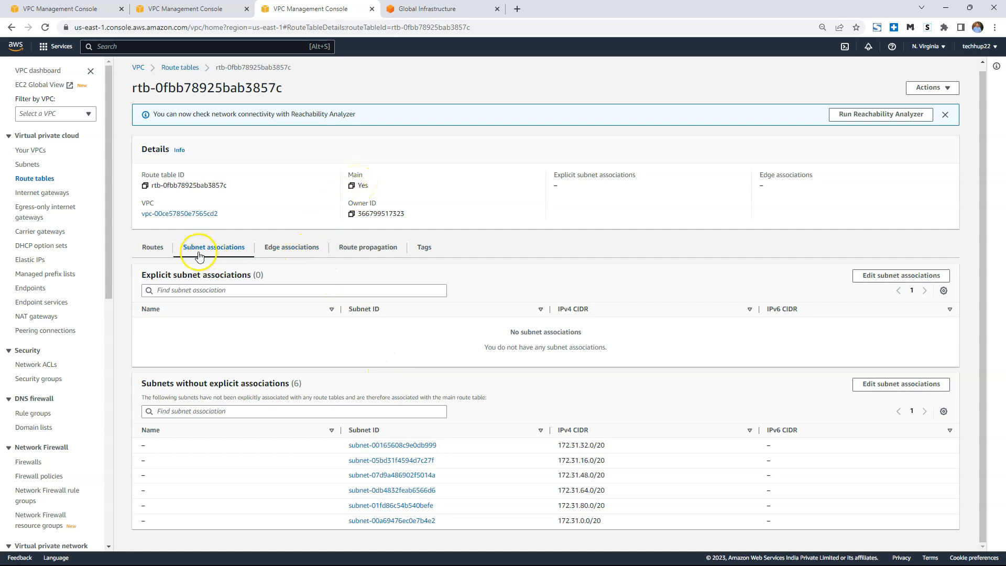
{"action": "left_click", "coordinate": [158, 248]}
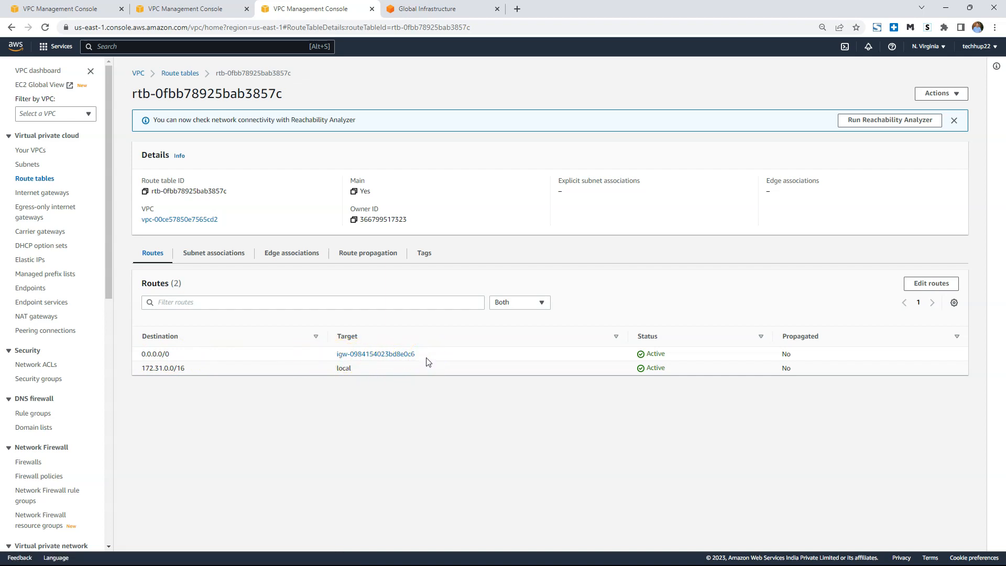
{"action": "left_click", "coordinate": [239, 253]}
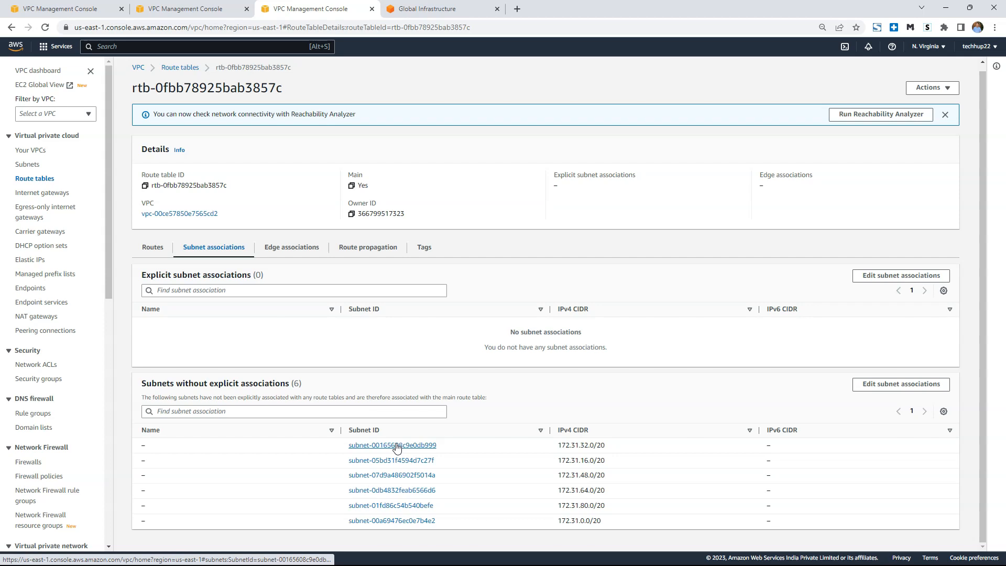
{"action": "left_click_drag", "start_coordinate": [396, 444], "coordinate": [396, 456]}
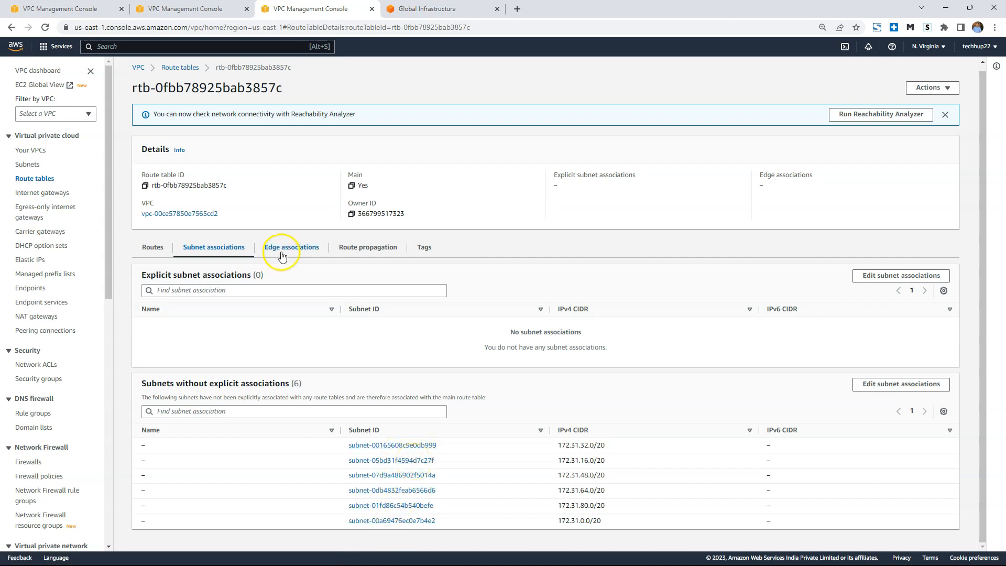
Inspect the 0.0.0.0/0 route to the internet gateway and check the 172.31.32.0/20 subnet among the implicitly associated subnets.
{"action": "left_click", "coordinate": [152, 248]}
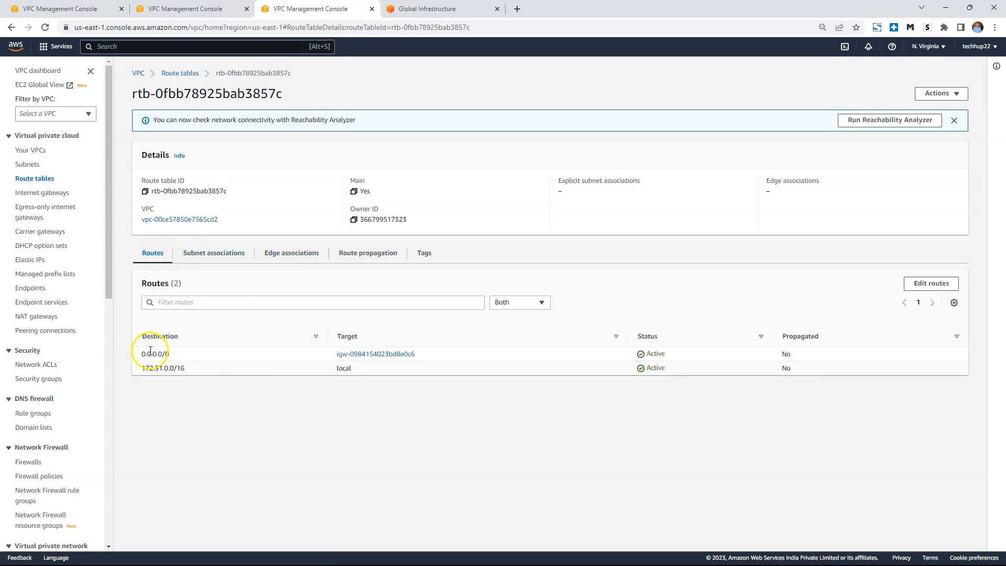
{"action": "left_click_drag", "start_coordinate": [148, 353], "coordinate": [831, 357]}
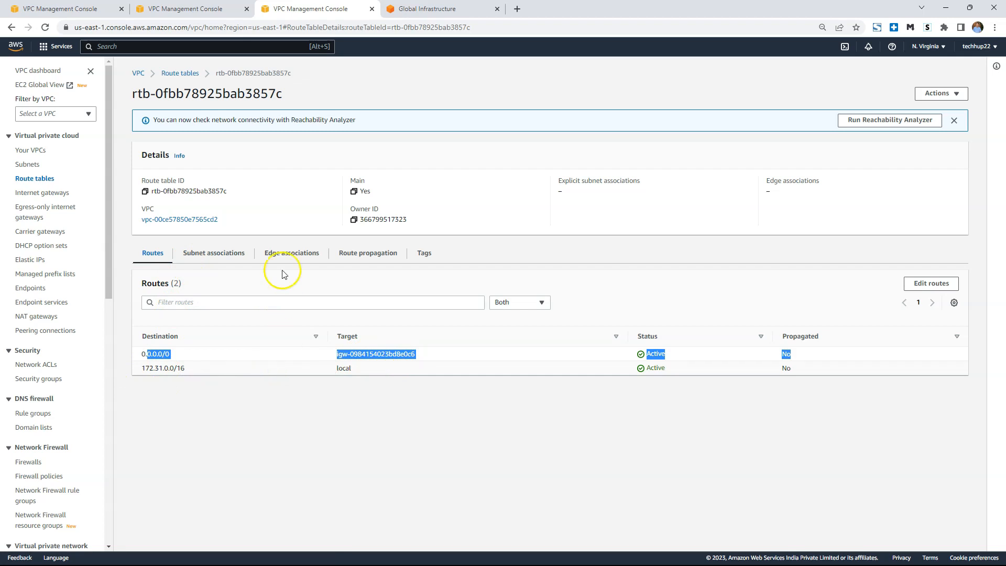
{"action": "left_click", "coordinate": [229, 255]}
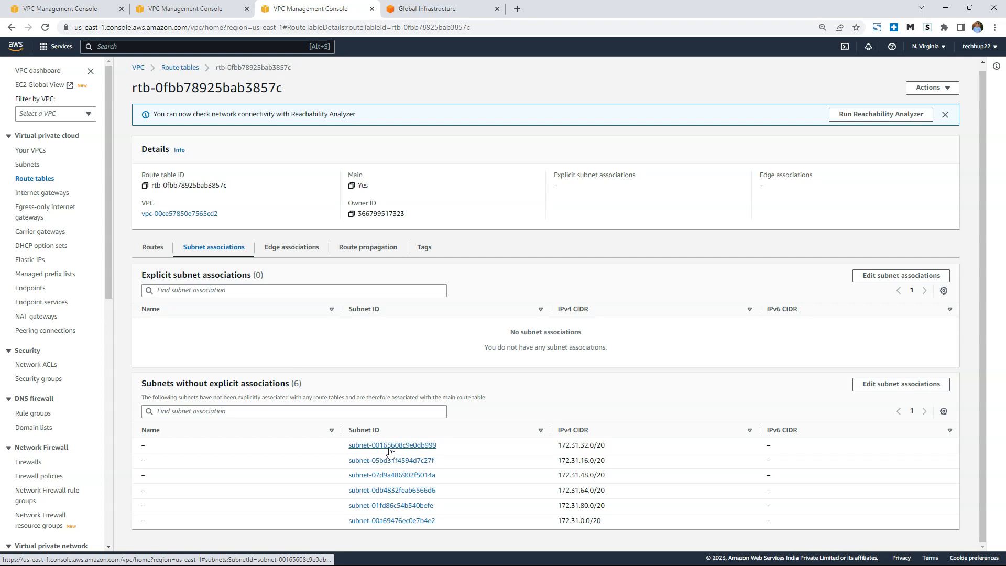
{"action": "left_click", "coordinate": [427, 446]}
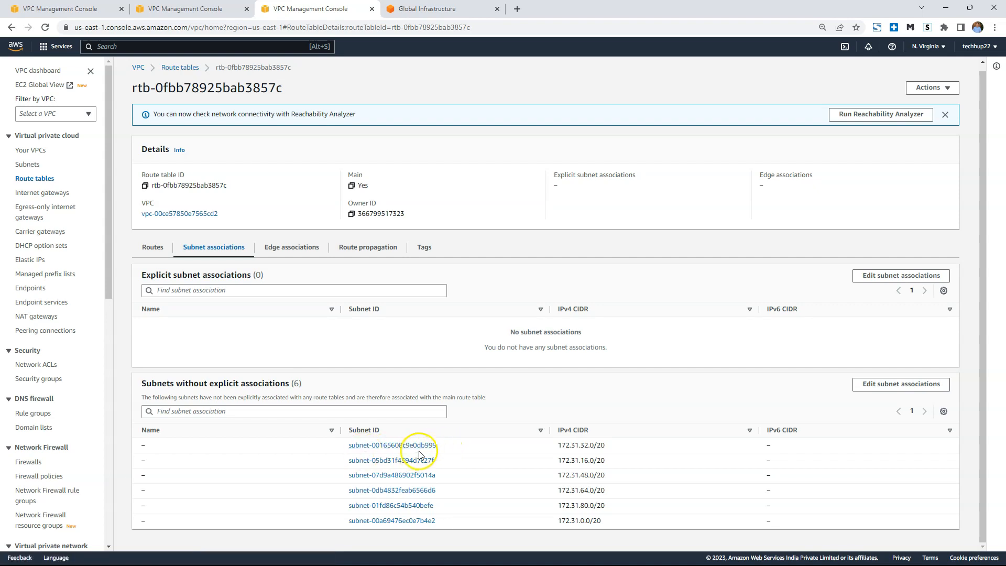
{"action": "left_click", "coordinate": [404, 444]}
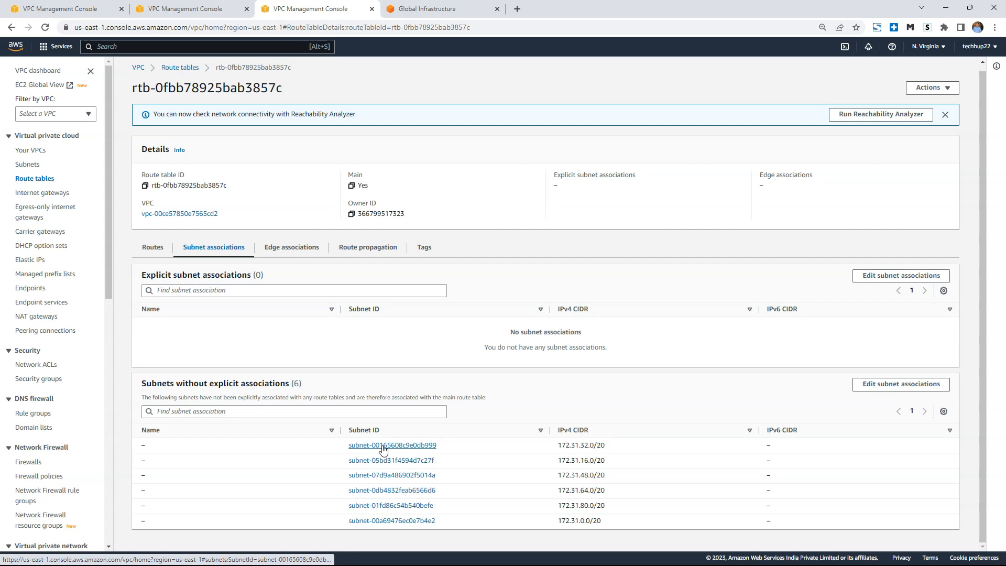
Return to the route table's routes and review the local 172.31.0.0/16 entry followed by the 0.0.0.0/0 internet gateway entry.
{"action": "left_click", "coordinate": [153, 247]}
{"action": "left_click_drag", "start_coordinate": [174, 368], "coordinate": [358, 373]}
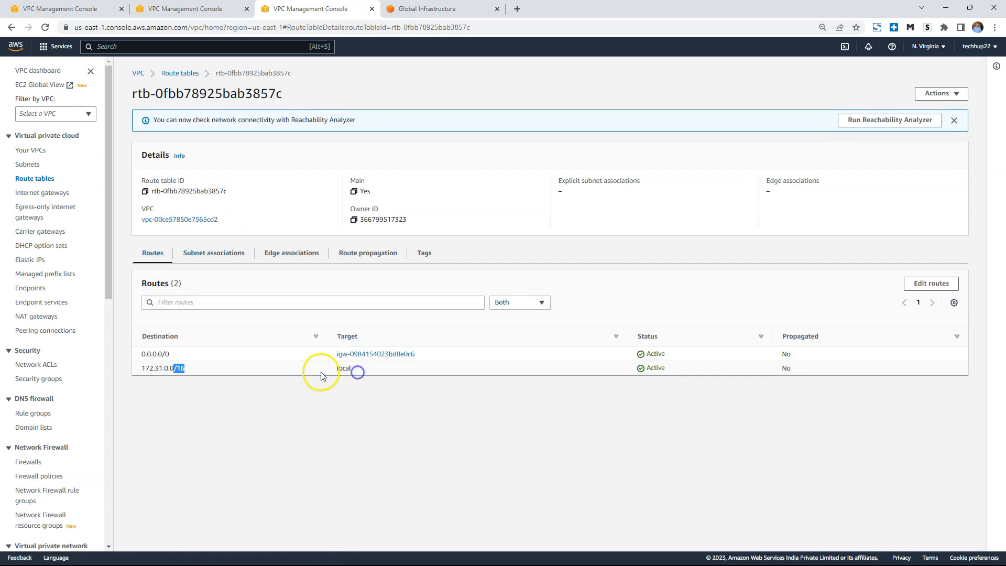
{"action": "left_click_drag", "start_coordinate": [157, 354], "coordinate": [823, 358]}
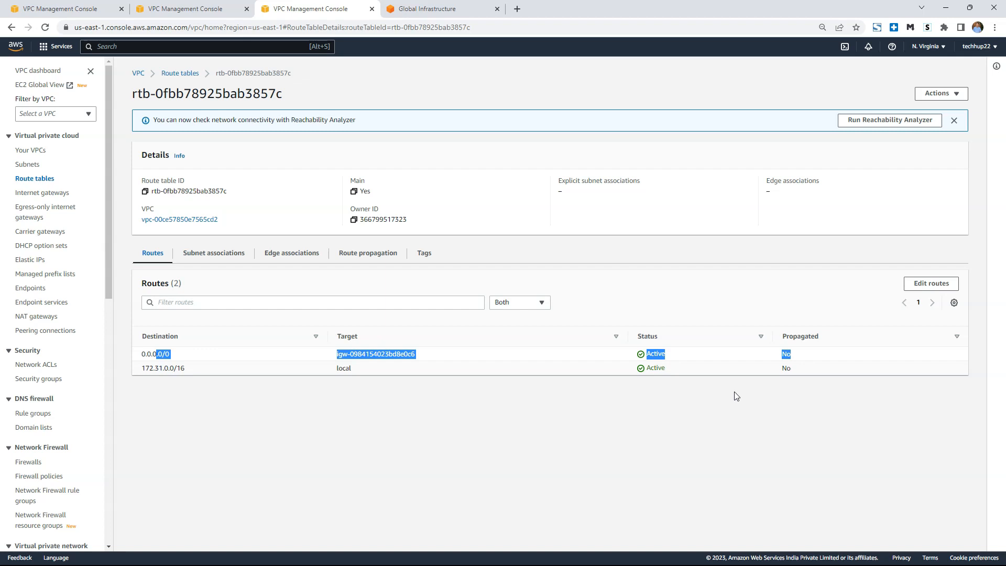
{"action": "left_click", "coordinate": [715, 329]}
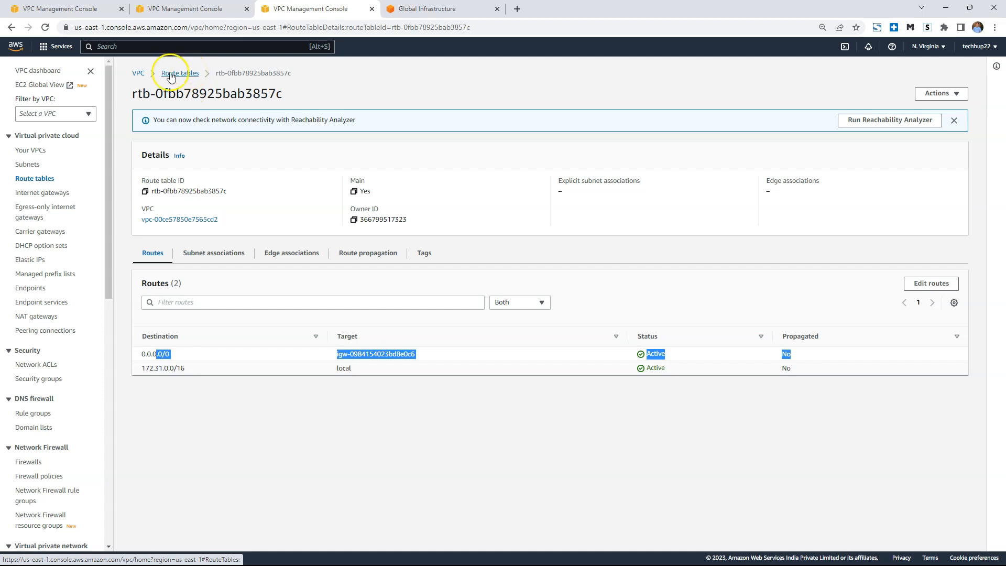
Reopen the default VPC's details from the VPC list and inspect the route table's connections in the resource map.
{"action": "left_click", "coordinate": [170, 75]}
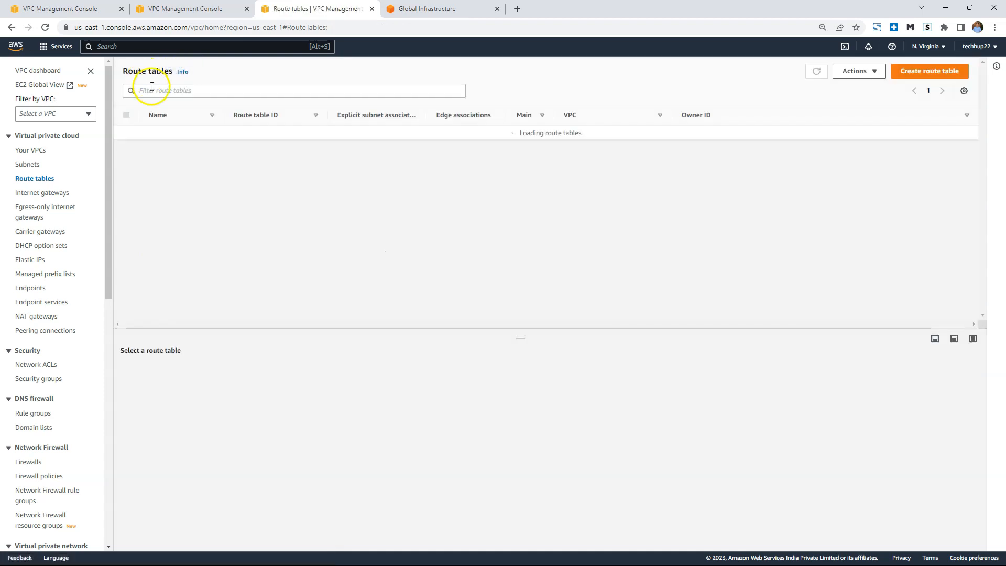
{"action": "left_click", "coordinate": [33, 151]}
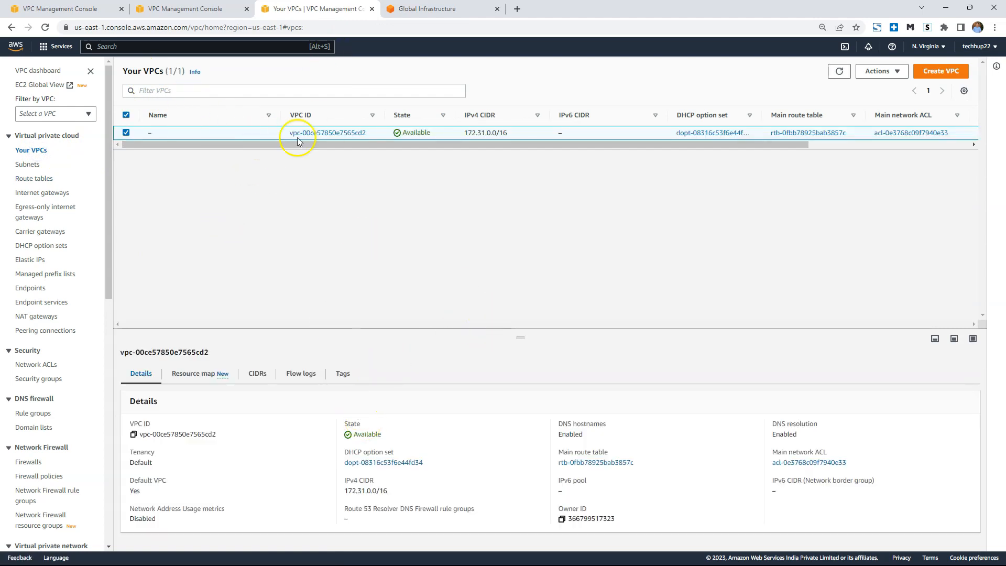
{"action": "left_click", "coordinate": [350, 133]}
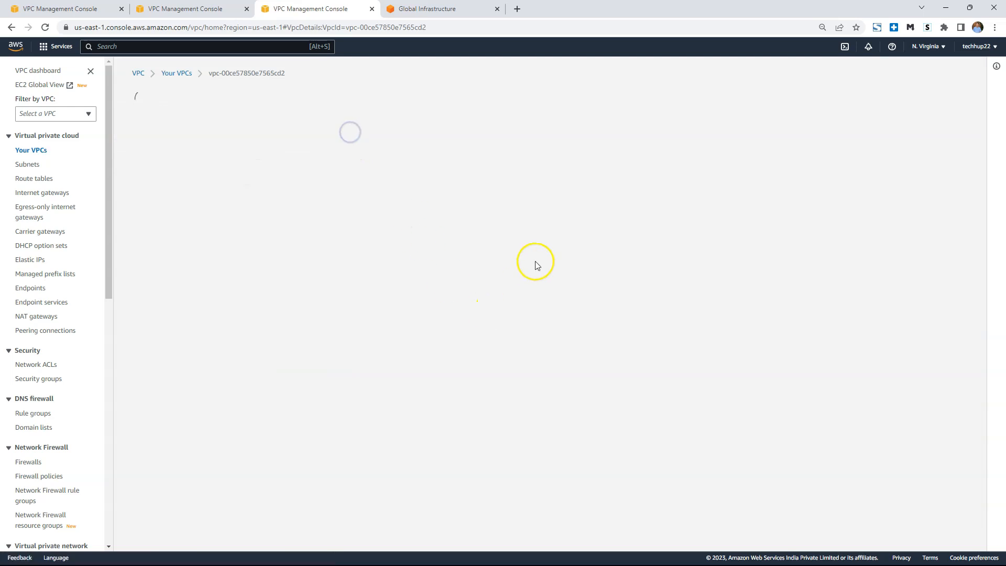
{"action": "scroll", "coordinate": [427, 292], "scroll_direction": "down", "scroll_amount": 1}
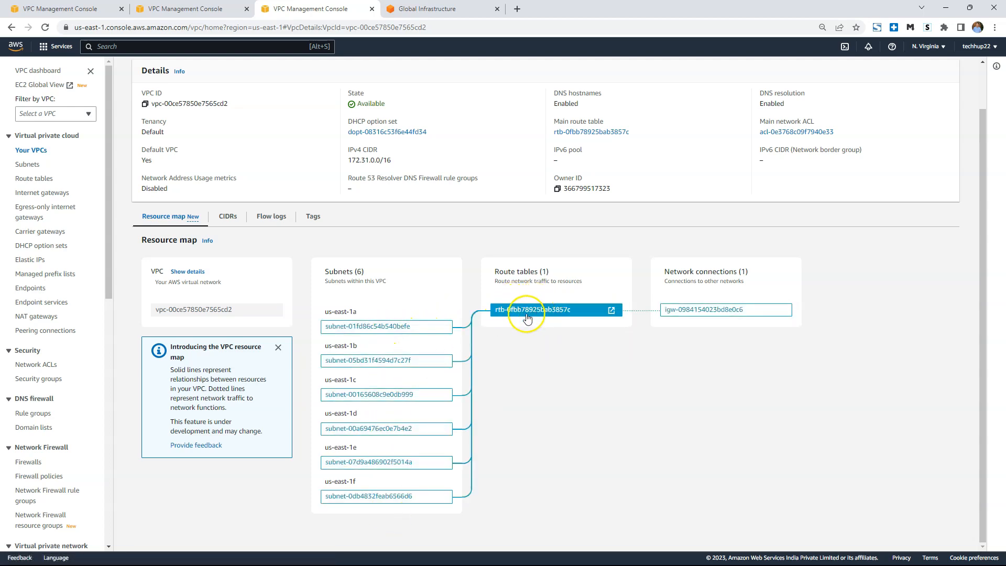
{"action": "scroll", "coordinate": [415, 316], "scroll_direction": "up", "scroll_amount": 1}
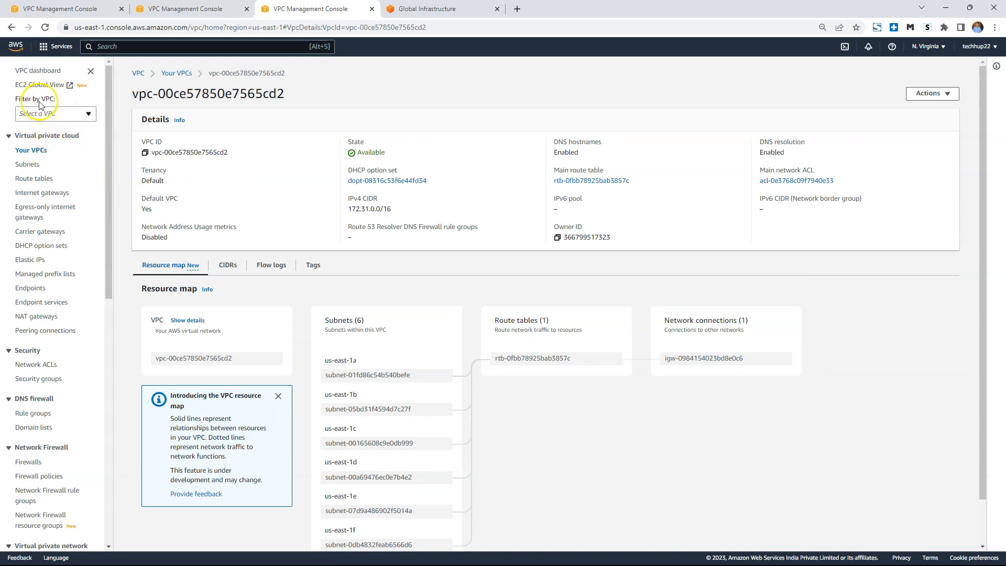
Open the default VPC's network ACL from the VPC dashboard and review its inbound and outbound rules, including inbound rule 100's source.
{"action": "left_click", "coordinate": [45, 72]}
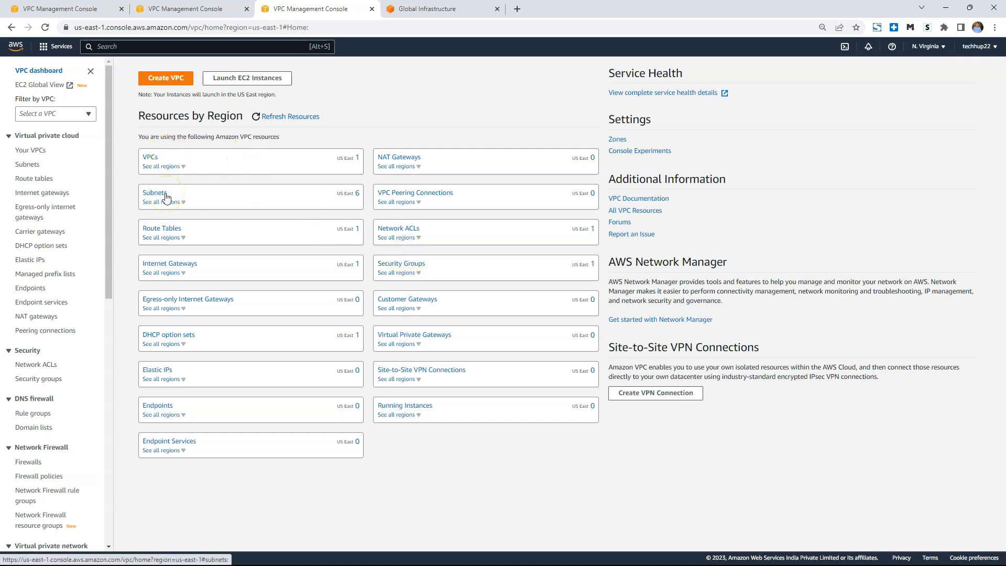
{"action": "left_click", "coordinate": [410, 234]}
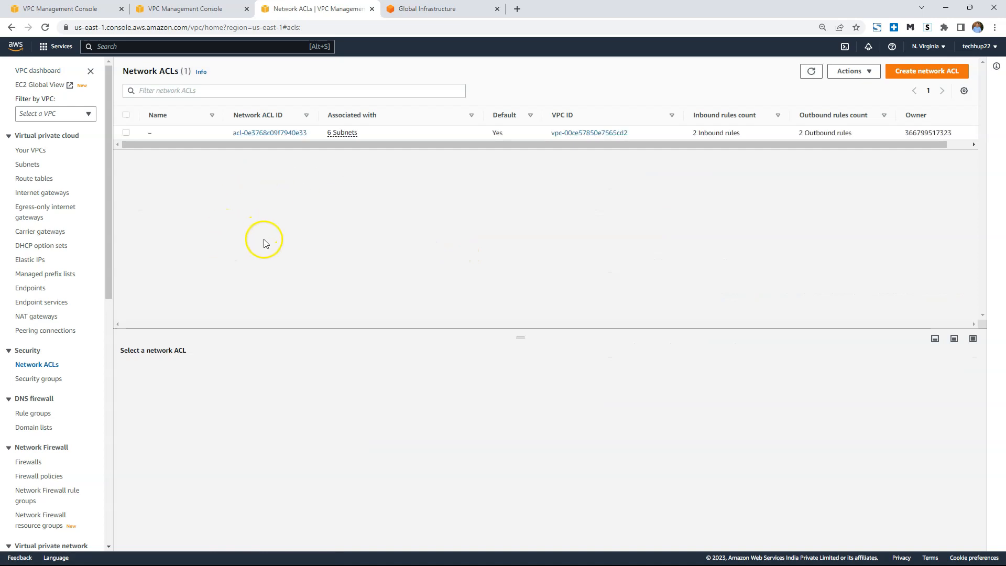
{"action": "left_click", "coordinate": [261, 133]}
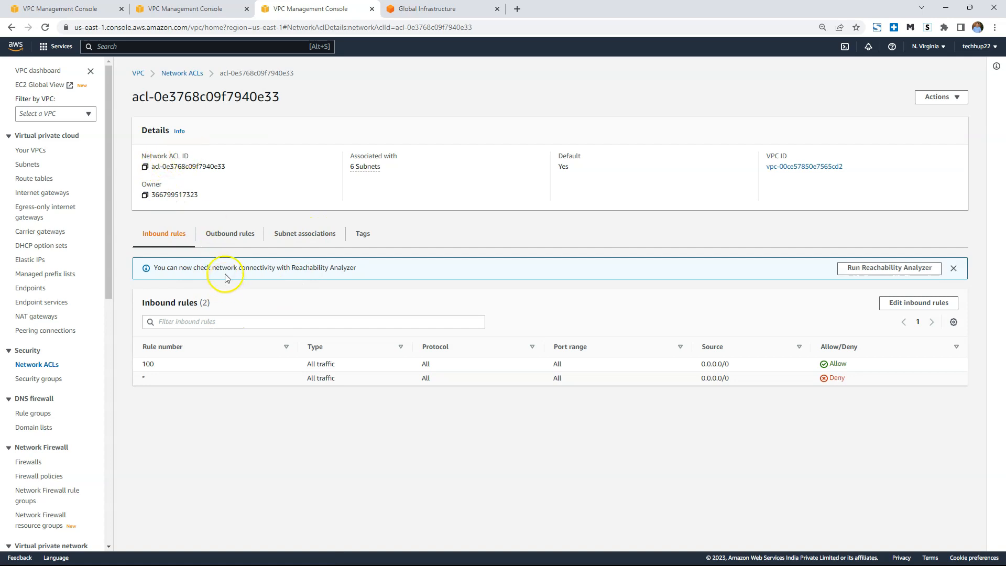
{"action": "left_click", "coordinate": [231, 237]}
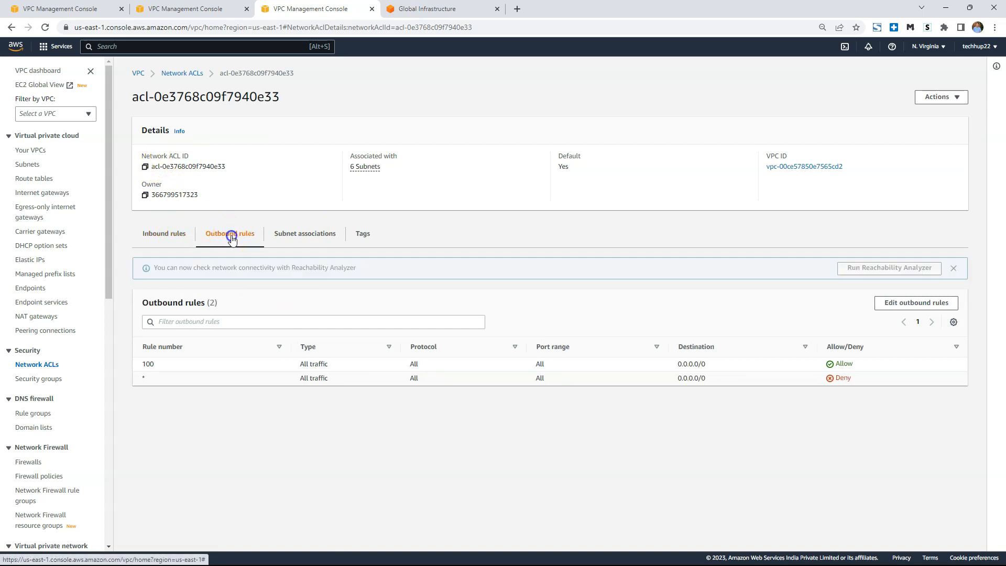
{"action": "left_click", "coordinate": [182, 237]}
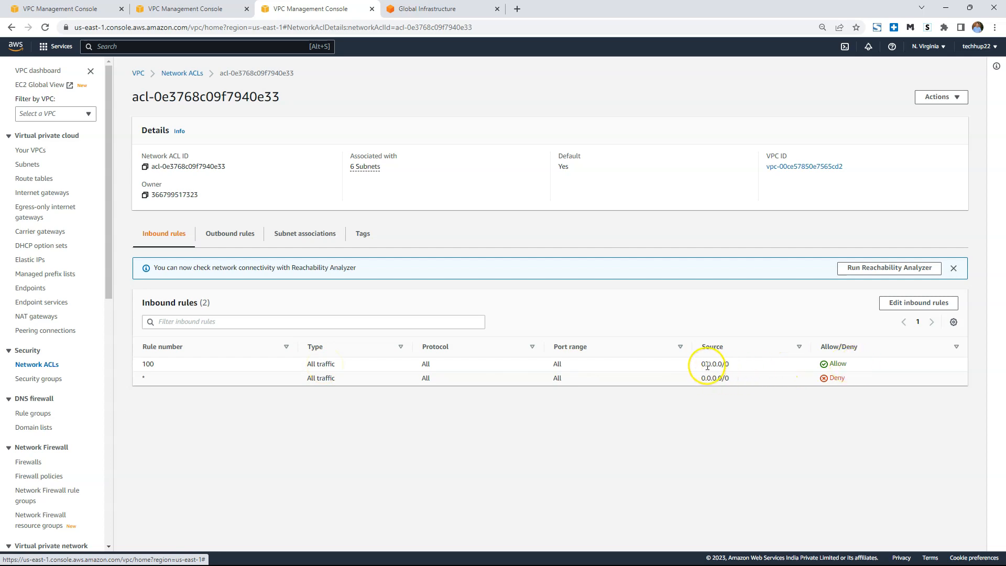
{"action": "left_click_drag", "start_coordinate": [708, 365], "coordinate": [736, 364]}
Draft inbound rule 101 for the network ACL, allowing SSH (22) from 192.168.1.1, and discard the edit.
{"action": "left_click", "coordinate": [914, 305]}
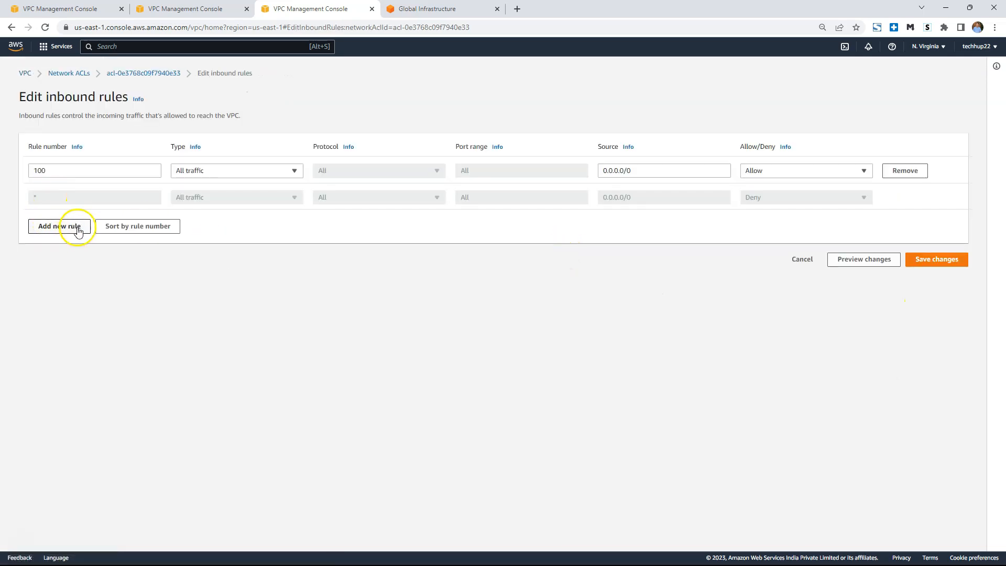
{"action": "left_click", "coordinate": [78, 231]}
{"action": "left_click", "coordinate": [64, 201]}
{"action": "type", "text": "101"}
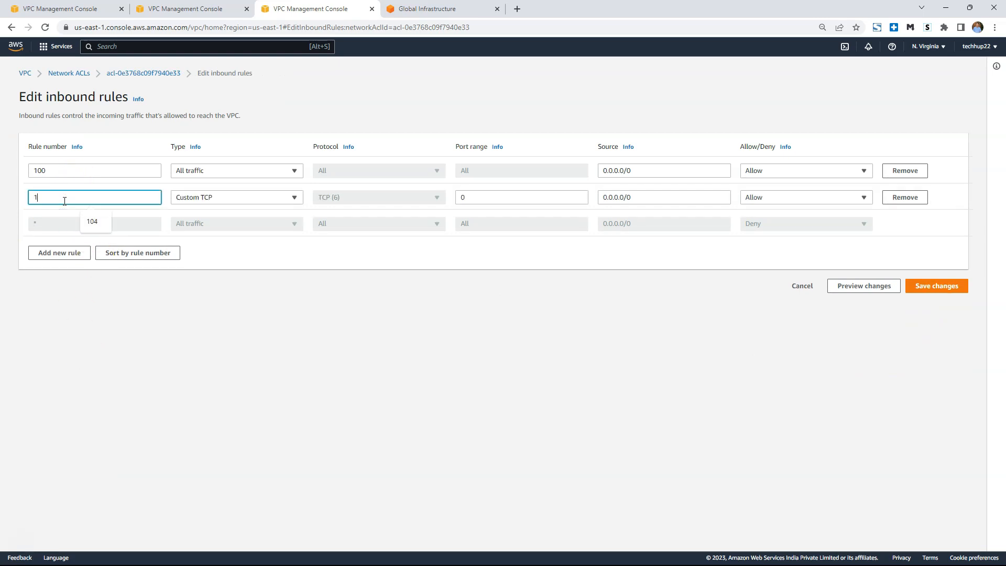
{"action": "left_click", "coordinate": [238, 198]}
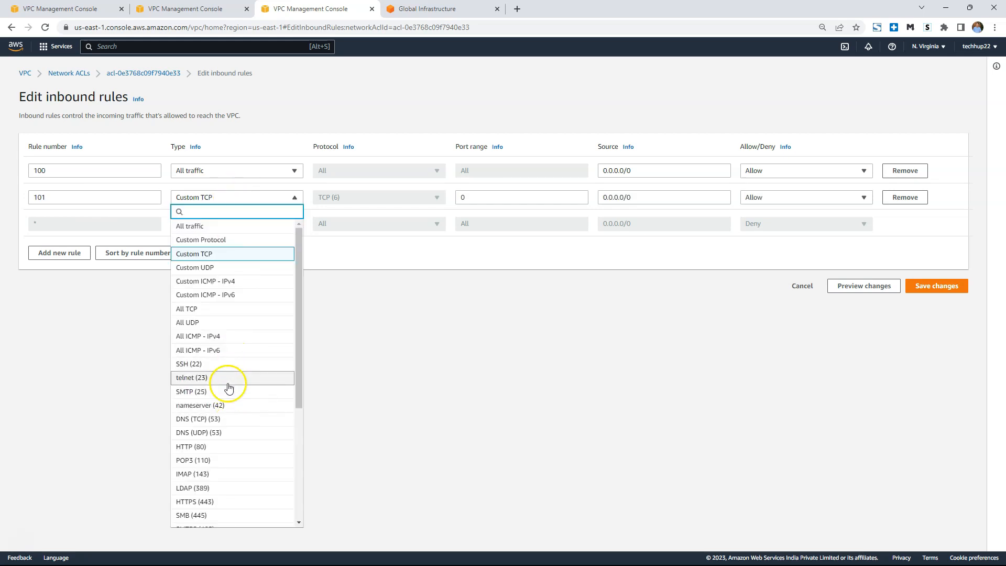
{"action": "left_click", "coordinate": [227, 366]}
{"action": "left_click", "coordinate": [676, 197]}
{"action": "left_click", "coordinate": [776, 197]}
{"action": "triple_click", "coordinate": [657, 198]}
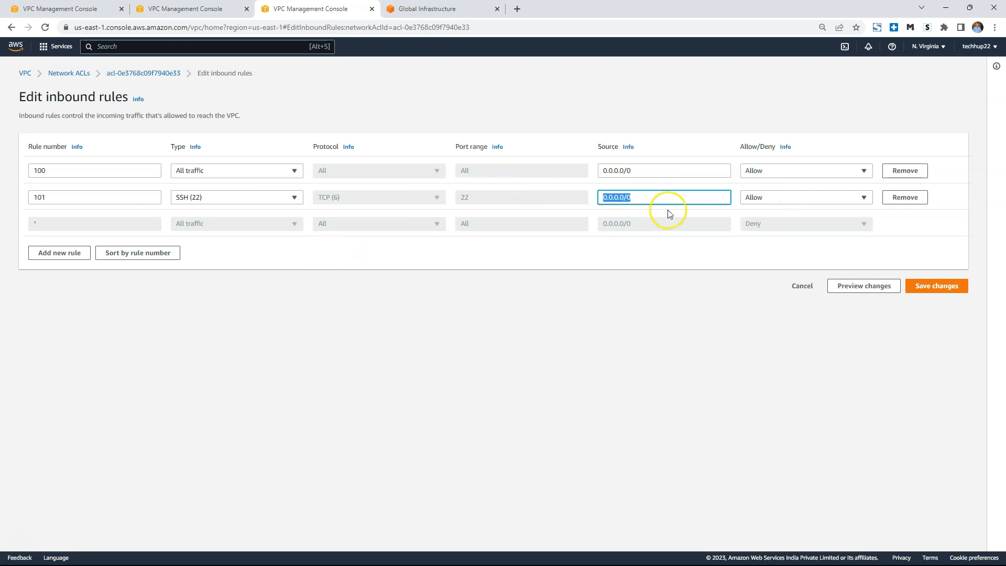
{"action": "type", "text": "192.168.1.1"}
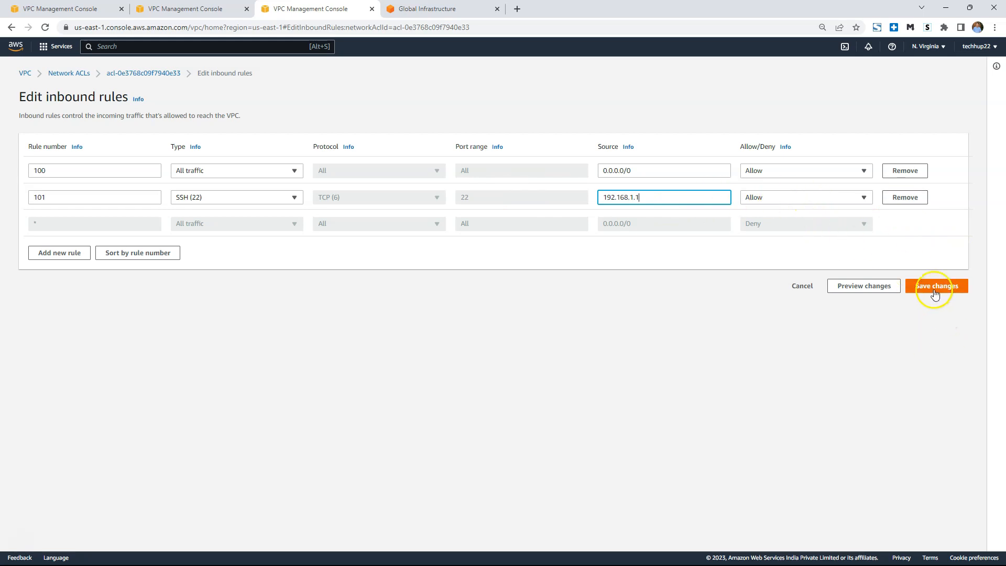
{"action": "left_click", "coordinate": [802, 286]}
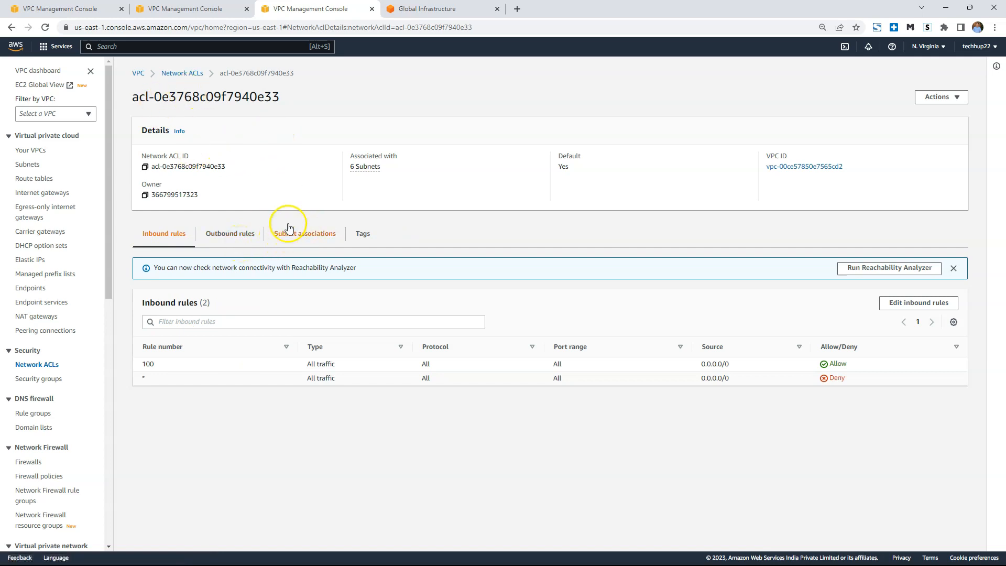
Check the network ACL's subnet associations, and open the security groups list from the VPC dashboard in the second browser tab.
{"action": "left_click", "coordinate": [306, 235]}
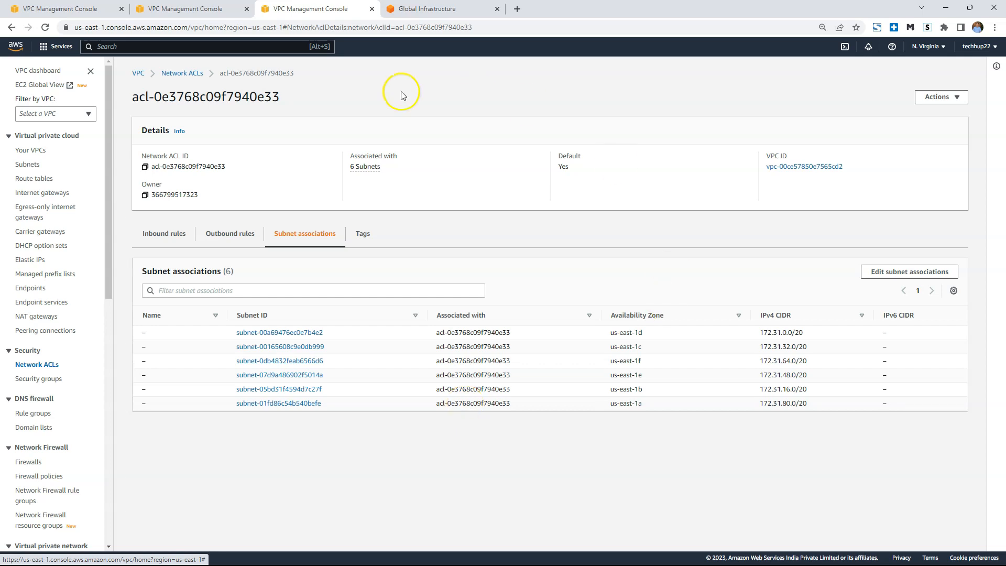
{"action": "left_click", "coordinate": [182, 9]}
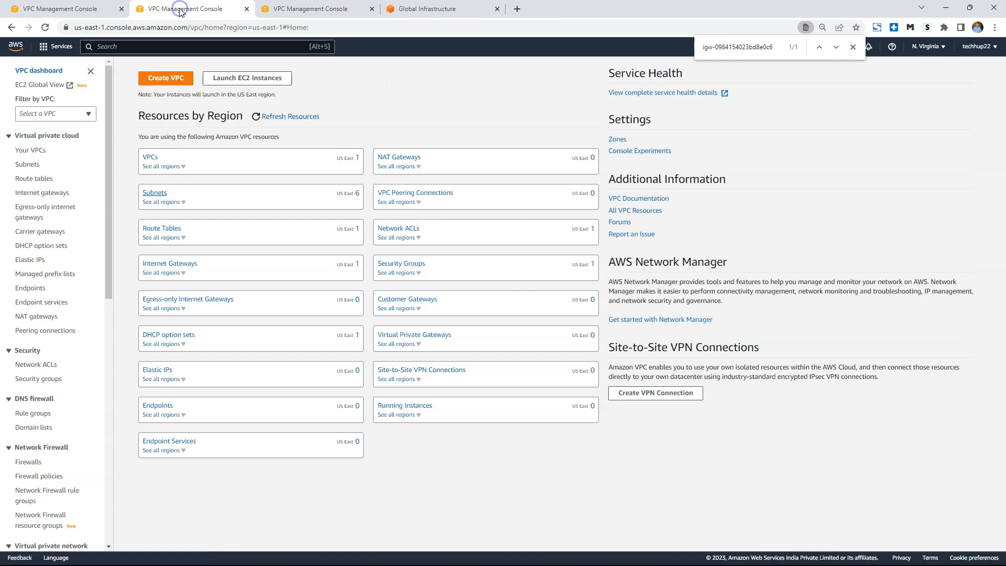
{"action": "left_click", "coordinate": [401, 263]}
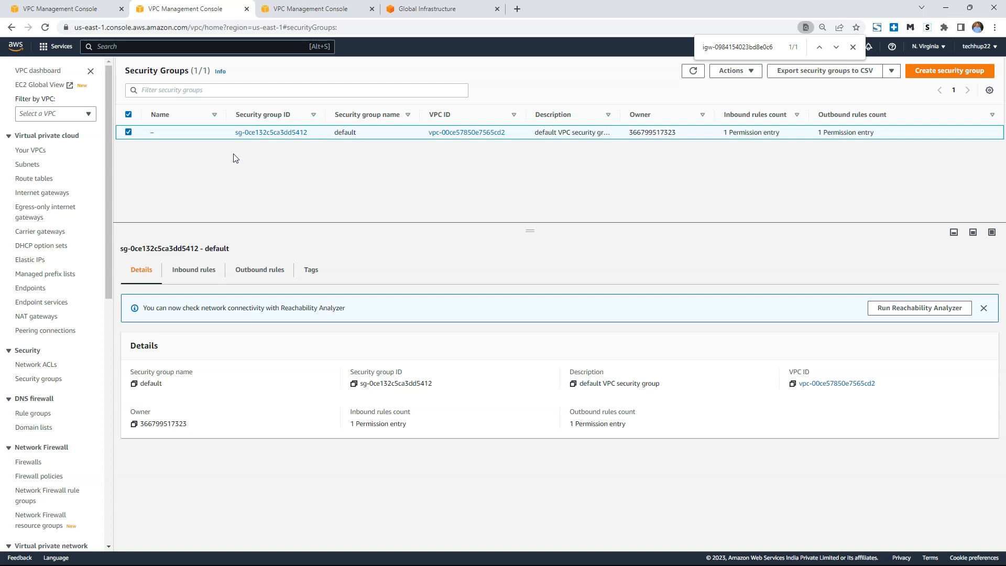
Compare the inbound and outbound rules of the default security group, examining the source and destination of each.
{"action": "left_click", "coordinate": [196, 268]}
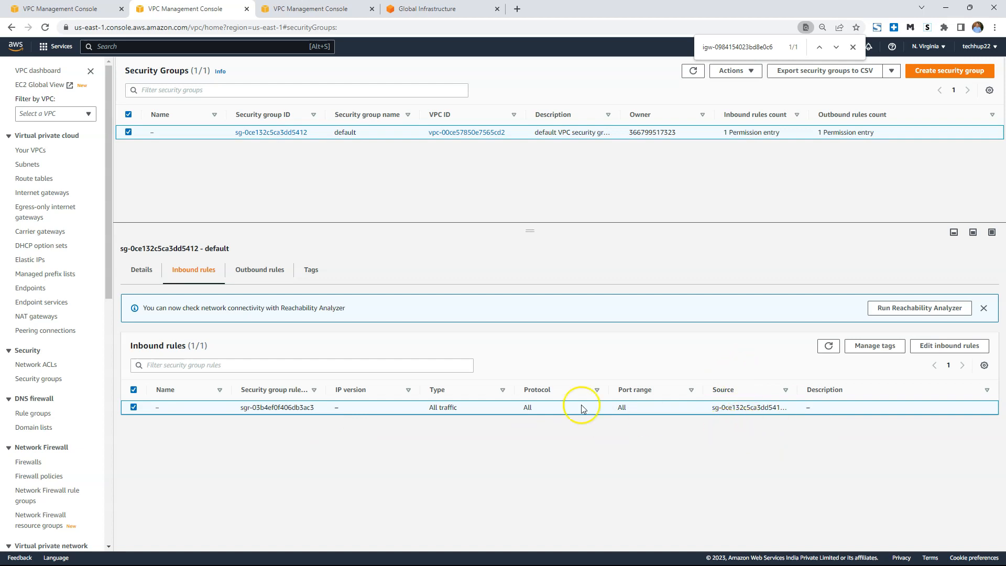
{"action": "left_click", "coordinate": [266, 276]}
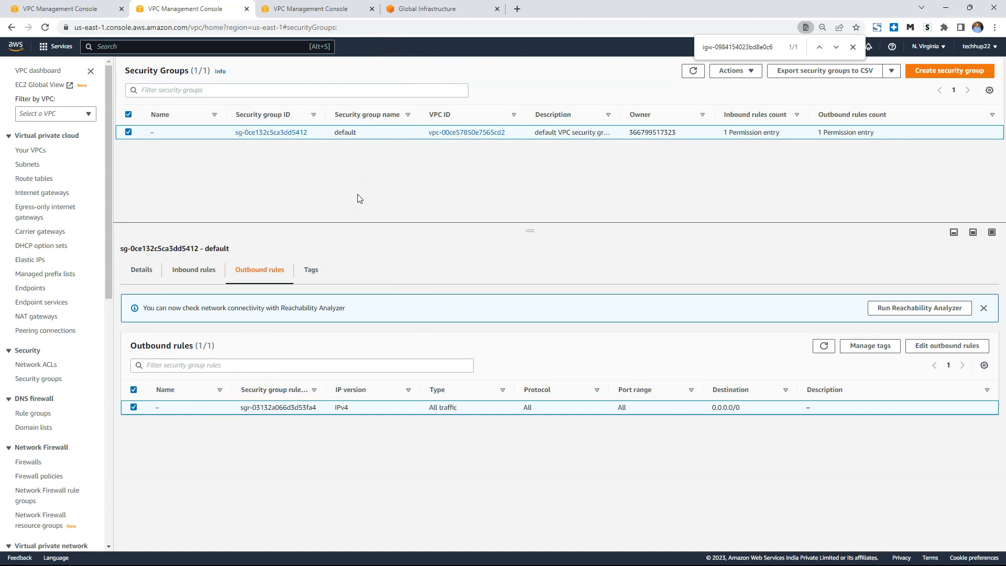
{"action": "left_click", "coordinate": [207, 273]}
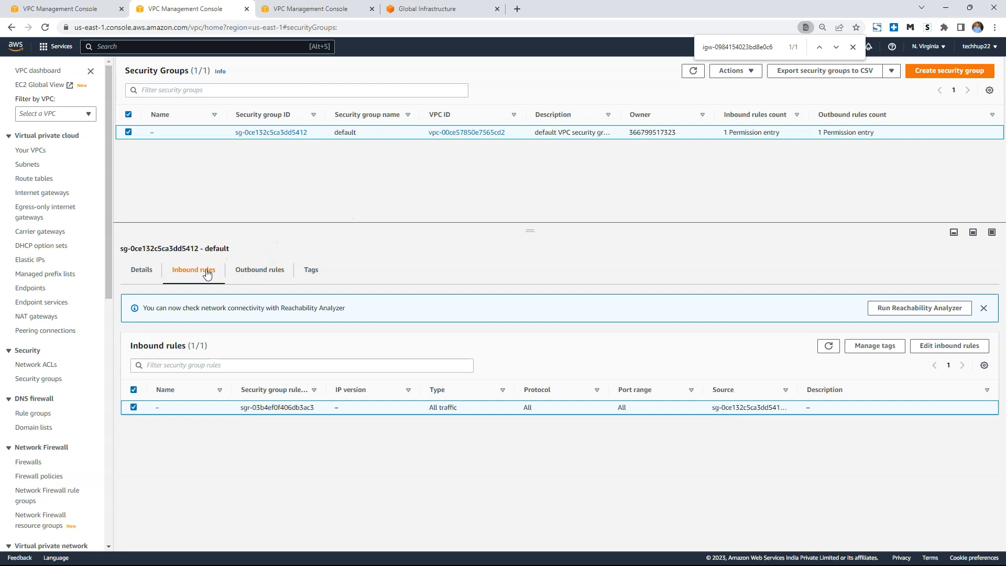
{"action": "left_click", "coordinate": [269, 271]}
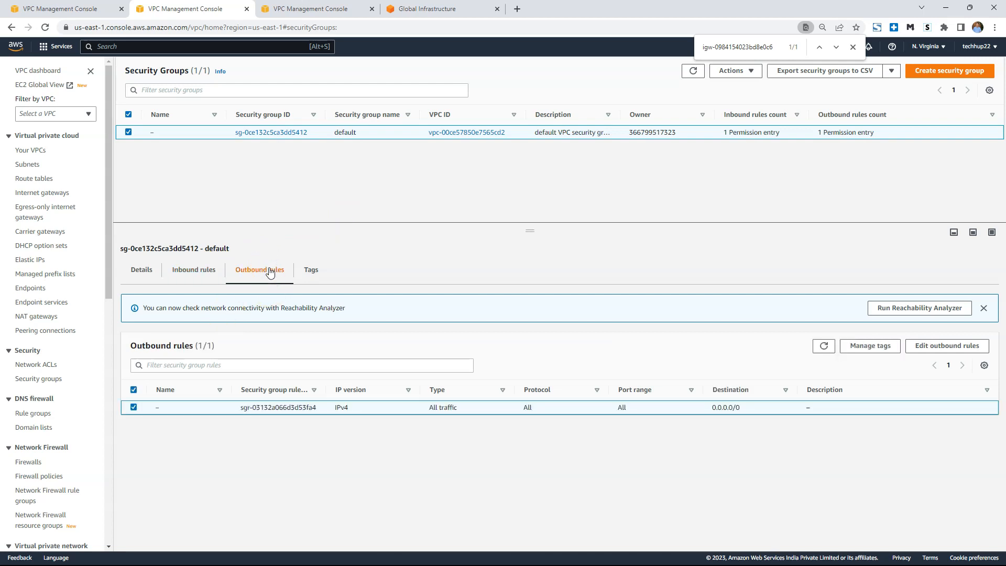
{"action": "left_click", "coordinate": [246, 256]}
{"action": "left_click", "coordinate": [192, 279]}
{"action": "left_click", "coordinate": [271, 275]}
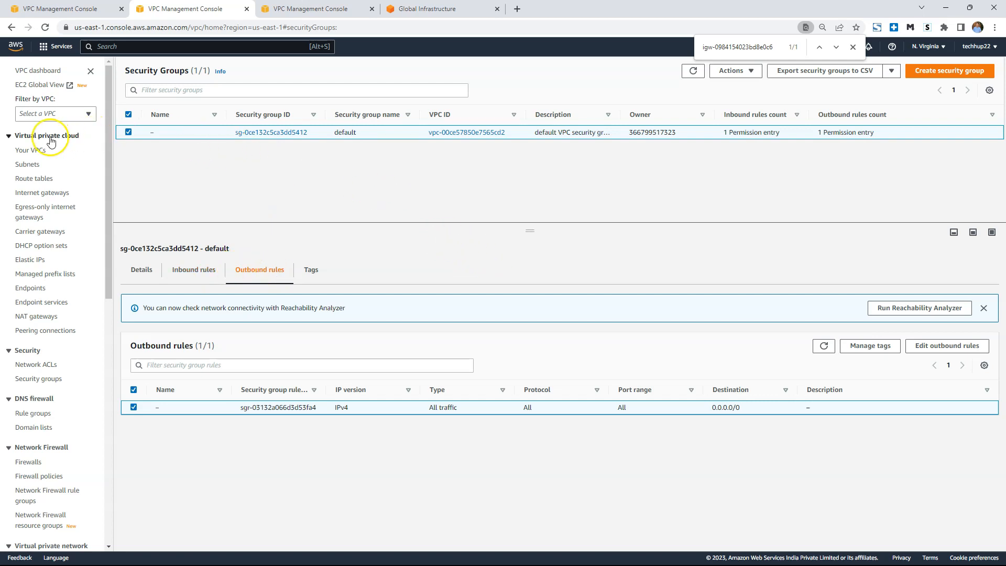
Return to the VPC list, dismiss the browser's page search, and switch to the Getting Started with VPC slide.
{"action": "left_click", "coordinate": [33, 151]}
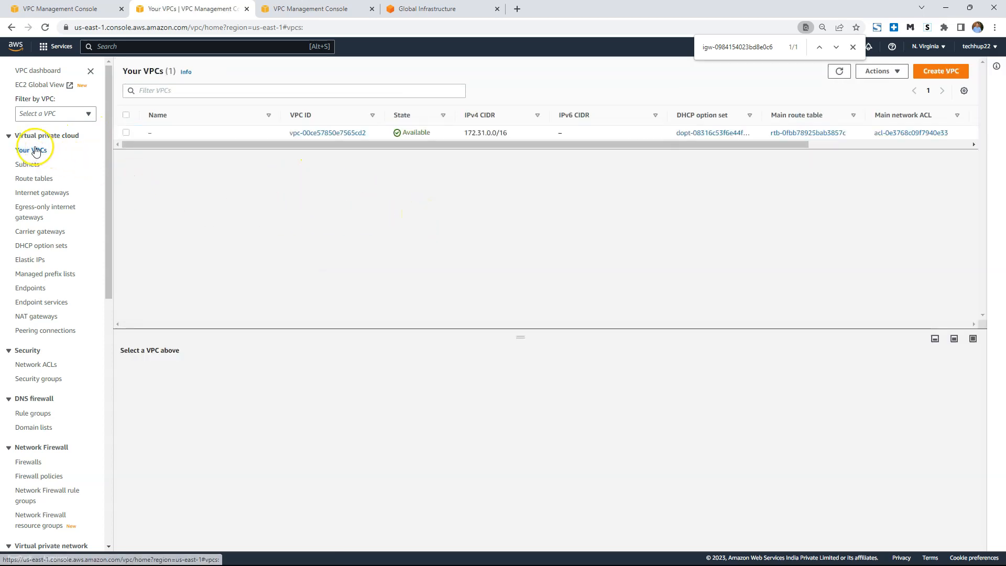
{"action": "left_click", "coordinate": [852, 46]}
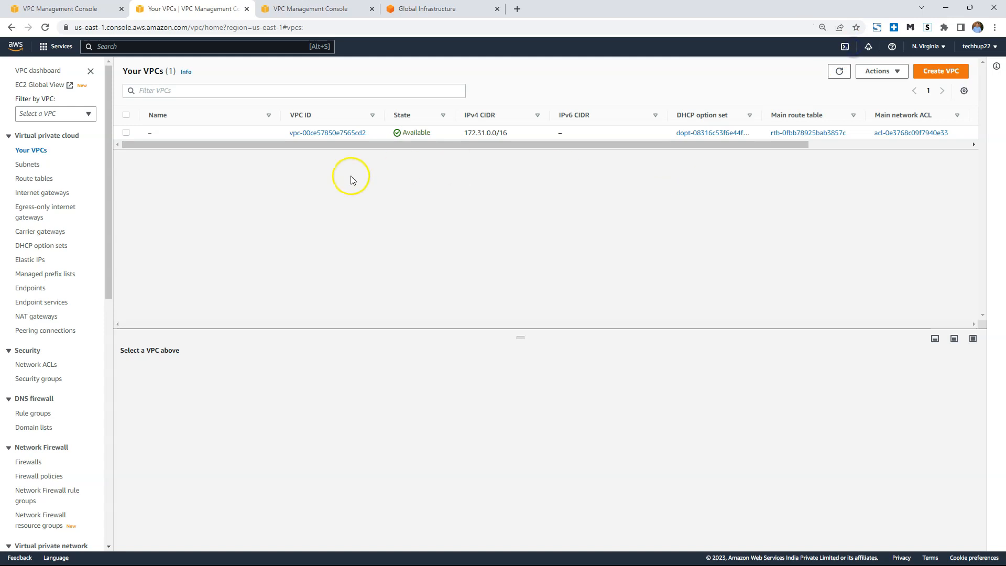
{"action": "key", "text": "alt+Tab"}
{"action": "left_click", "coordinate": [478, 306]}
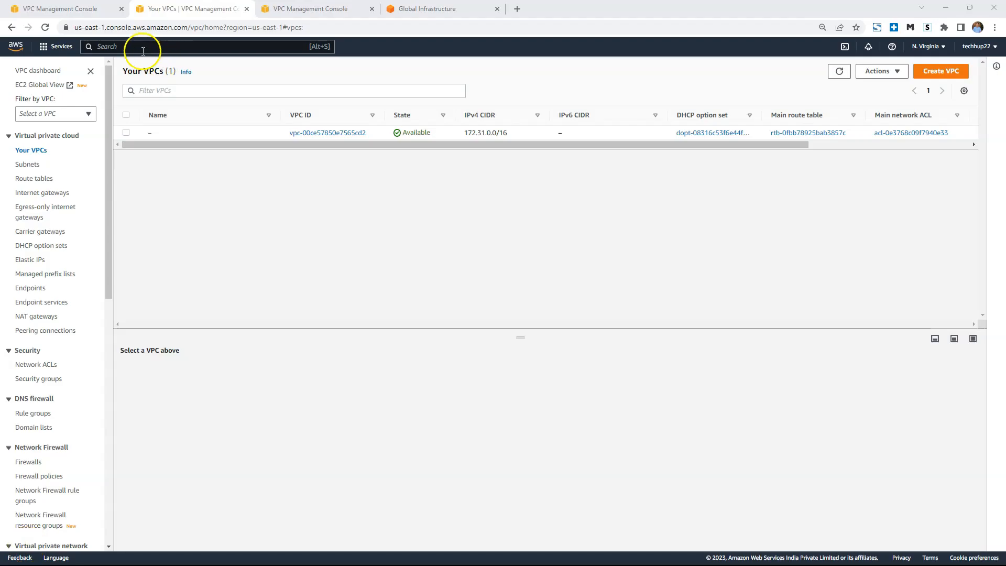
Switch back to the AWS console, find and open the EC2 service, and check its running instances before returning to the dashboard.
{"action": "left_click", "coordinate": [140, 47]}
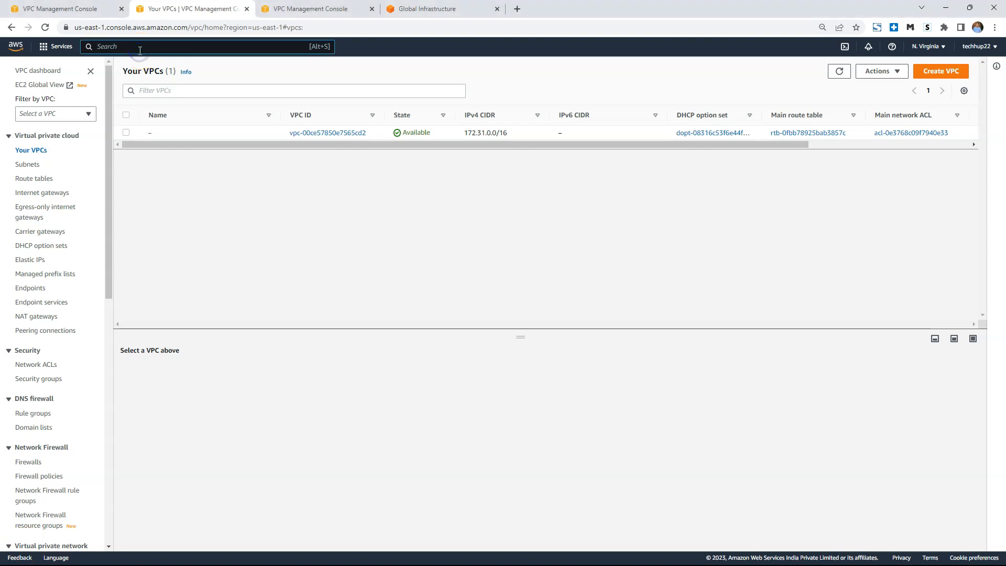
{"action": "type", "text": "Ec2"}
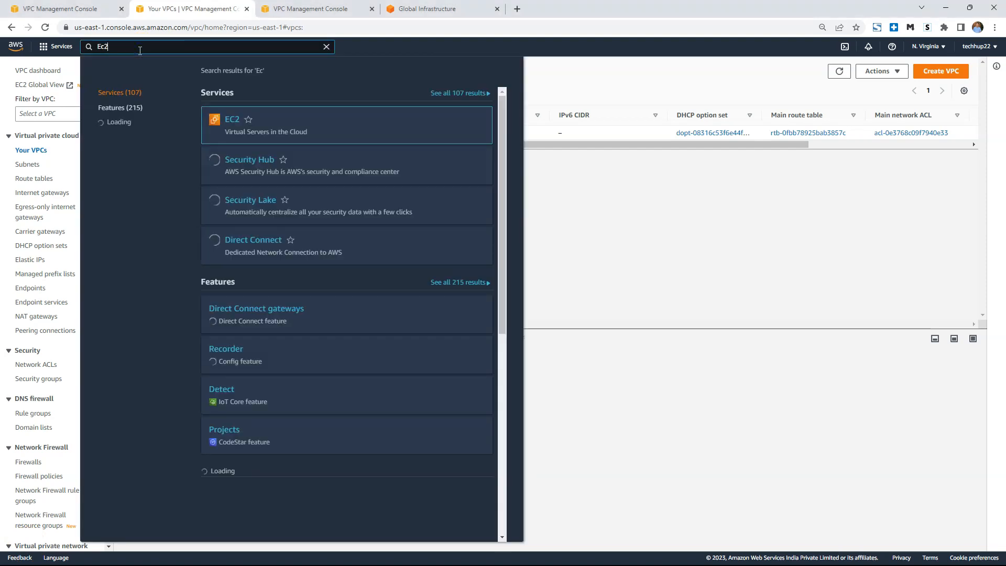
{"action": "left_click", "coordinate": [233, 119]}
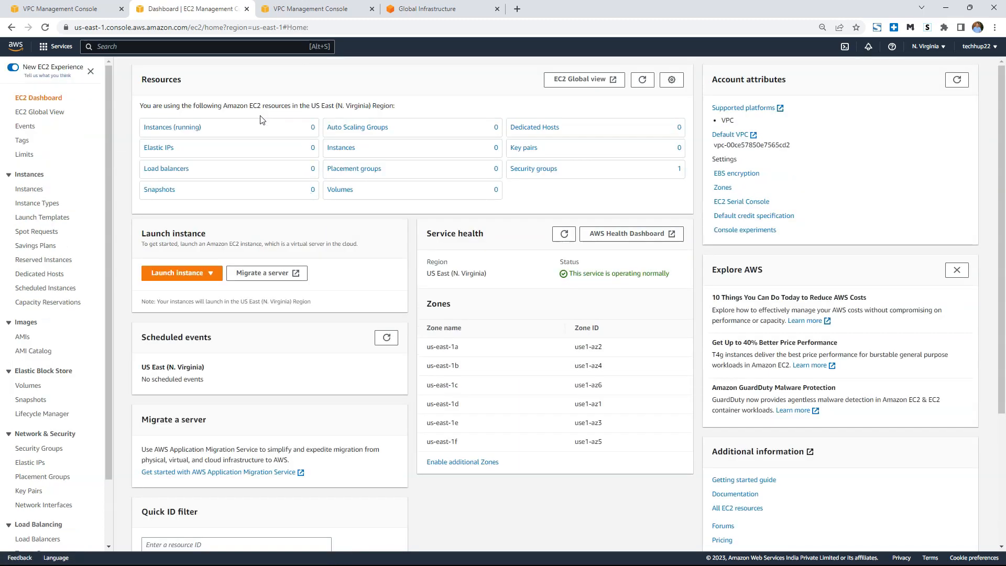
{"action": "left_click", "coordinate": [160, 127]}
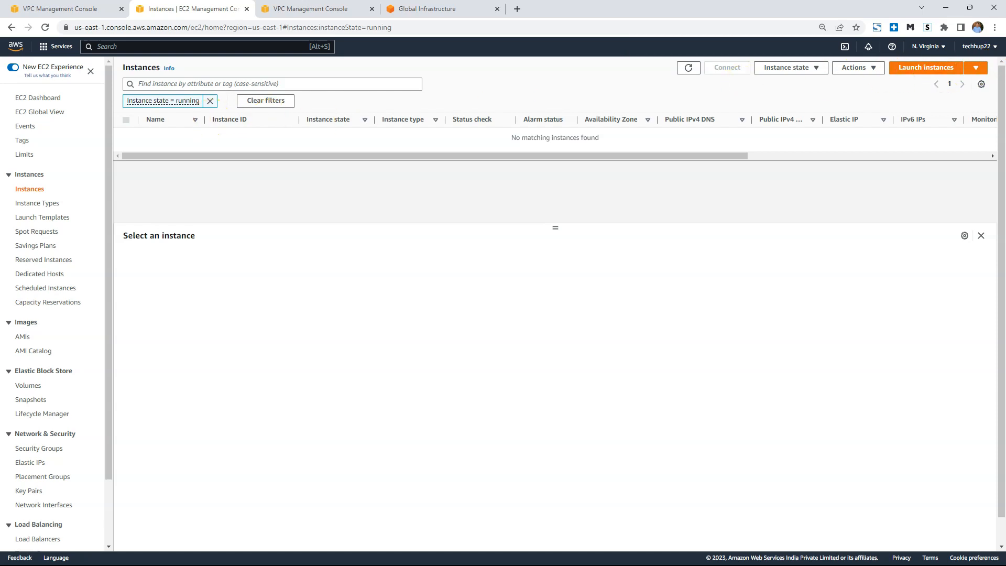
{"action": "left_click", "coordinate": [55, 98]}
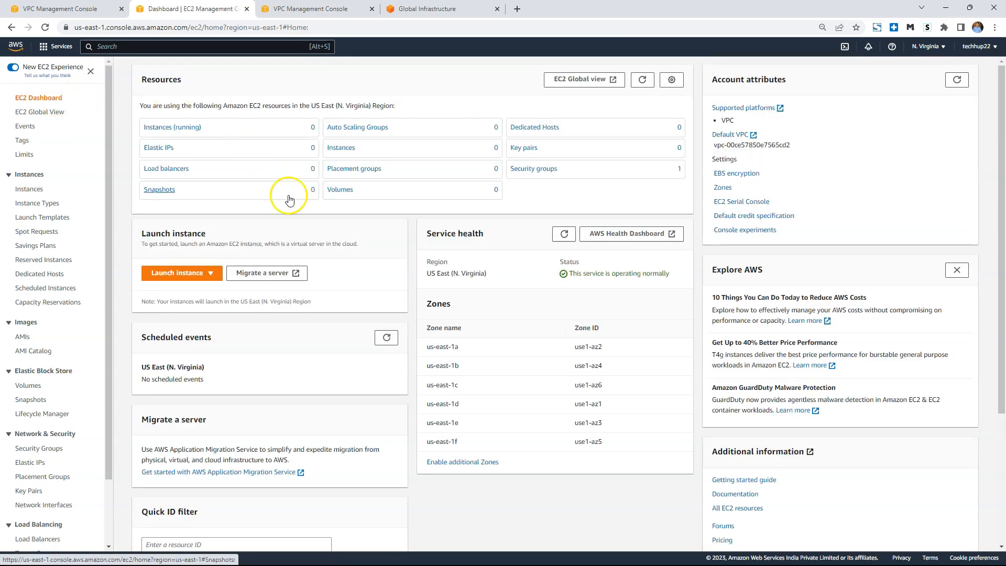
Start launching an EC2 instance named techhup-vpc-demo with the Ubuntu Server 22.04 LTS image.
{"action": "left_click", "coordinate": [194, 273]}
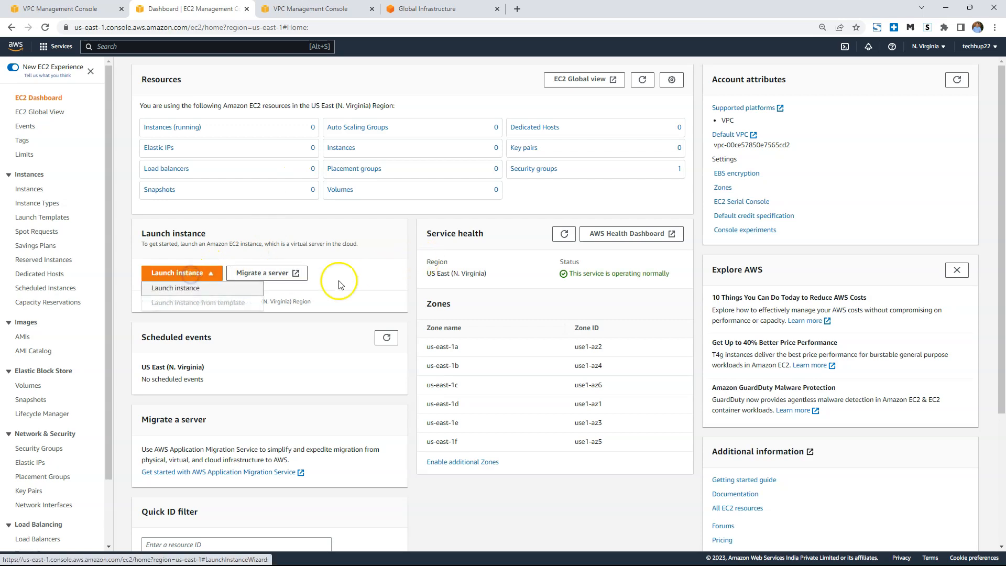
{"action": "left_click", "coordinate": [204, 288]}
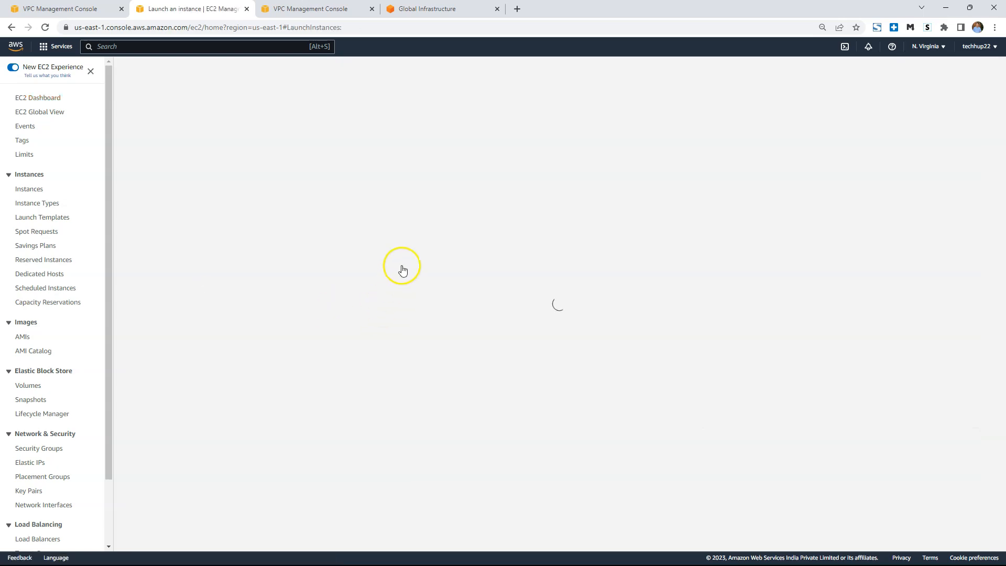
{"action": "left_click", "coordinate": [137, 205]}
{"action": "type", "text": "techhup-vpc-demo"}
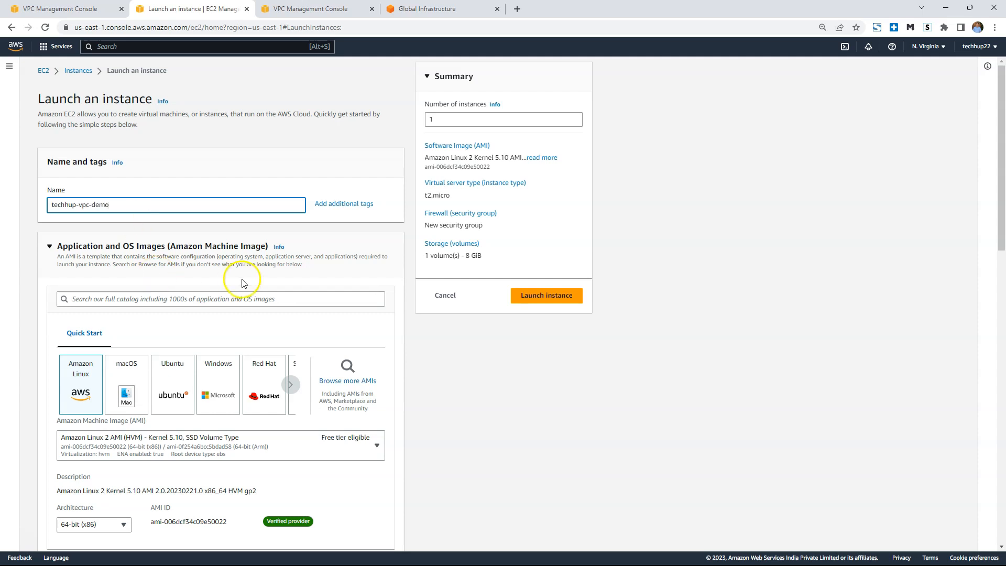
{"action": "left_click", "coordinate": [176, 392]}
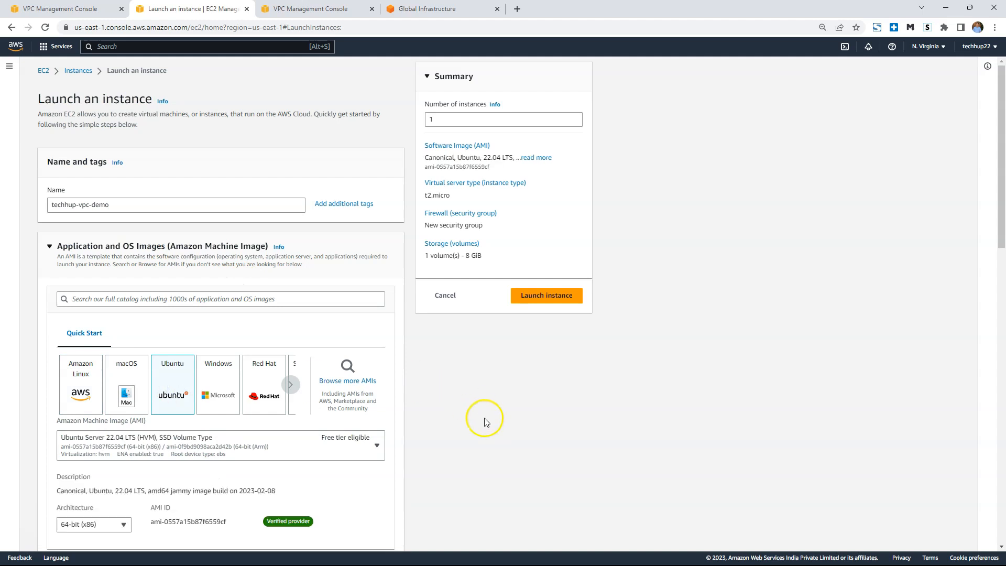
Create an RSA key pair named techhup-vpc-demo in .pem format for the instance login.
{"action": "scroll", "coordinate": [419, 413], "scroll_direction": "down", "scroll_amount": 4}
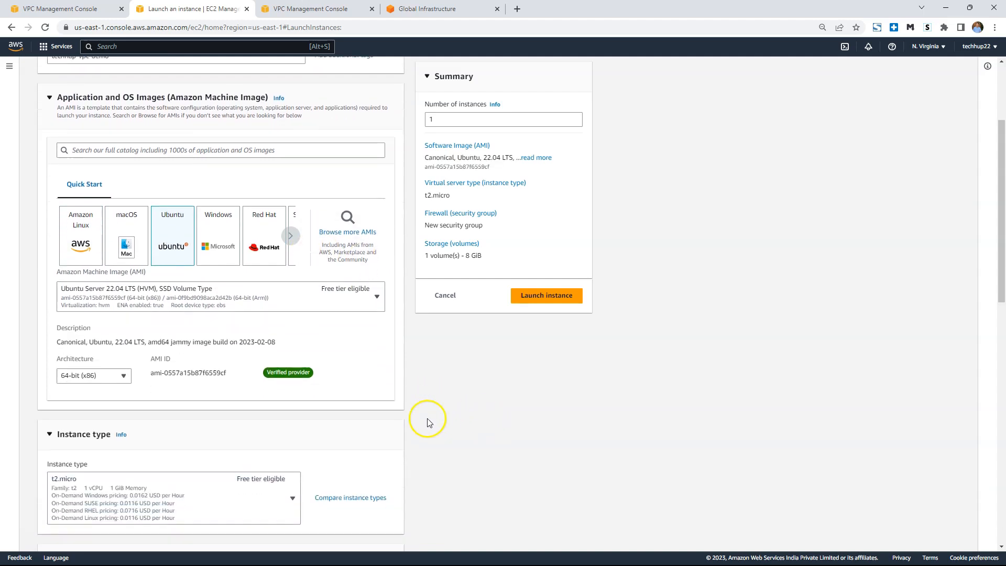
{"action": "scroll", "coordinate": [262, 389], "scroll_direction": "down", "scroll_amount": 1}
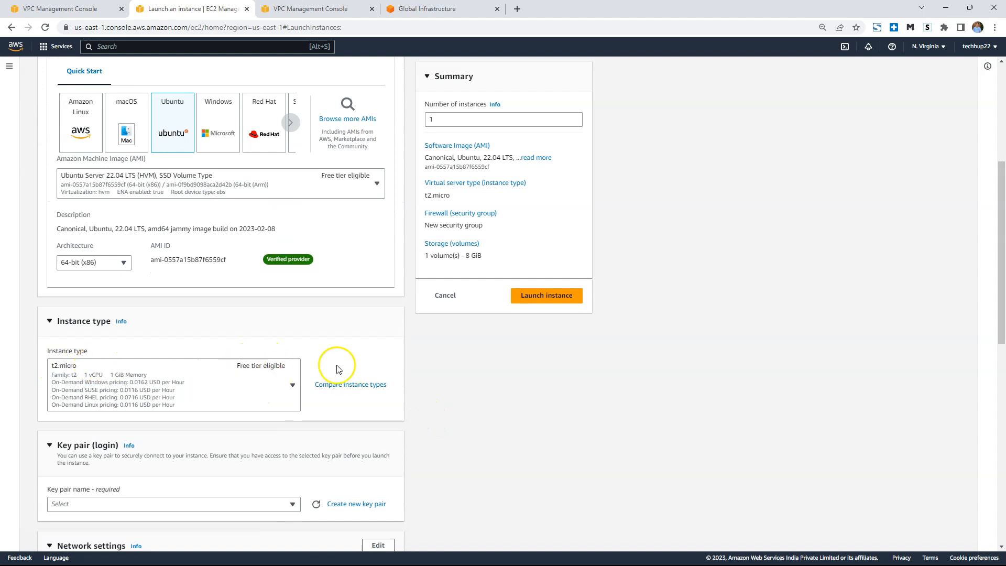
{"action": "scroll", "coordinate": [338, 366], "scroll_direction": "down", "scroll_amount": 3}
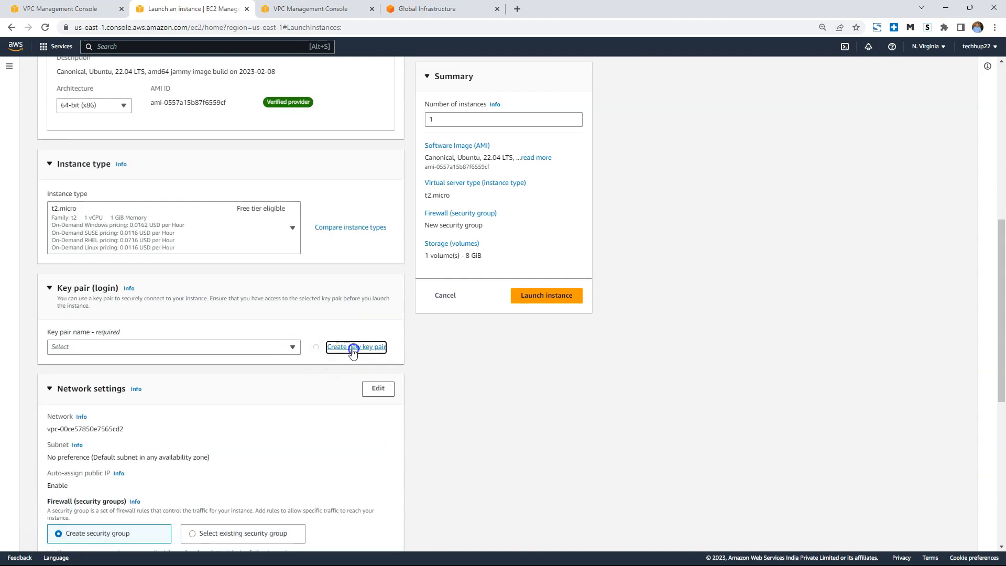
{"action": "left_click", "coordinate": [352, 347]}
{"action": "left_click", "coordinate": [426, 278]}
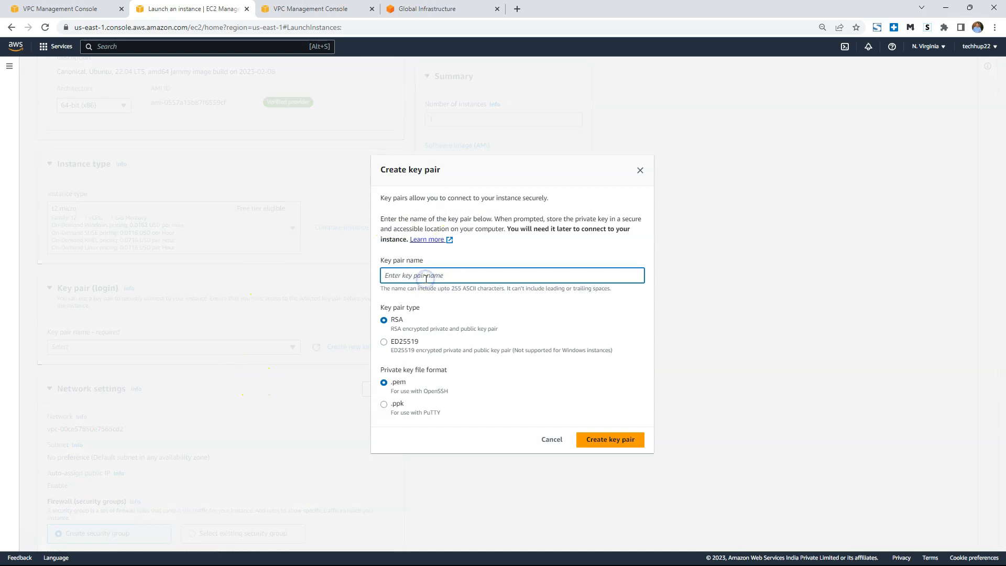
{"action": "type", "text": "techhup-vpc-demo"}
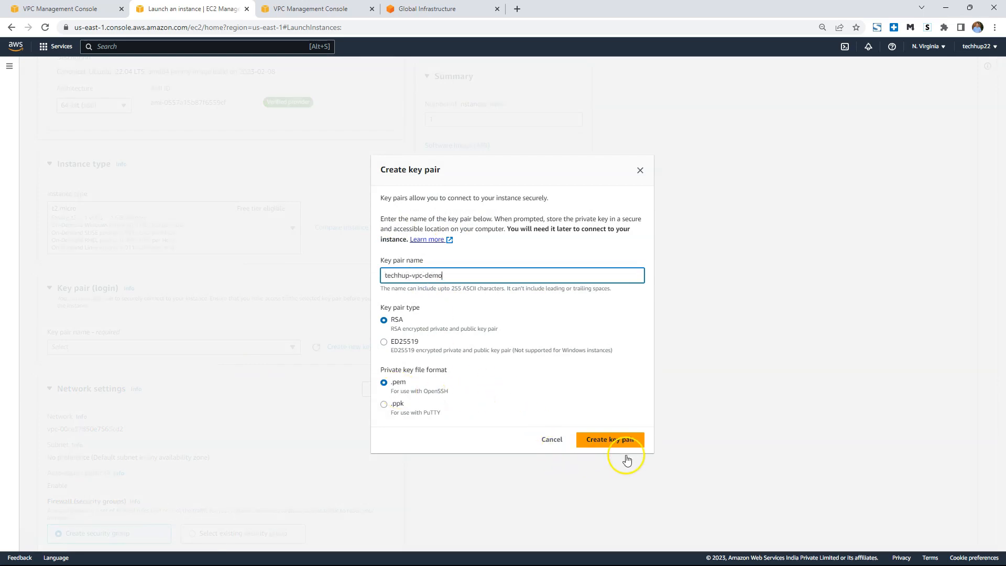
{"action": "left_click", "coordinate": [618, 443]}
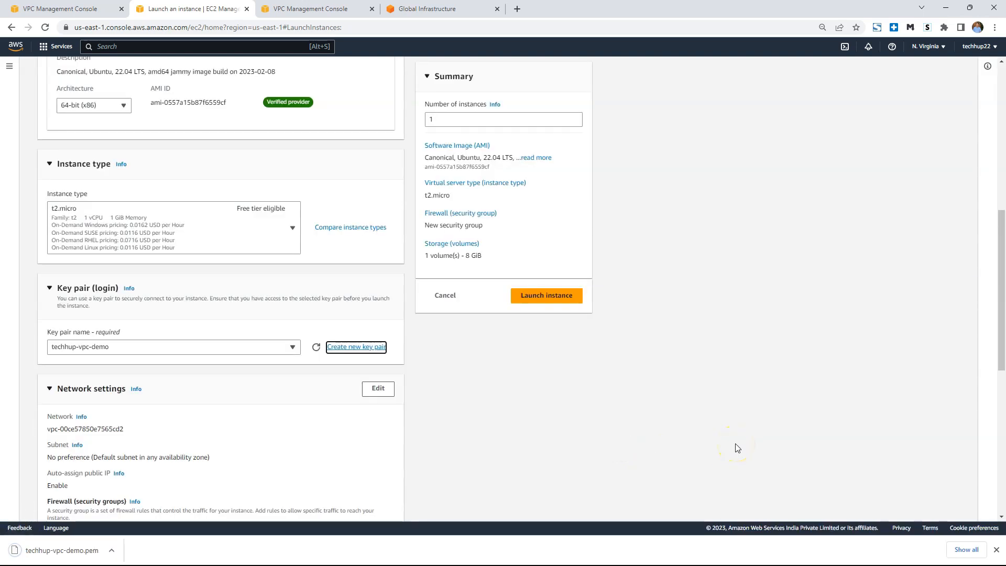
Edit the network settings, check the available VPCs, keep the default one, and choose its subnet in availability zone us-east-1a.
{"action": "scroll", "coordinate": [629, 444], "scroll_direction": "down", "scroll_amount": 4}
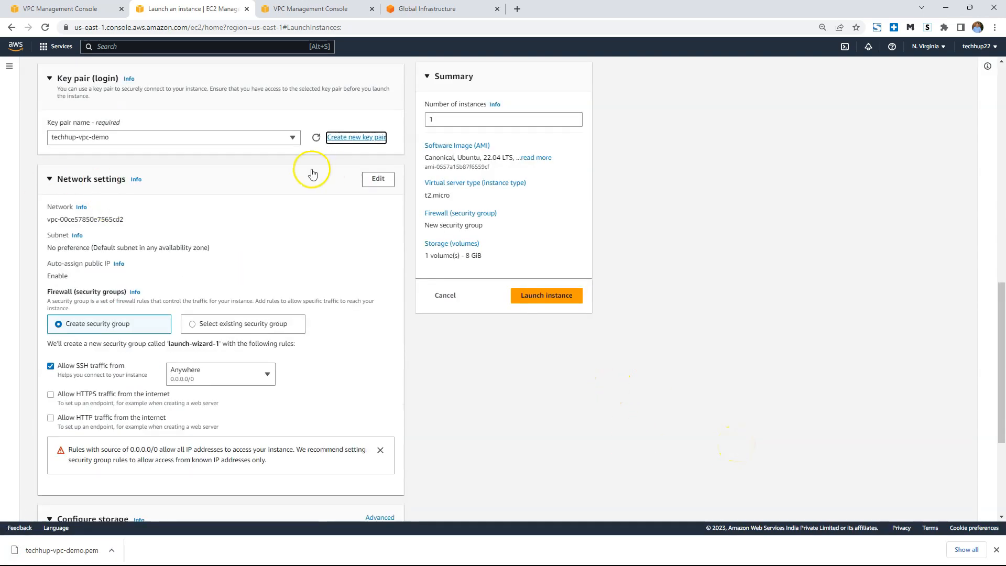
{"action": "left_click", "coordinate": [375, 181]}
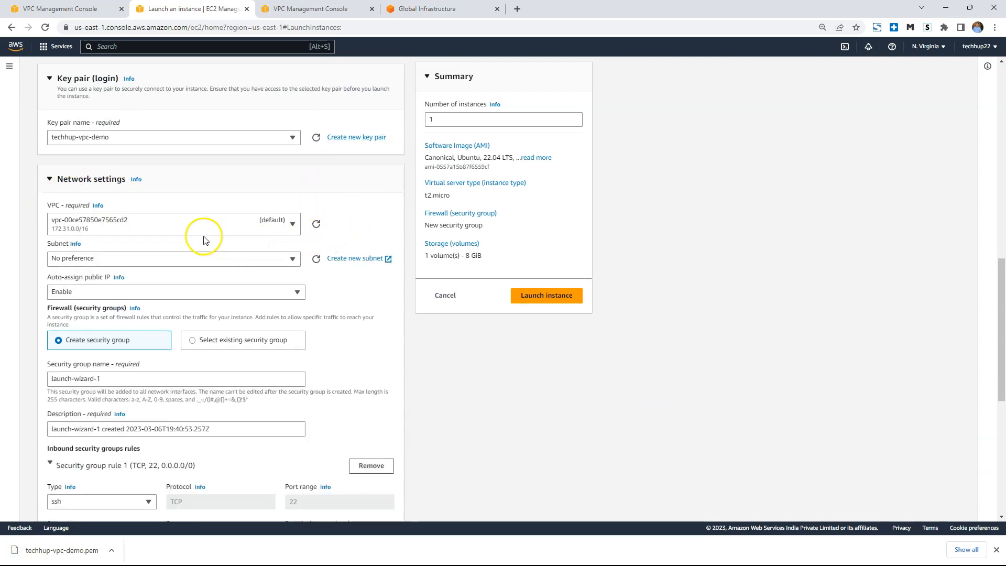
{"action": "left_click", "coordinate": [135, 223]}
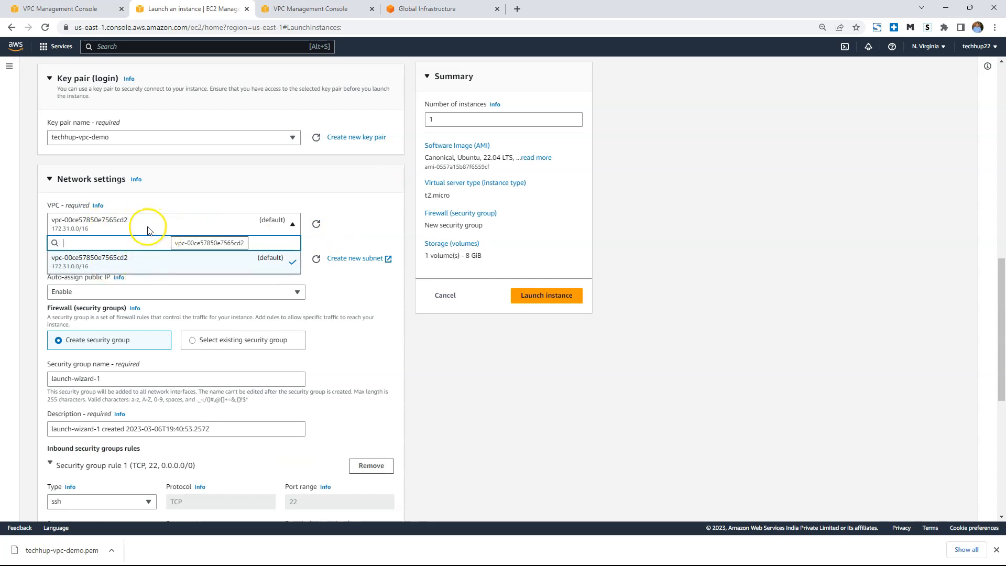
{"action": "left_click", "coordinate": [147, 226]}
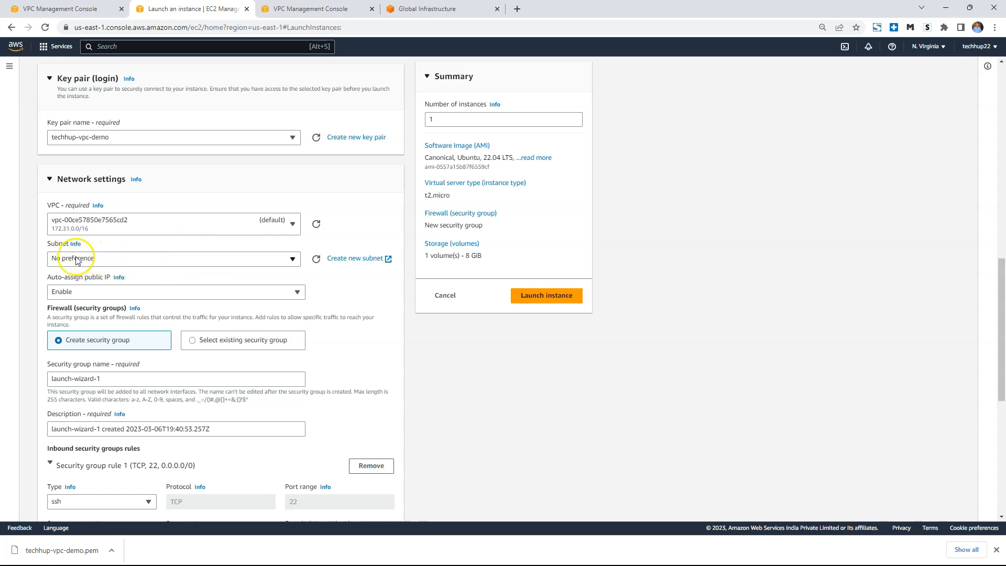
{"action": "left_click", "coordinate": [114, 263]}
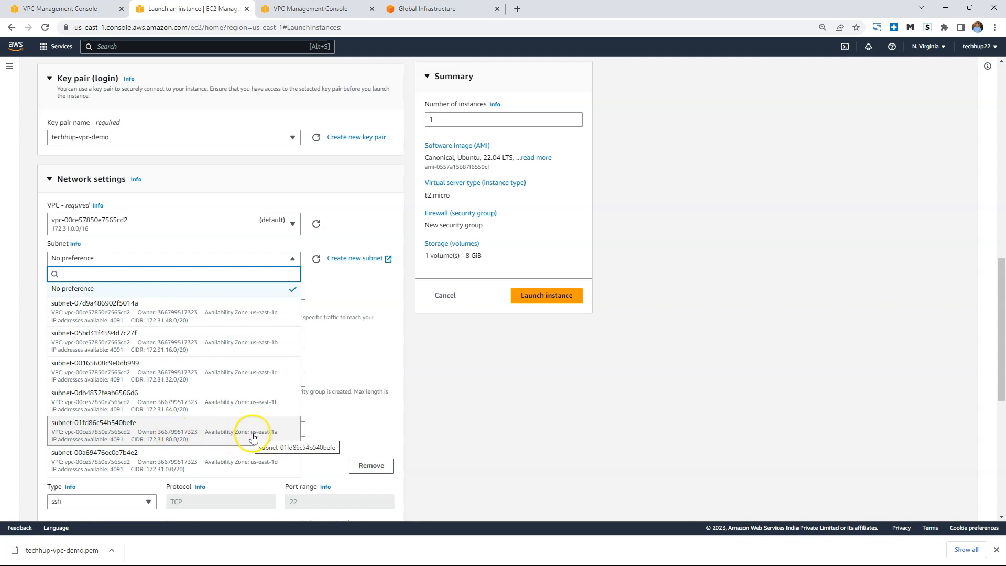
{"action": "left_click", "coordinate": [227, 430]}
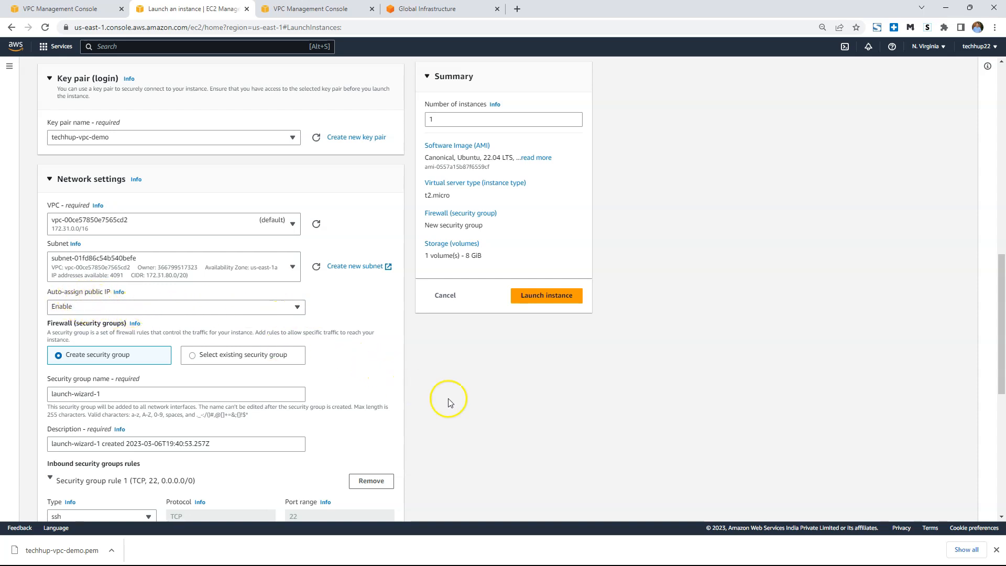
Check the SSH rule's source type options, keep Anywhere, and add an inbound HTTP rule with source type Anywhere.
{"action": "scroll", "coordinate": [471, 408], "scroll_direction": "down", "scroll_amount": 1}
{"action": "scroll", "coordinate": [471, 408], "scroll_direction": "down", "scroll_amount": 2}
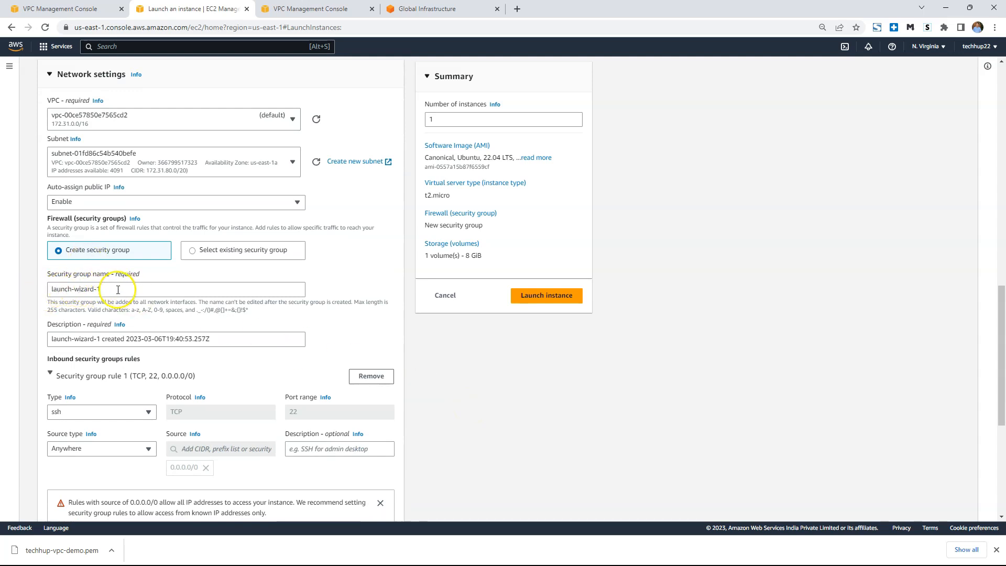
{"action": "scroll", "coordinate": [118, 290], "scroll_direction": "down", "scroll_amount": 1}
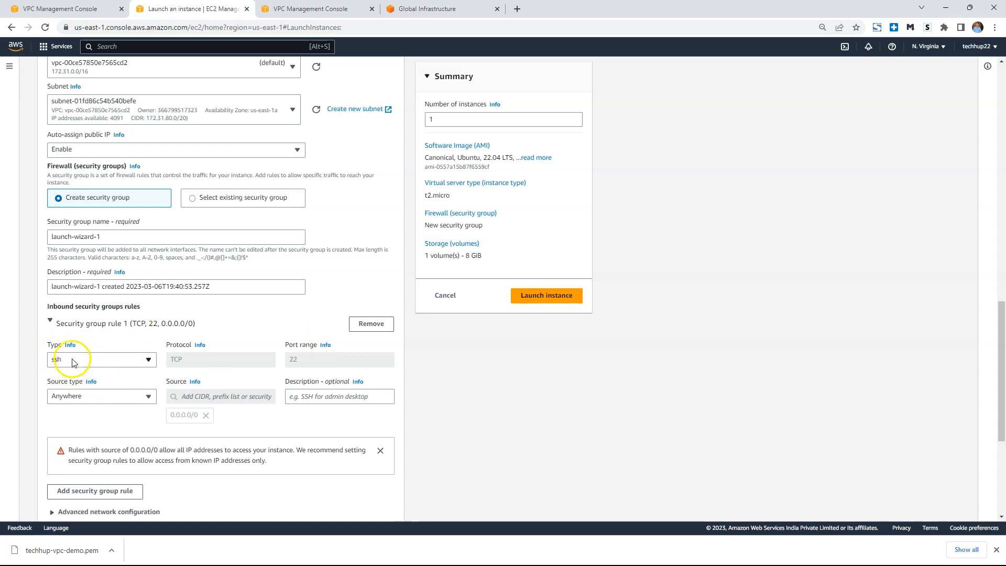
{"action": "left_click", "coordinate": [114, 400]}
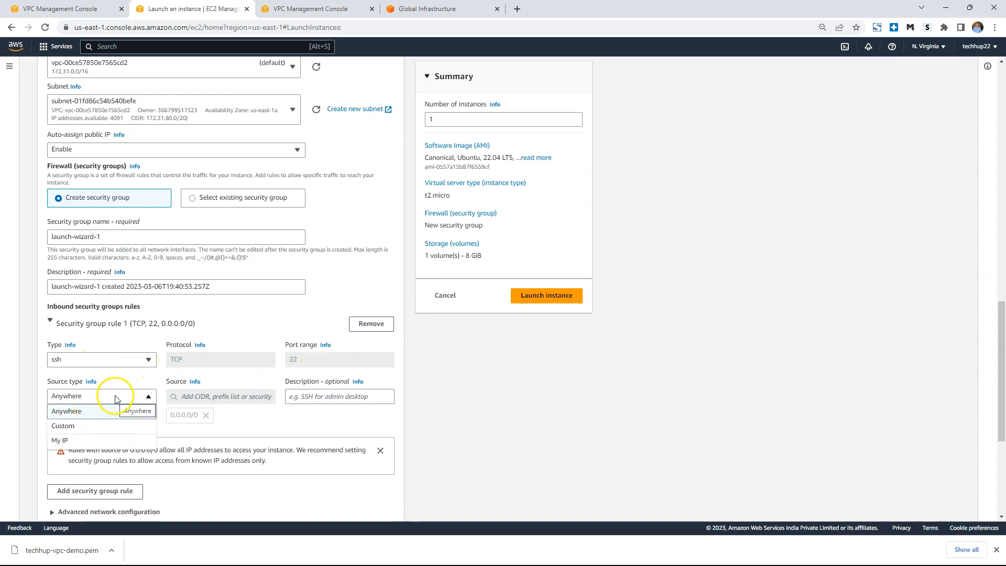
{"action": "left_click", "coordinate": [116, 396]}
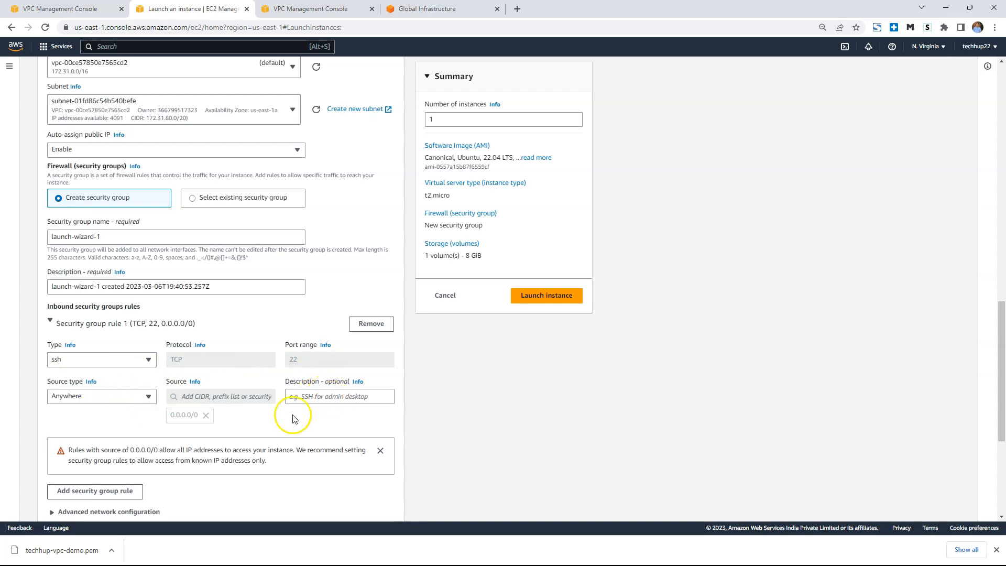
{"action": "scroll", "coordinate": [150, 441], "scroll_direction": "down", "scroll_amount": 1}
{"action": "scroll", "coordinate": [151, 442], "scroll_direction": "down", "scroll_amount": 1}
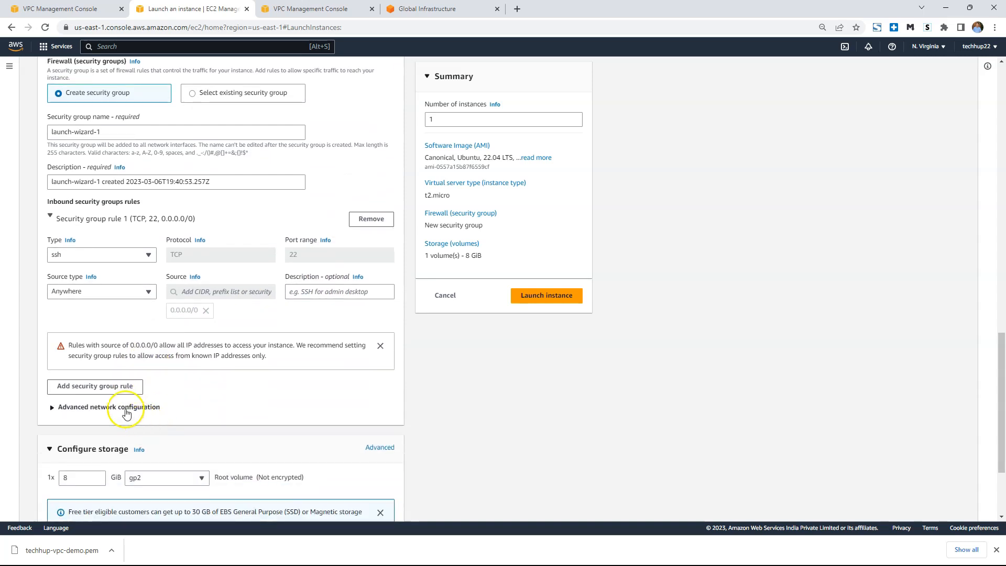
{"action": "left_click", "coordinate": [114, 388]}
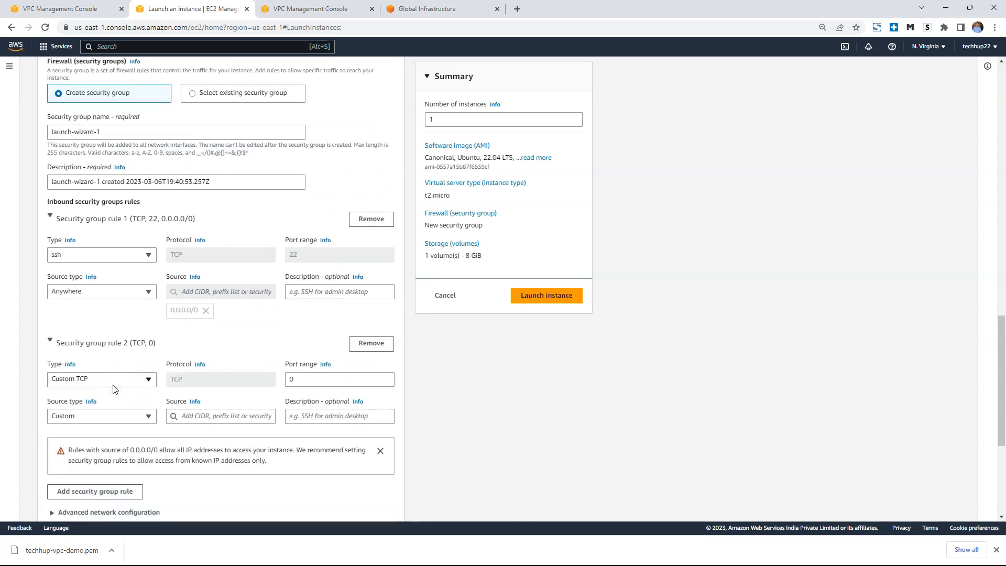
{"action": "left_click", "coordinate": [149, 379]}
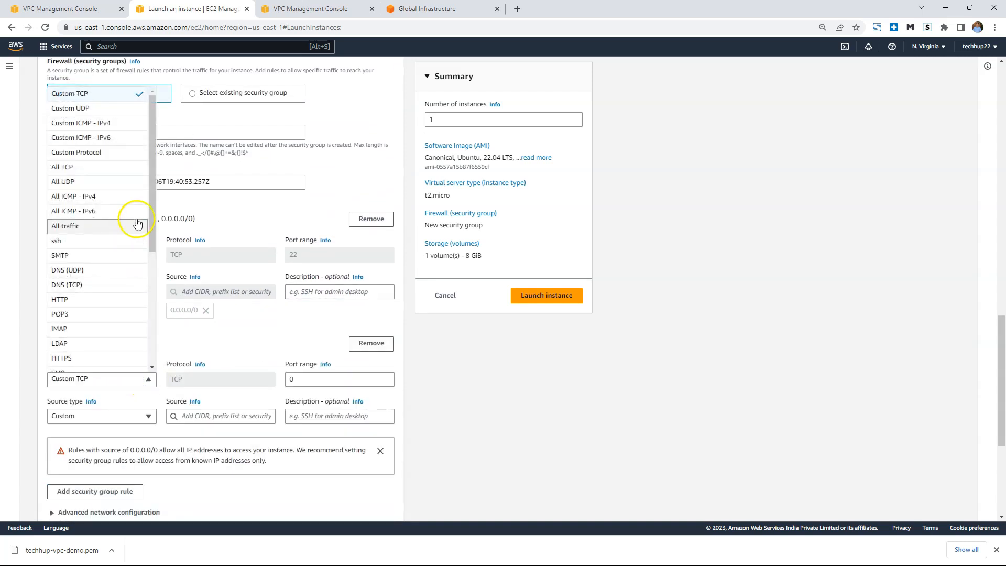
{"action": "left_click", "coordinate": [107, 300]}
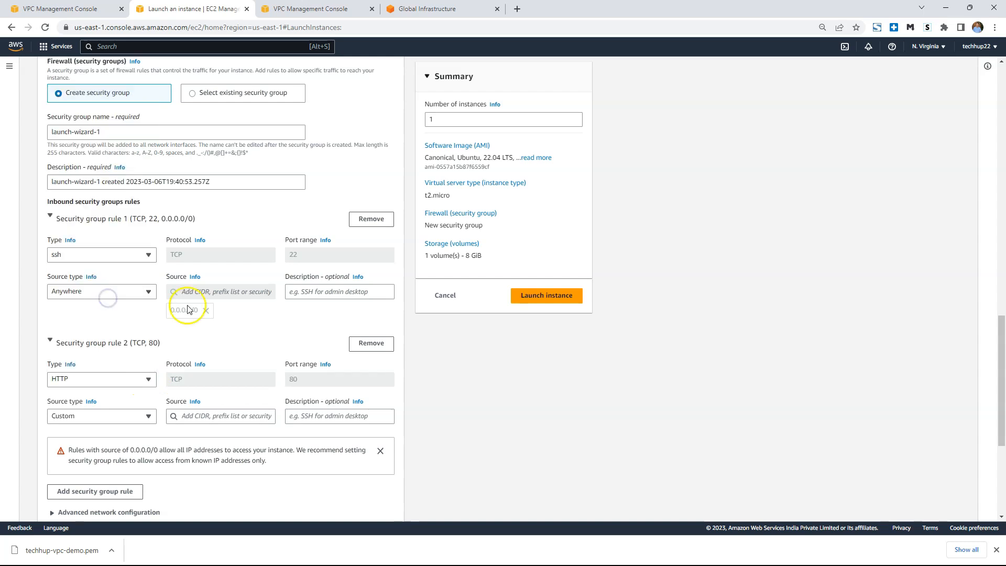
{"action": "left_click", "coordinate": [133, 418]}
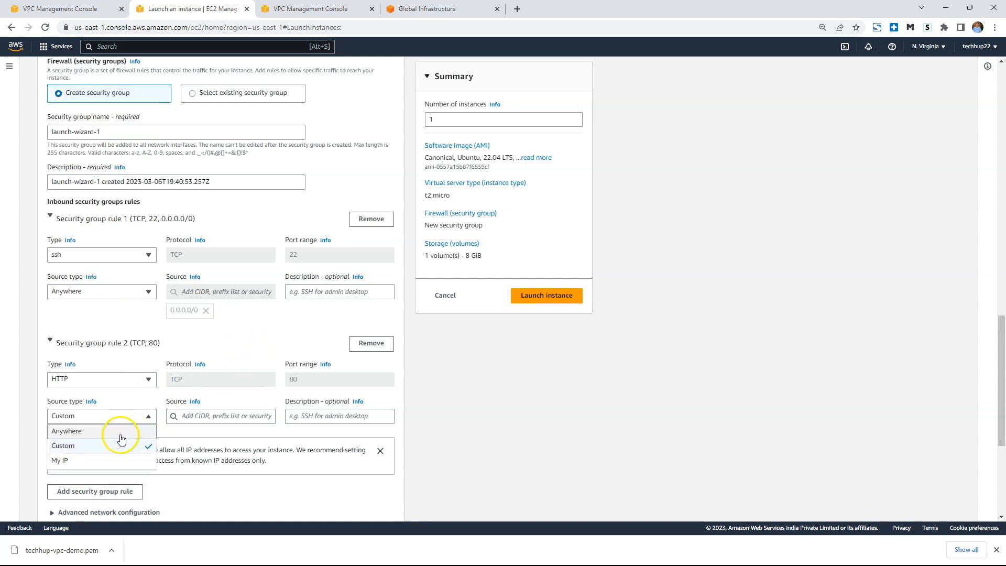
{"action": "left_click", "coordinate": [119, 431]}
Launch the instance with the default storage and open the list of all instances.
{"action": "scroll", "coordinate": [503, 409], "scroll_direction": "down", "scroll_amount": 1}
{"action": "scroll", "coordinate": [503, 408], "scroll_direction": "down", "scroll_amount": 1}
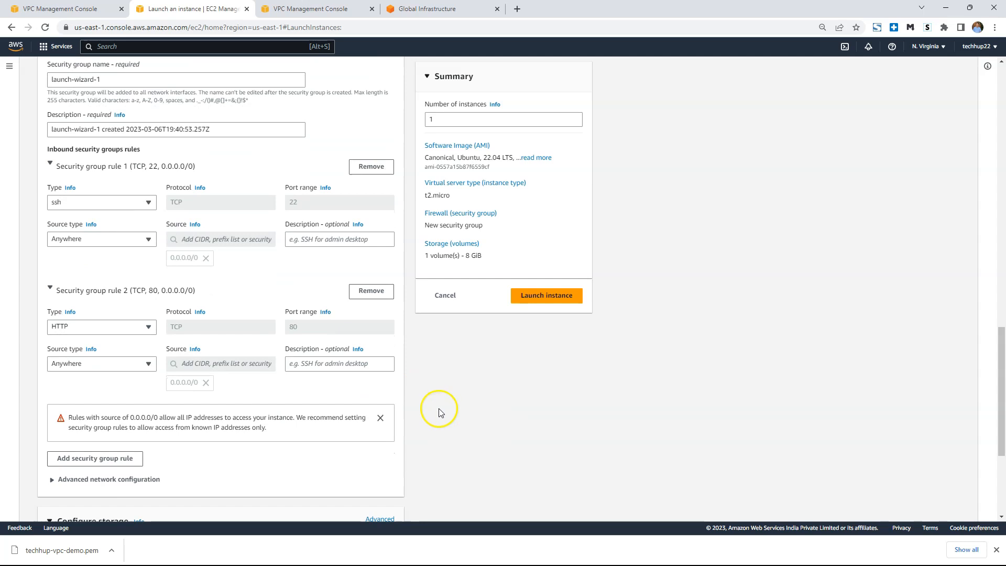
{"action": "scroll", "coordinate": [247, 407], "scroll_direction": "down", "scroll_amount": 3}
{"action": "scroll", "coordinate": [257, 398], "scroll_direction": "down", "scroll_amount": 2}
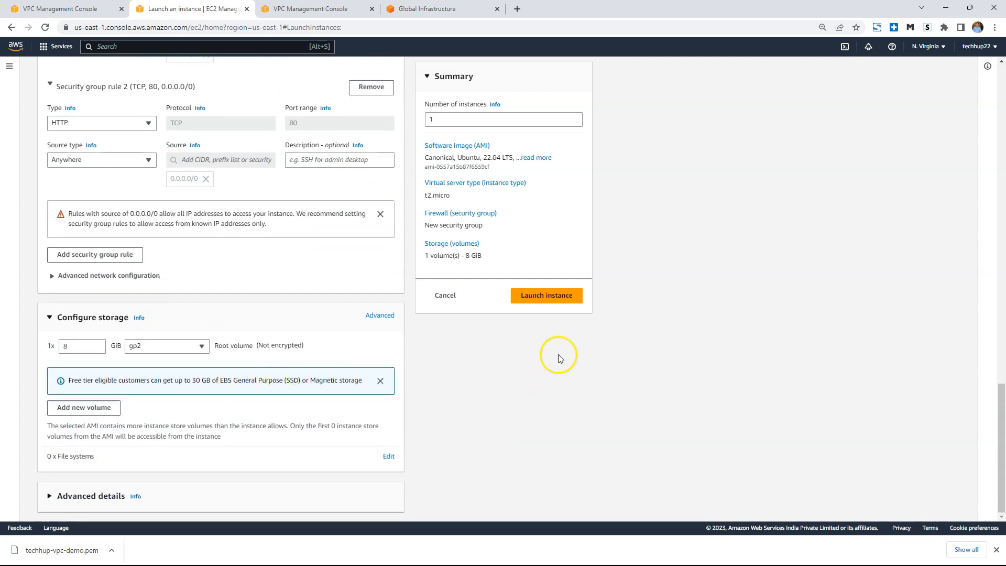
{"action": "left_click", "coordinate": [553, 297]}
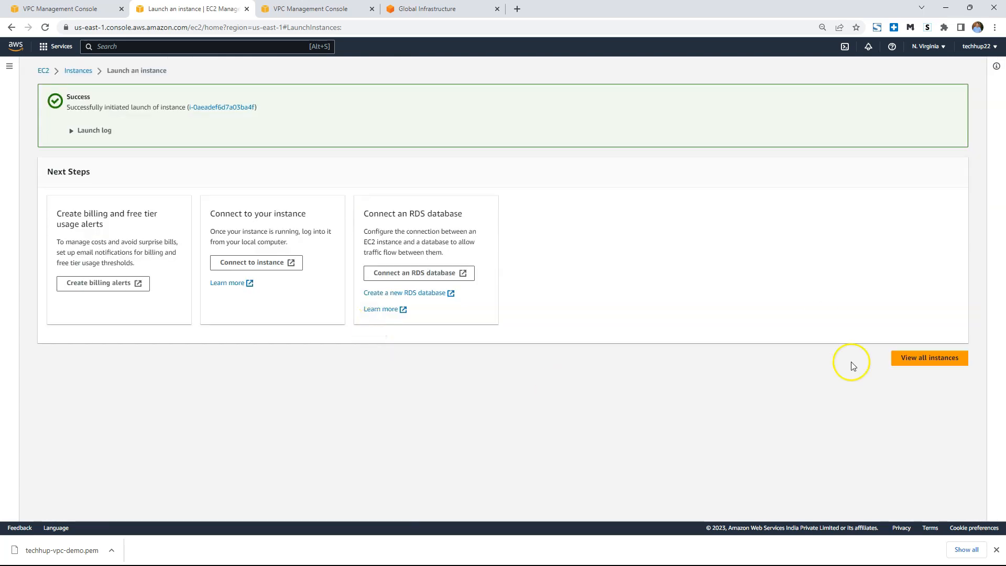
{"action": "left_click", "coordinate": [941, 359]}
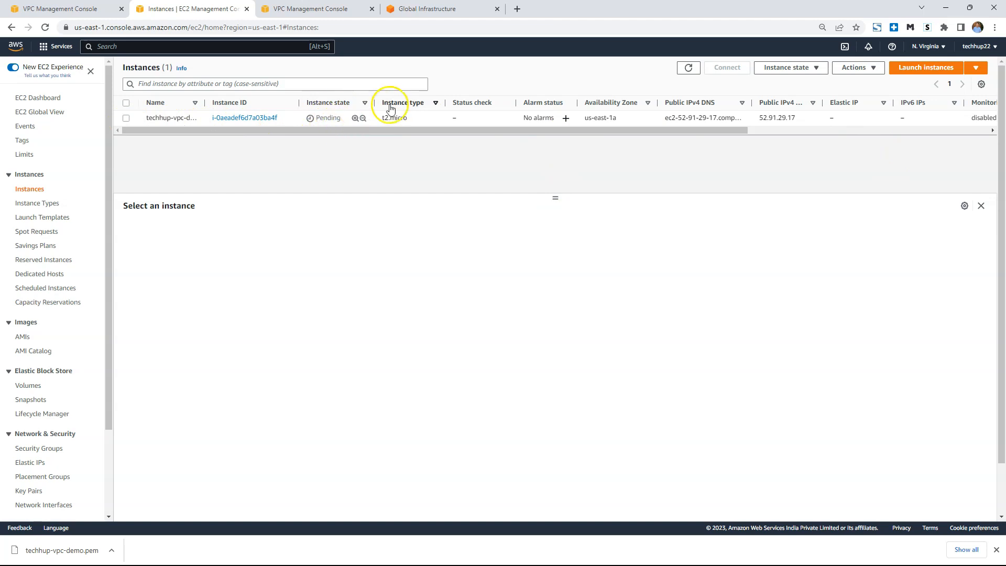
Select the techhup-vpc-demo instance, copy its public IPv4 address, and dismiss the browser's downloads bar.
{"action": "left_click", "coordinate": [127, 118]}
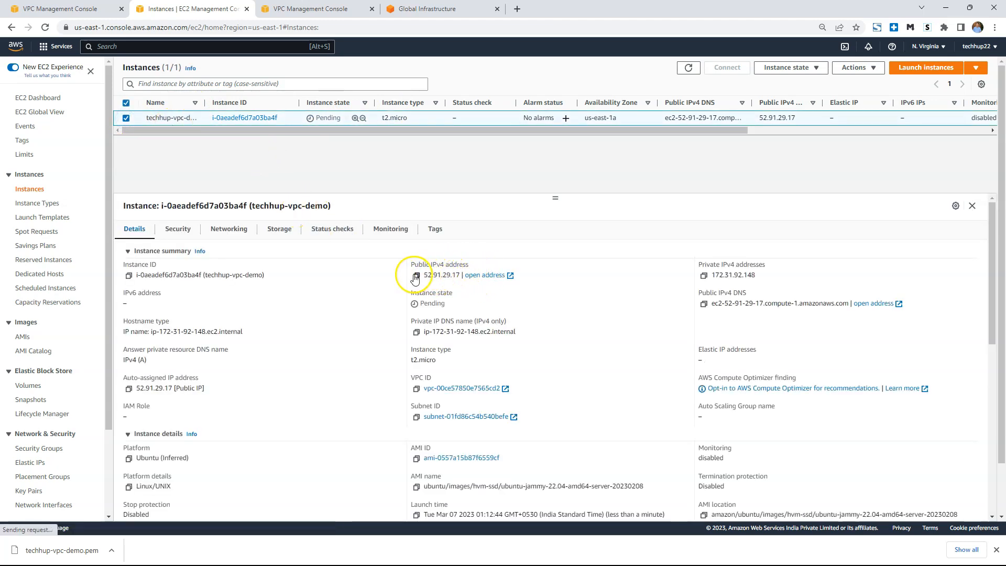
{"action": "left_click", "coordinate": [417, 276]}
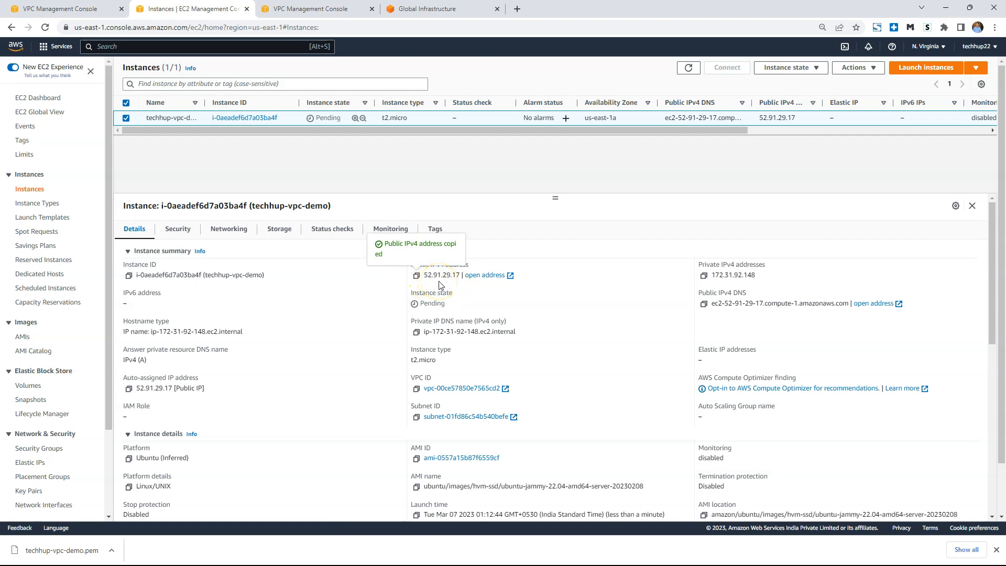
{"action": "left_click", "coordinate": [996, 550]}
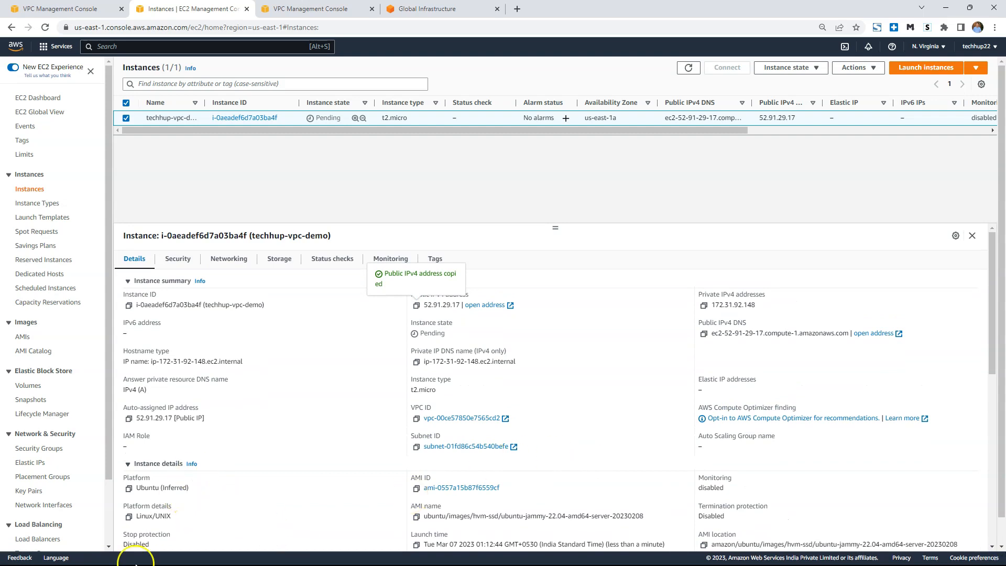
Find and open the MobaXterm application on the computer.
{"action": "left_click", "coordinate": [19, 558]}
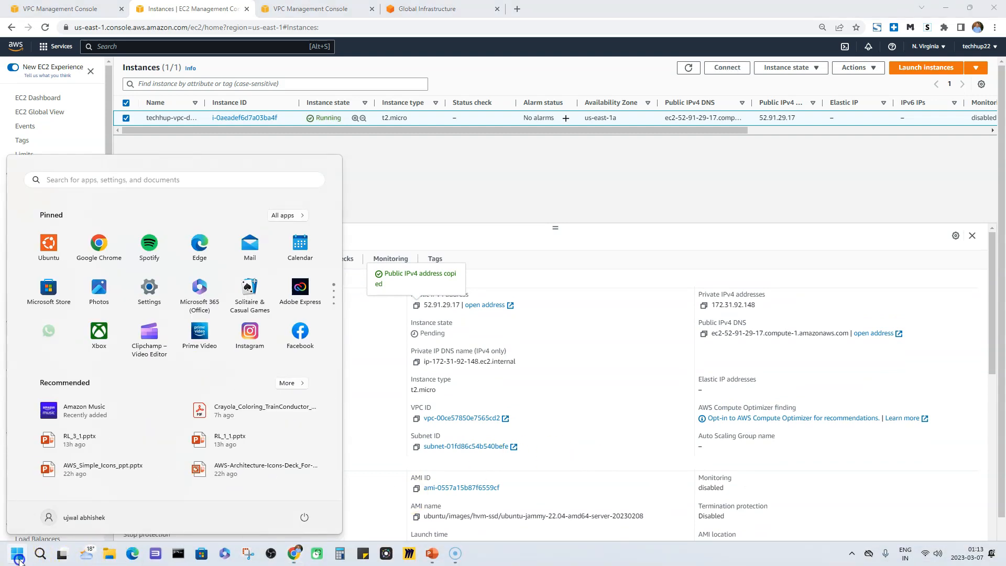
{"action": "type", "text": "m"}
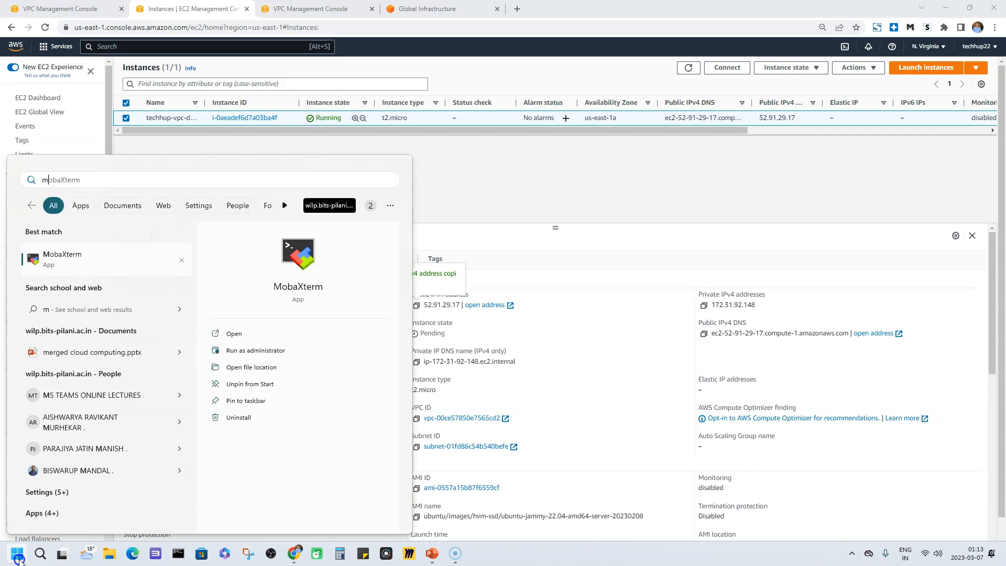
{"action": "type", "text": "ob"}
{"action": "key", "text": "BackSpace"}
{"action": "type", "text": "ob"}
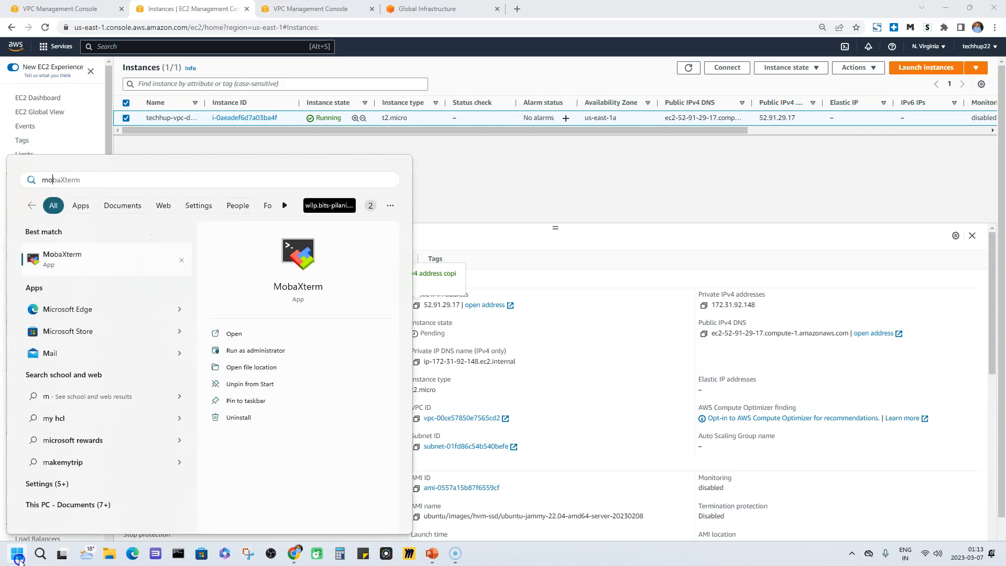
{"action": "left_click", "coordinate": [299, 254]}
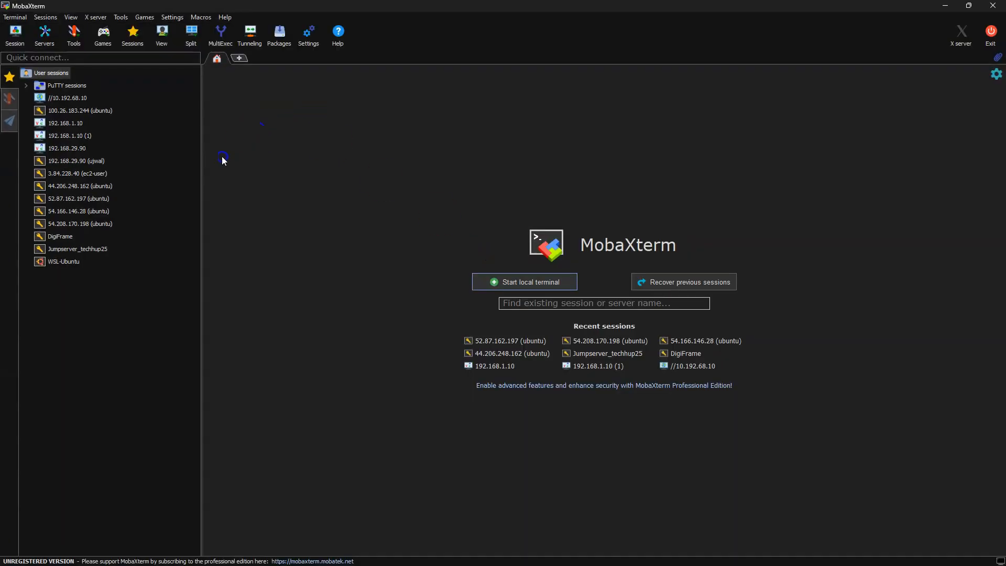
Start a new SSH session with the copied address 52.91.29.17 as remote host and ubuntu as the specified username.
{"action": "left_click", "coordinate": [15, 36]}
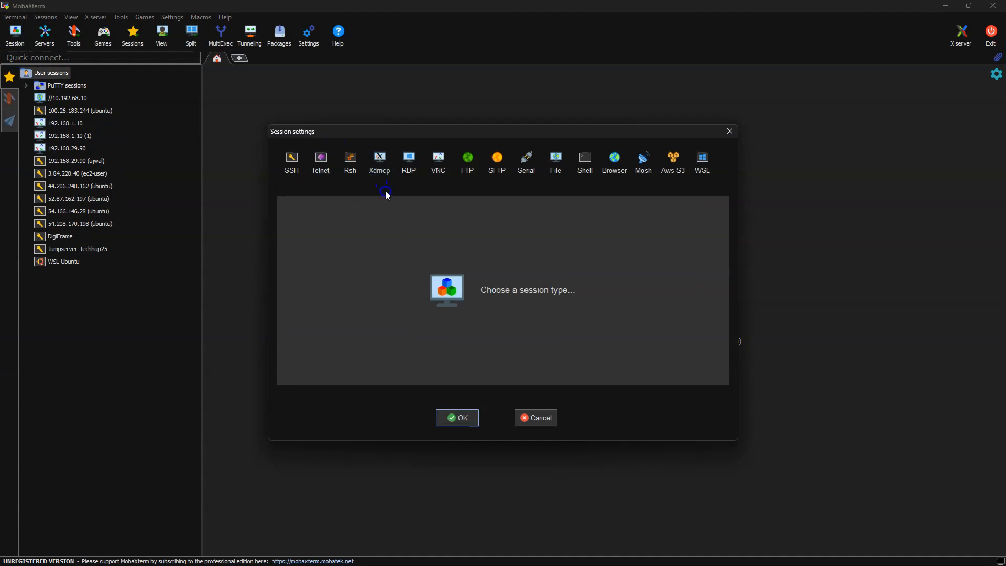
{"action": "left_click", "coordinate": [296, 165]}
{"action": "key", "text": "ctrl+v"}
{"action": "left_click", "coordinate": [457, 224]}
{"action": "left_click", "coordinate": [570, 224]}
{"action": "key", "text": "BackSpace"}
{"action": "key", "text": "BackSpace"}
{"action": "key", "text": "BackSpace"}
{"action": "key", "text": "BackSpace"}
{"action": "key", "text": "BackSpace"}
{"action": "key", "text": "BackSpace"}
{"action": "key", "text": "BackSpace"}
{"action": "type", "text": "ubuntu"}
Use the downloaded techhup-vpc-demo private key file for the SSH session and connect to the instance.
{"action": "left_click", "coordinate": [335, 262]}
{"action": "left_click", "coordinate": [321, 356]}
{"action": "left_click", "coordinate": [487, 358]}
{"action": "left_click", "coordinate": [509, 246]}
{"action": "left_click", "coordinate": [697, 410]}
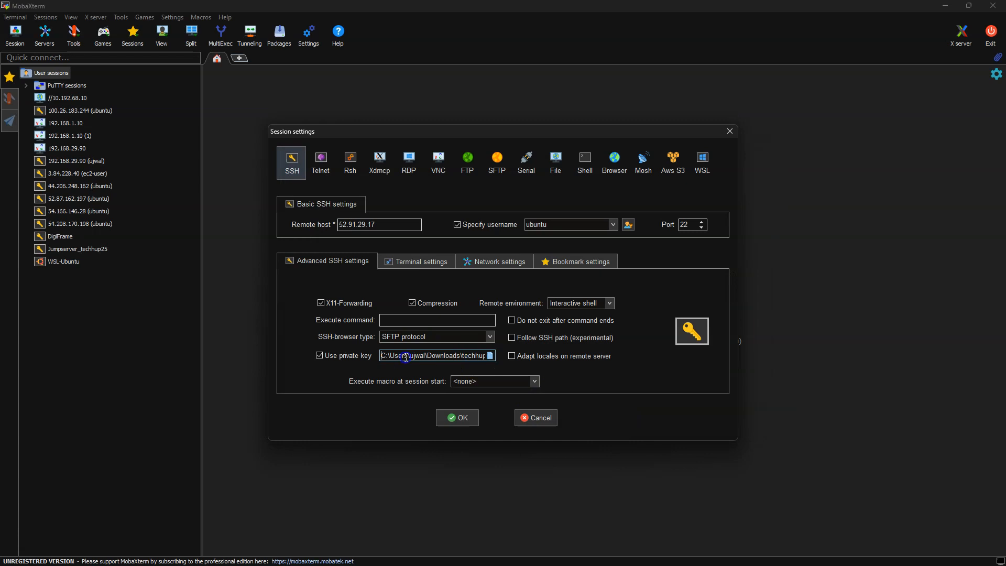
{"action": "left_click", "coordinate": [460, 417]}
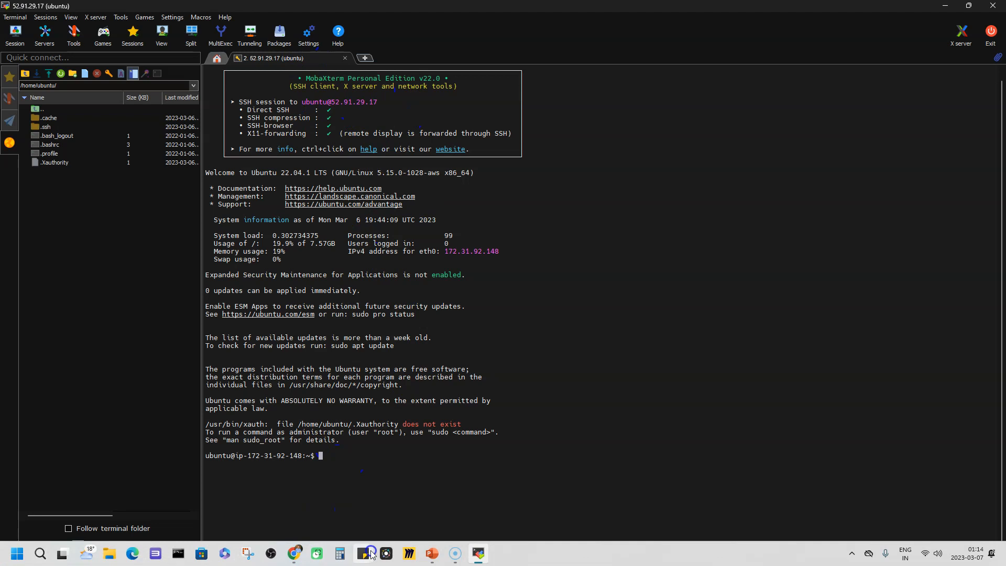
Switch to the browser and open the routes of the route table used by the techhup-vpc-demo instance's subnet.
{"action": "left_click", "coordinate": [433, 556]}
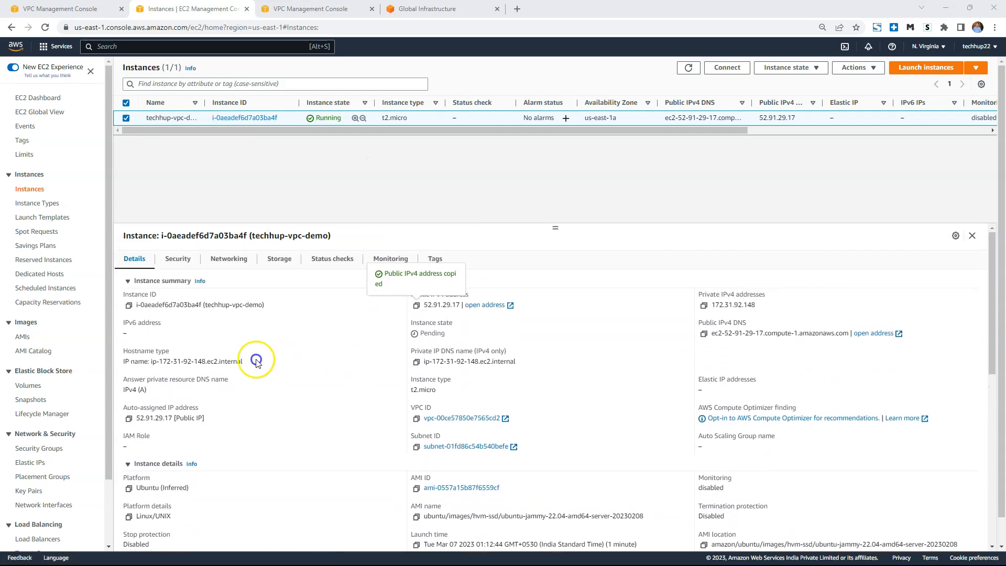
{"action": "left_click", "coordinate": [221, 264]}
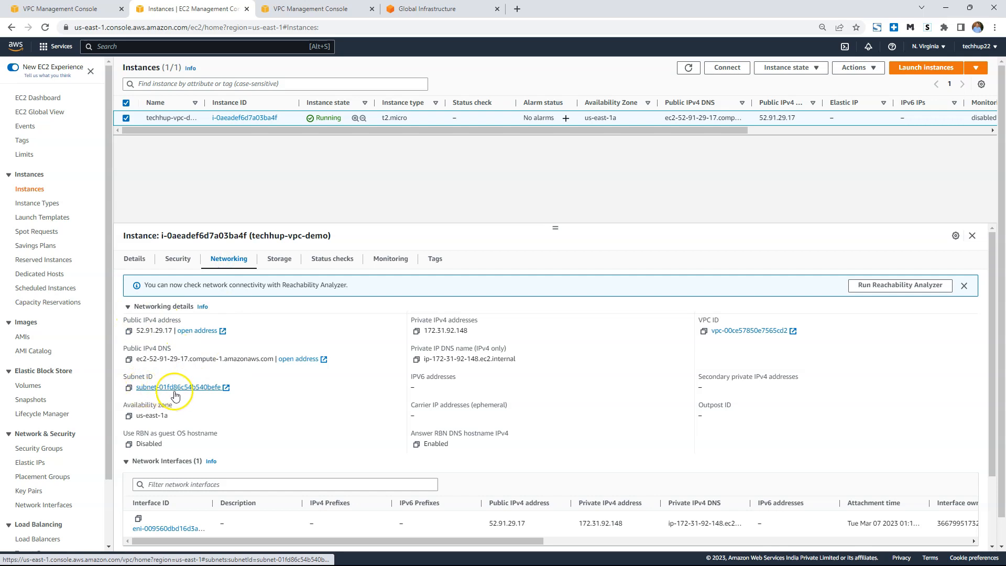
{"action": "left_click", "coordinate": [185, 390]}
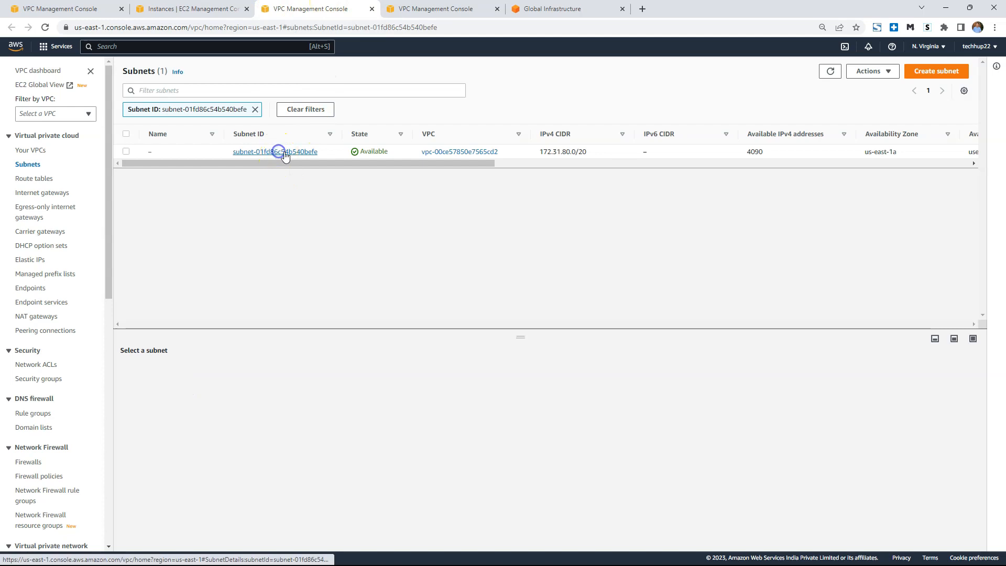
{"action": "left_click", "coordinate": [285, 156]}
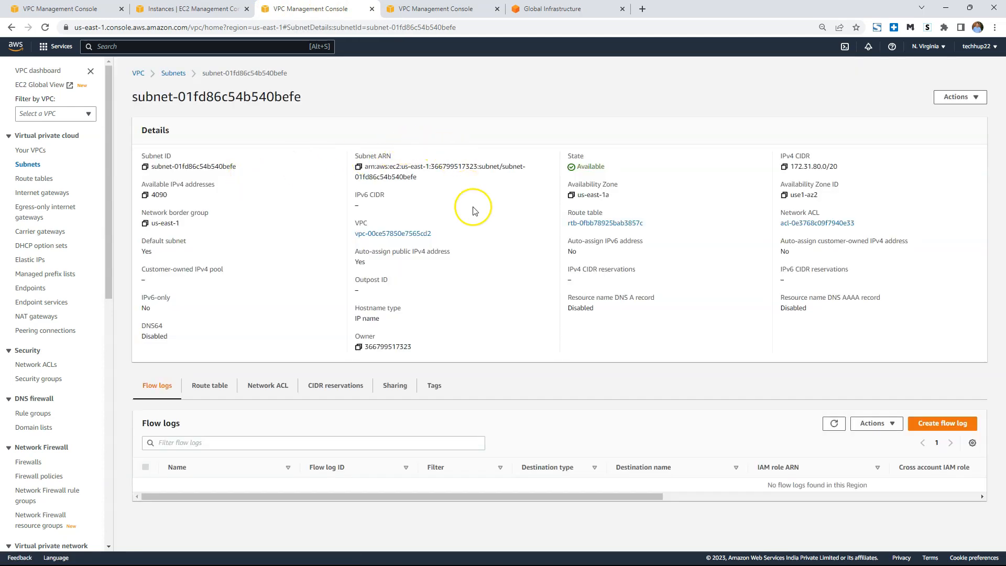
{"action": "left_click", "coordinate": [590, 223]}
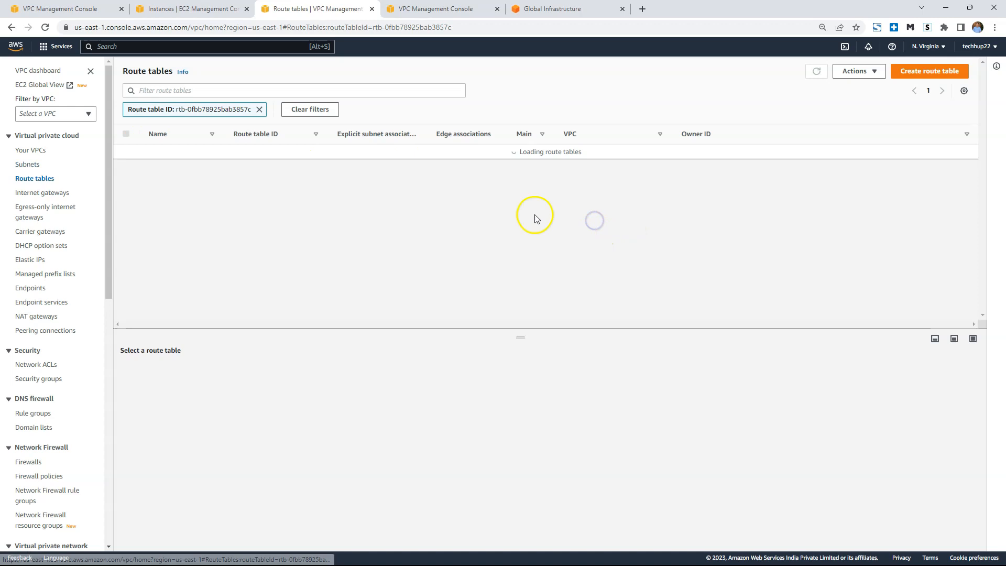
{"action": "left_click", "coordinate": [184, 369]}
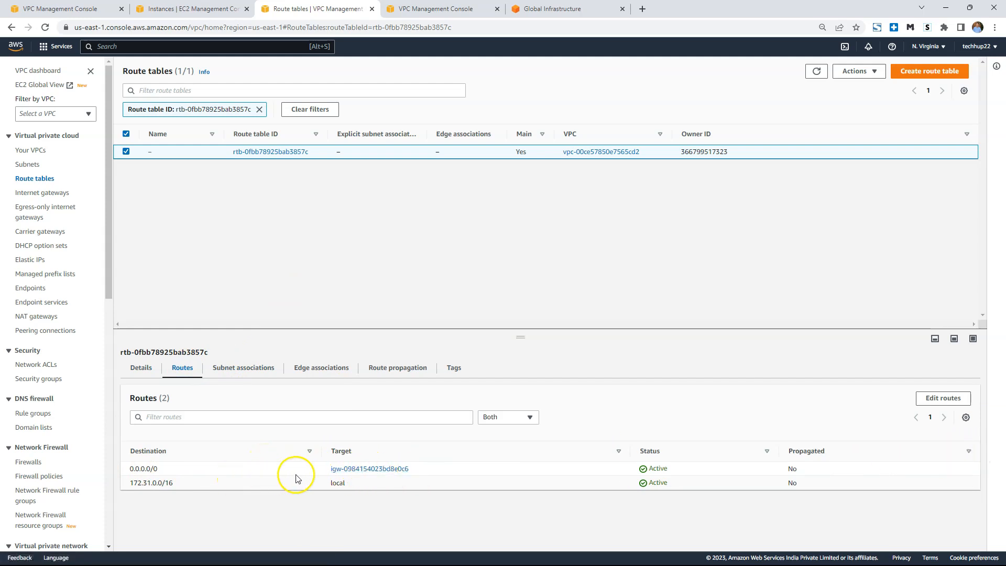
Remove the 0.0.0.0/0 internet gateway route from the subnet's route table and save the changes.
{"action": "left_click", "coordinate": [941, 399]}
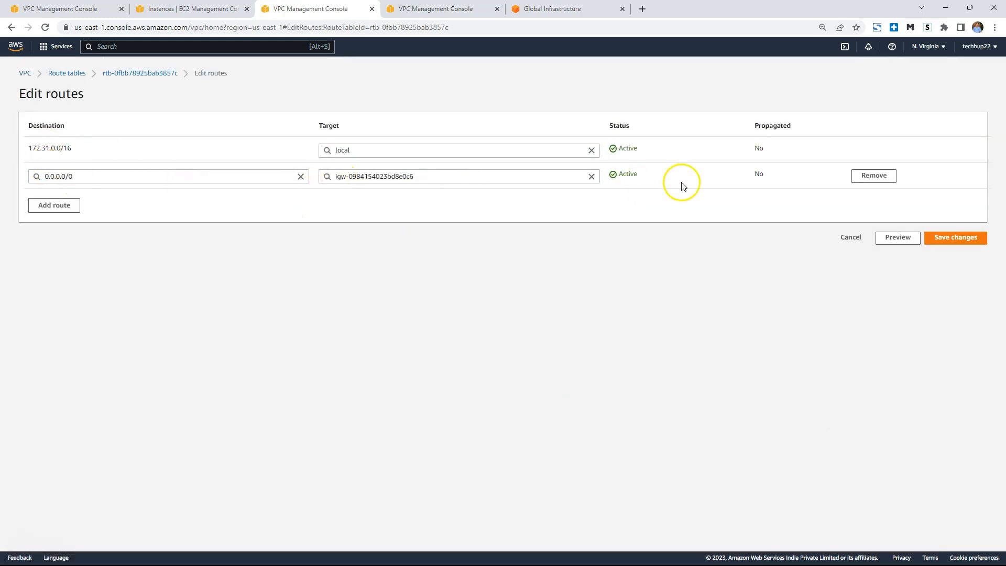
{"action": "left_click", "coordinate": [881, 177]}
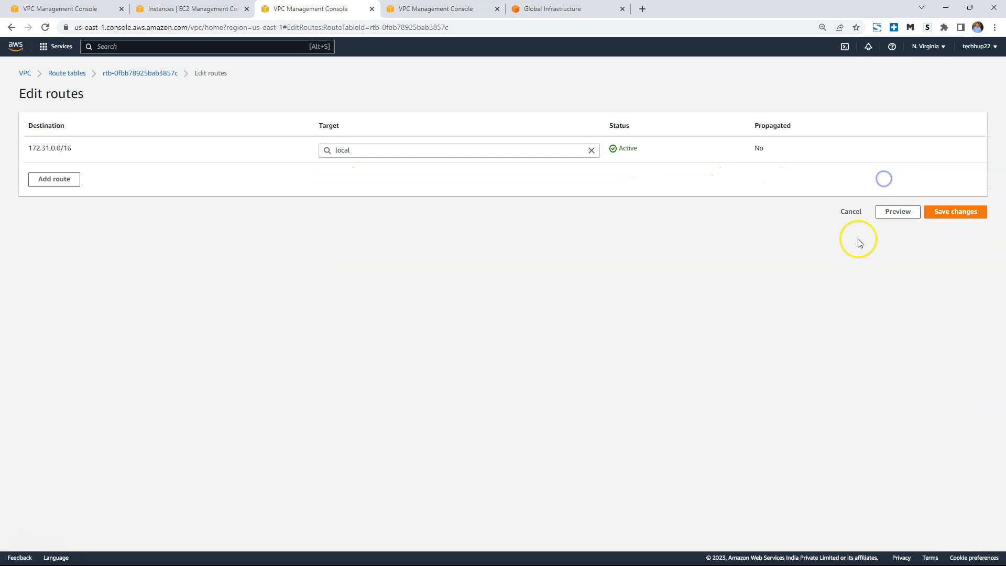
{"action": "left_click", "coordinate": [957, 211]}
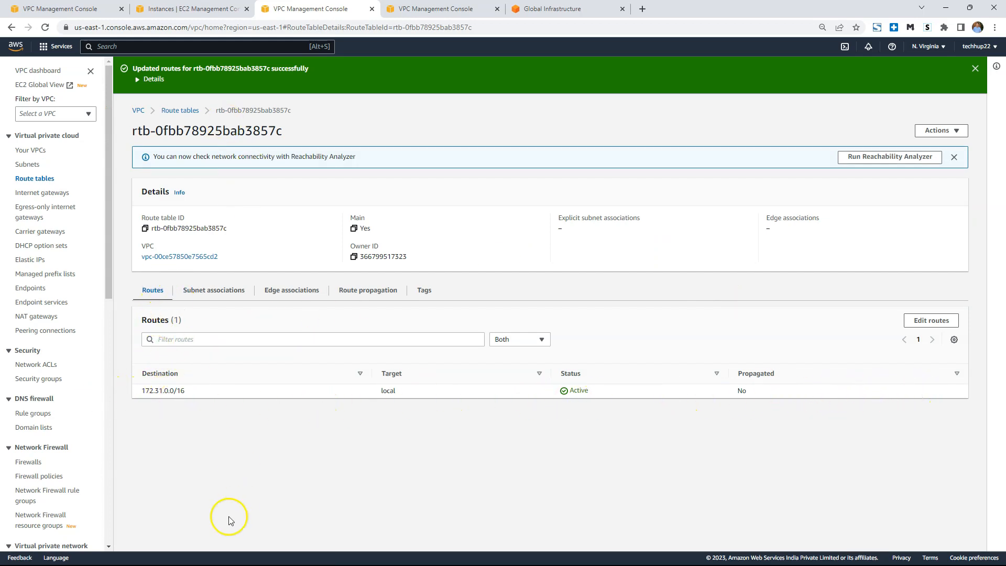
Switch to MobaXterm, close the open SSH session, and reconnect with the saved 52.91.29.17 (ubuntu) session.
{"action": "mouse_move", "coordinate": [173, 562]}
{"action": "left_click", "coordinate": [478, 552]}
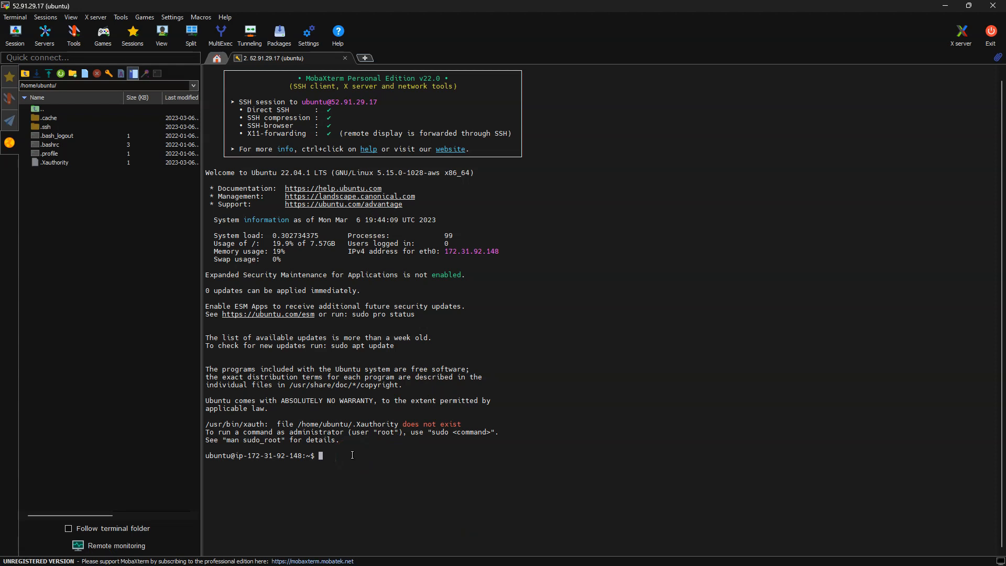
{"action": "left_click", "coordinate": [344, 57]}
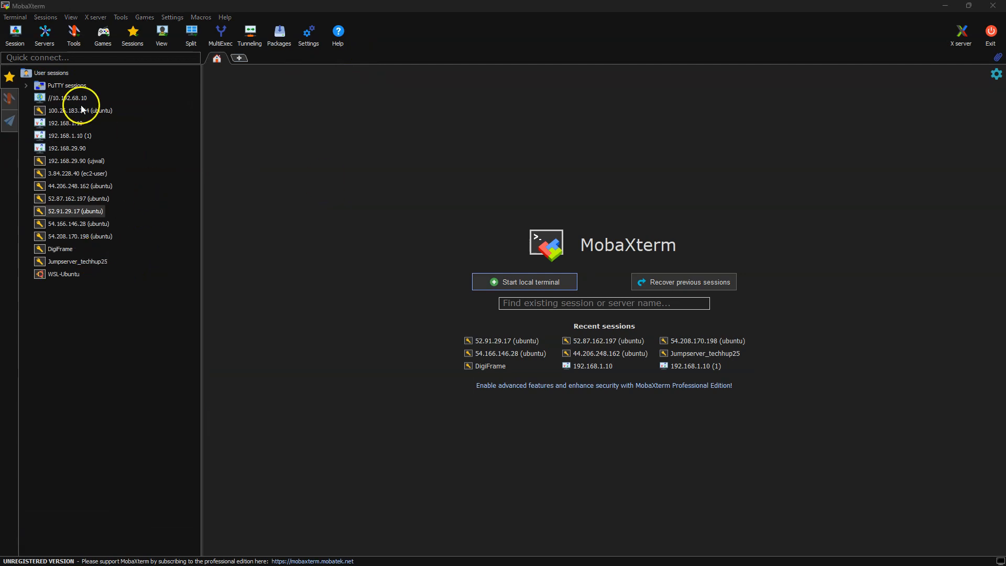
{"action": "left_click", "coordinate": [63, 211]}
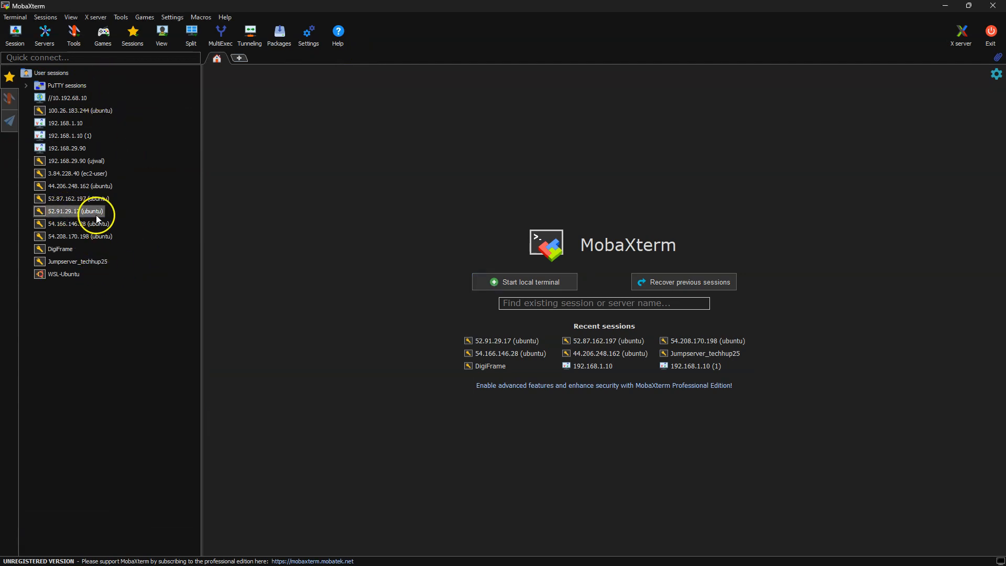
{"action": "double_click", "coordinate": [61, 212]}
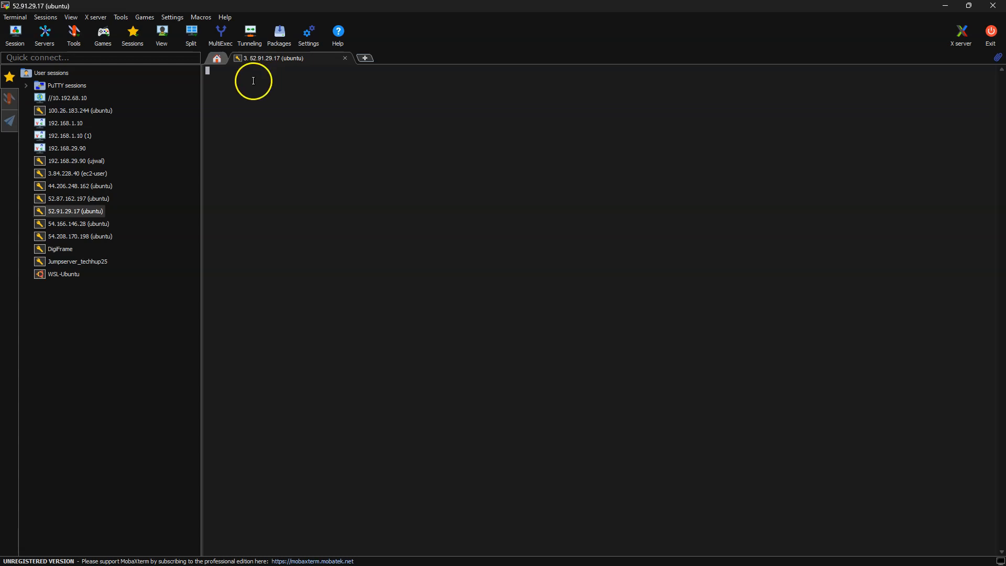
{"action": "mouse_move", "coordinate": [364, 562]}
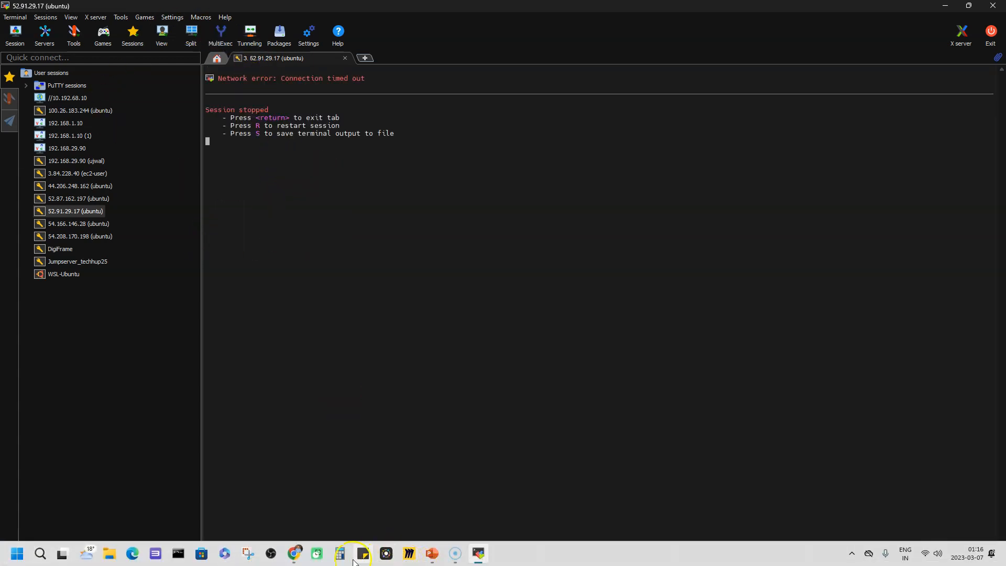
{"action": "left_click", "coordinate": [296, 555]}
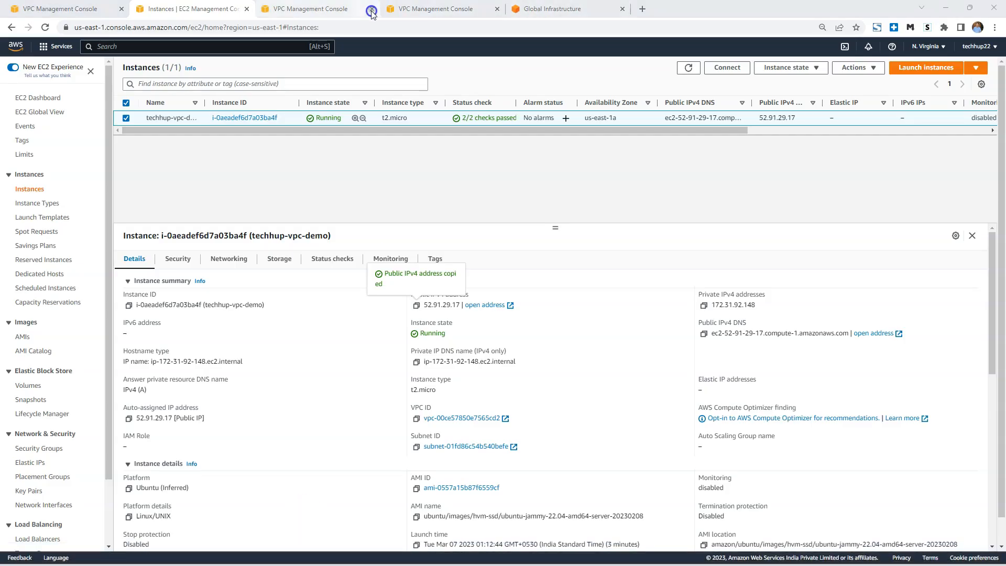
{"action": "left_click", "coordinate": [434, 11]}
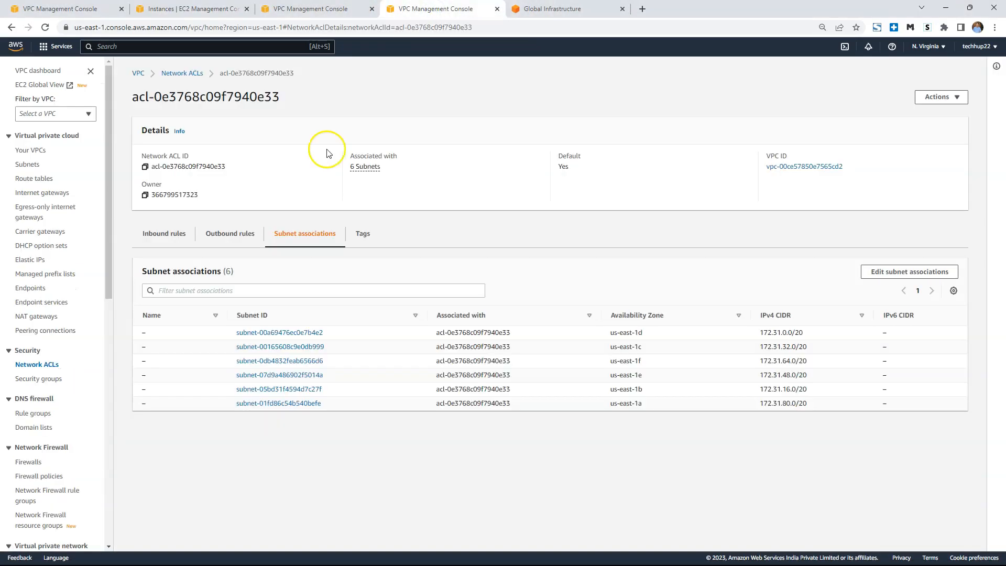
{"action": "left_click", "coordinate": [318, 9]}
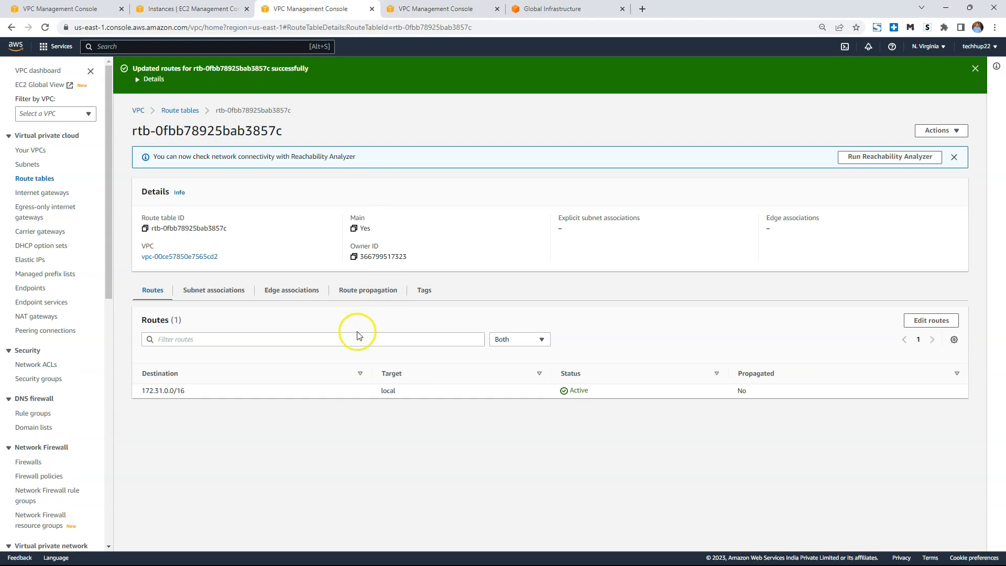
{"action": "left_click", "coordinate": [944, 325]}
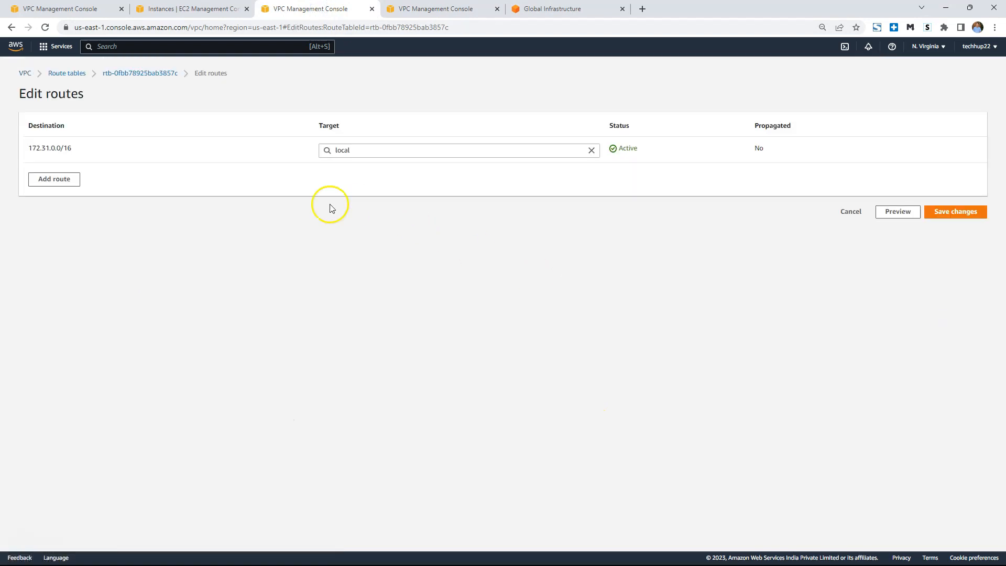
{"action": "left_click", "coordinate": [54, 181]}
{"action": "left_click", "coordinate": [128, 178]}
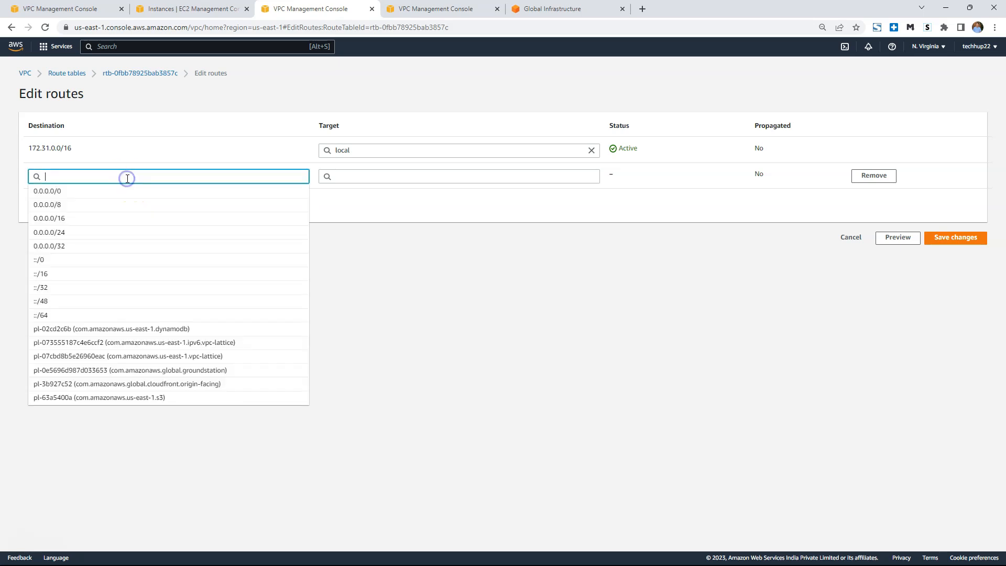
{"action": "left_click", "coordinate": [116, 191]}
{"action": "left_click", "coordinate": [437, 178]}
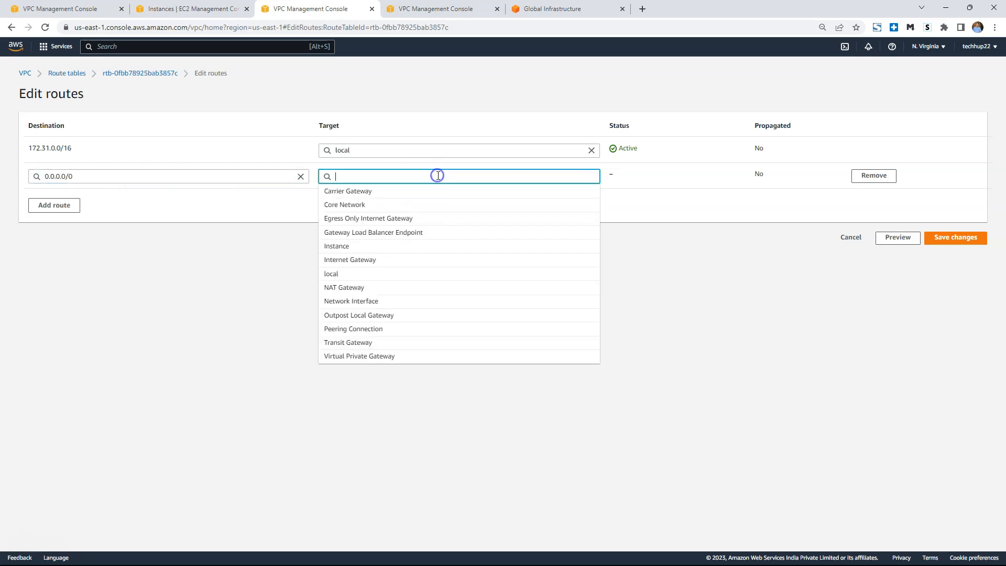
{"action": "left_click", "coordinate": [410, 261]}
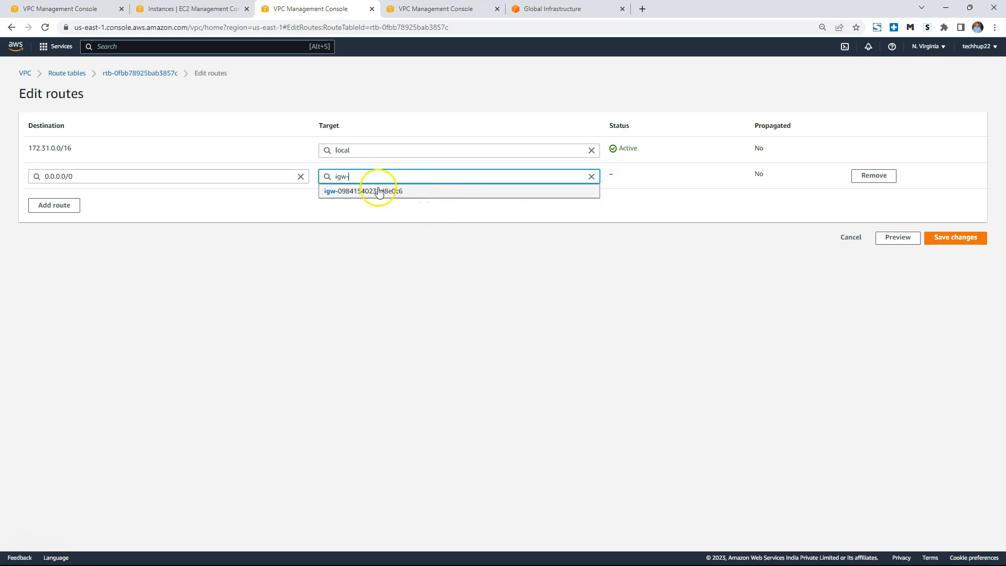
{"action": "left_click", "coordinate": [366, 195]}
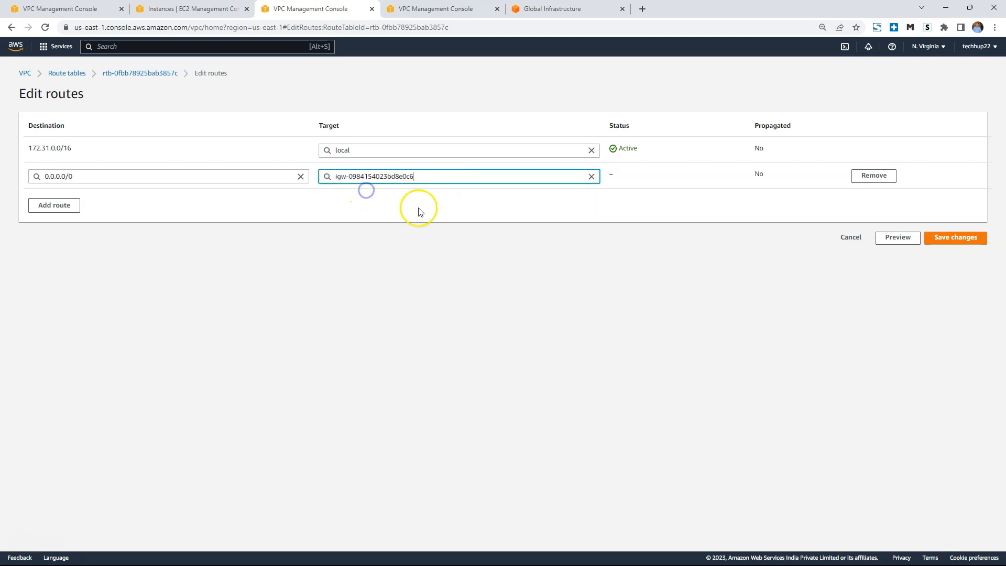
{"action": "left_click", "coordinate": [955, 238]}
Switch to MobaXterm and restart the stopped SSH session to 52.91.29.17.
{"action": "mouse_move", "coordinate": [314, 554]}
{"action": "left_click", "coordinate": [476, 557]}
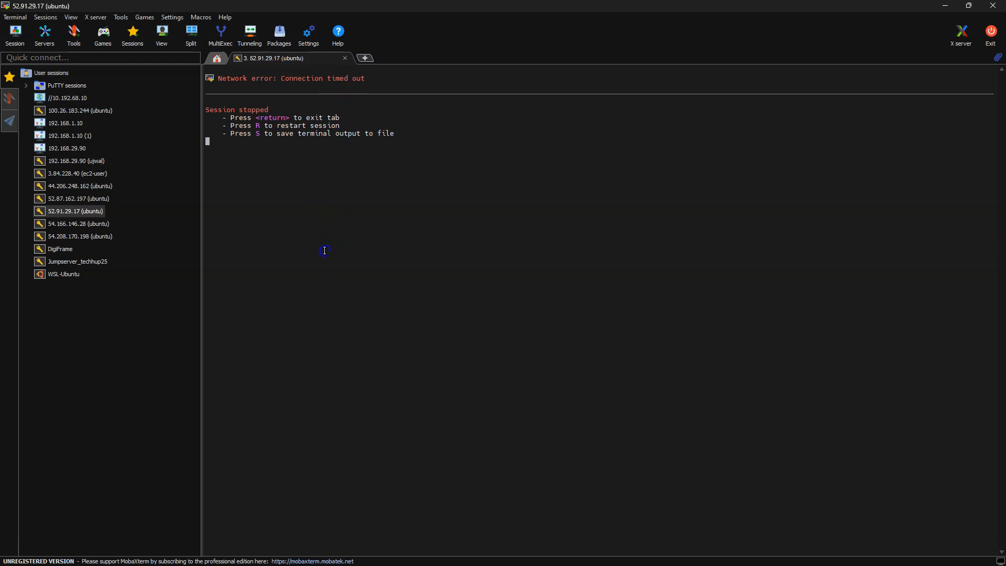
{"action": "key", "text": "r"}
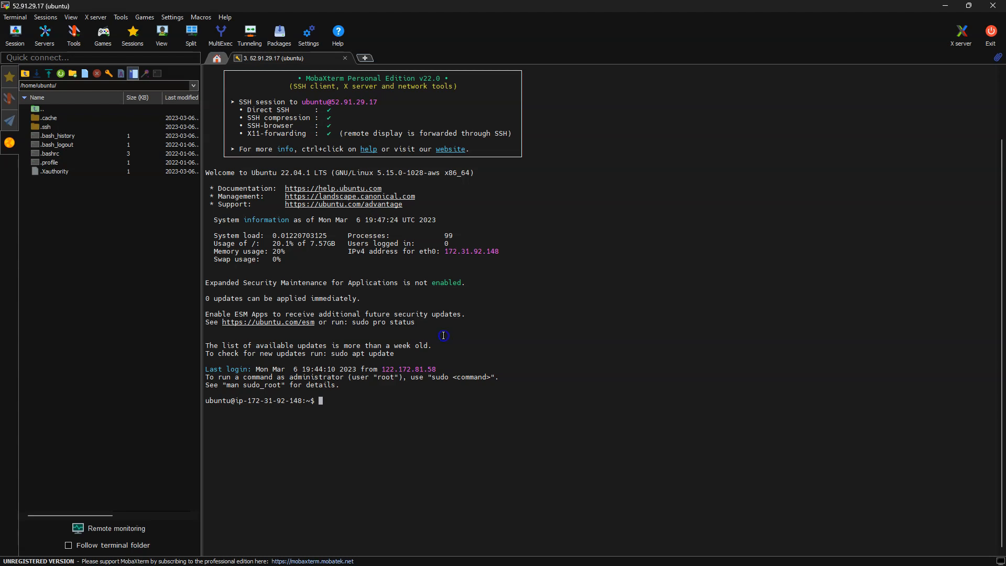
Update the instance's package lists with sudo apt-get update.
{"action": "type", "text": "sudo apt-get"}
{"action": "key", "text": "BackSpace"}
{"action": "key", "text": "BackSpace"}
{"action": "key", "text": "BackSpace"}
{"action": "key", "text": "BackSpace"}
{"action": "key", "text": "BackSpace"}
{"action": "type", "text": "-get update"}
{"action": "key", "text": "Return"}
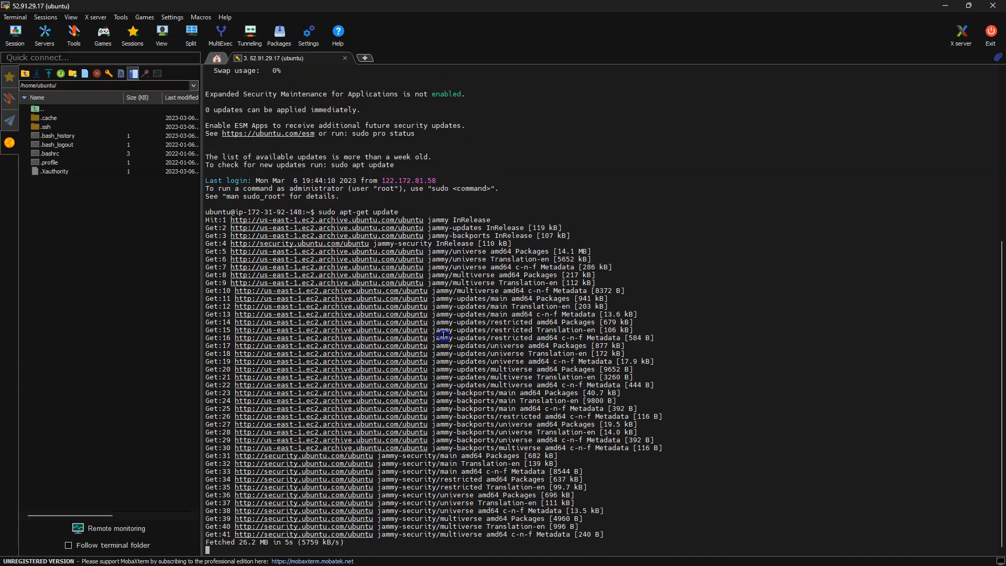
Install apache2 with sudo apt-get install, accepting the installation, and start the service with sudo service apache2 start.
{"action": "type", "text": "sudo apt-get install apac"}
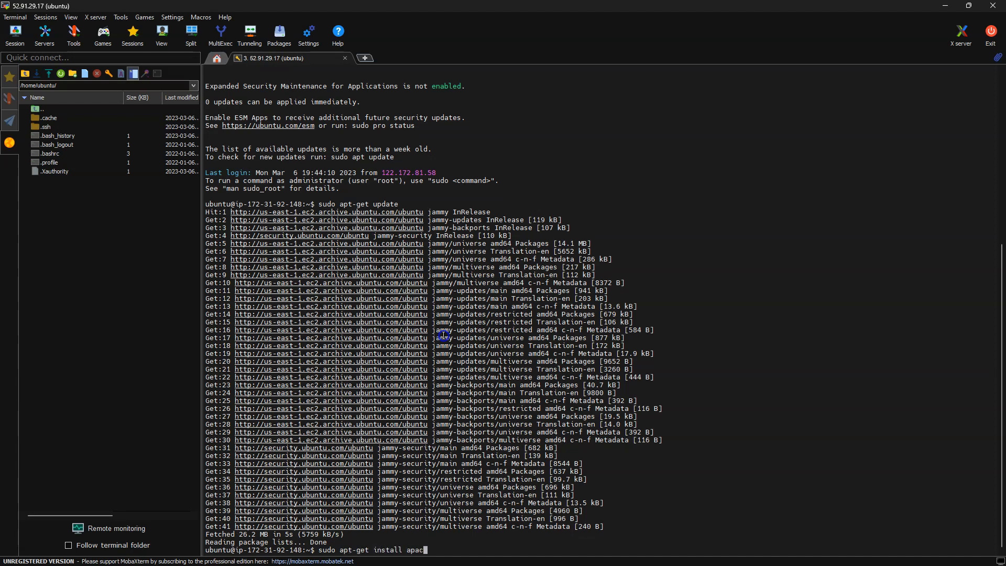
{"action": "key", "text": "Return"}
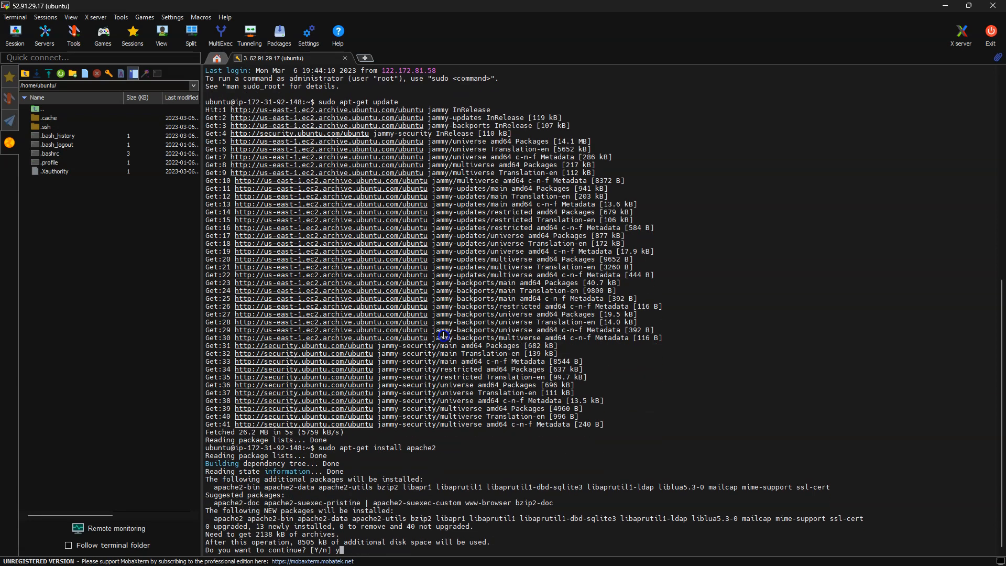
{"action": "key", "text": "Return"}
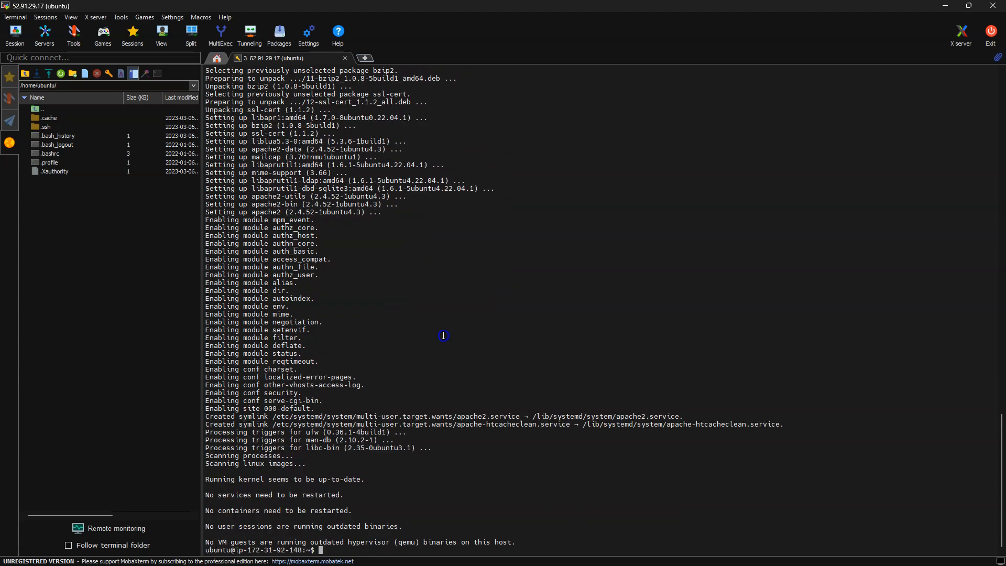
{"action": "type", "text": "2 startsudo"}
{"action": "key", "text": "Return"}
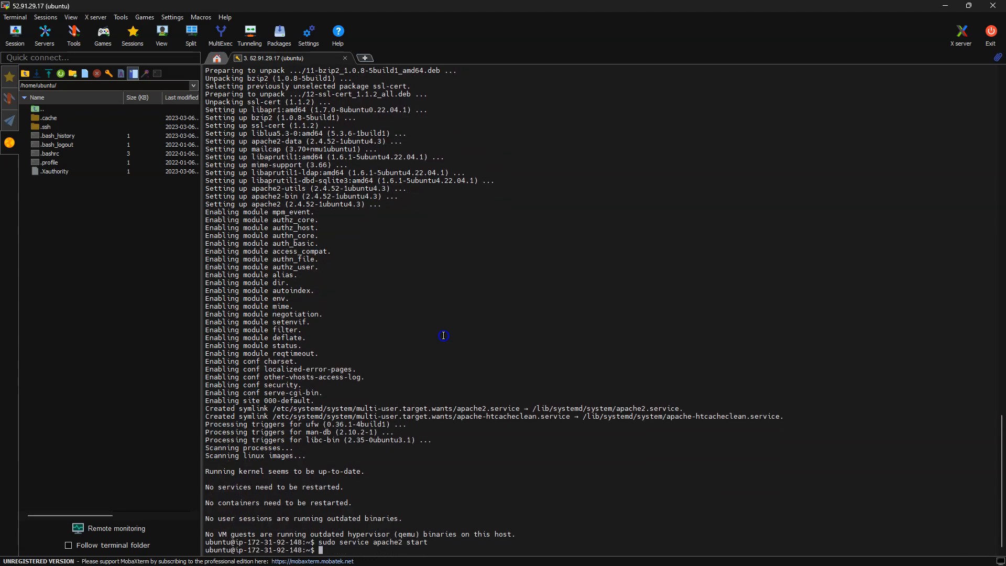
Change to /var/www/html/ and delete the default index.html with sudo rm -rf.
{"action": "type", "text": "cd /var/www/html/"}
{"action": "key", "text": "Return"}
{"action": "type", "text": "rm -rf "}
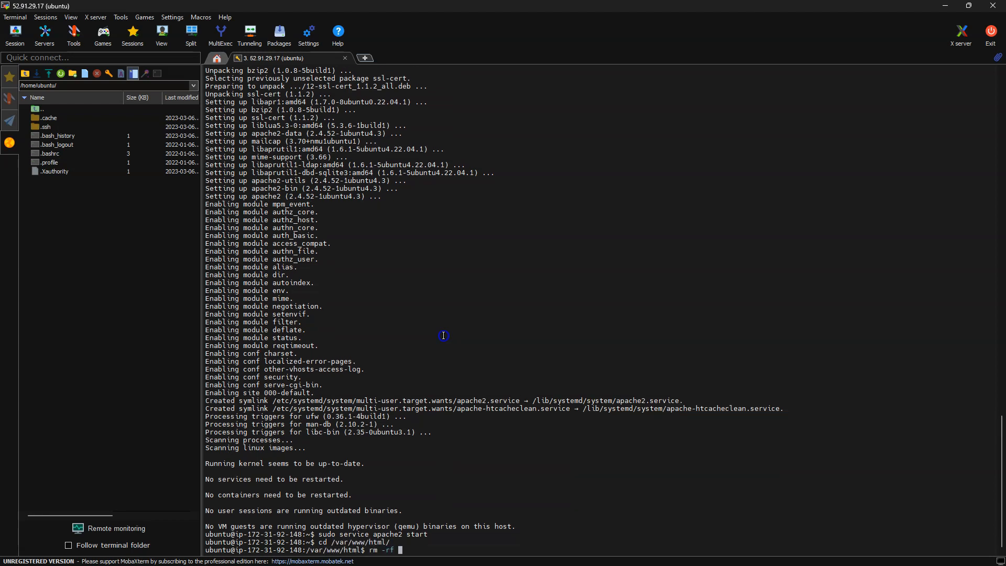
{"action": "type", "text": "index.html"}
{"action": "key", "text": "Return"}
{"action": "key", "text": "Up"}
{"action": "type", "text": "sudo"}
{"action": "key", "text": "Return"}
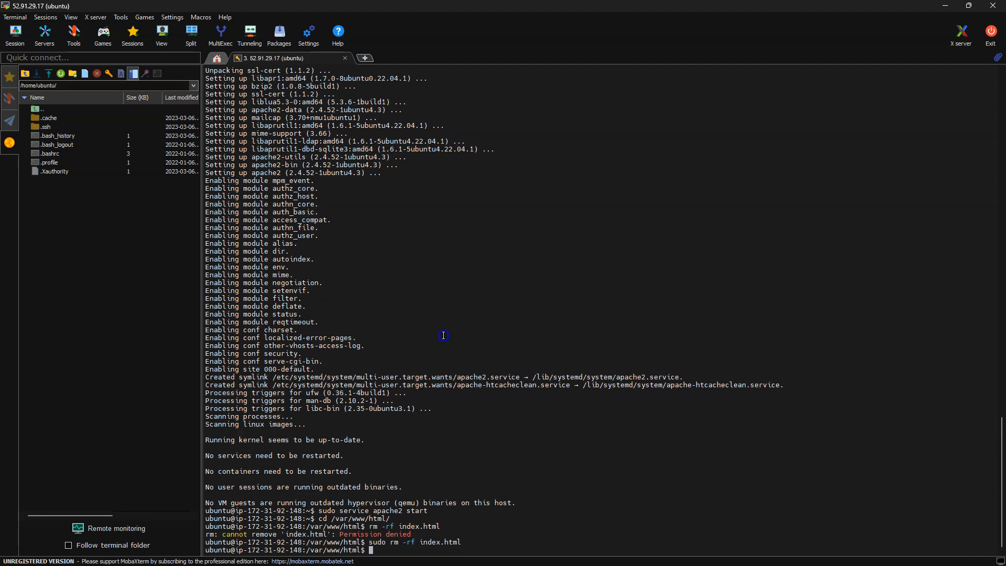
Create a new index.html with sudo nano containing "Hello from techhup !!" and save it.
{"action": "key", "text": "Return"}
{"action": "type", "text": "sudo nano index.html"}
{"action": "key", "text": "Return"}
{"action": "type", "text": "Hello from nexthop !!"}
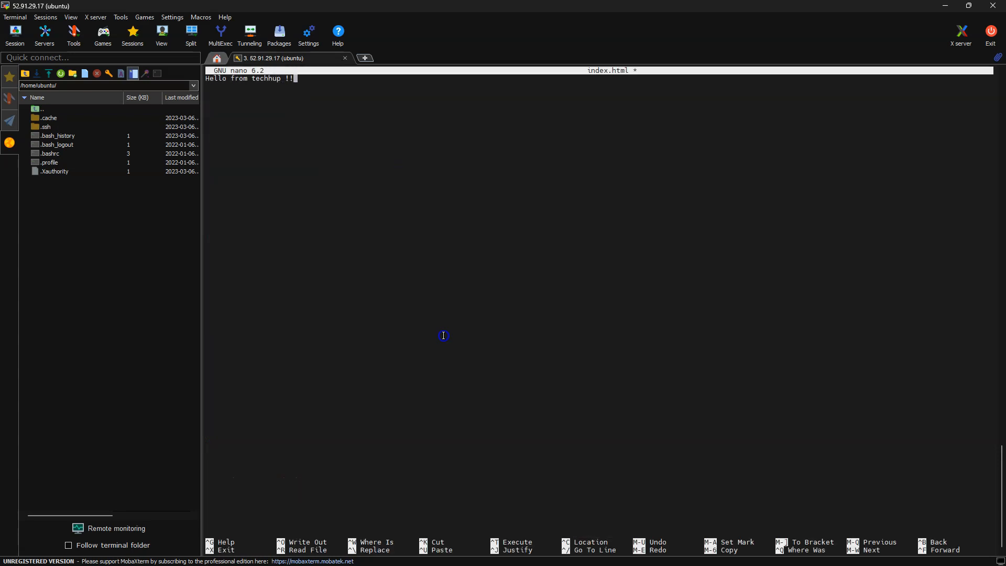
{"action": "key", "text": "ctrl+x"}
{"action": "key", "text": "y"}
{"action": "key", "text": "Return"}
{"action": "key", "text": "Return"}
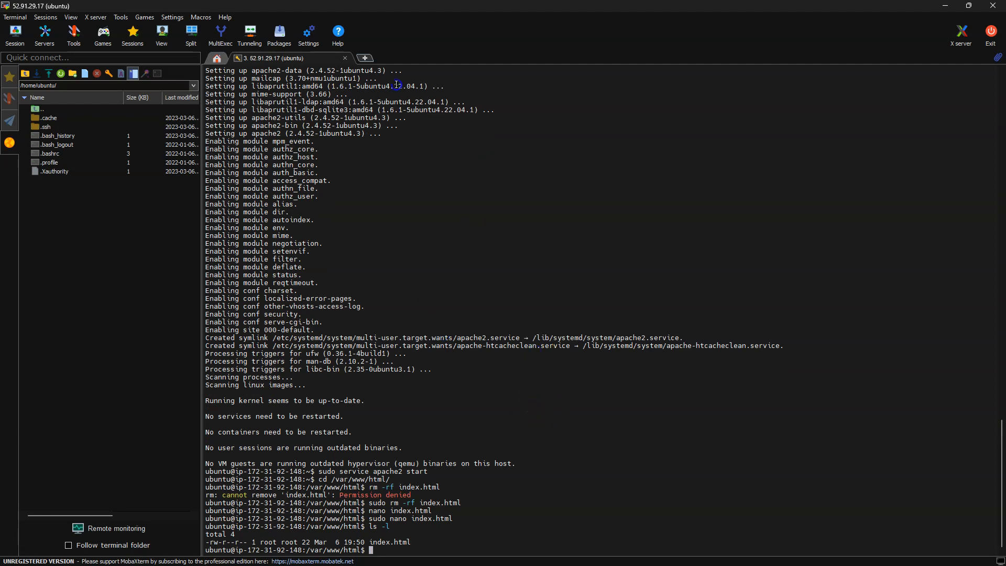
List the web folder's files with ls -l, then run curl localhost and highlight the returned page text.
{"action": "type", "text": "curl localhost"}
{"action": "key", "text": "Return"}
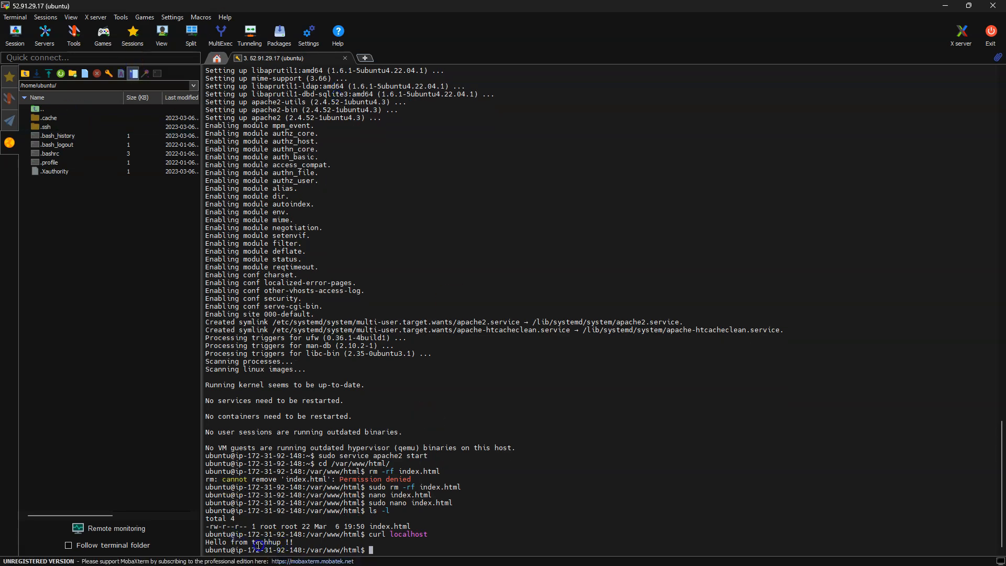
{"action": "left_click_drag", "start_coordinate": [209, 542], "coordinate": [297, 543]}
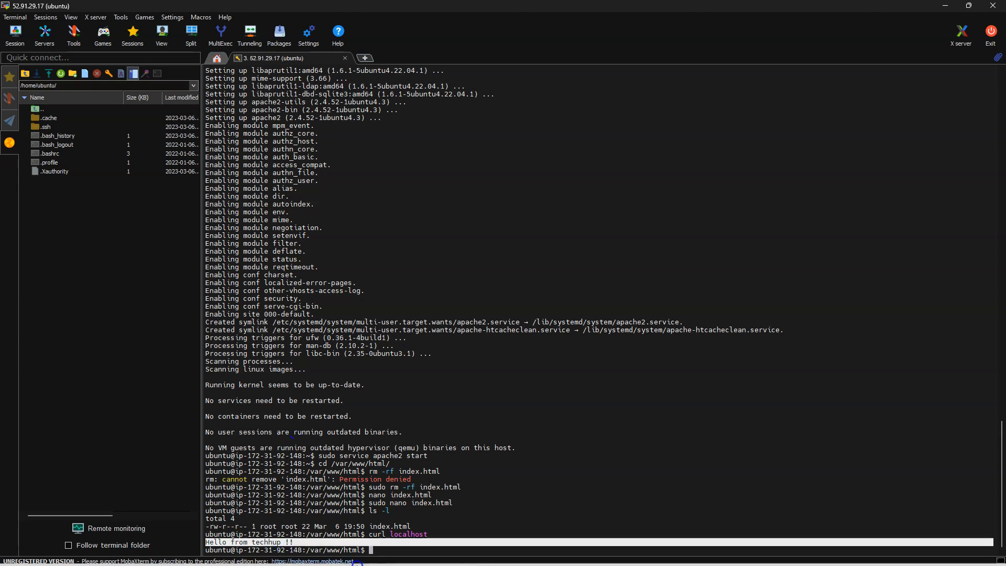
Switch to Chrome, copy the techhup-vpc-demo instance's public IPv4 address, open it in a new tab and highlight the page text.
{"action": "mouse_move", "coordinate": [352, 564]}
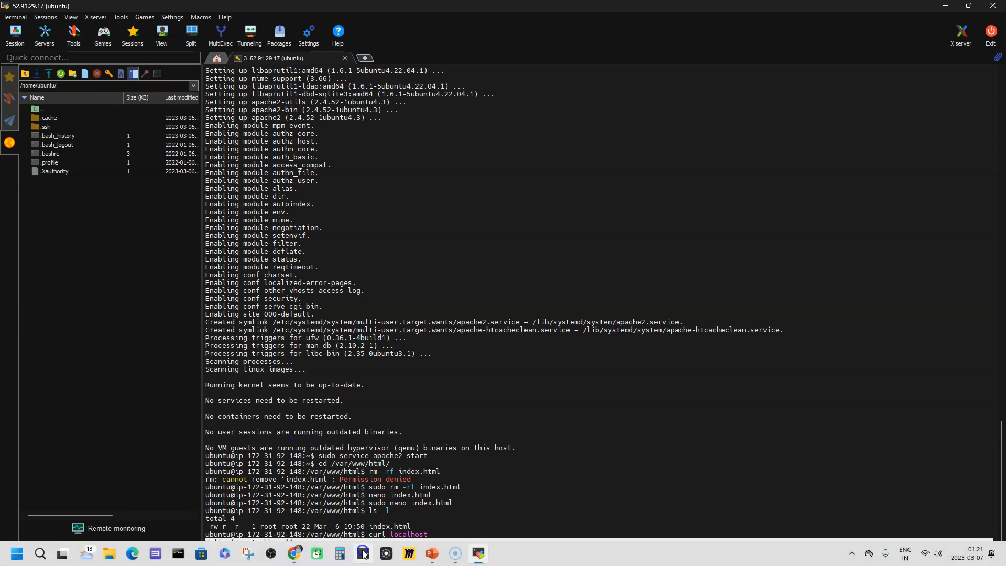
{"action": "left_click", "coordinate": [309, 555]}
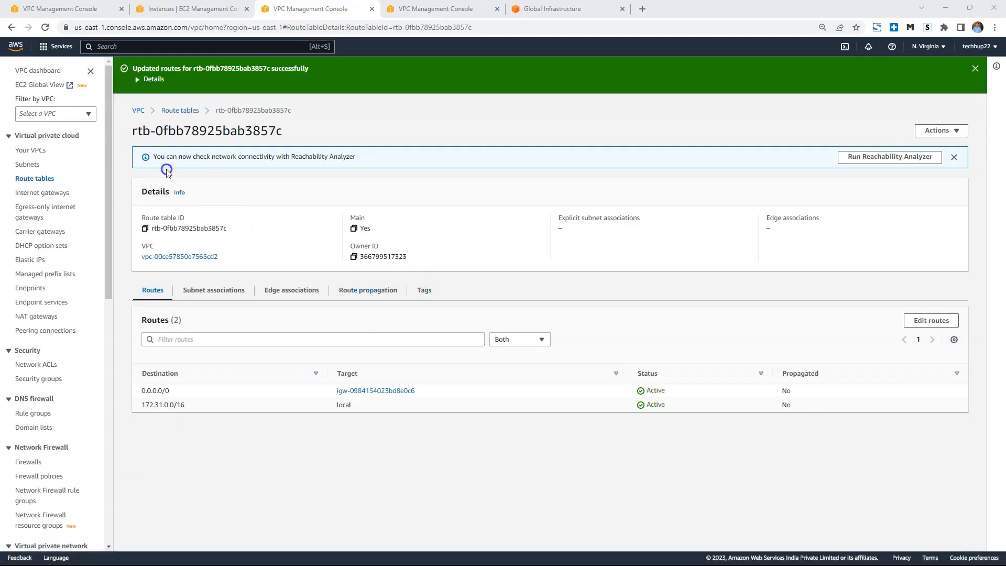
{"action": "left_click", "coordinate": [199, 7]}
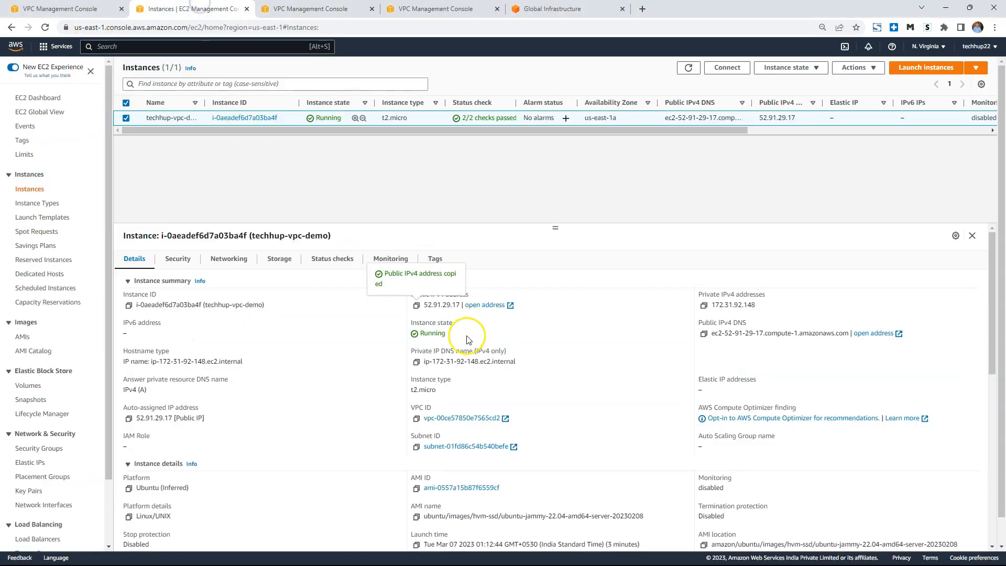
{"action": "left_click", "coordinate": [417, 306]}
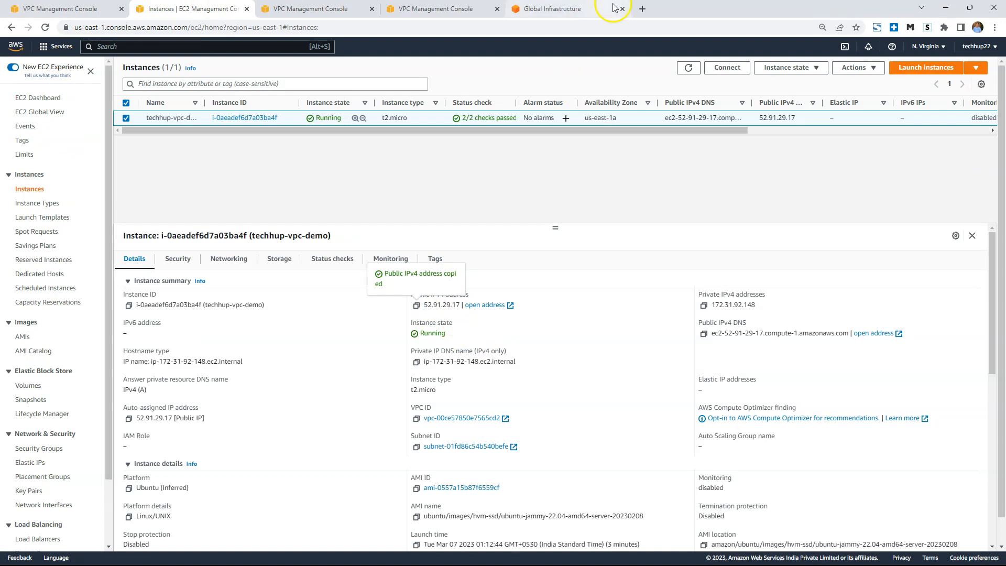
{"action": "left_click", "coordinate": [643, 9]}
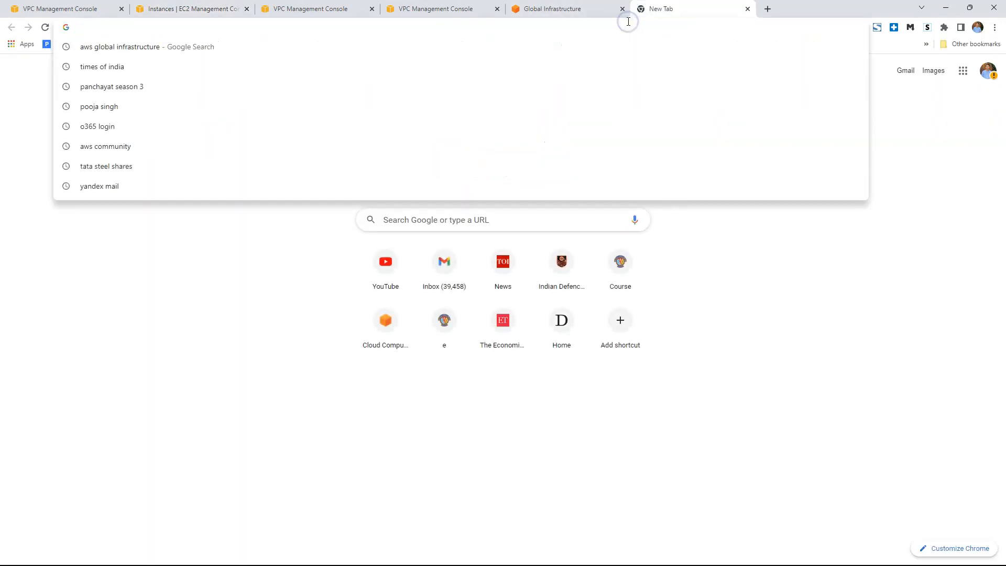
{"action": "key", "text": "ctrl+v"}
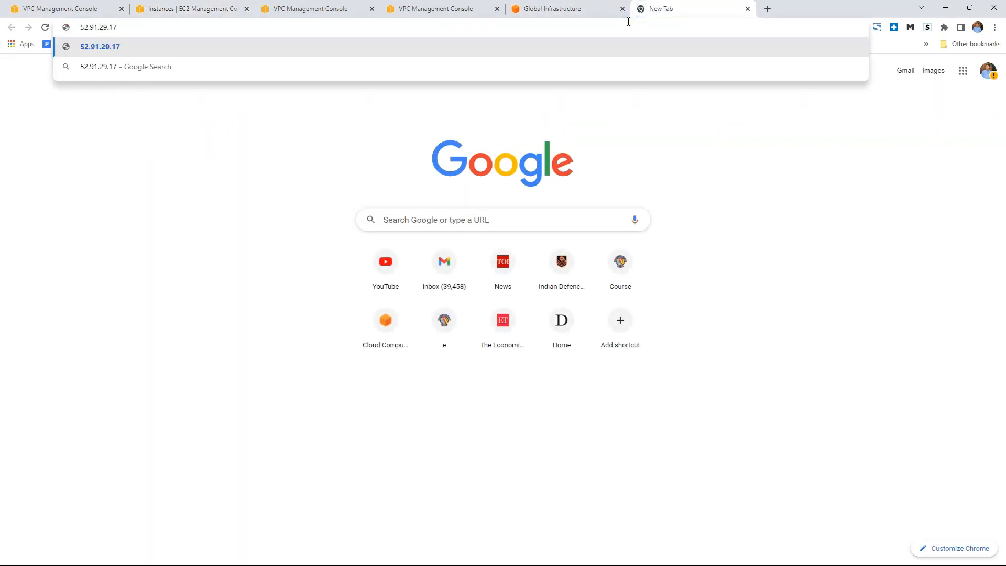
{"action": "key", "text": "Return"}
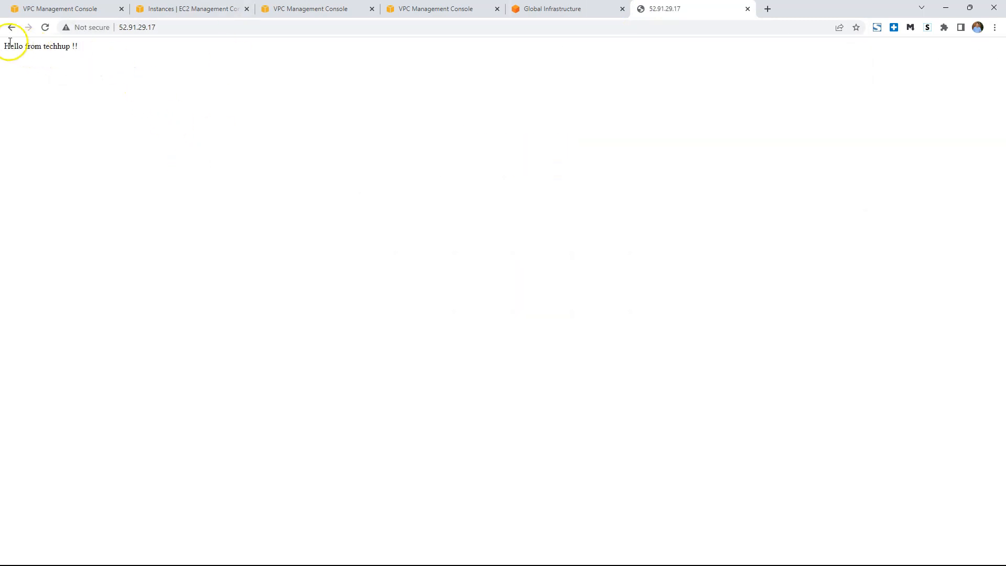
{"action": "left_click_drag", "start_coordinate": [6, 46], "coordinate": [86, 55]}
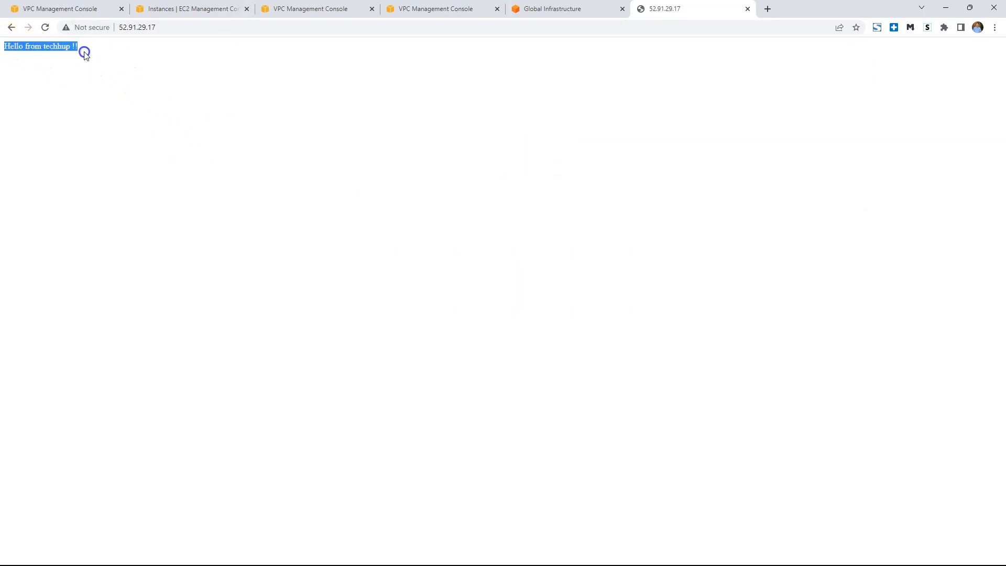
Open the launch-wizard-1 security group from the techhup-vpc-demo instance's security details to examine its inbound rules.
{"action": "left_click", "coordinate": [168, 10]}
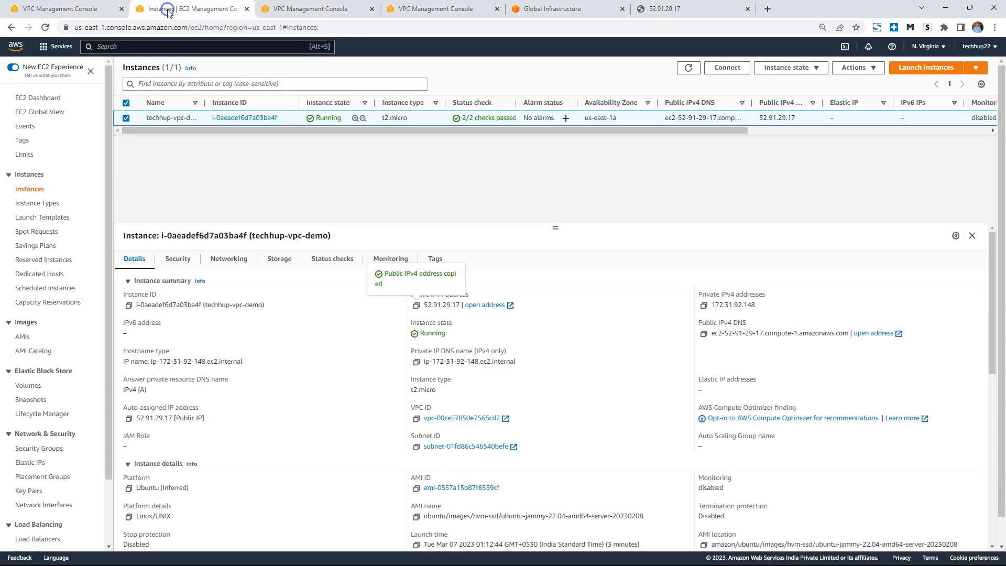
{"action": "left_click", "coordinate": [178, 260]}
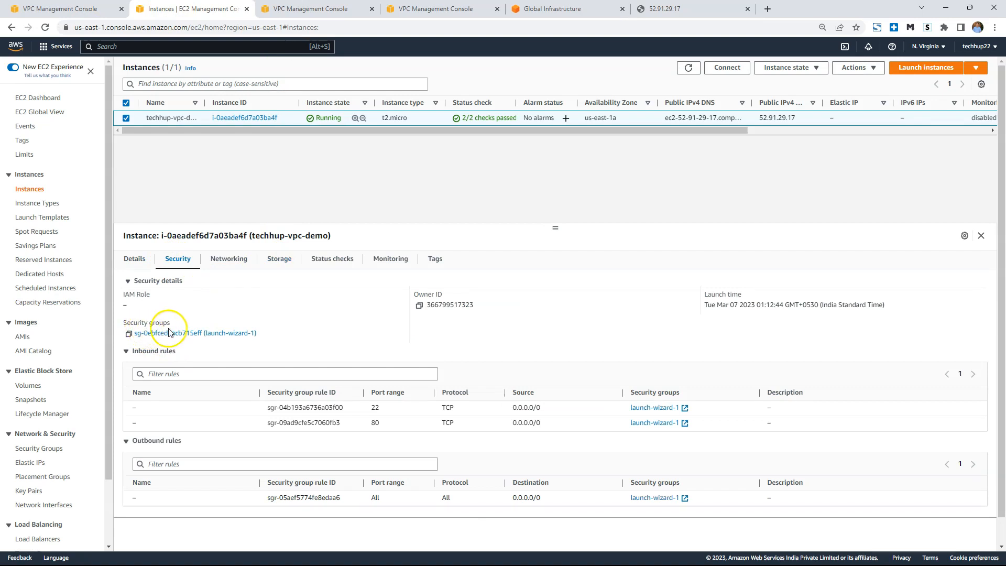
{"action": "left_click", "coordinate": [254, 334]}
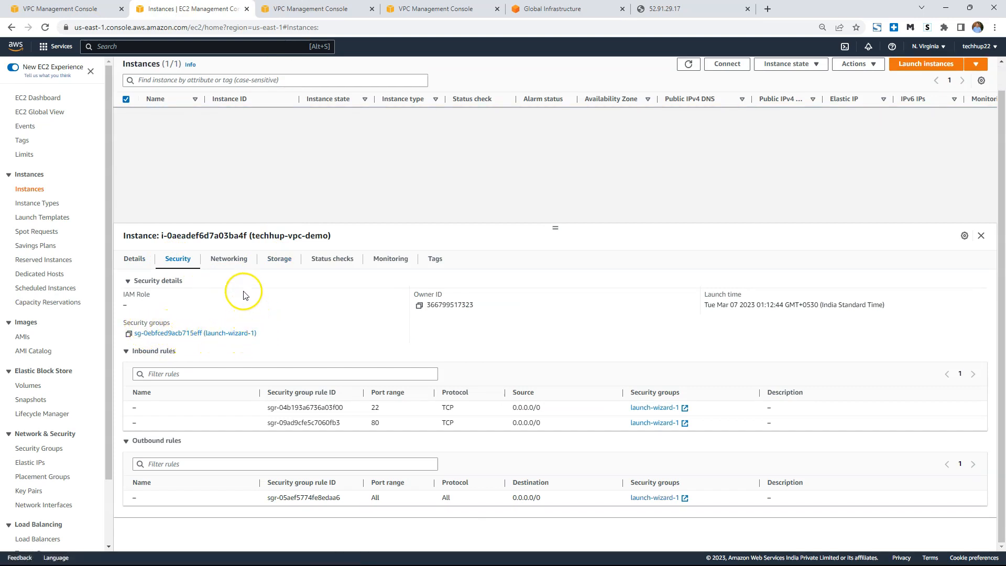
{"action": "left_click", "coordinate": [216, 334]}
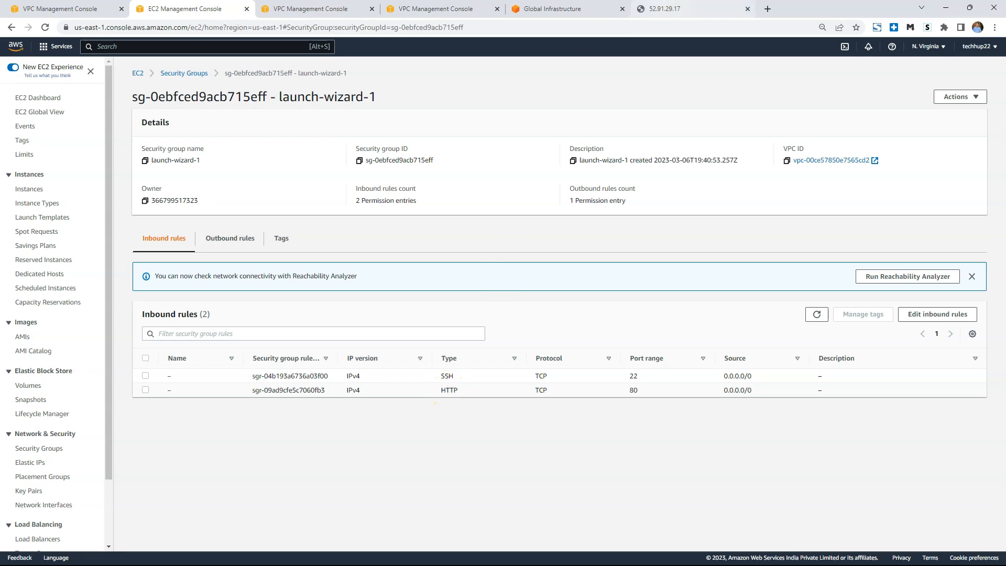
Review the web page's address, the network ACL's subnet associations and the main route table's routes.
{"action": "left_click", "coordinate": [683, 9]}
{"action": "left_click", "coordinate": [186, 30]}
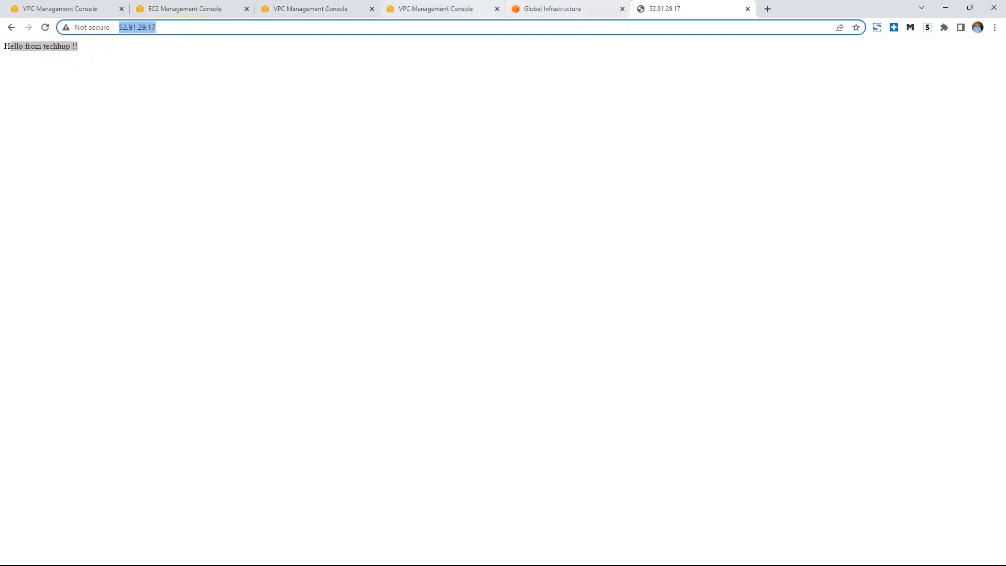
{"action": "left_click", "coordinate": [427, 6]}
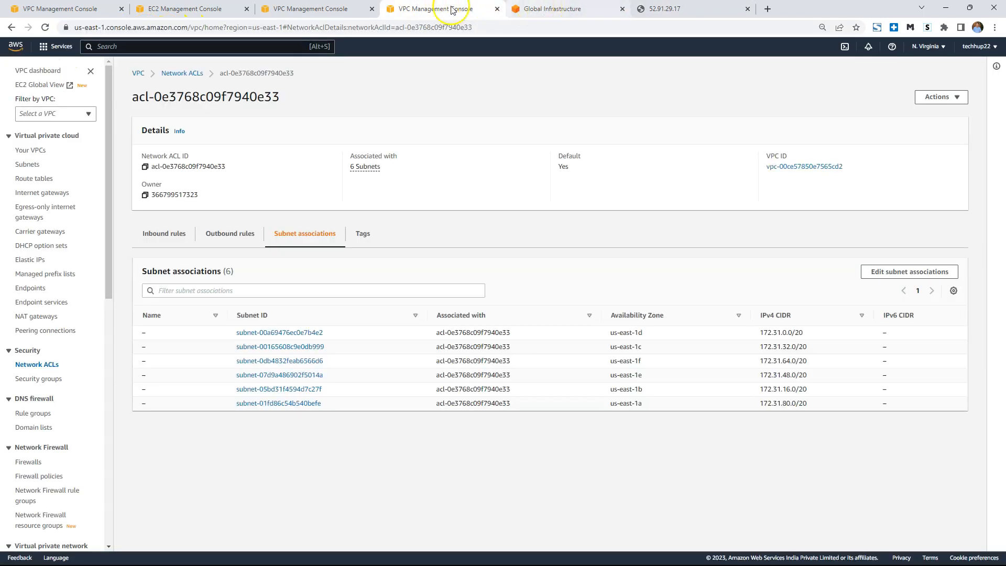
{"action": "left_click", "coordinate": [299, 7]}
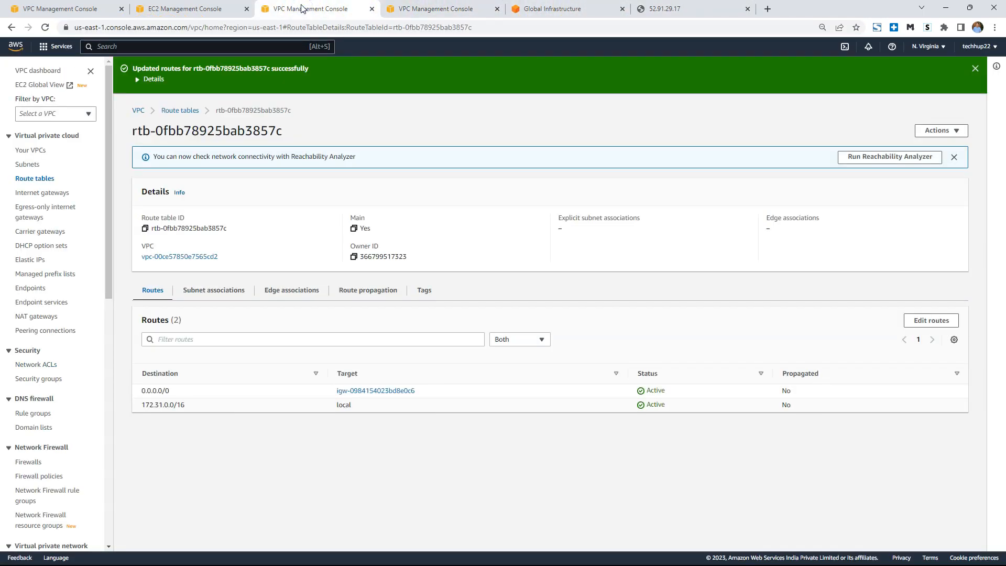
Delete the HTTP port 80 inbound rule from the launch-wizard-1 security group and save the rules.
{"action": "left_click", "coordinate": [200, 7]}
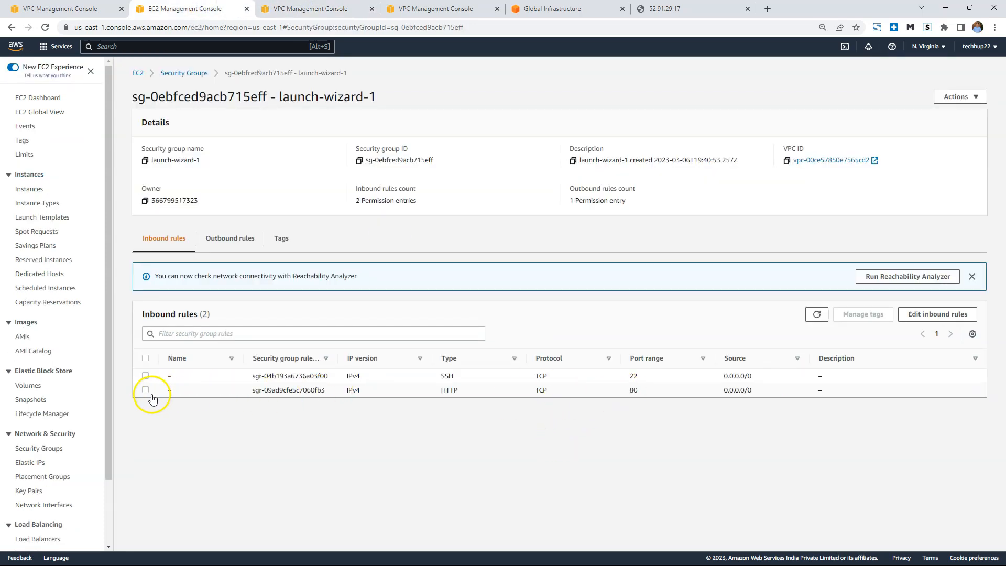
{"action": "left_click", "coordinate": [930, 314]}
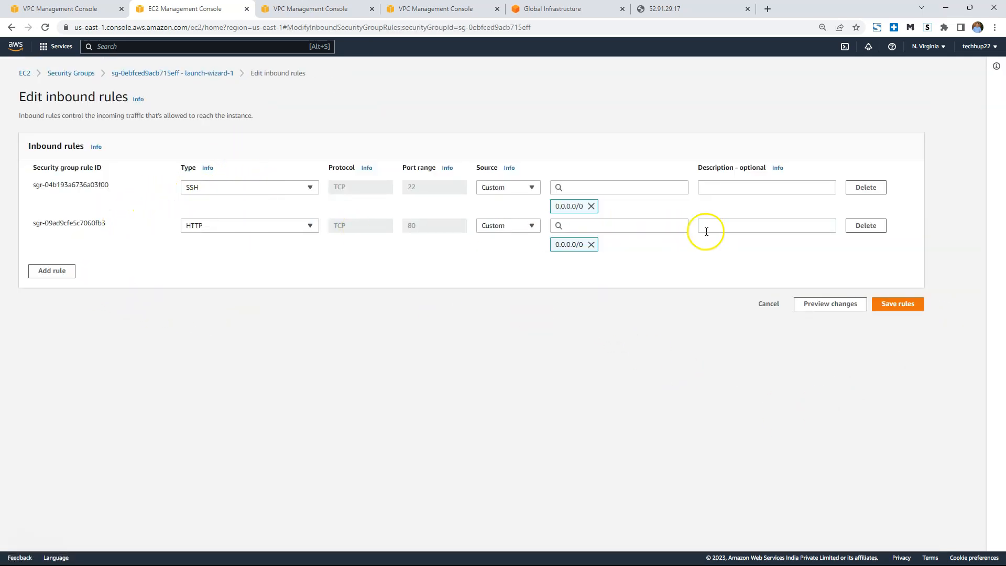
{"action": "left_click", "coordinate": [871, 228]}
{"action": "left_click", "coordinate": [891, 265]}
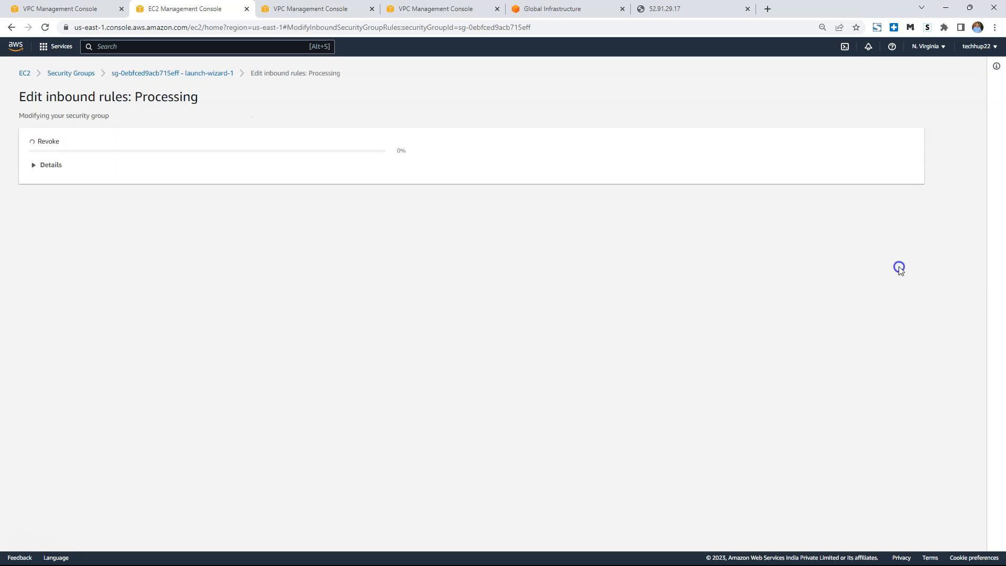
Retest the web page at 52.91.29.17 by reloading it, closing its tab and opening the address in a new one.
{"action": "left_click", "coordinate": [684, 9]}
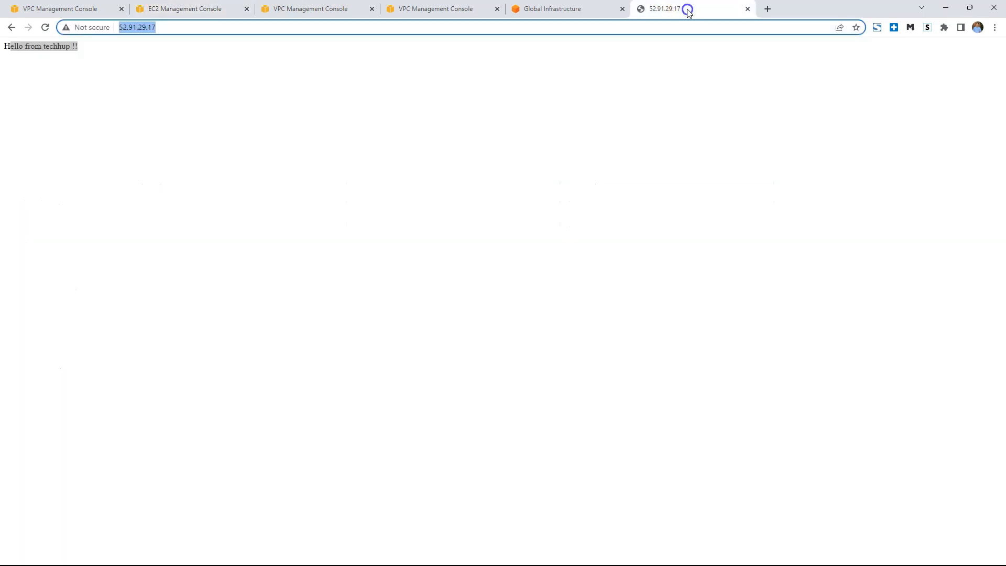
{"action": "left_click", "coordinate": [343, 27]}
{"action": "key", "text": "Return"}
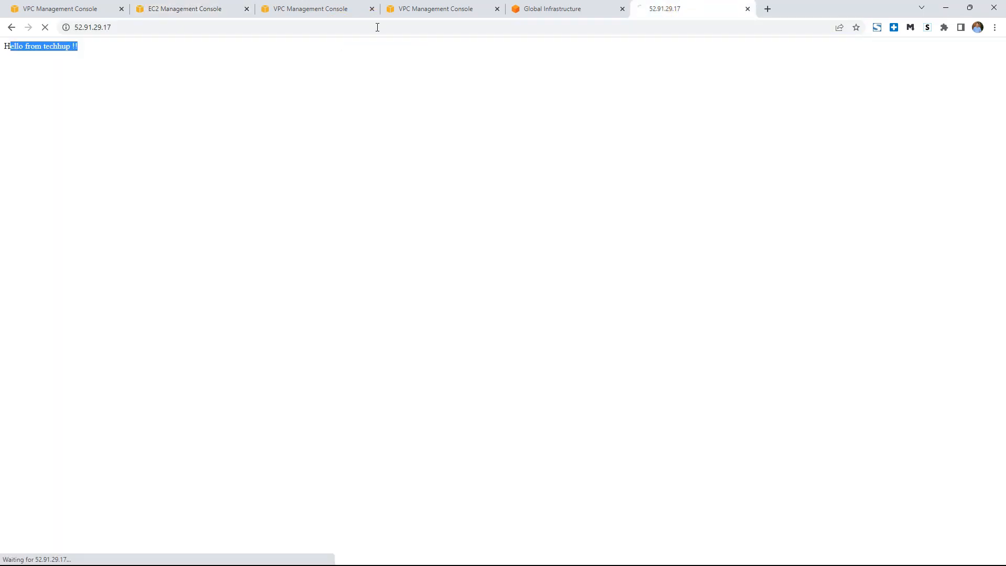
{"action": "left_click", "coordinate": [123, 27]}
{"action": "left_click", "coordinate": [747, 9]}
{"action": "left_click", "coordinate": [642, 9]}
{"action": "left_click", "coordinate": [616, 28]}
{"action": "key", "text": "ctrl+v"}
{"action": "key", "text": "Return"}
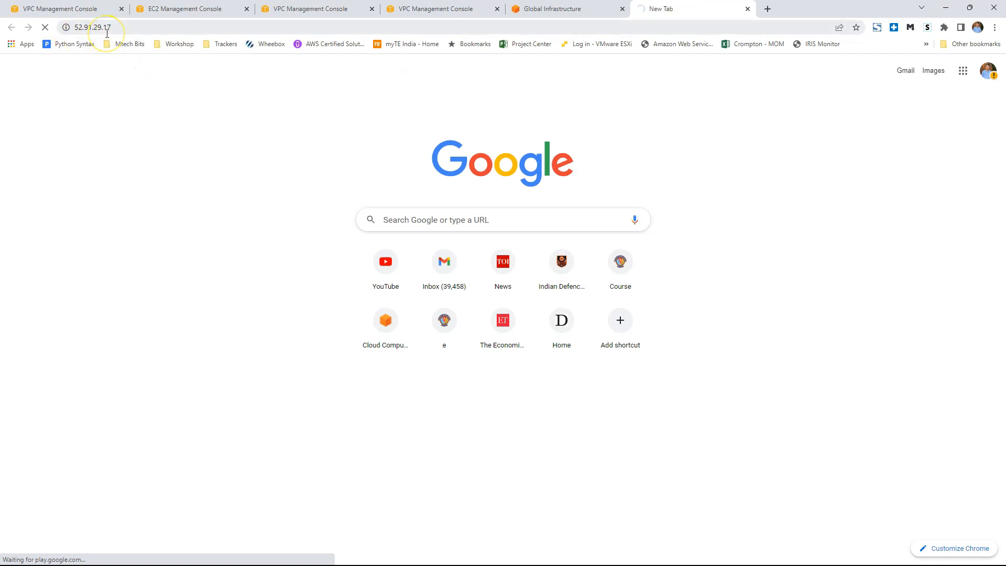
Add an HTTP inbound rule with source 0.0.0.0/0 to the launch-wizard-1 security group and save the rules.
{"action": "left_click", "coordinate": [189, 9]}
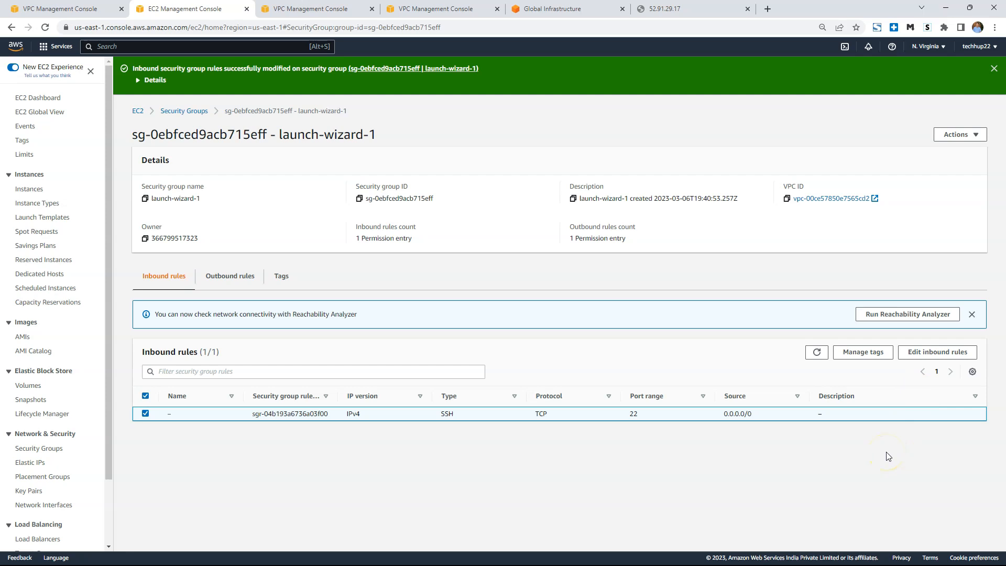
{"action": "left_click", "coordinate": [948, 352]}
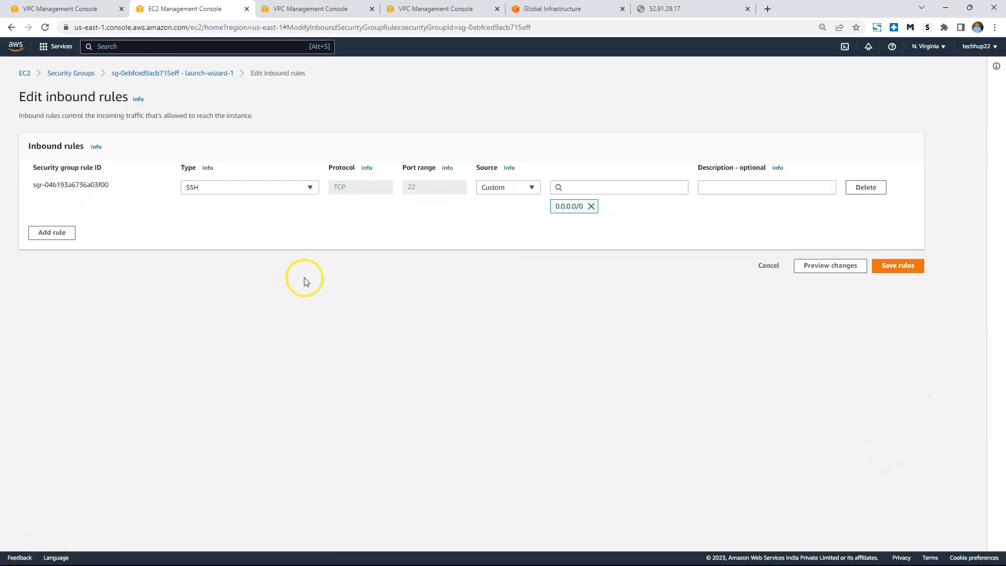
{"action": "left_click", "coordinate": [57, 235]}
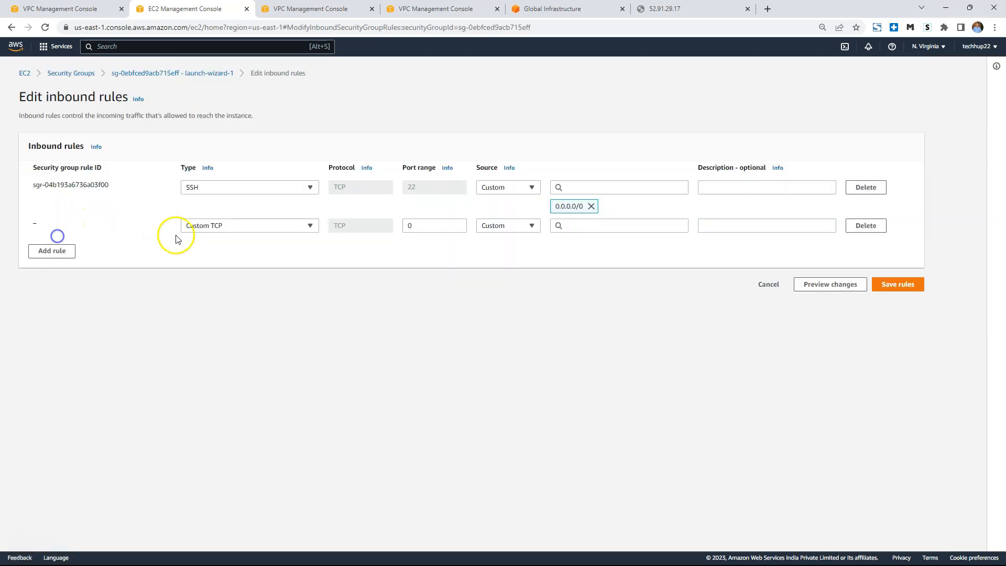
{"action": "left_click", "coordinate": [257, 226]}
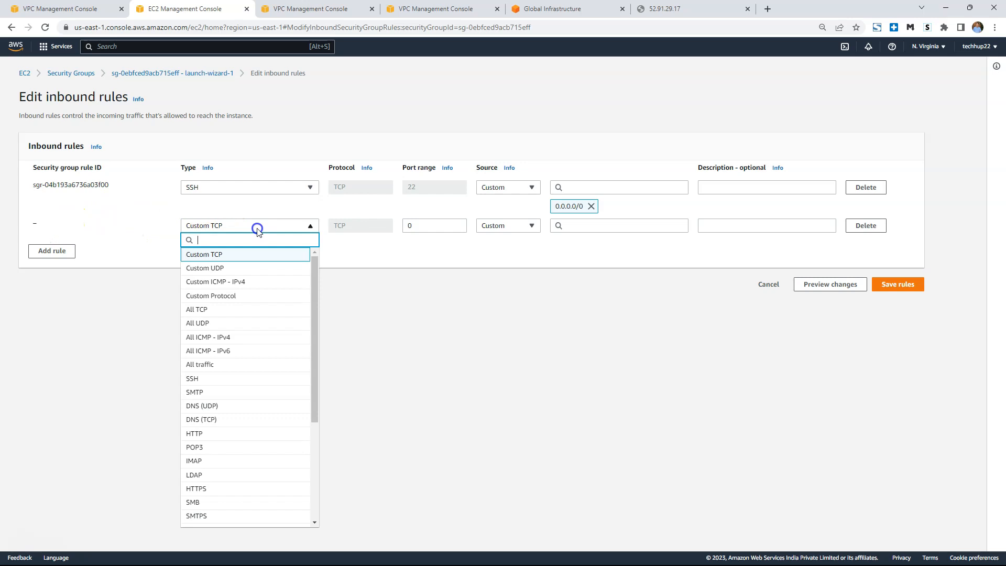
{"action": "left_click", "coordinate": [233, 434]}
{"action": "left_click", "coordinate": [582, 225]}
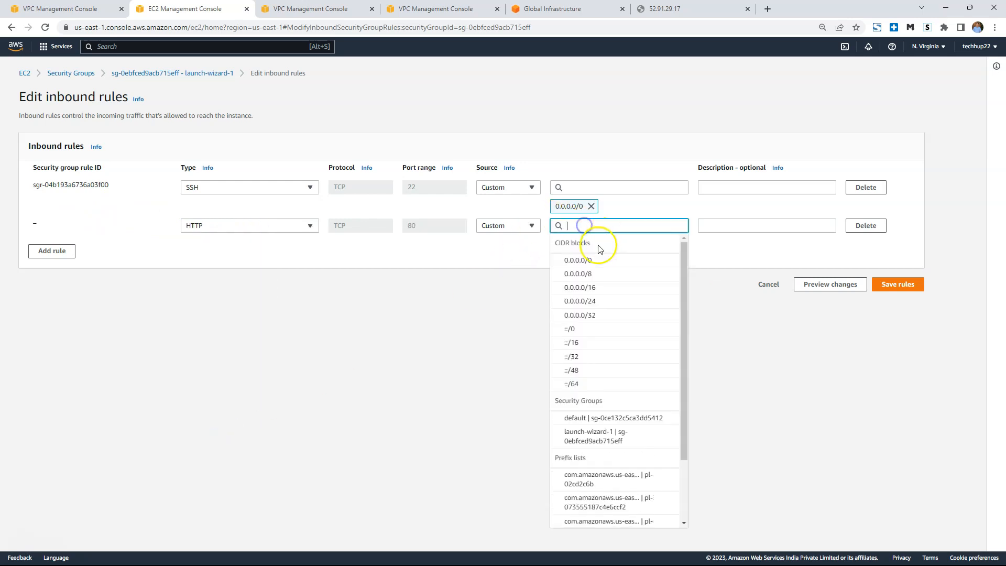
{"action": "left_click", "coordinate": [585, 260]}
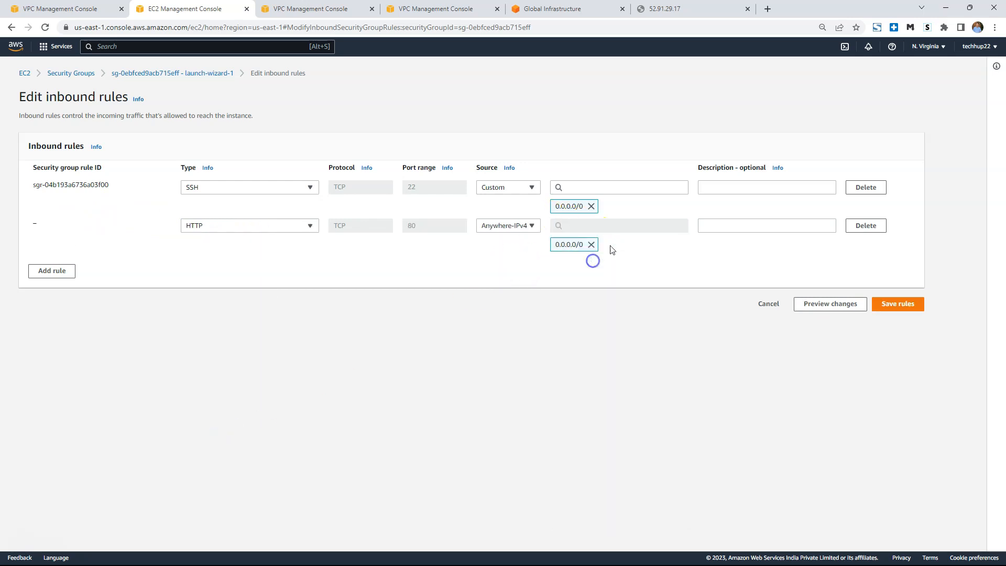
{"action": "left_click", "coordinate": [908, 305]}
Reload the web page at 52.91.29.17 and highlight its greeting text.
{"action": "left_click", "coordinate": [684, 9]}
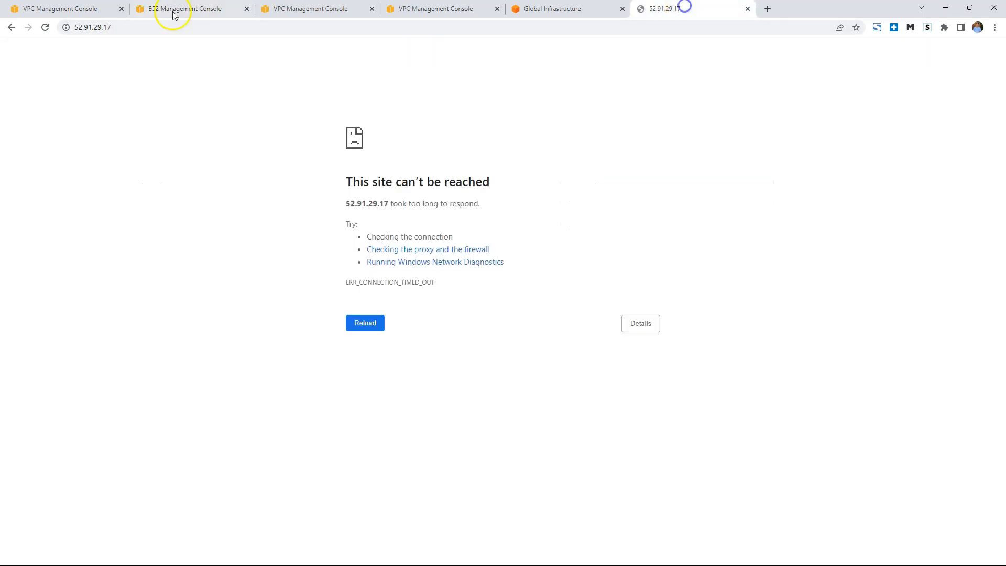
{"action": "left_click", "coordinate": [45, 27]}
{"action": "left_click_drag", "start_coordinate": [11, 46], "coordinate": [122, 48]}
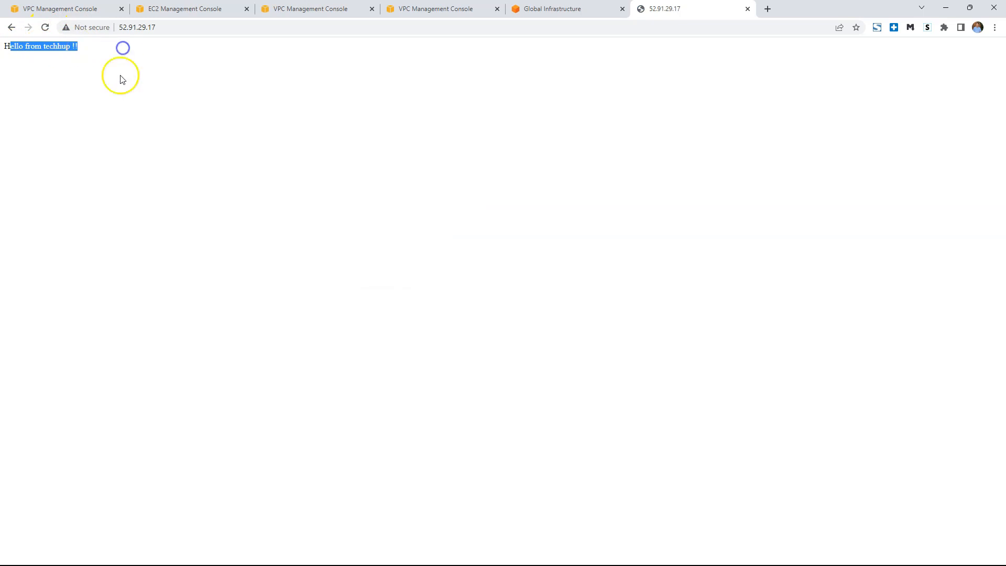
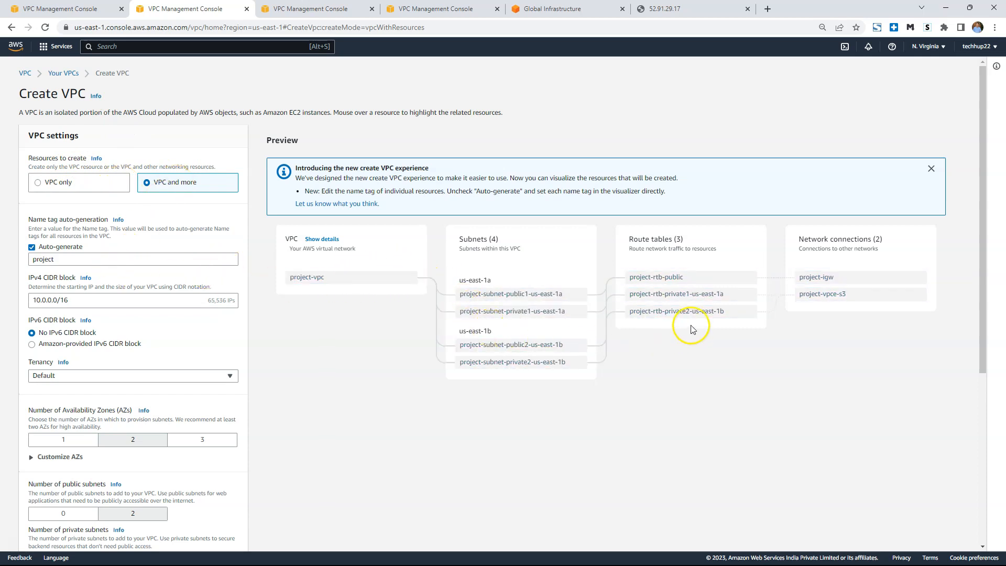
Set up a VPC-only resource with the name tag techhup-vpc-demo and the manual IPv4 CIDR 10.0.0.0/16.
{"action": "left_click", "coordinate": [55, 184]}
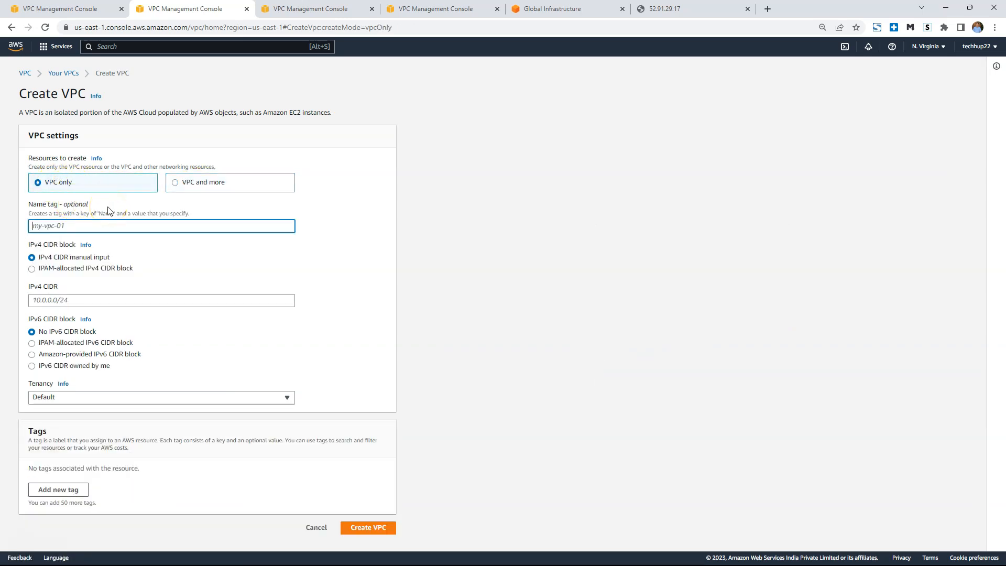
{"action": "type", "text": "techhup-vpc-demo"}
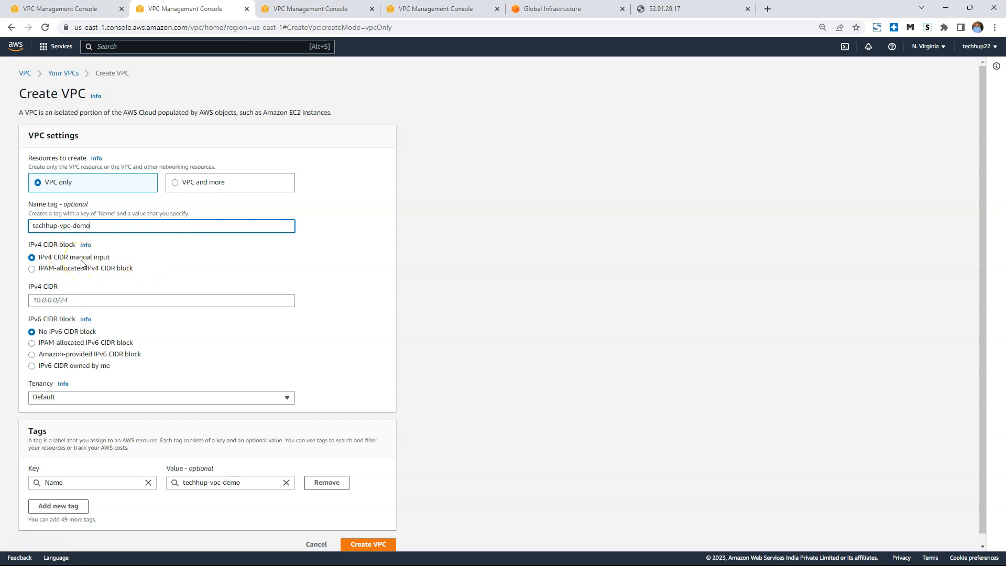
{"action": "mouse_move", "coordinate": [429, 555]}
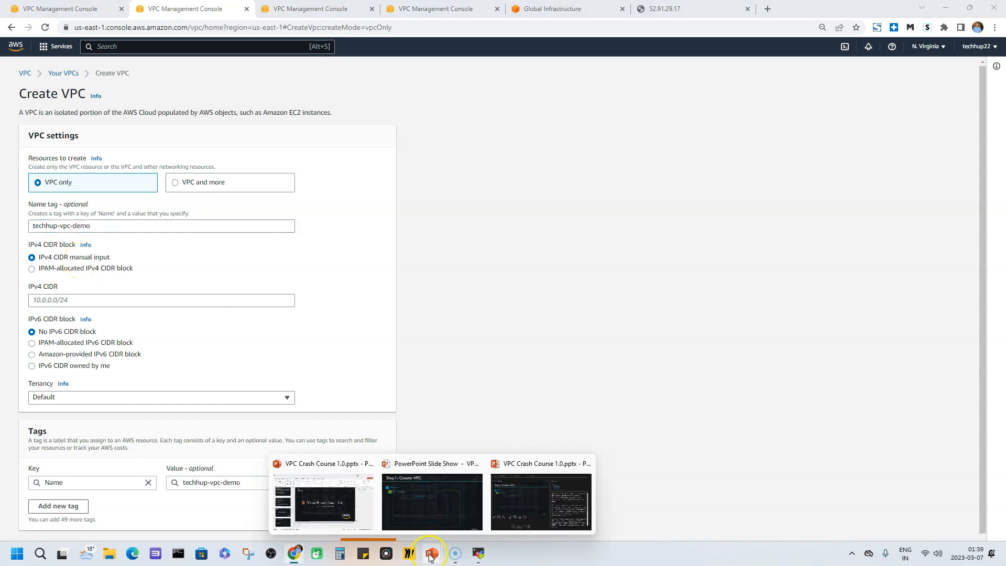
{"action": "left_click", "coordinate": [435, 511]}
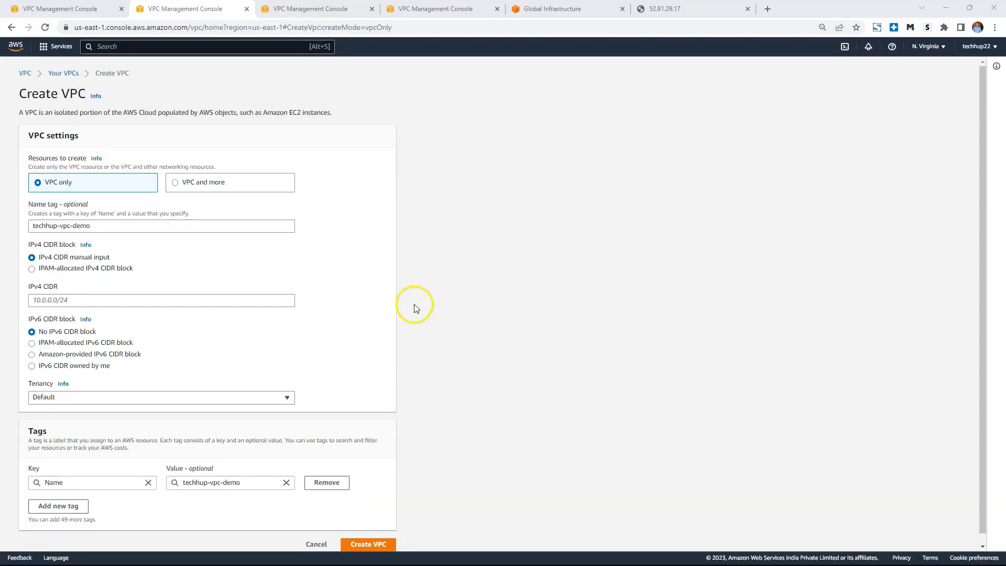
{"action": "left_click", "coordinate": [72, 301]}
{"action": "type", "text": "10.0.0.0/16"}
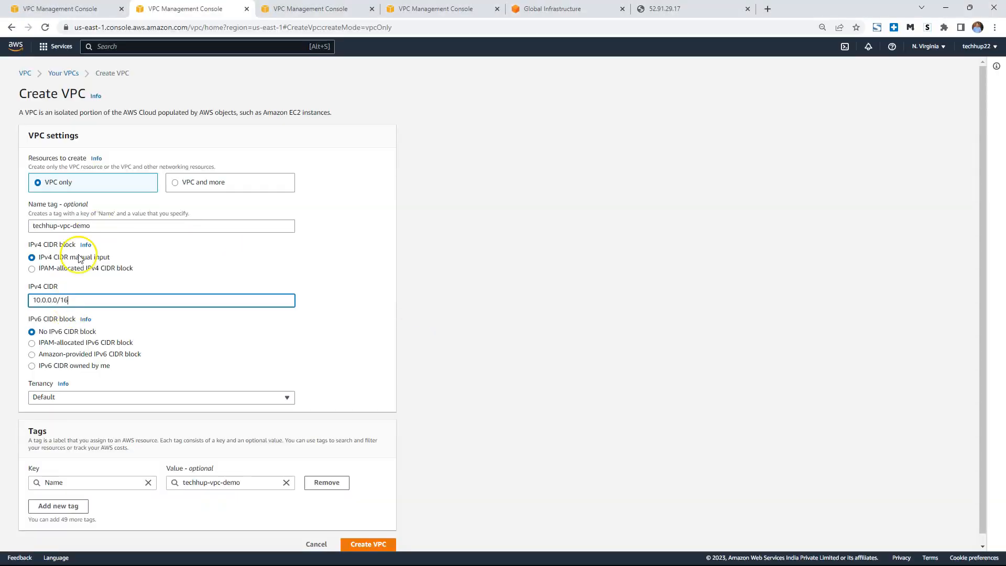
{"action": "scroll", "coordinate": [262, 269], "scroll_direction": "down", "scroll_amount": 1}
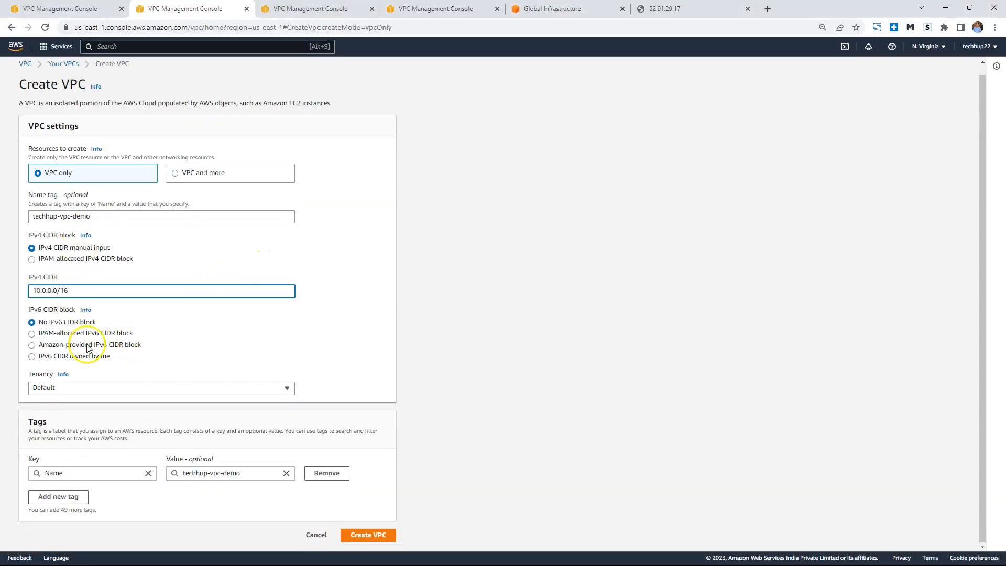
Check the tenancy options, keep tenancy at Default and create the VPC.
{"action": "left_click", "coordinate": [269, 391]}
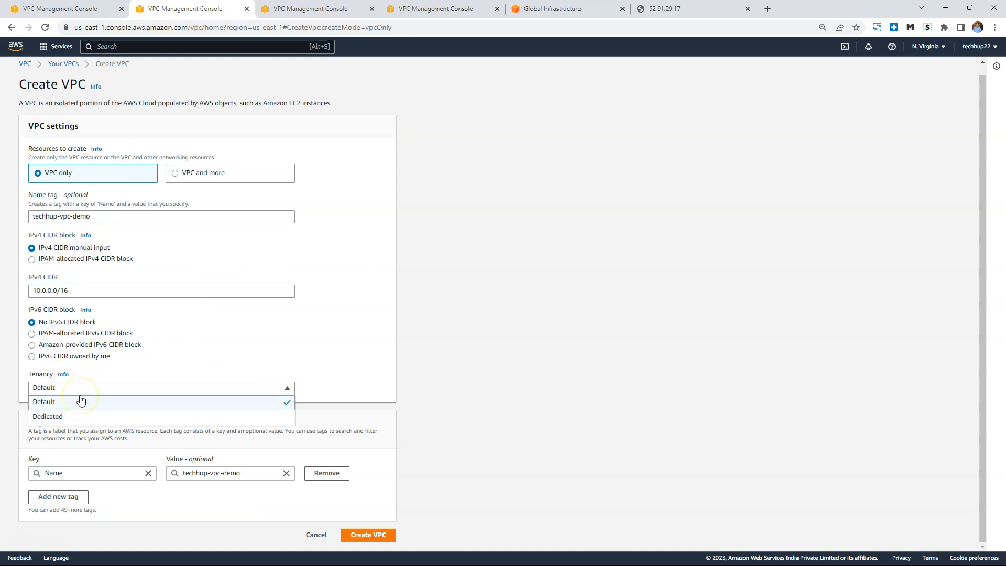
{"action": "left_click", "coordinate": [72, 418]}
{"action": "left_click", "coordinate": [67, 407]}
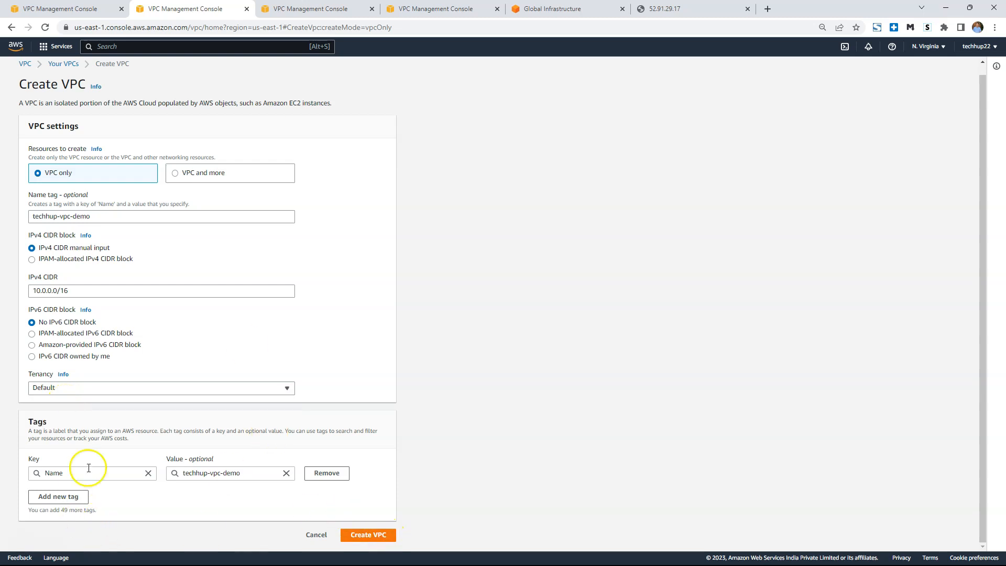
{"action": "left_click", "coordinate": [379, 535]}
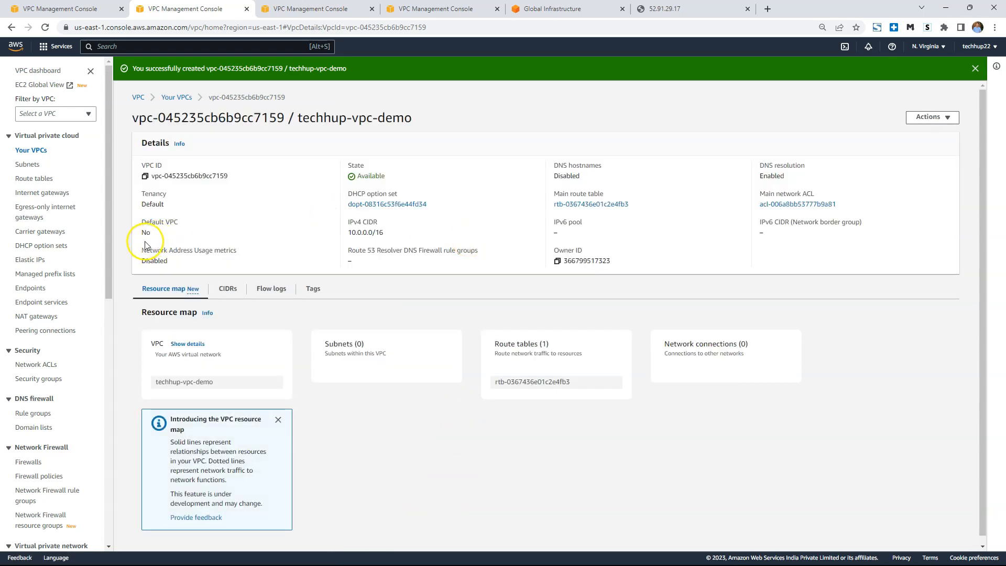
Highlight the new VPC's Default VPC value and examine the routes of its main route table.
{"action": "left_click_drag", "start_coordinate": [142, 224], "coordinate": [166, 234]}
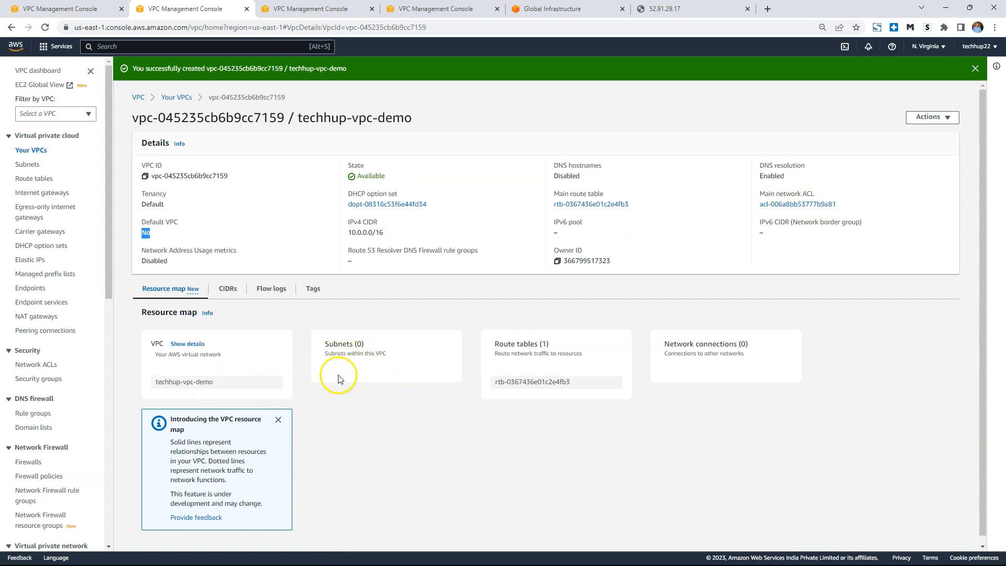
{"action": "left_click", "coordinate": [590, 204]}
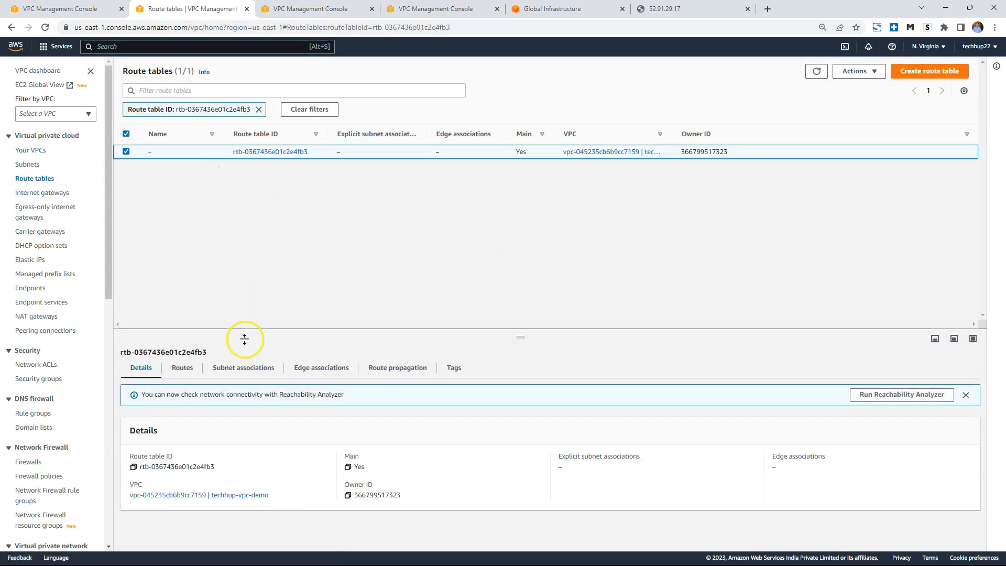
{"action": "left_click", "coordinate": [182, 369]}
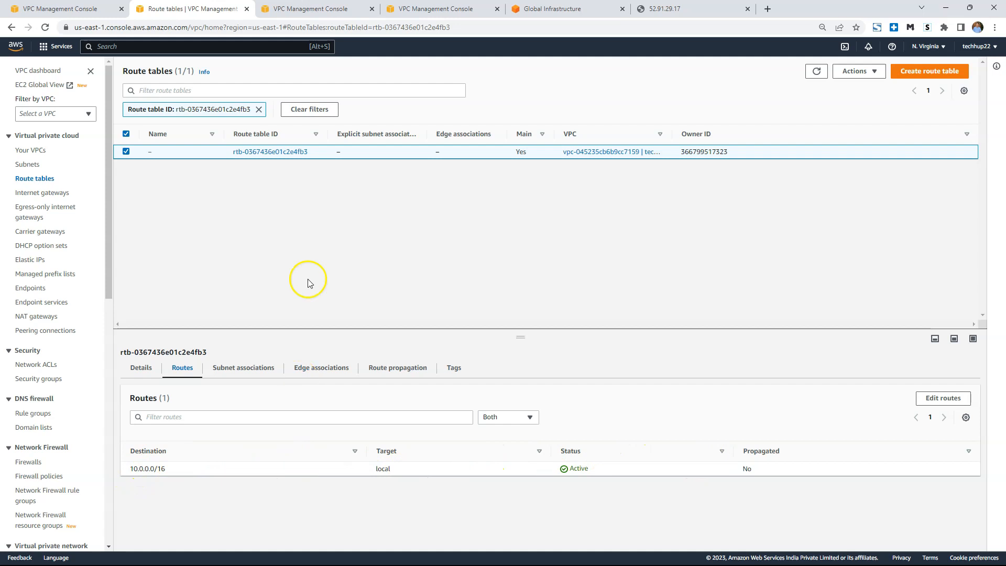
Open the VPC list and compare both VPCs' details across to the Default VPC and Owner ID columns.
{"action": "left_click", "coordinate": [34, 151]}
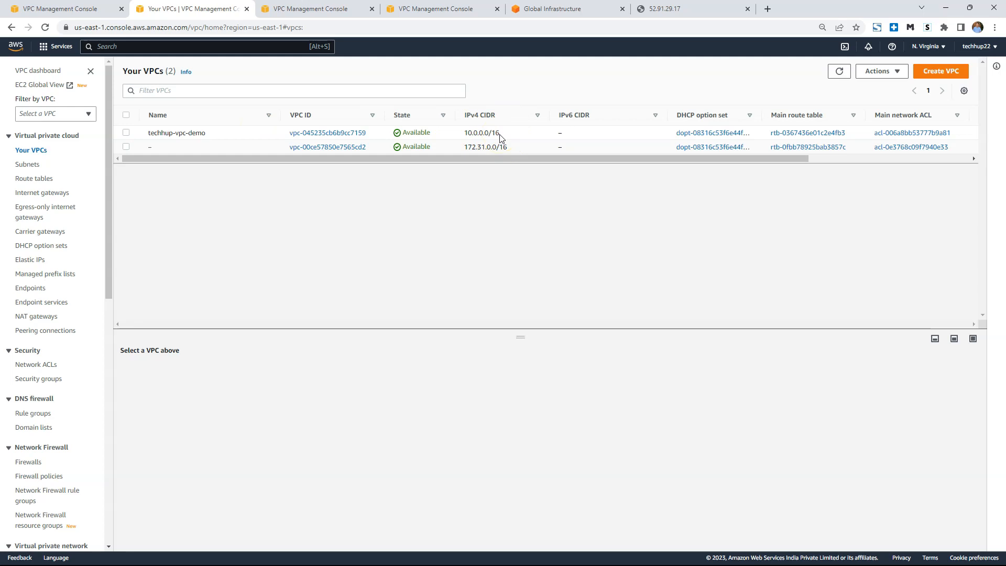
{"action": "left_click_drag", "start_coordinate": [765, 159], "coordinate": [903, 148]}
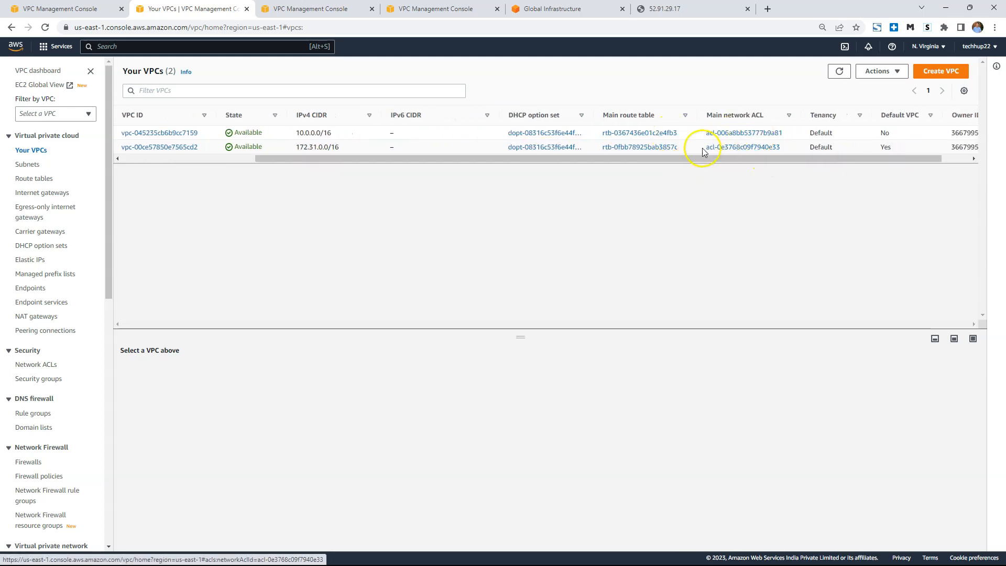
{"action": "left_click_drag", "start_coordinate": [872, 154], "coordinate": [945, 154]}
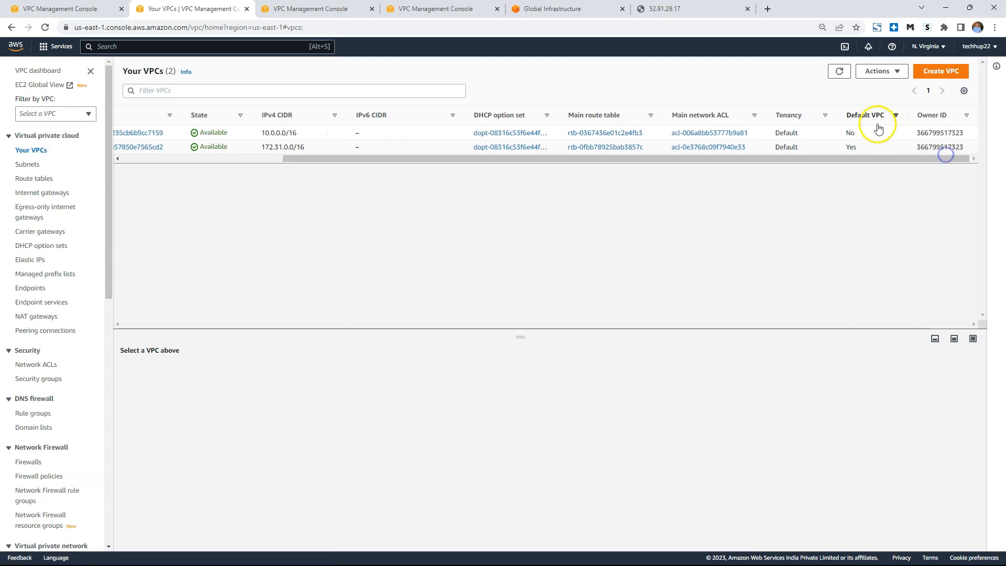
{"action": "left_click_drag", "start_coordinate": [875, 154], "coordinate": [544, 168]}
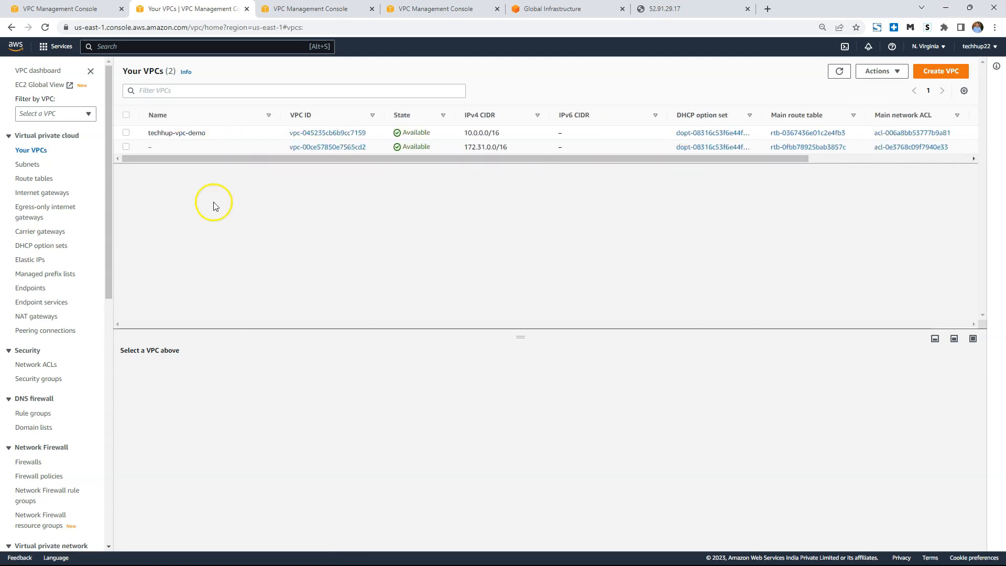
View the existing subnets and review the VPC and subnet diagram in the PowerPoint slide show.
{"action": "left_click", "coordinate": [28, 165]}
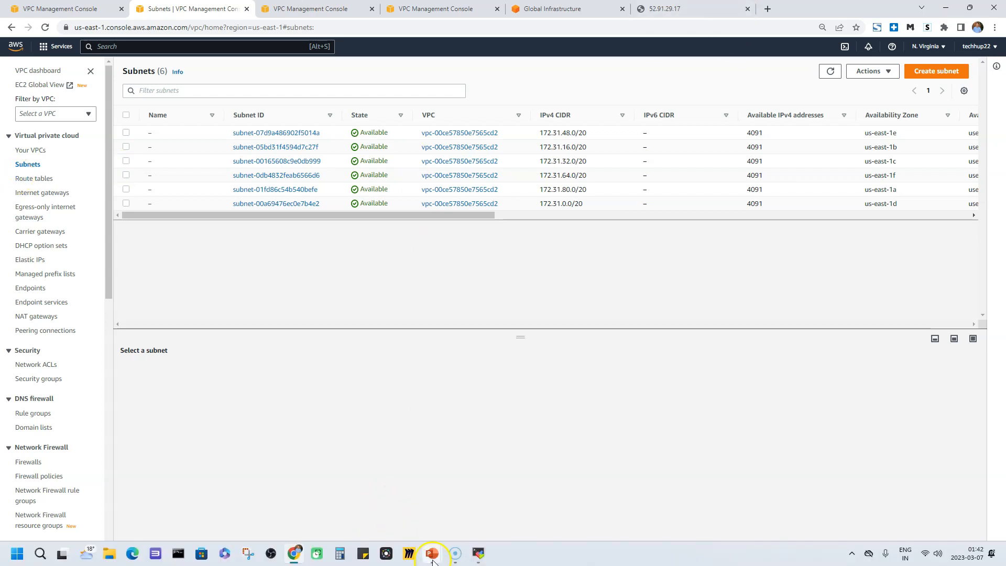
{"action": "left_click", "coordinate": [433, 559]}
{"action": "left_click", "coordinate": [449, 515]}
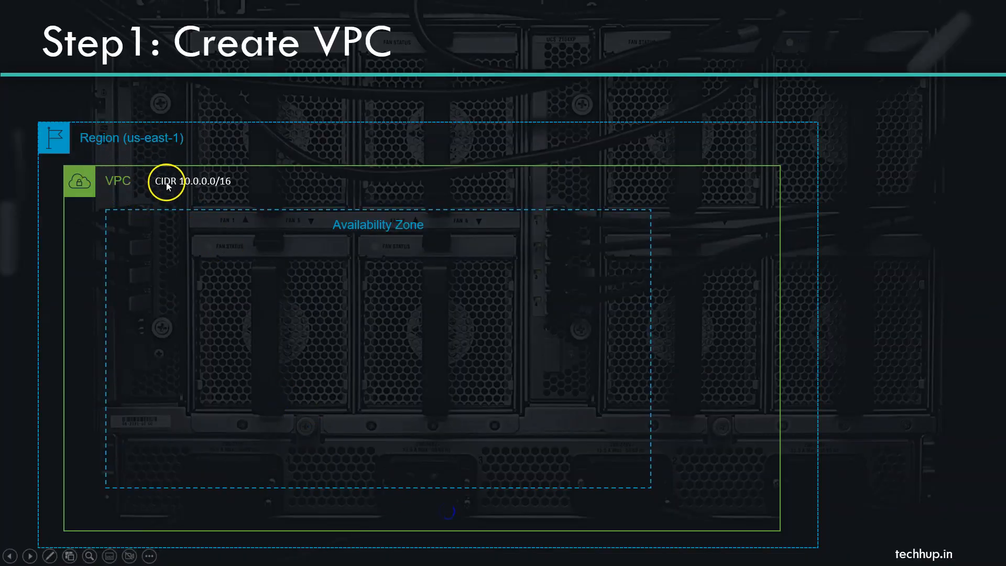
{"action": "left_click", "coordinate": [710, 287]}
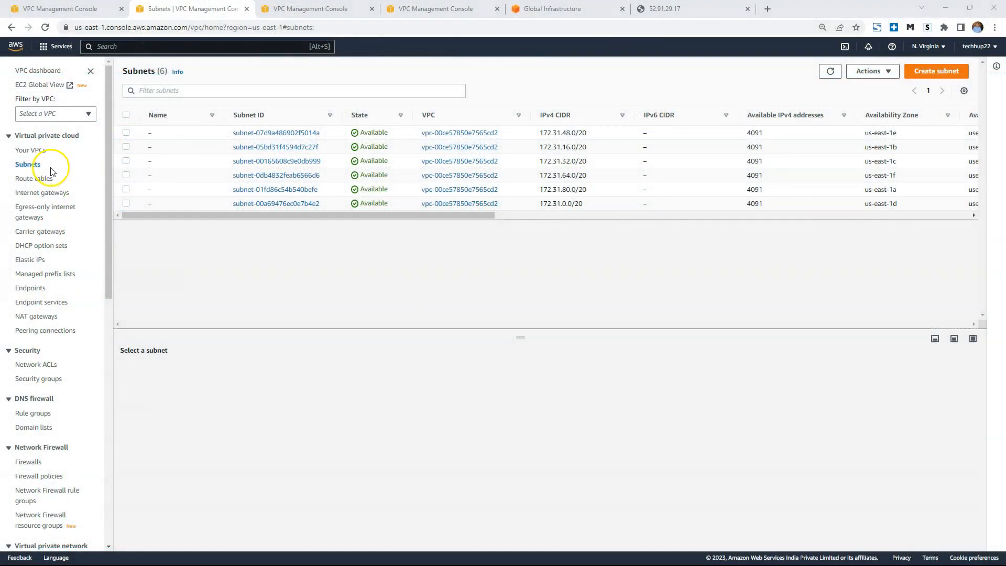
Start creating a new subnet in the techhup-vpc-demo VPC.
{"action": "left_click", "coordinate": [939, 72]}
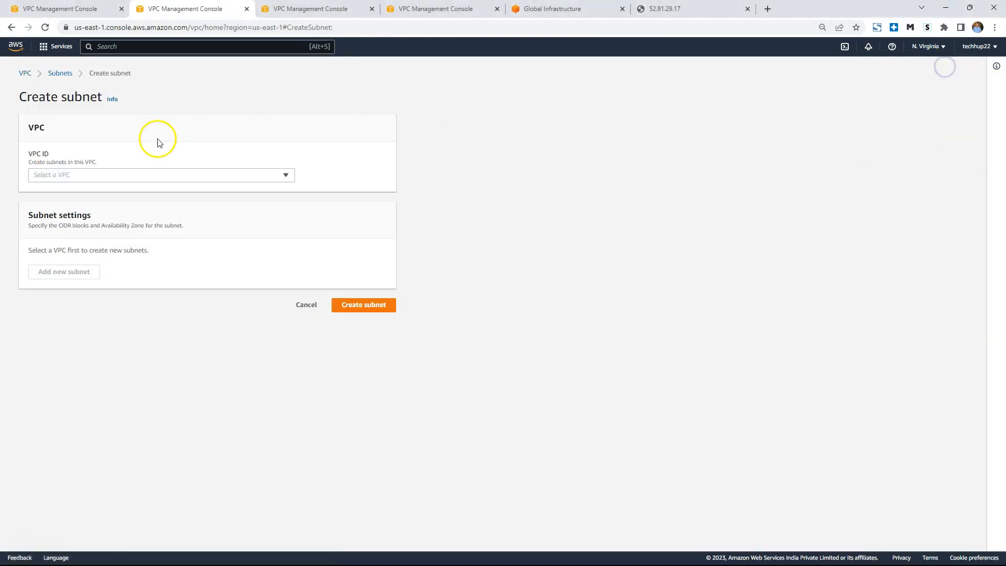
{"action": "left_click", "coordinate": [58, 175]}
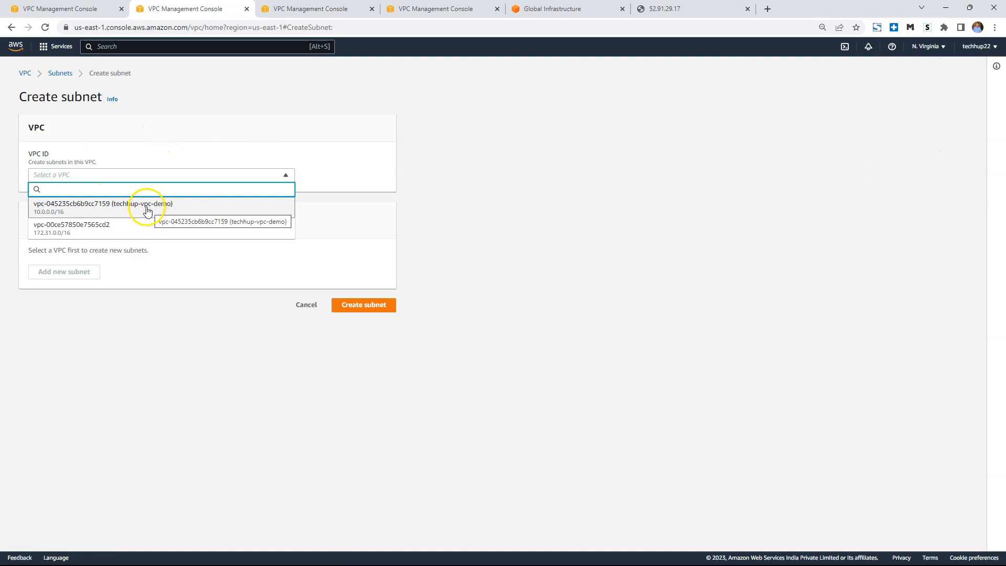
{"action": "left_click", "coordinate": [112, 210]}
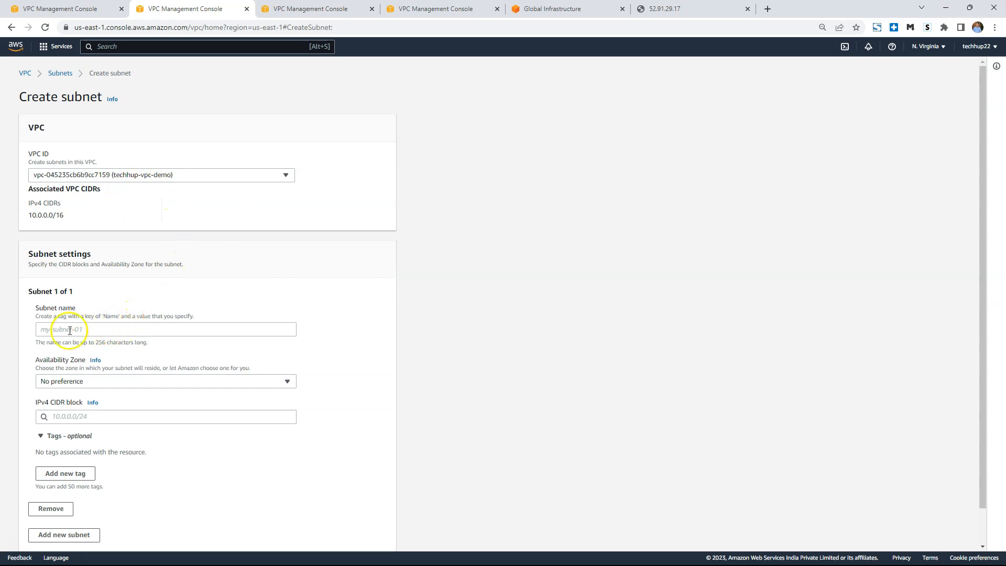
Name the subnet techhup-demo-public and place it in availability zone us-east-1a.
{"action": "left_click", "coordinate": [70, 330]}
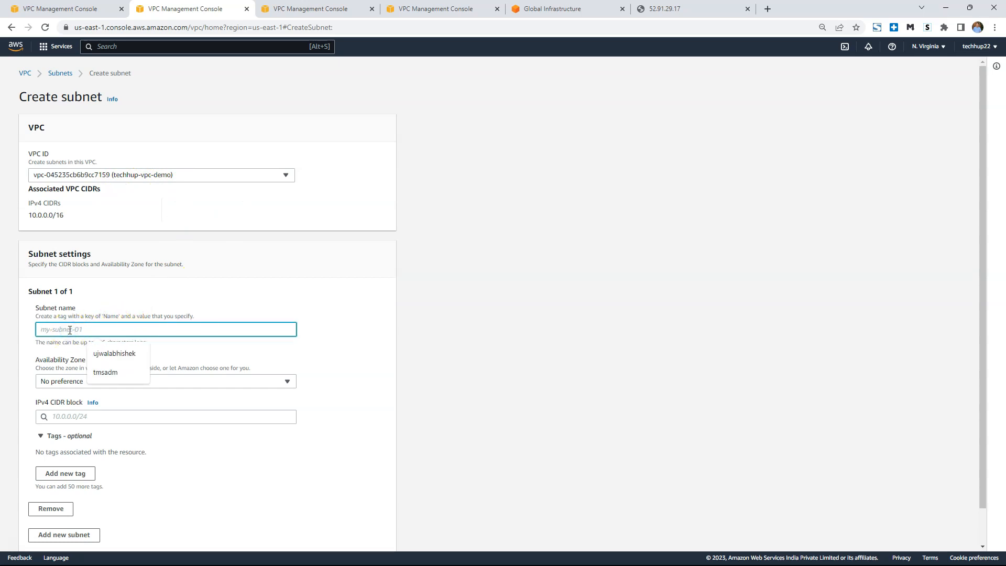
{"action": "type", "text": "techhup-demo-pub"}
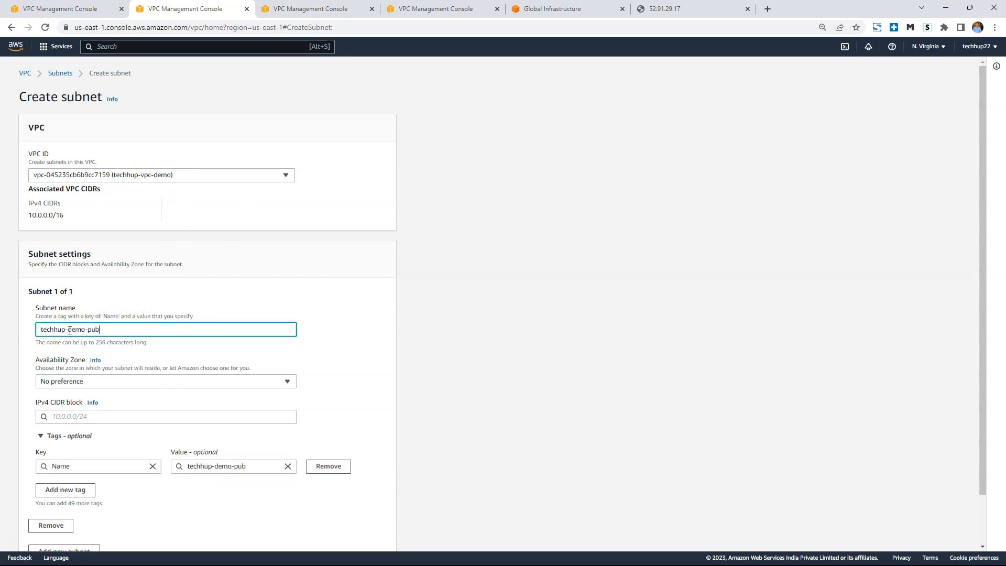
{"action": "triple_click", "coordinate": [68, 330]}
{"action": "key", "text": "ctrl+c"}
{"action": "scroll", "coordinate": [126, 335], "scroll_direction": "down", "scroll_amount": 2}
{"action": "left_click", "coordinate": [148, 327]}
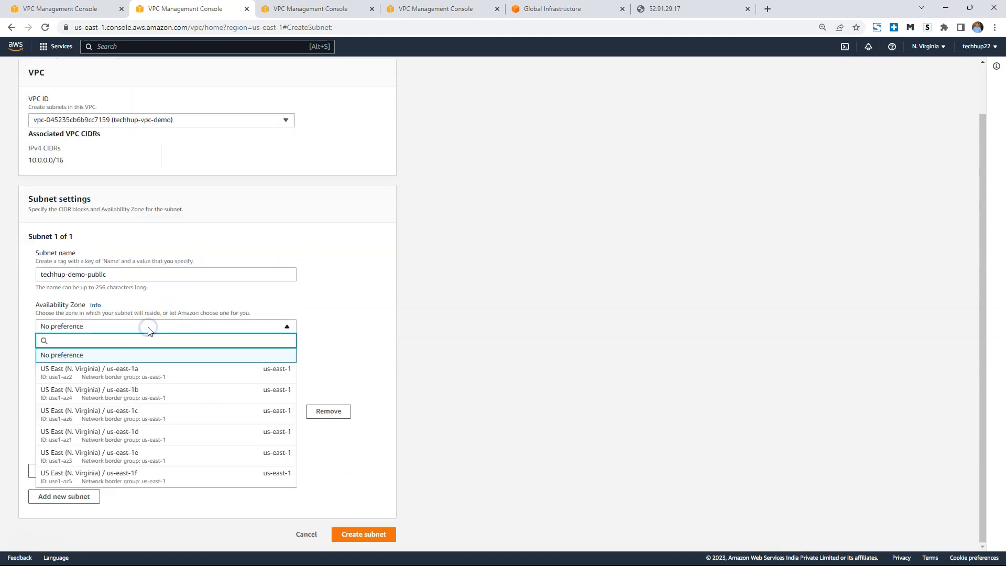
{"action": "left_click", "coordinate": [146, 373]}
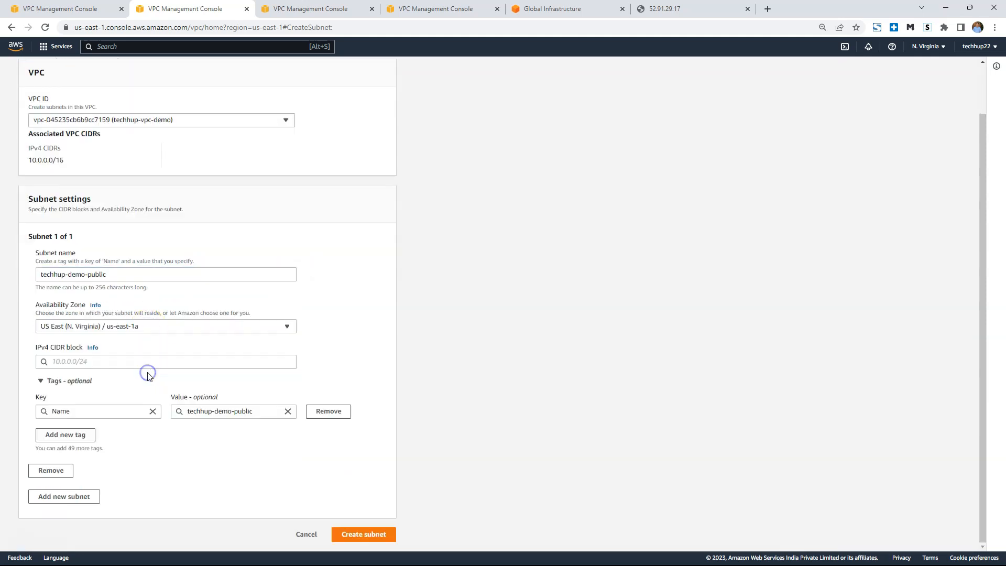
Set the subnet's IPv4 CIDR block to 1.0.1.0/24, review the subnet settings and try to create the subnet.
{"action": "left_click", "coordinate": [75, 361]}
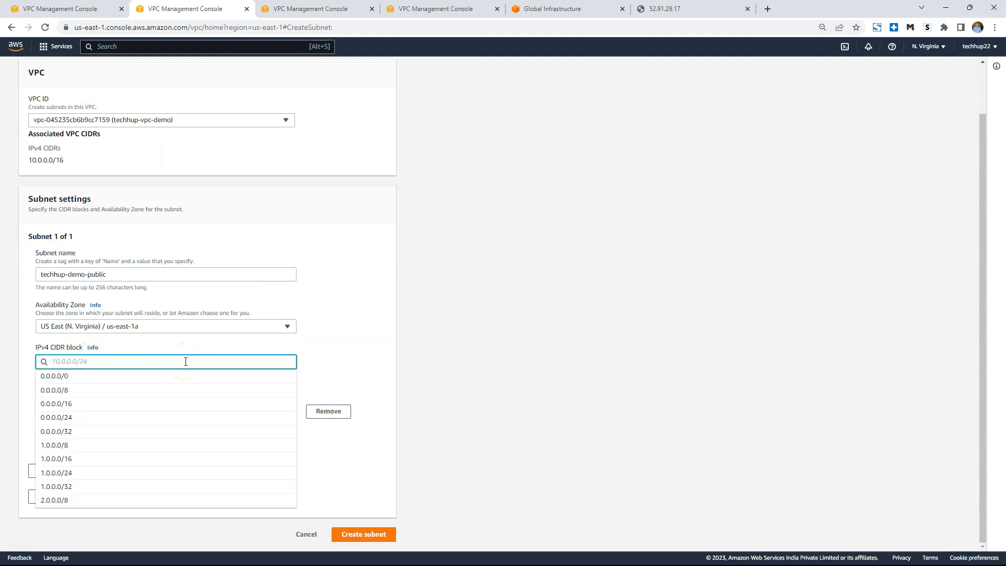
{"action": "key", "text": "Down"}
{"action": "key", "text": "Down"}
{"action": "key", "text": "Down"}
{"action": "key", "text": "Down"}
{"action": "key", "text": "Down"}
{"action": "key", "text": "Down"}
{"action": "key", "text": "Down"}
{"action": "key", "text": "Down"}
{"action": "key", "text": "Return"}
{"action": "key", "text": "BackSpace"}
{"action": "type", "text": "1"}
{"action": "left_click", "coordinate": [425, 360]}
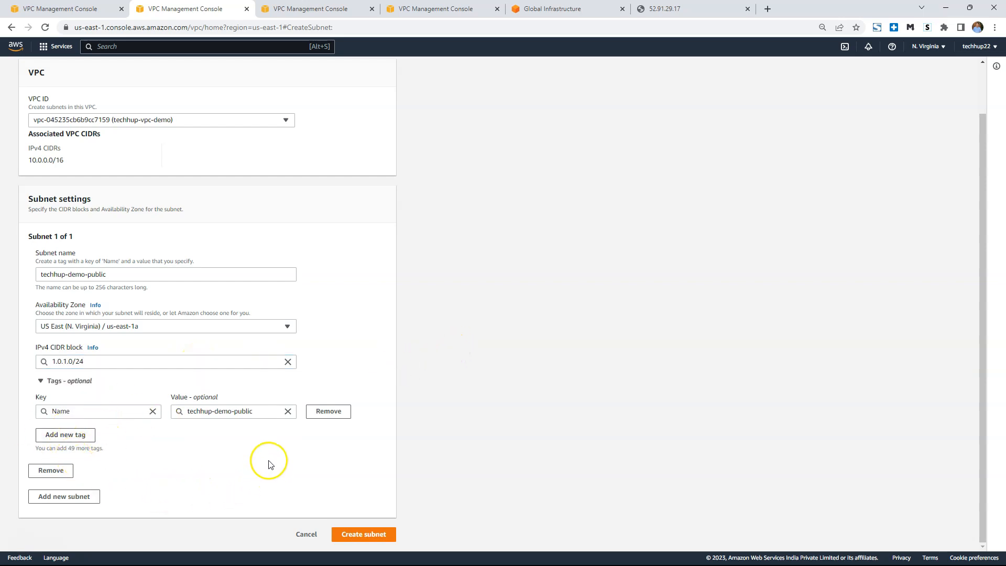
{"action": "scroll", "coordinate": [285, 356], "scroll_direction": "up", "scroll_amount": 2}
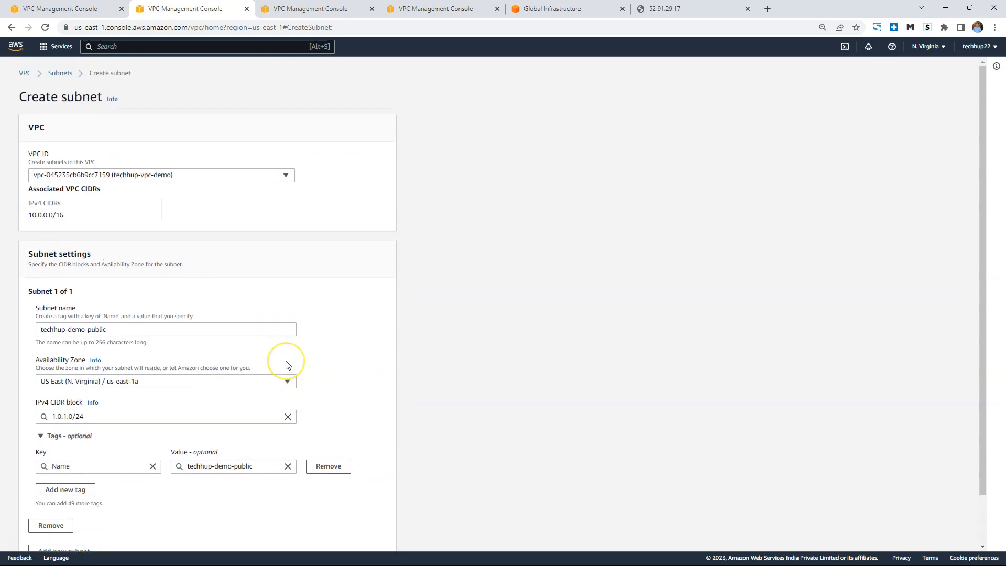
{"action": "scroll", "coordinate": [285, 364], "scroll_direction": "down", "scroll_amount": 2}
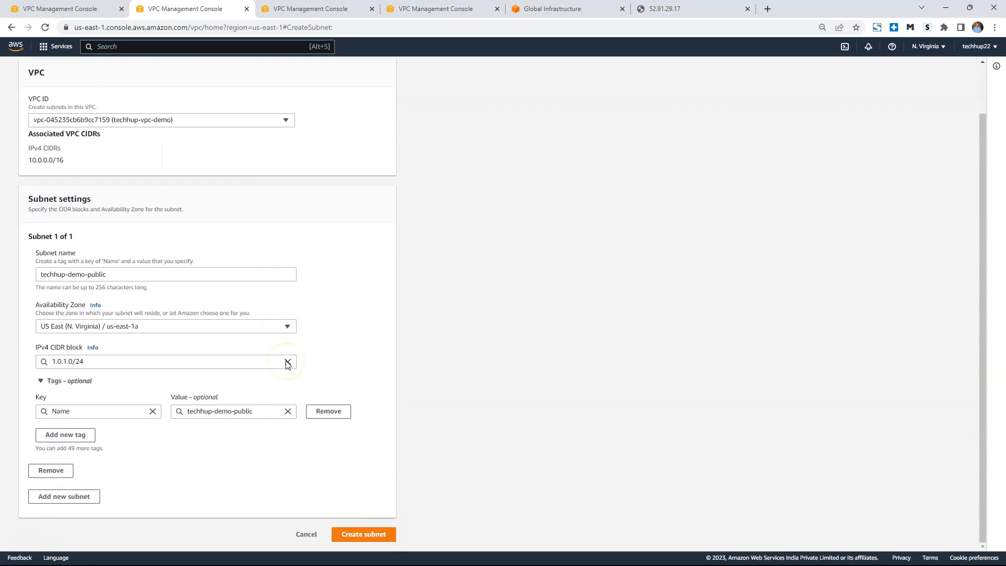
{"action": "left_click", "coordinate": [370, 538]}
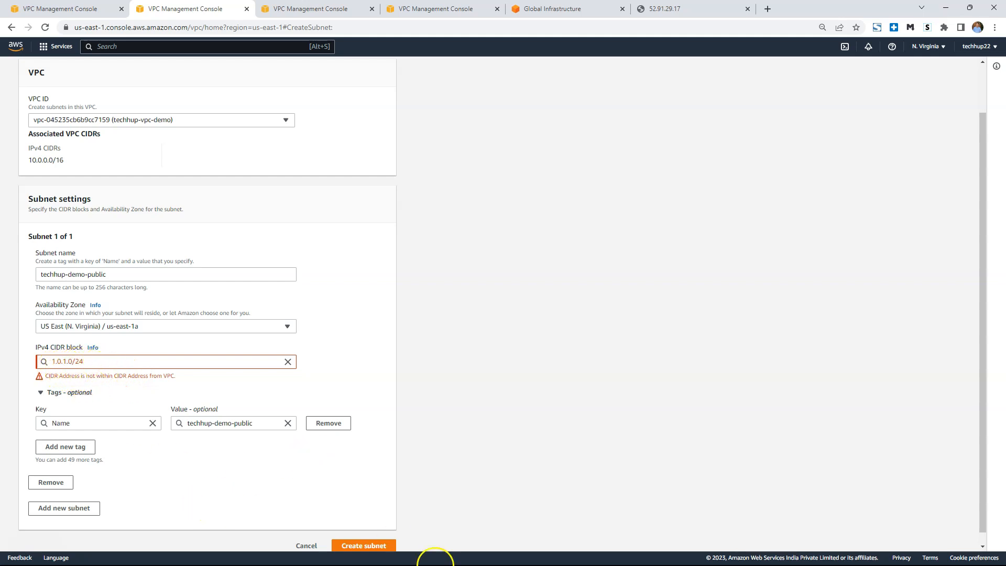
Consult the subnet slide and correct the subnet's IPv4 CIDR block to 10.0.1.0/24.
{"action": "mouse_move", "coordinate": [468, 548]}
{"action": "mouse_move", "coordinate": [436, 559]}
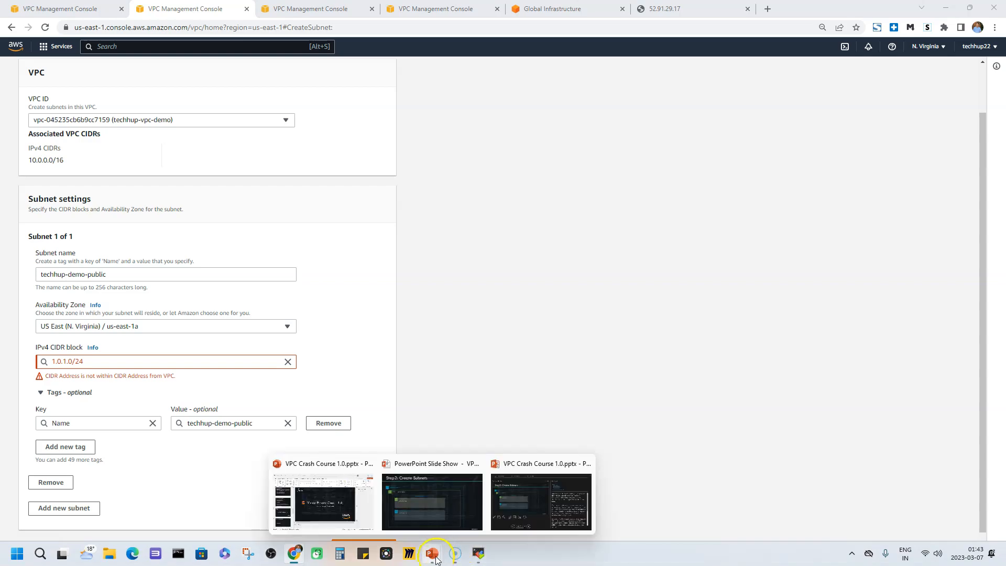
{"action": "mouse_move", "coordinate": [450, 489]}
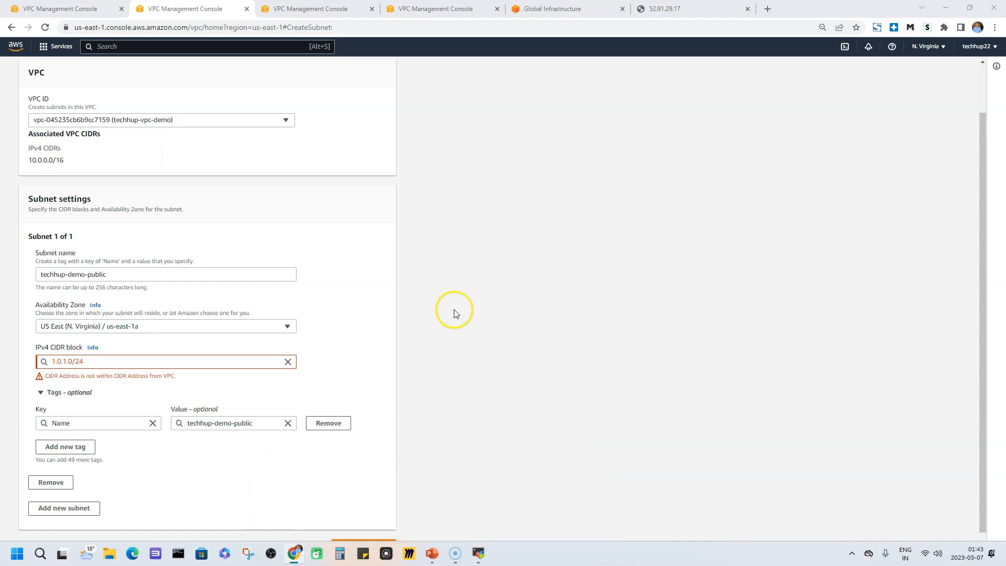
{"action": "left_click", "coordinate": [58, 361]}
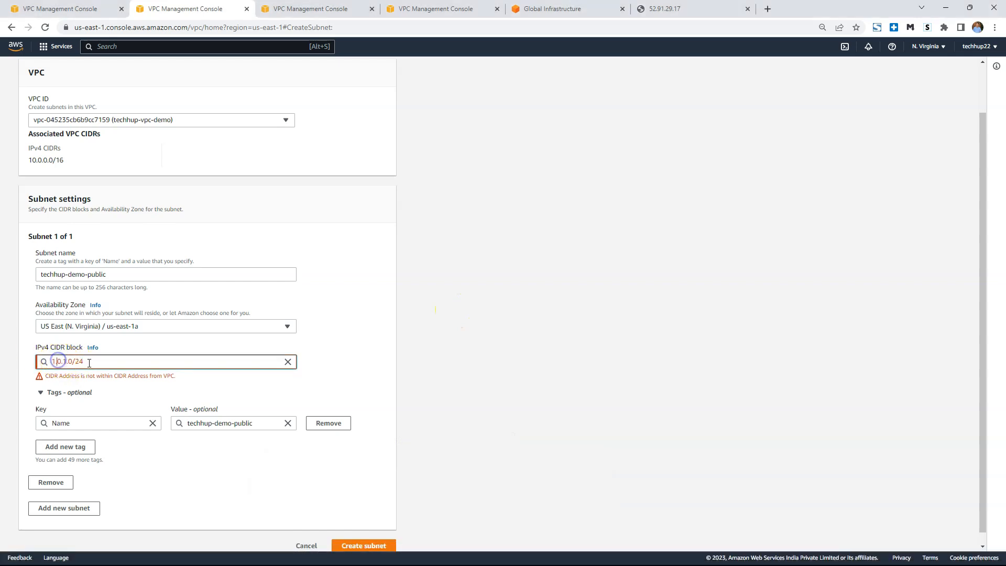
{"action": "type", "text": "0."}
{"action": "left_click", "coordinate": [344, 353]}
{"action": "left_click", "coordinate": [87, 366]}
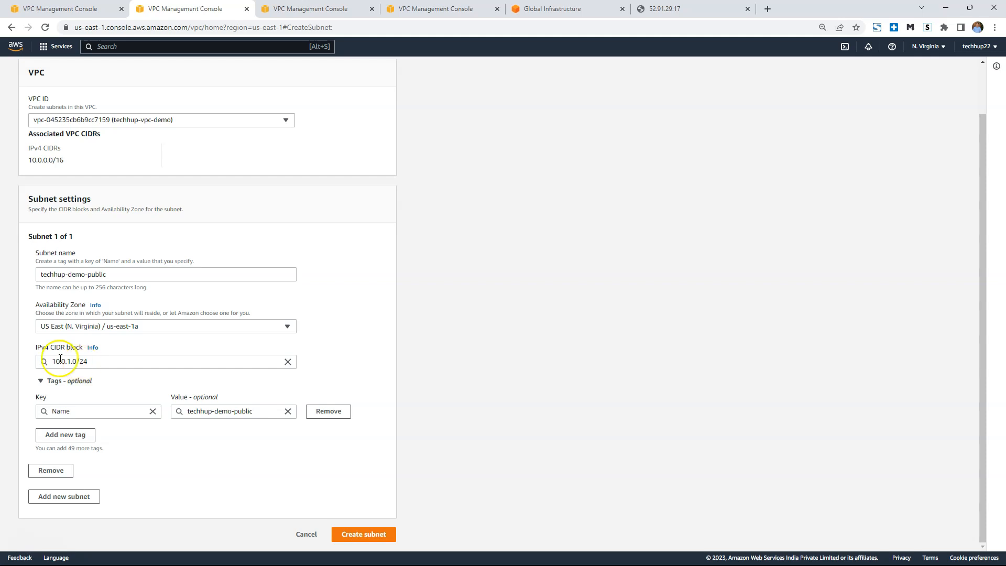
Create the techhup-demo-public subnet with the entered settings.
{"action": "left_click", "coordinate": [97, 361]}
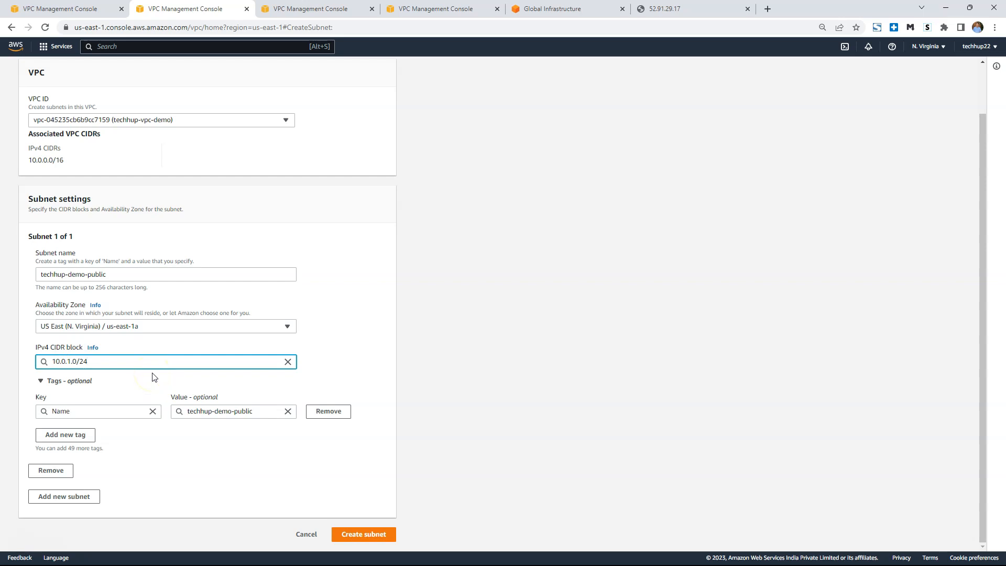
{"action": "left_click", "coordinate": [367, 533]}
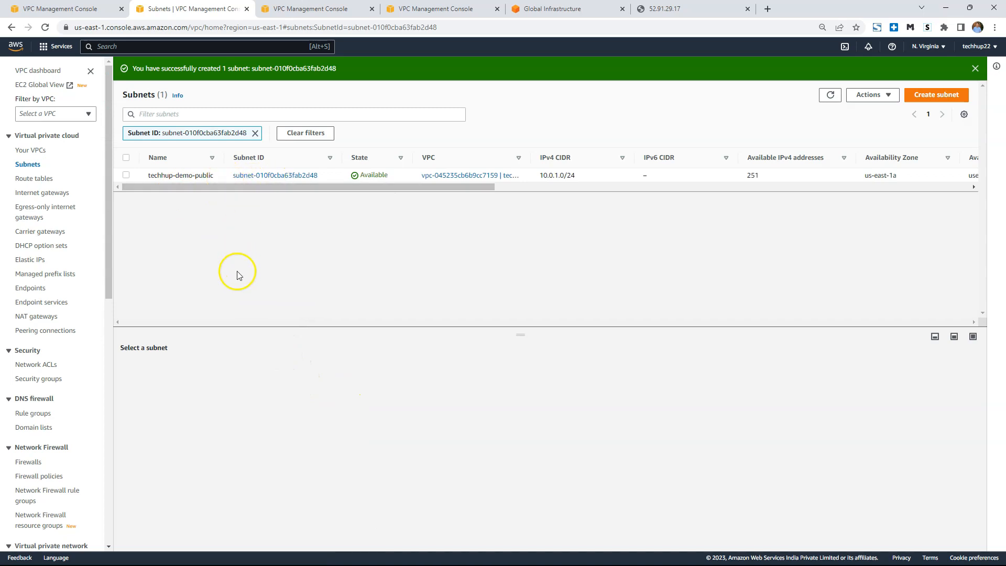
{"action": "mouse_move", "coordinate": [209, 182]}
Start creating another subnet and assign it to the techhup-vpc-demo VPC.
{"action": "left_click", "coordinate": [938, 95]}
{"action": "left_click", "coordinate": [145, 174]}
{"action": "left_click", "coordinate": [140, 208]}
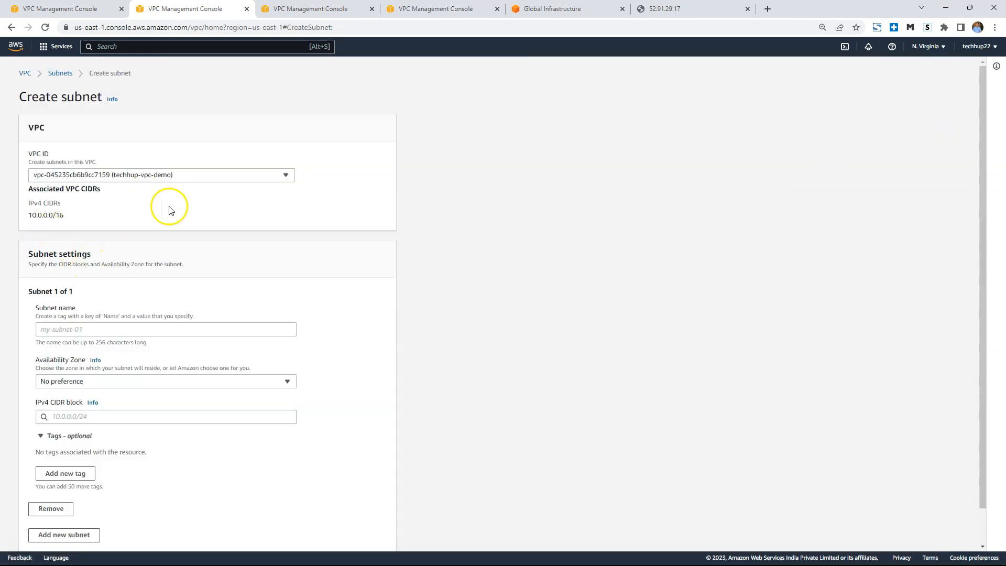
Name the second subnet techhup-demo-private and place it in availability zone us-east-1a.
{"action": "left_click", "coordinate": [108, 329]}
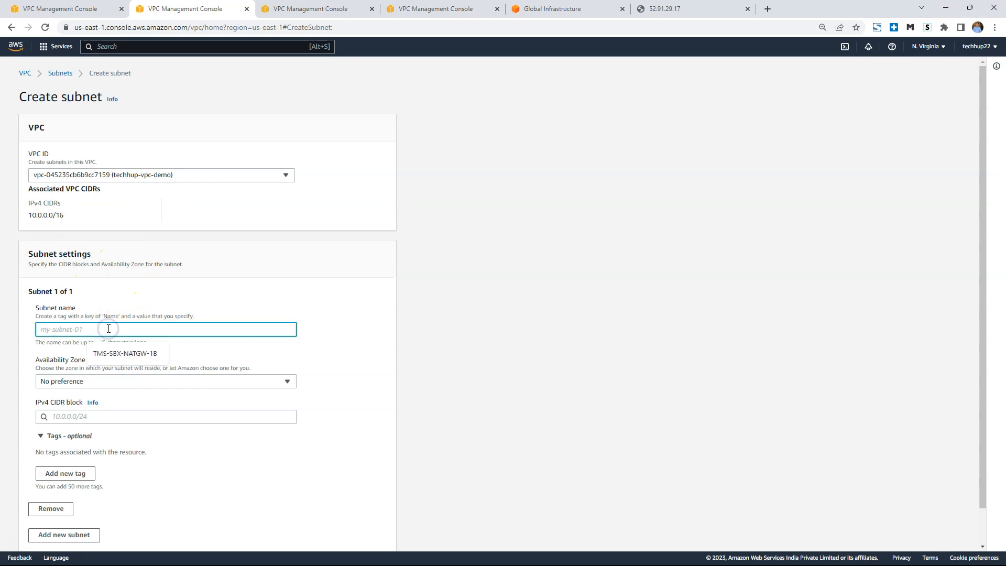
{"action": "key", "text": "ctrl+v"}
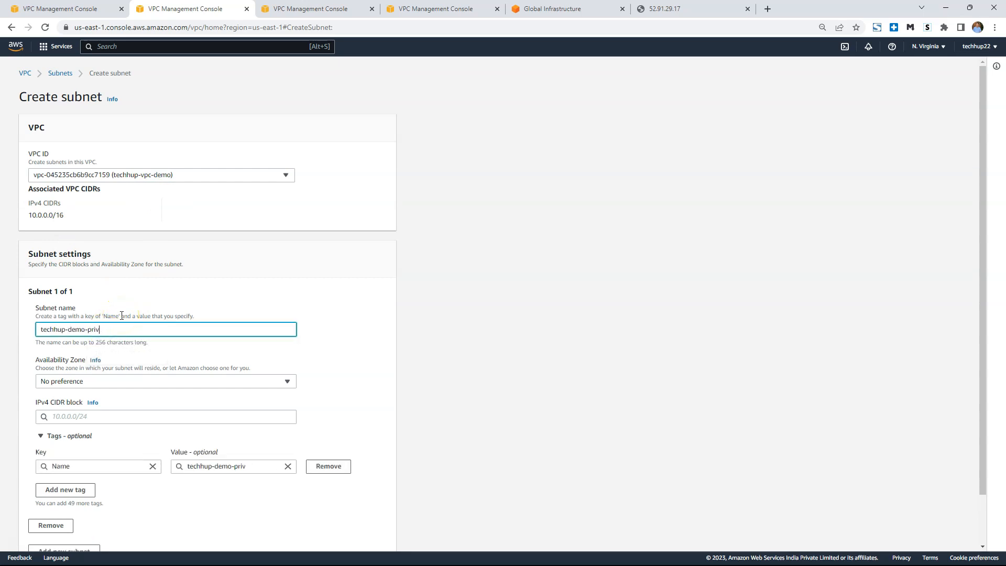
{"action": "left_click", "coordinate": [233, 381]}
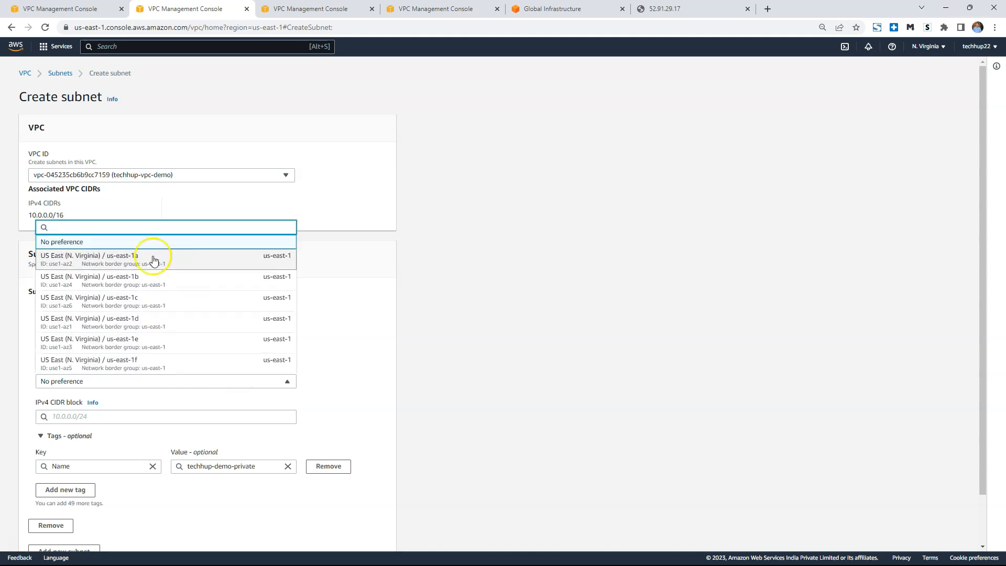
{"action": "left_click", "coordinate": [121, 258]}
{"action": "scroll", "coordinate": [367, 322], "scroll_direction": "down", "scroll_amount": 1}
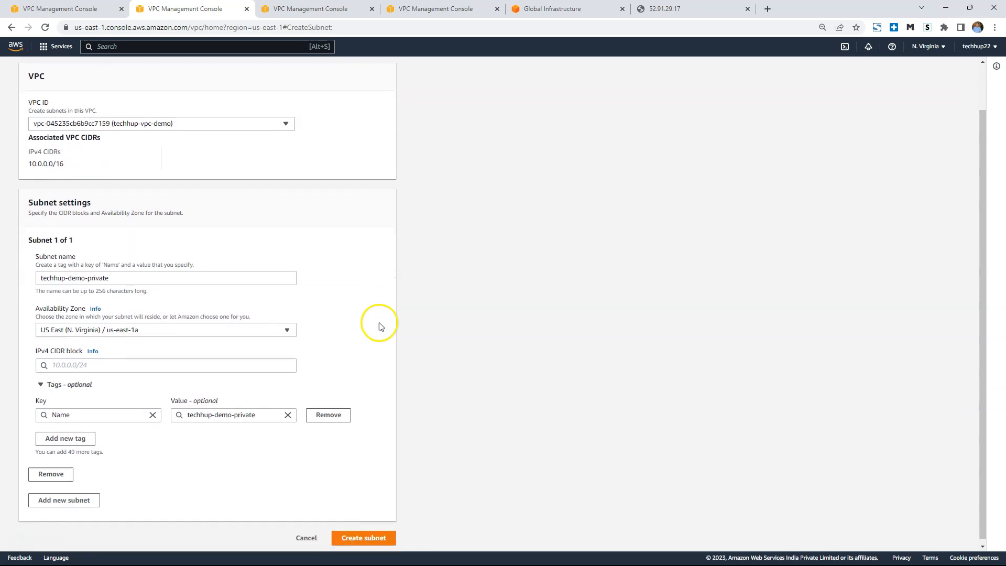
Set the private subnet's IPv4 CIDR block to 10.0.2.0/24 and create the subnet.
{"action": "left_click", "coordinate": [100, 362]}
{"action": "type", "text": "10"}
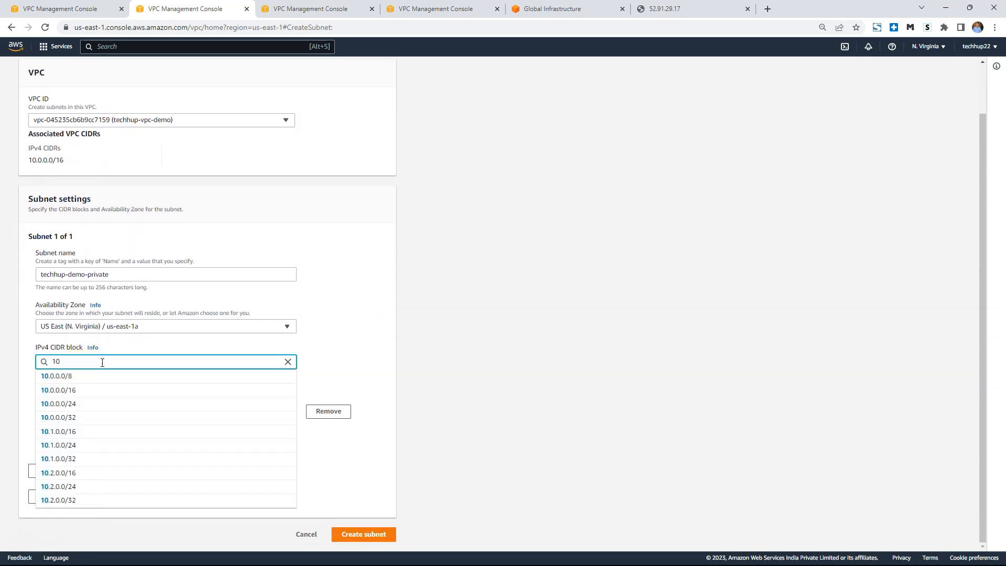
{"action": "type", "text": ".0.2.0/24"}
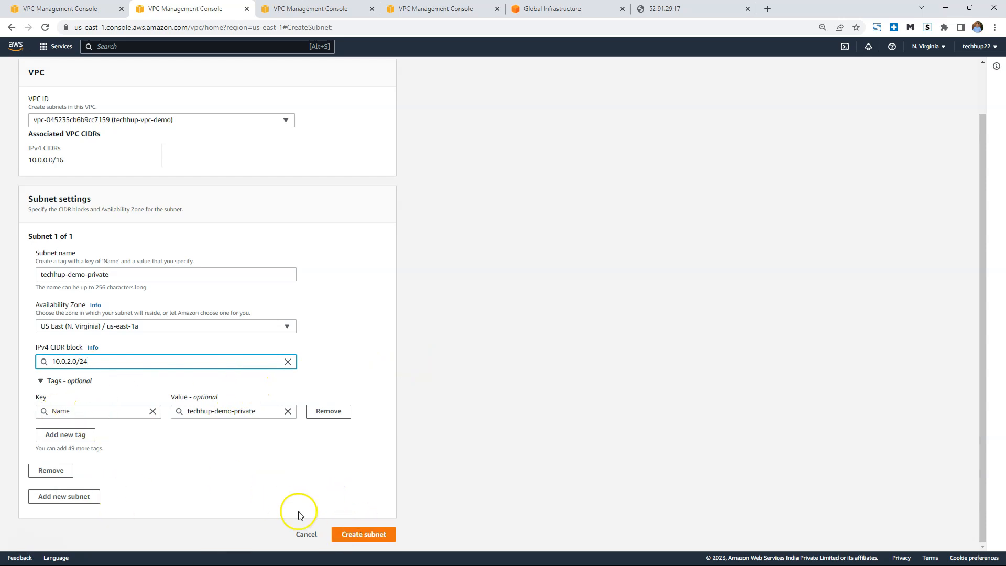
{"action": "left_click", "coordinate": [376, 537]}
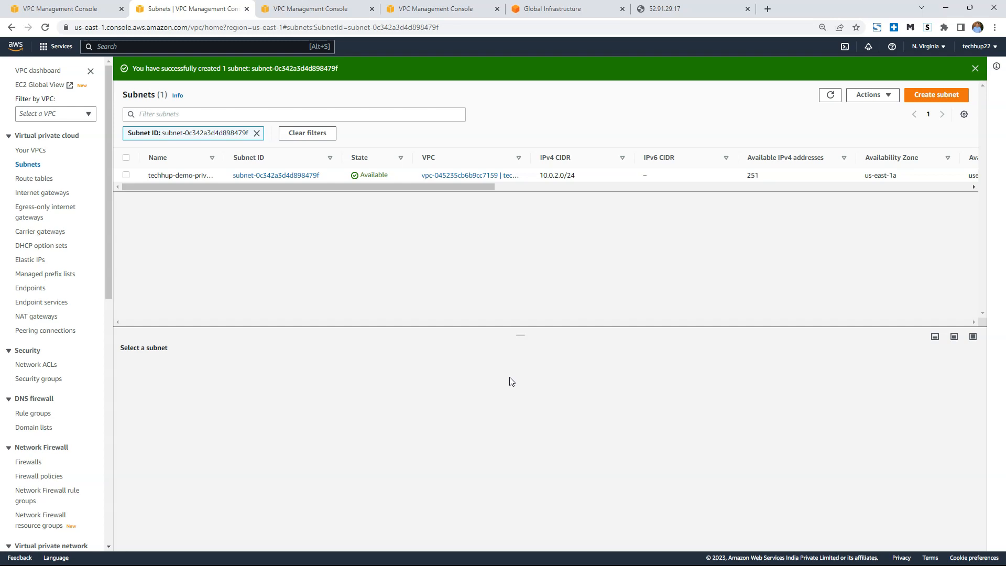
List all subnets, filter them by the VPC vpc-045235cb6b9cc7159 and widen the Name column to read the full names.
{"action": "left_click", "coordinate": [29, 164]}
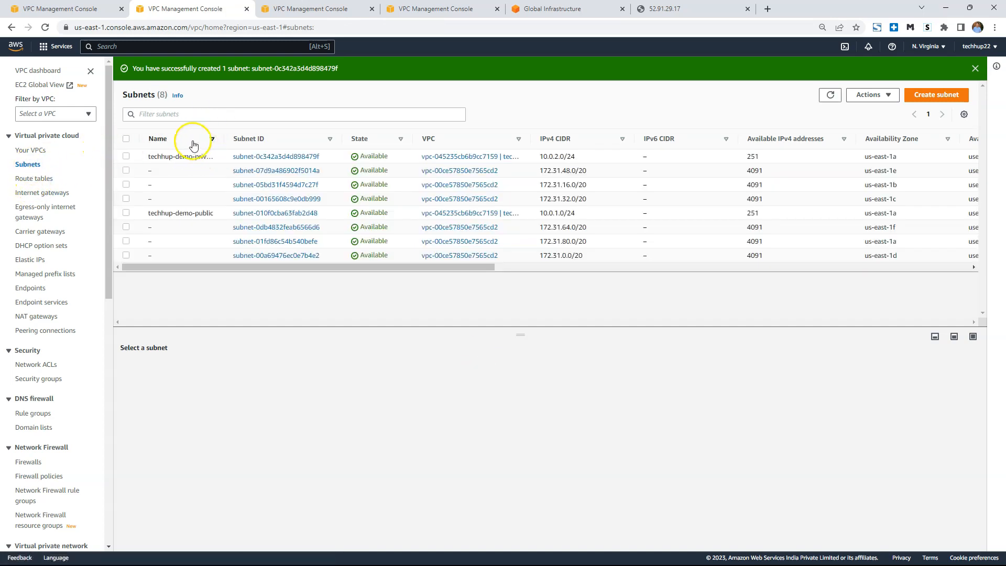
{"action": "left_click", "coordinate": [173, 113]}
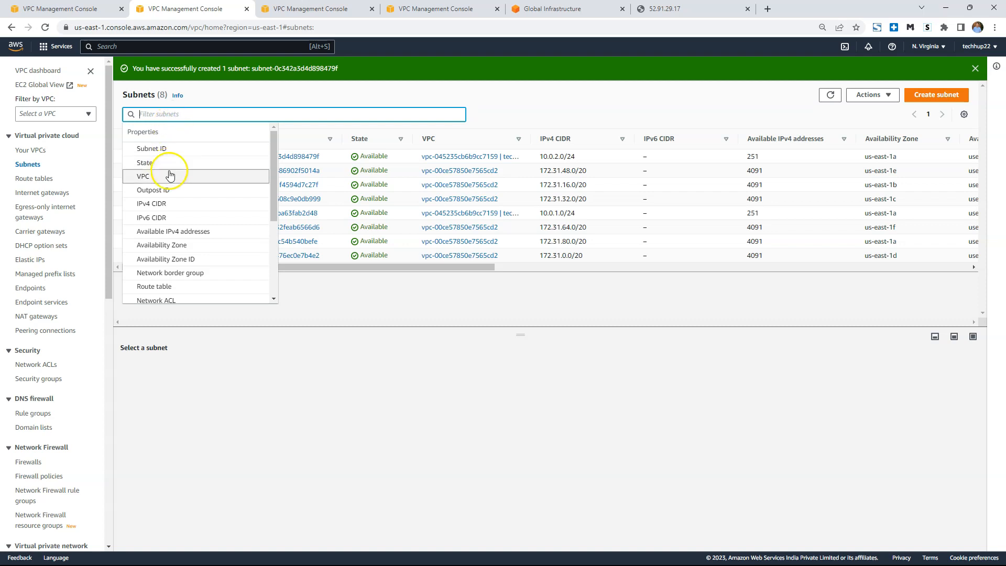
{"action": "left_click", "coordinate": [152, 176]}
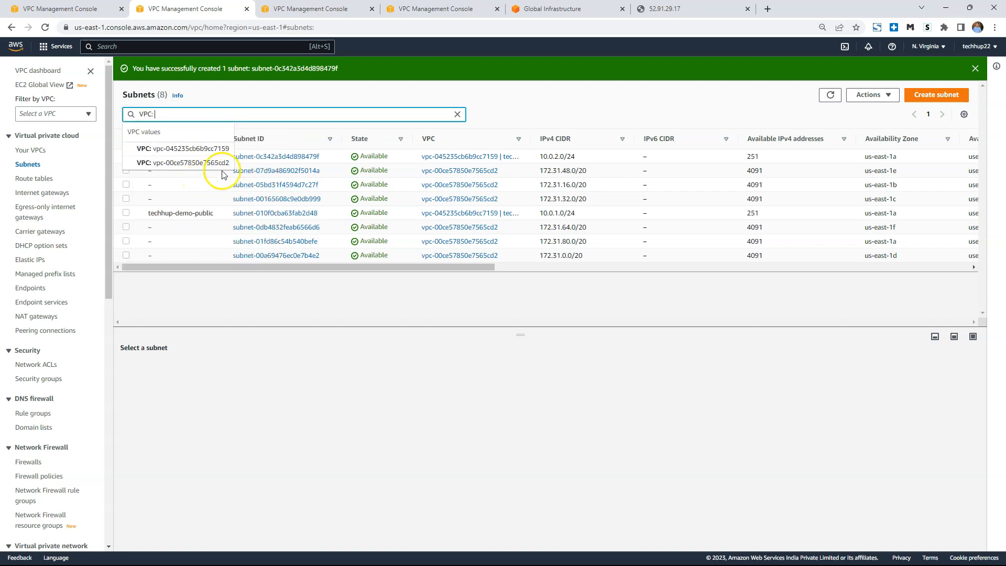
{"action": "left_click", "coordinate": [202, 151]}
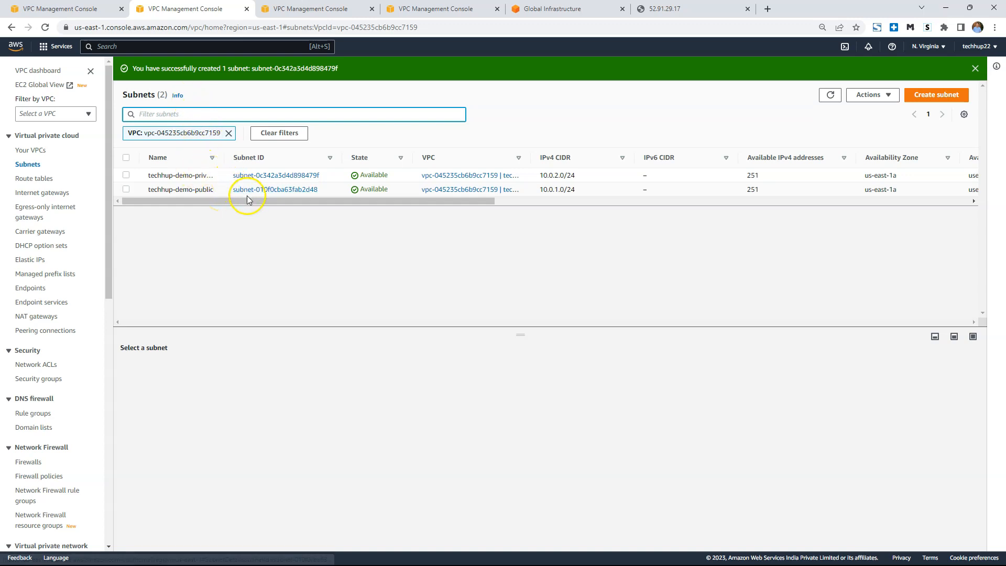
{"action": "left_click_drag", "start_coordinate": [225, 157], "coordinate": [391, 158]}
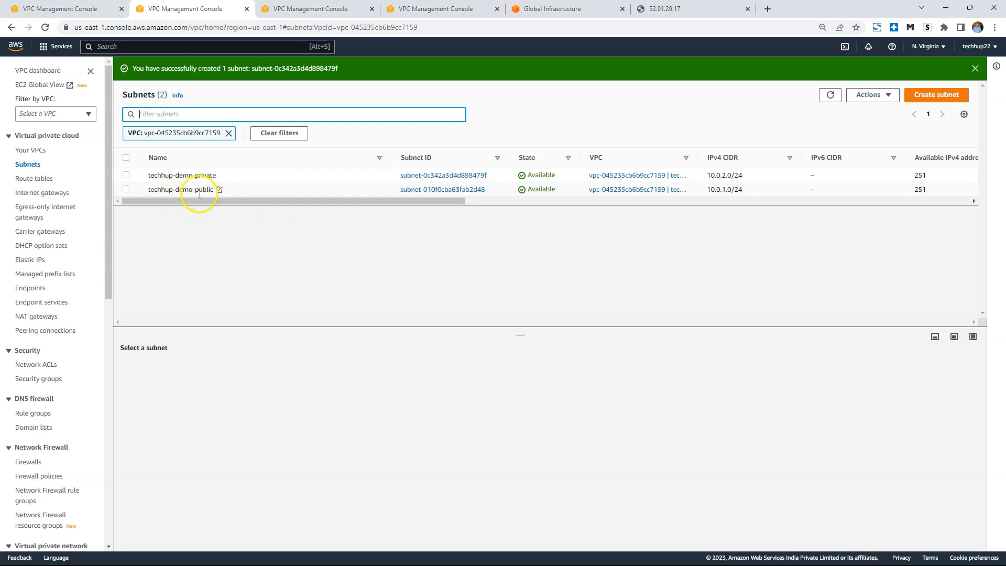
Open the details of the techhup-demo-public subnet and examine the routes in its associated route table.
{"action": "left_click", "coordinate": [442, 189]}
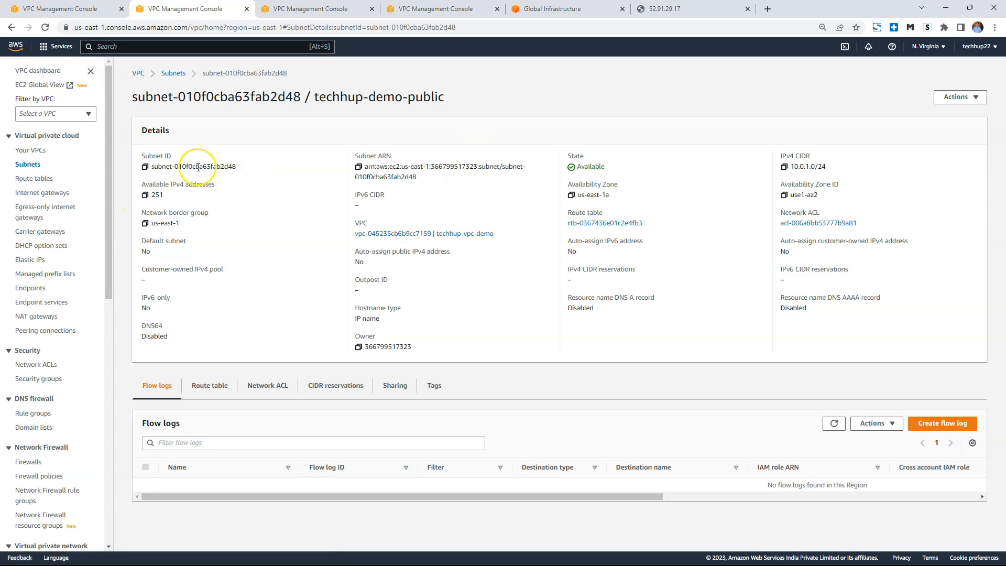
{"action": "left_click", "coordinate": [621, 229]}
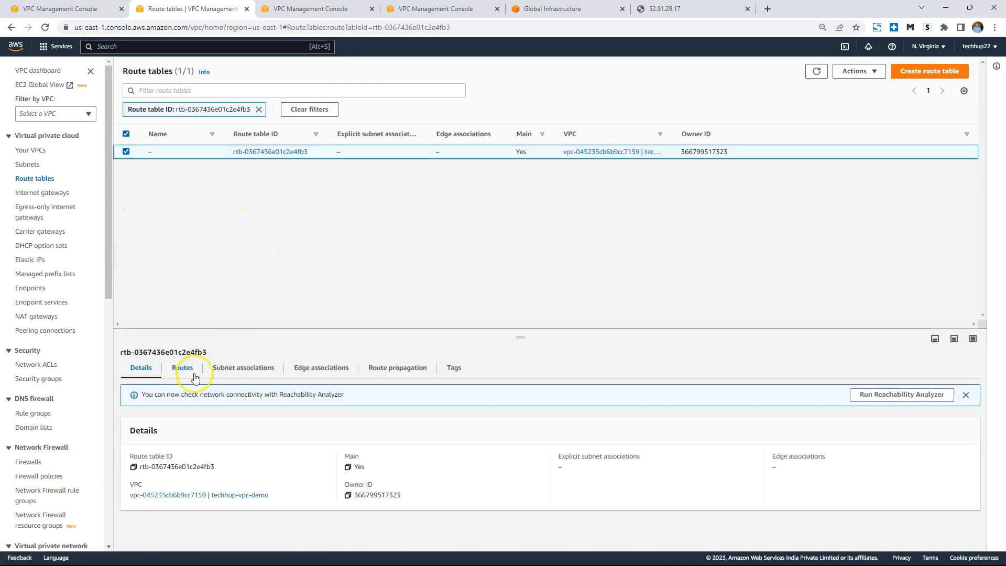
{"action": "left_click", "coordinate": [182, 367]}
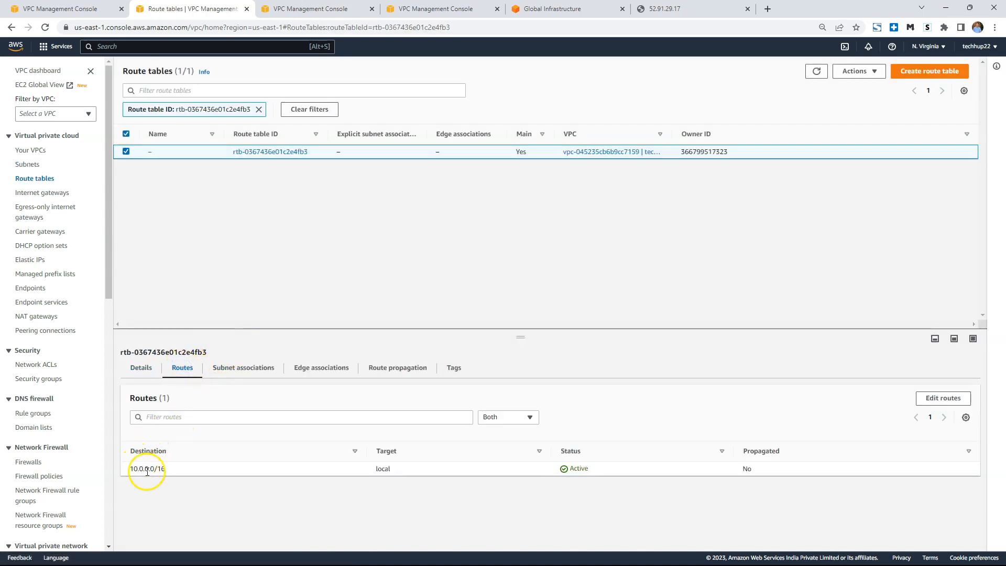
{"action": "left_click_drag", "start_coordinate": [130, 468], "coordinate": [580, 481]}
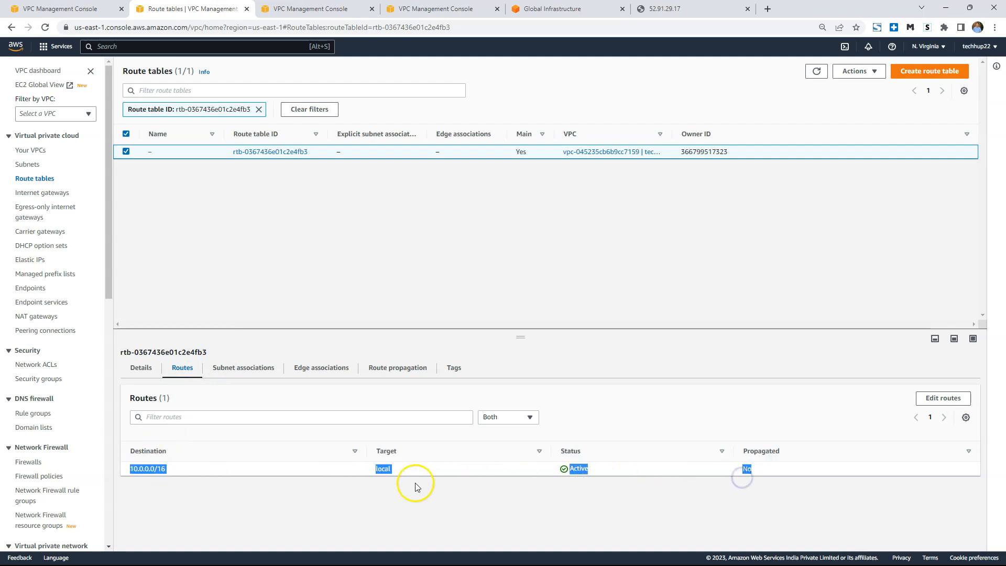
{"action": "left_click", "coordinate": [250, 439]}
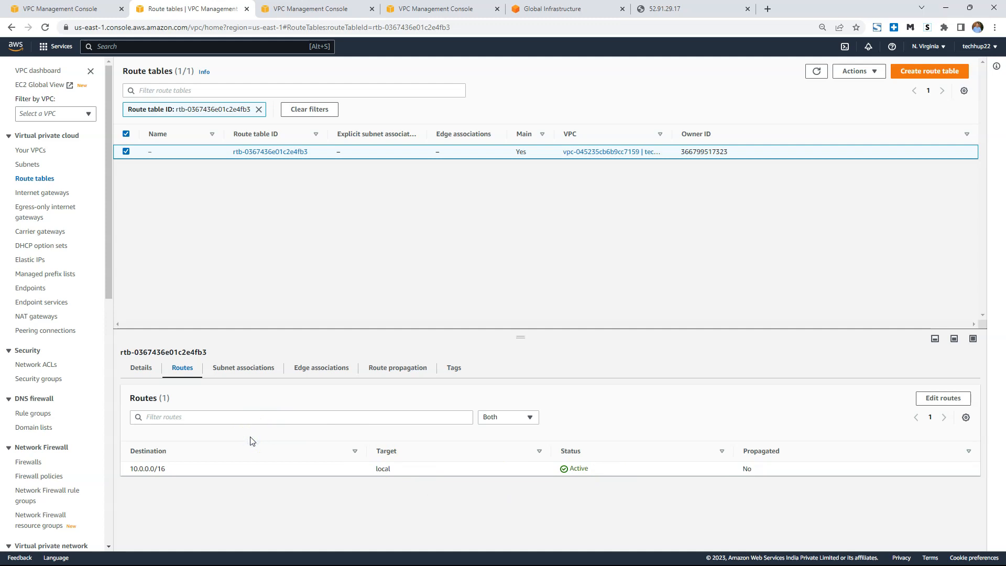
{"action": "mouse_move", "coordinate": [514, 563]}
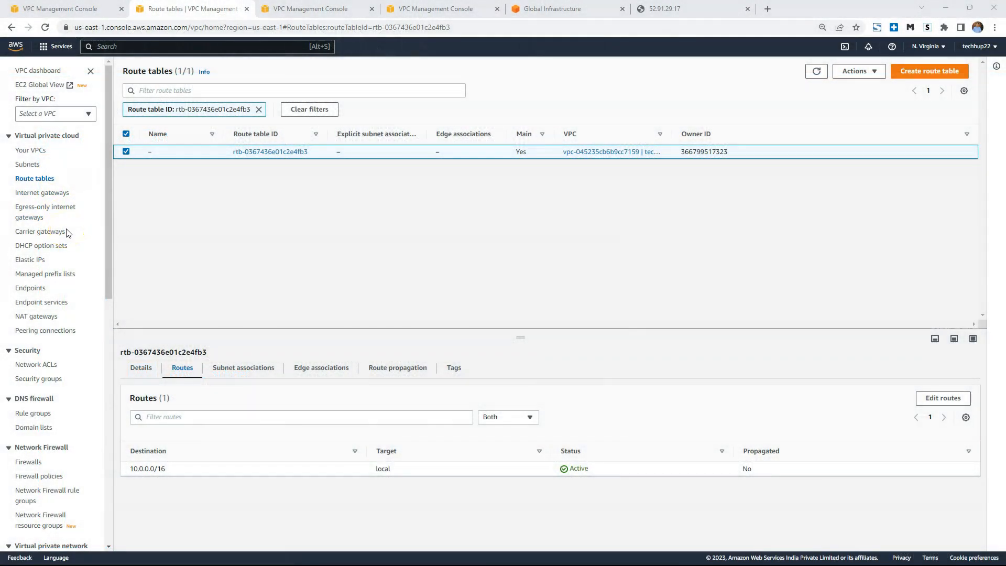
Open the network ACL of techhup-vpc-demo and examine its subnet associations, inbound rules and outbound rules.
{"action": "scroll", "coordinate": [60, 277], "scroll_direction": "down", "scroll_amount": 1}
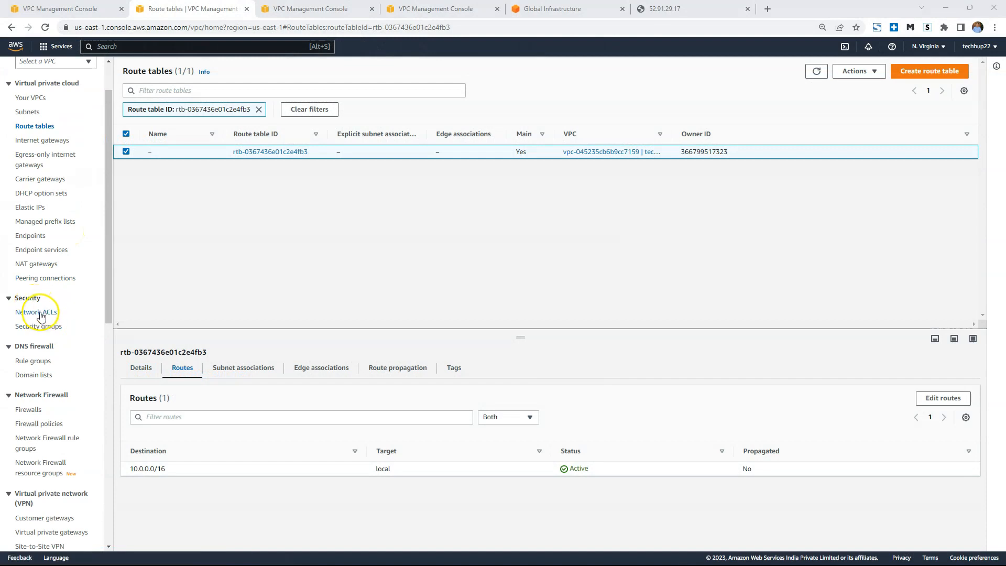
{"action": "left_click", "coordinate": [39, 313]}
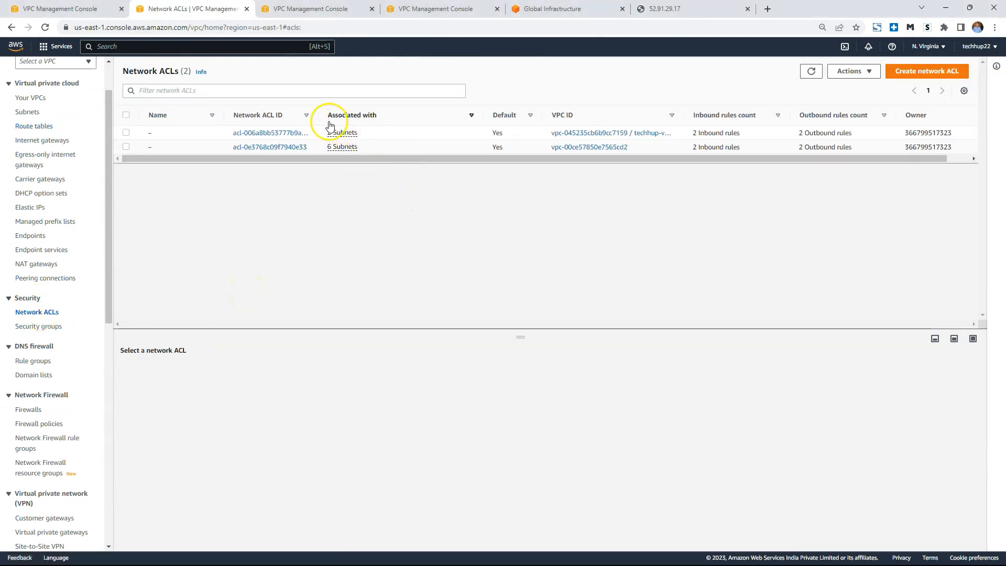
{"action": "left_click", "coordinate": [289, 133]}
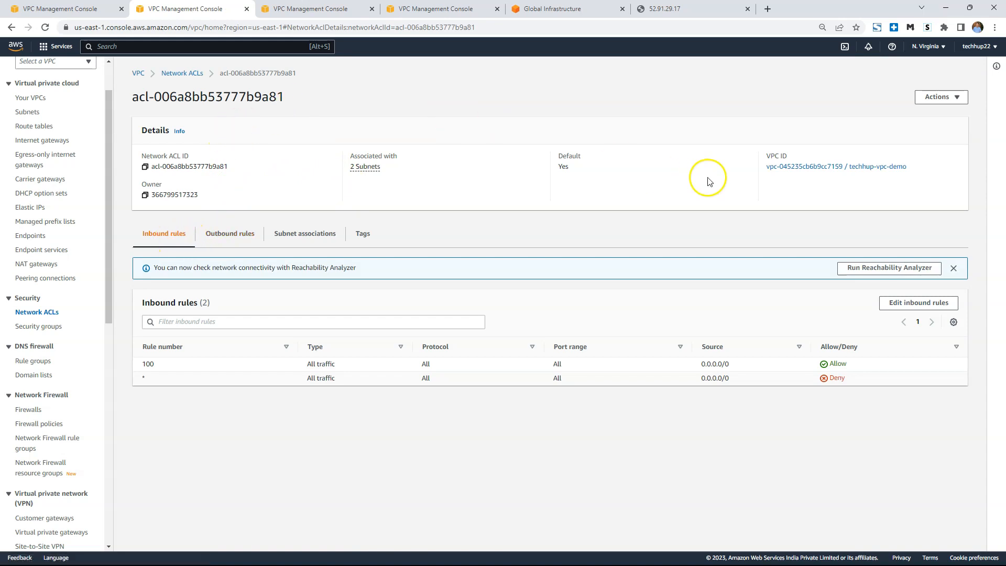
{"action": "left_click", "coordinate": [307, 235]}
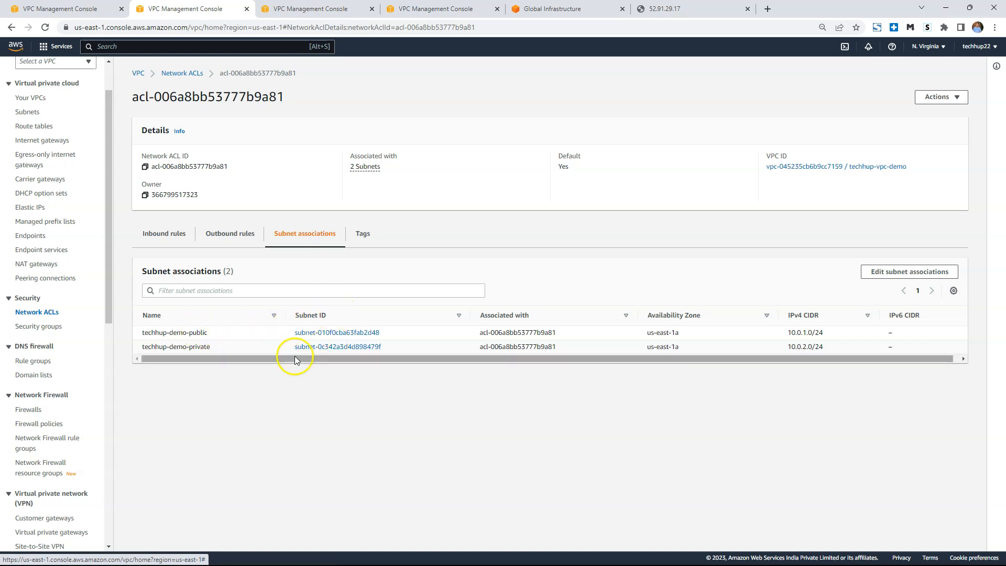
{"action": "left_click", "coordinate": [175, 234]}
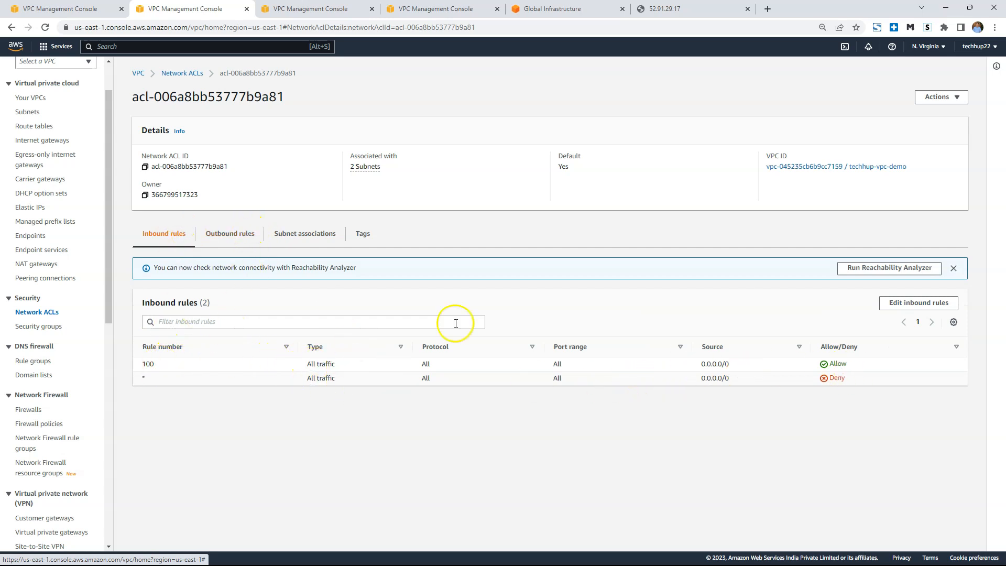
{"action": "left_click", "coordinate": [256, 245]}
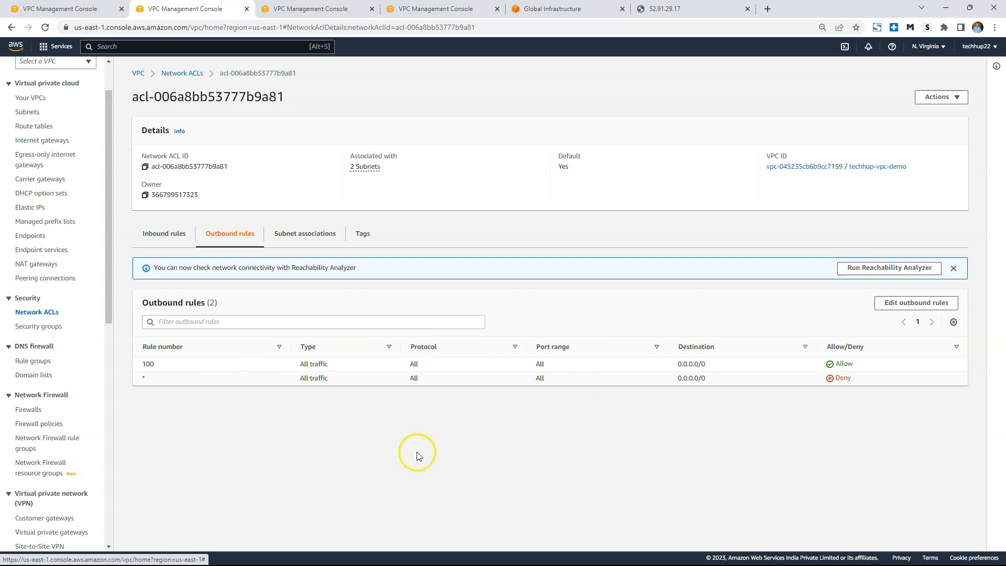
Switch to the presentation and review the Step4 slide on the internet gateway, router and public route table.
{"action": "mouse_move", "coordinate": [395, 564]}
{"action": "left_click", "coordinate": [429, 554]}
{"action": "mouse_move", "coordinate": [430, 561]}
{"action": "left_click", "coordinate": [458, 507]}
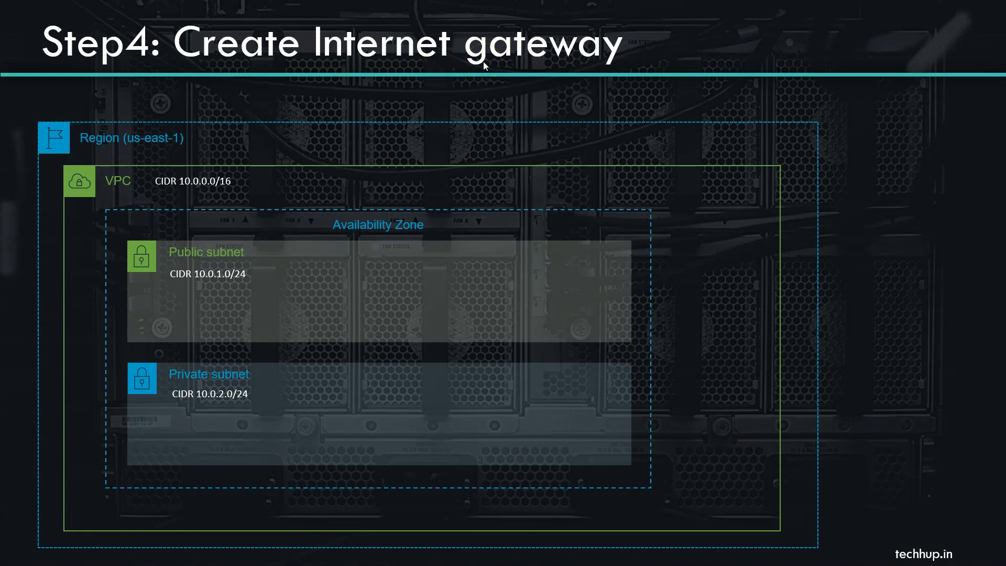
{"action": "left_click", "coordinate": [482, 147]}
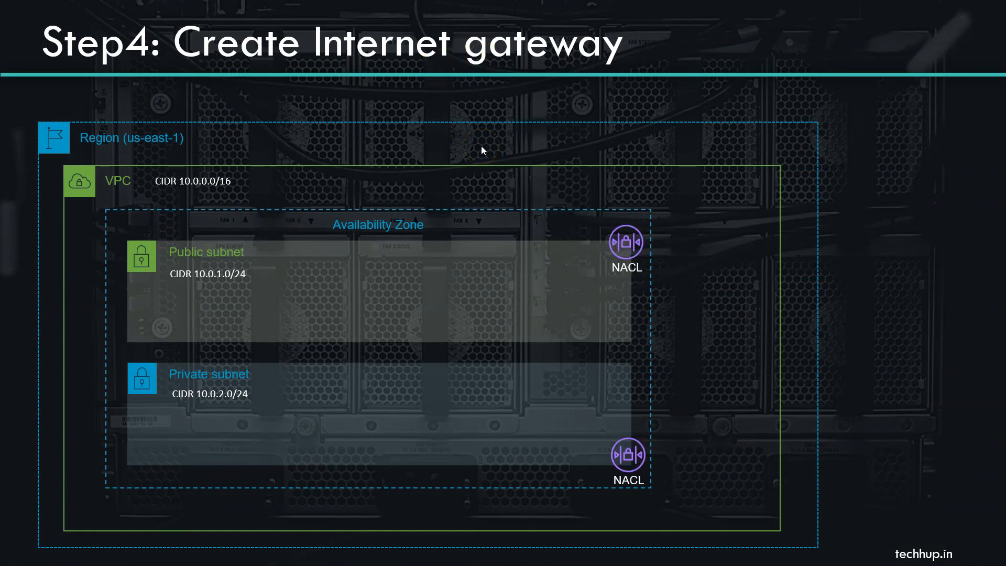
{"action": "left_click", "coordinate": [789, 284]}
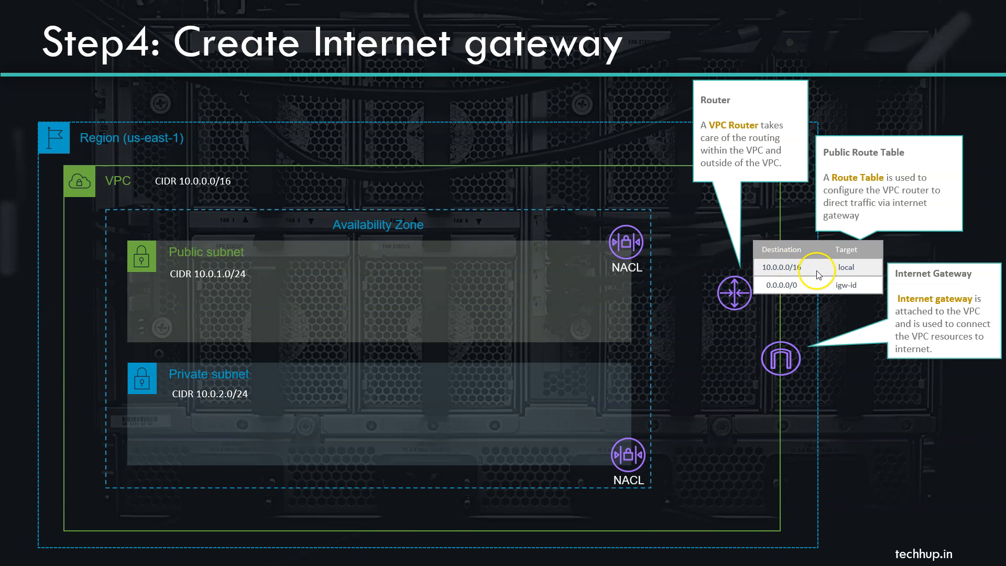
{"action": "left_click", "coordinate": [788, 266]}
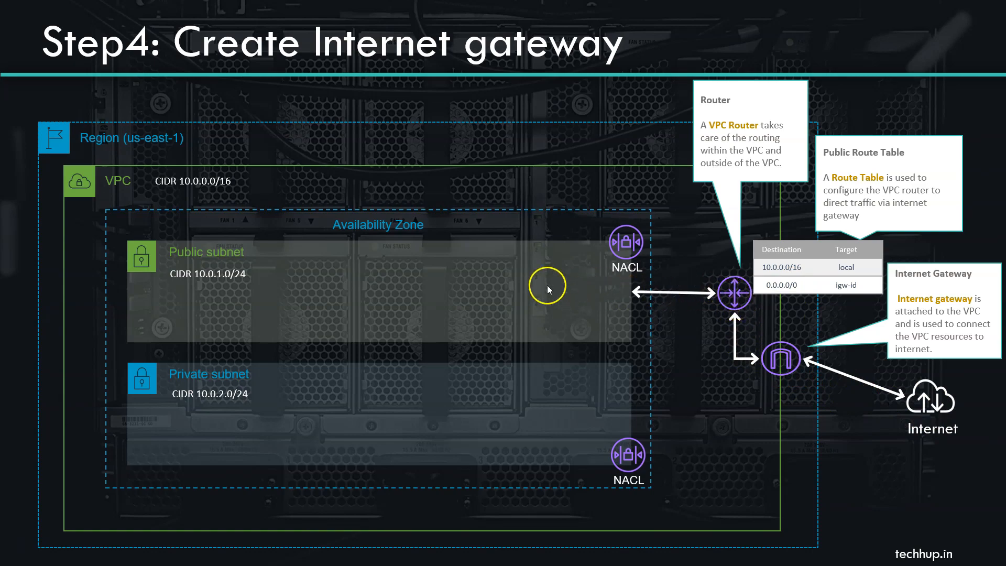
{"action": "left_click", "coordinate": [885, 329]}
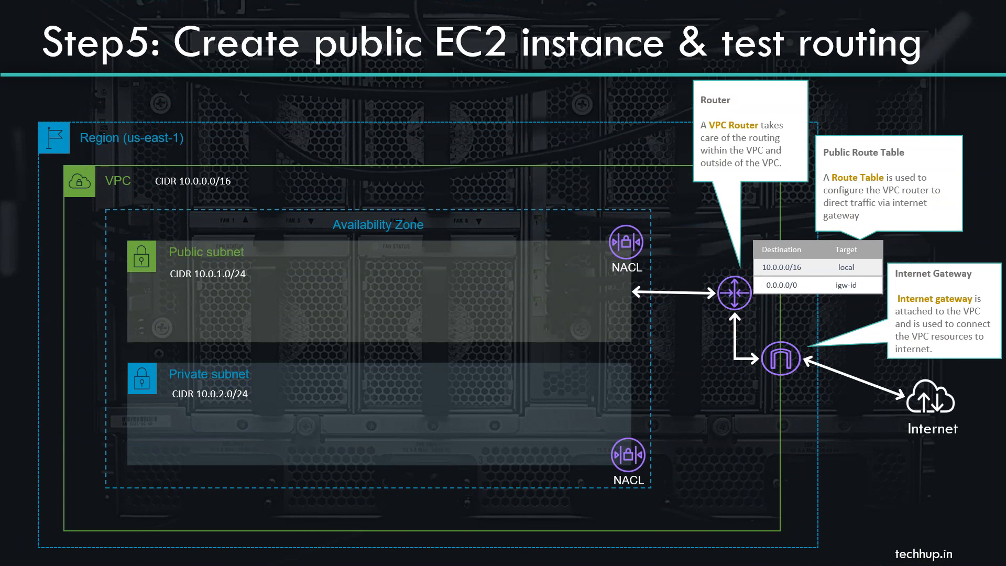
{"action": "left_click", "coordinate": [641, 327]}
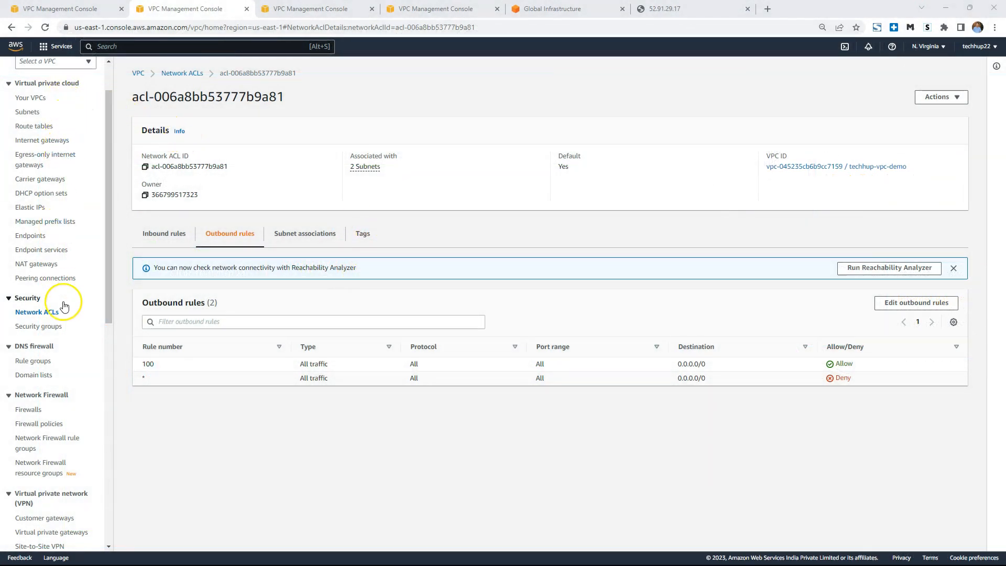
Create a new internet gateway with the name tag techhup-demo-igw.
{"action": "left_click", "coordinate": [53, 140]}
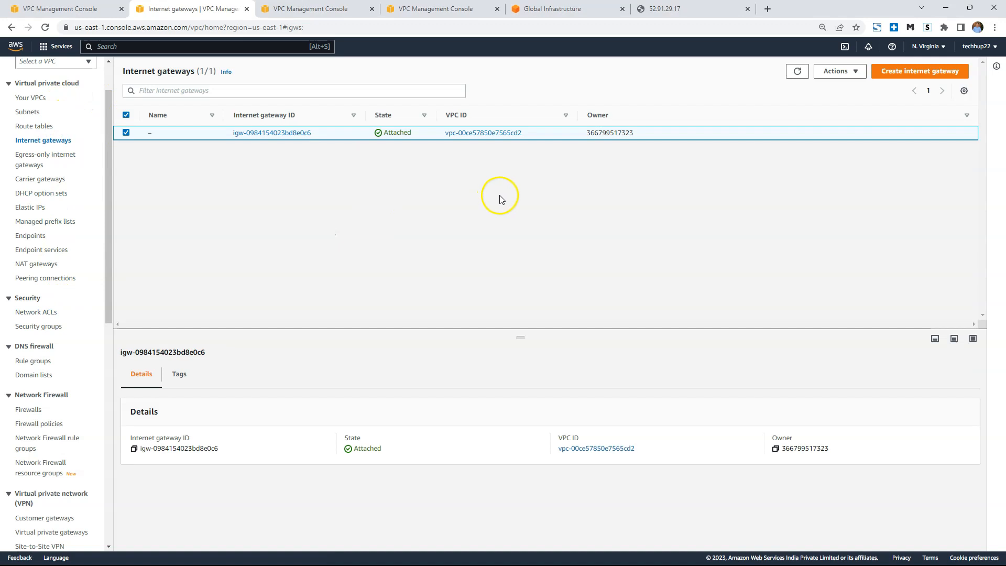
{"action": "left_click", "coordinate": [911, 72]}
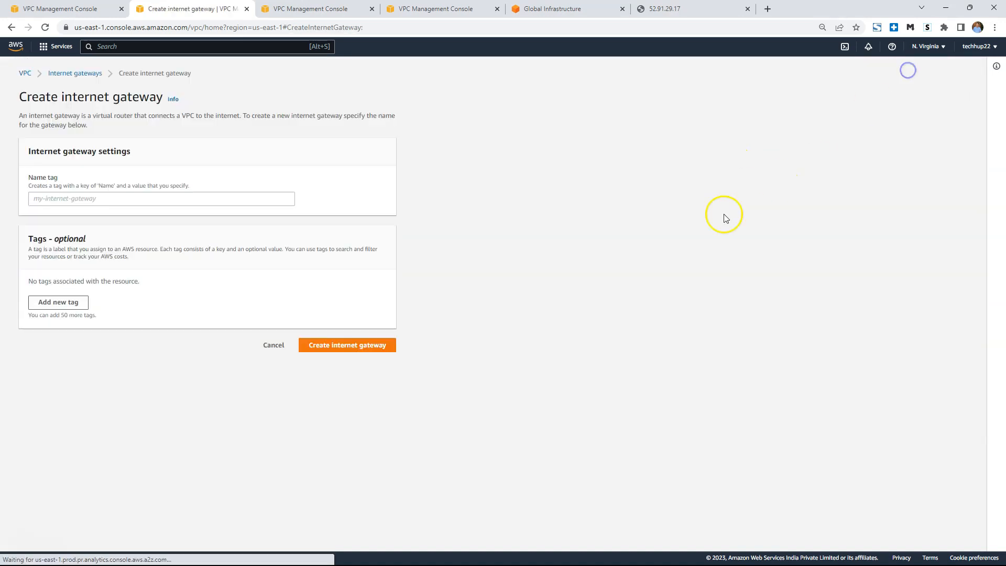
{"action": "left_click", "coordinate": [84, 198]}
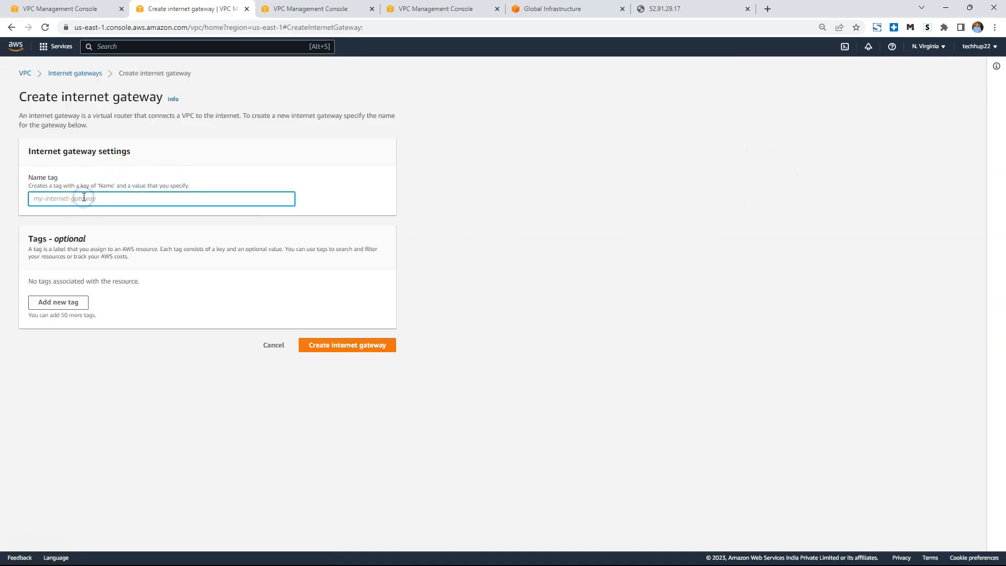
{"action": "type", "text": "techhup-demo-igw"}
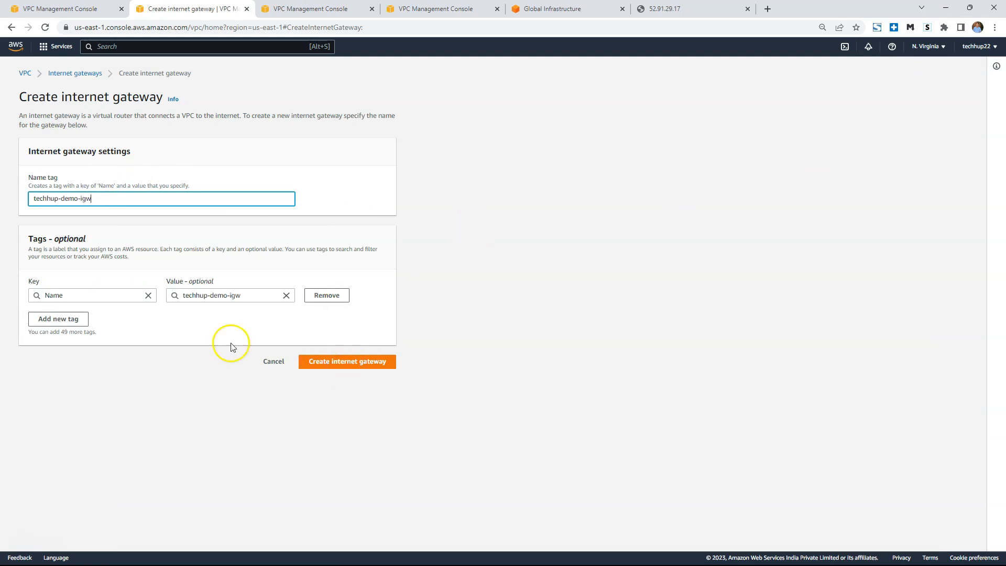
{"action": "left_click", "coordinate": [359, 362]}
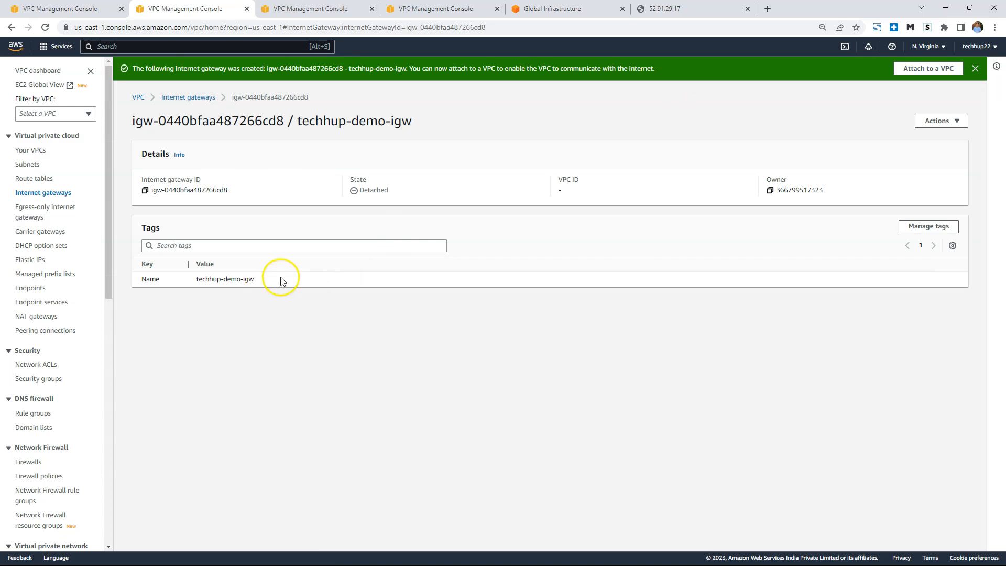
Attach the techhup-demo-igw internet gateway to the VPC techhup-vpc-demo.
{"action": "left_click", "coordinate": [943, 121]}
{"action": "left_click", "coordinate": [946, 135]}
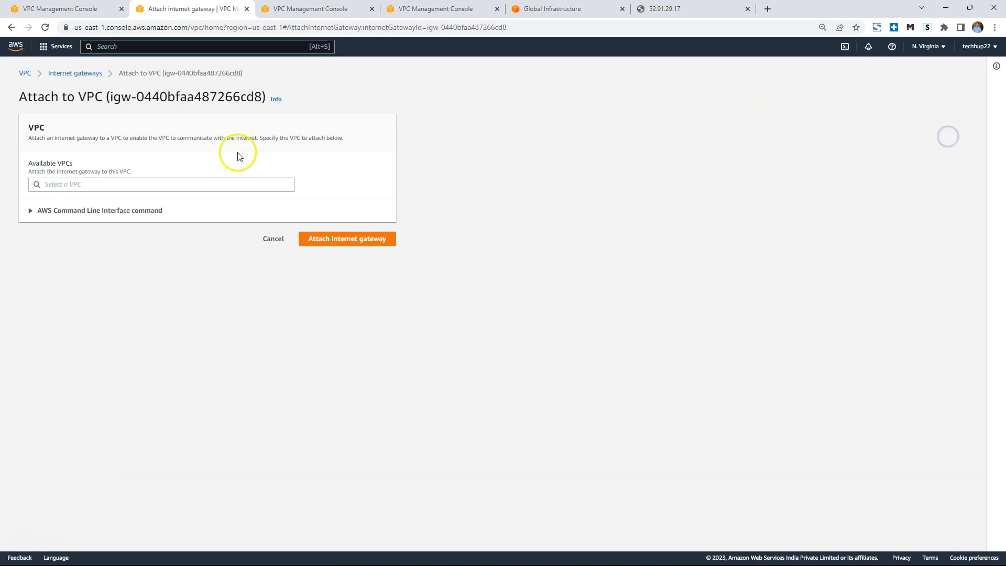
{"action": "left_click", "coordinate": [124, 184]}
{"action": "left_click", "coordinate": [131, 200]}
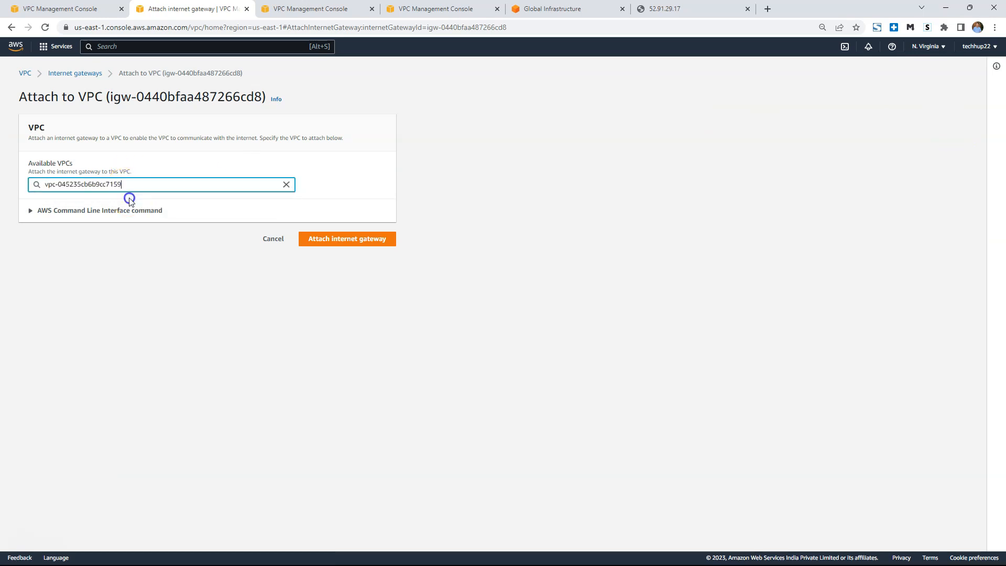
{"action": "left_click", "coordinate": [344, 239]}
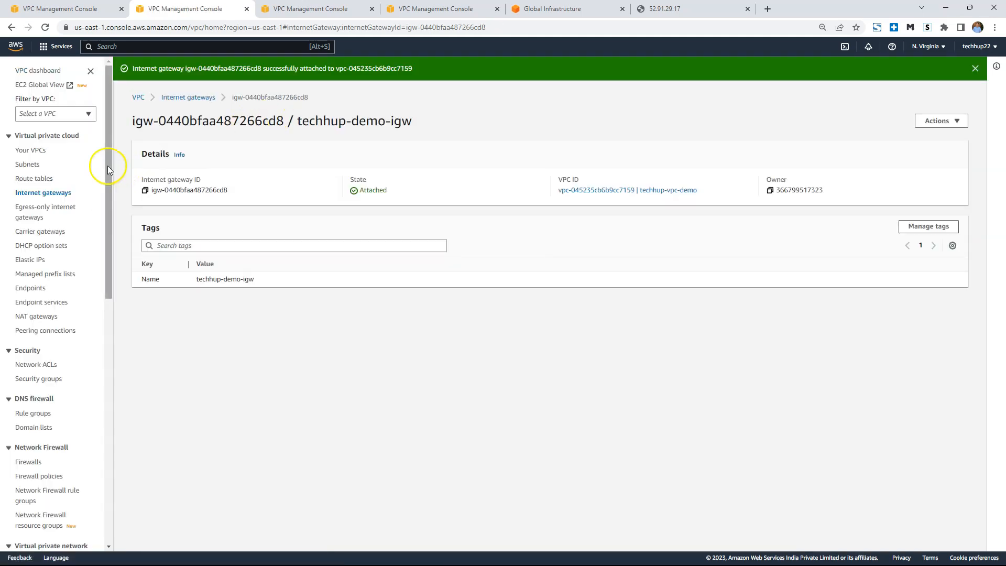
Go from the techhup-vpc-demo details to its main route table and open that table's routes for editing.
{"action": "left_click", "coordinate": [33, 151]}
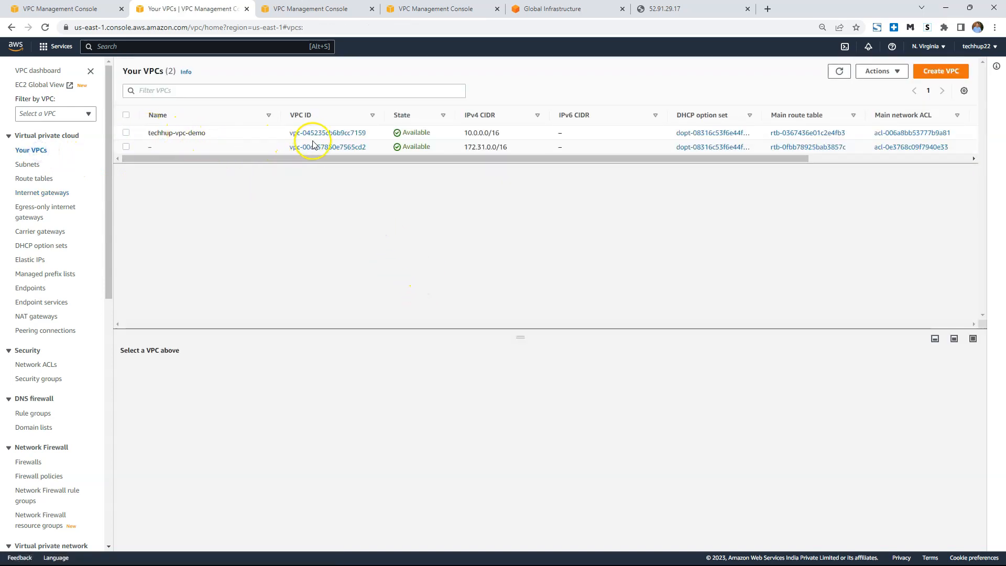
{"action": "left_click", "coordinate": [332, 133]}
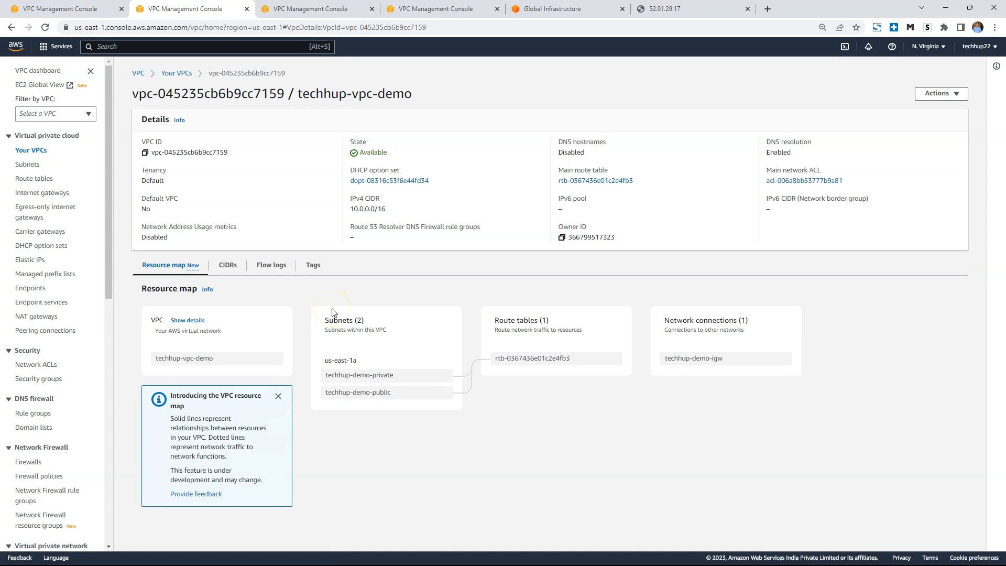
{"action": "left_click", "coordinate": [600, 182]}
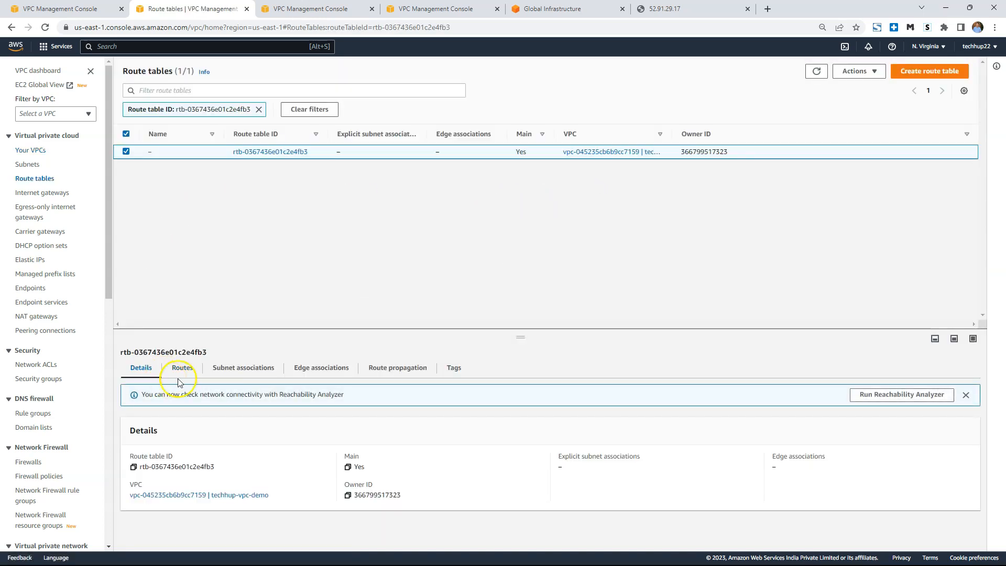
{"action": "left_click", "coordinate": [183, 369]}
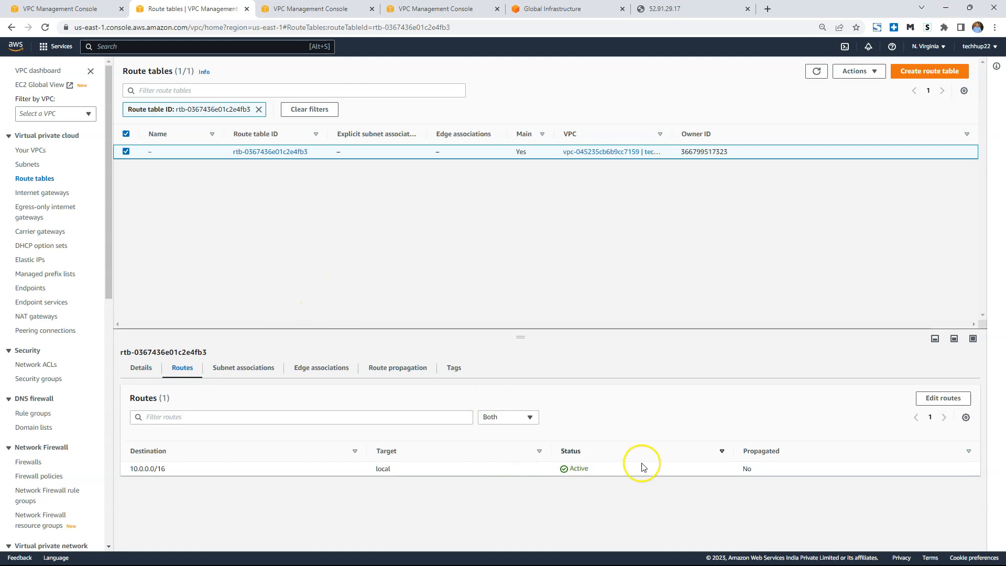
{"action": "left_click", "coordinate": [943, 397]}
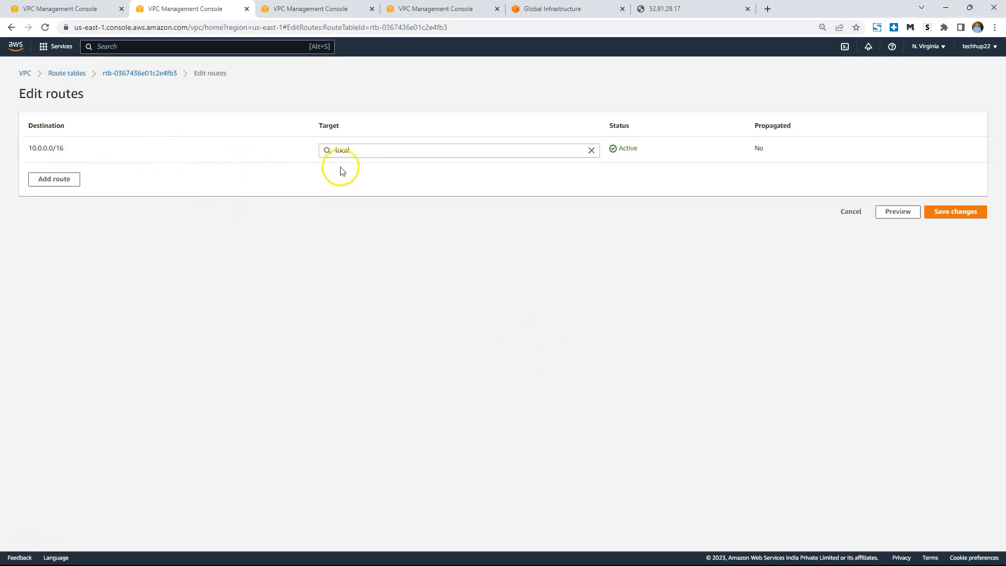
Add a route with destination 0.0.0.0/0 targeting the internet gateway igw-0440bfaa487266cd8 and save the changes.
{"action": "left_click", "coordinate": [58, 181]}
{"action": "left_click", "coordinate": [134, 175]}
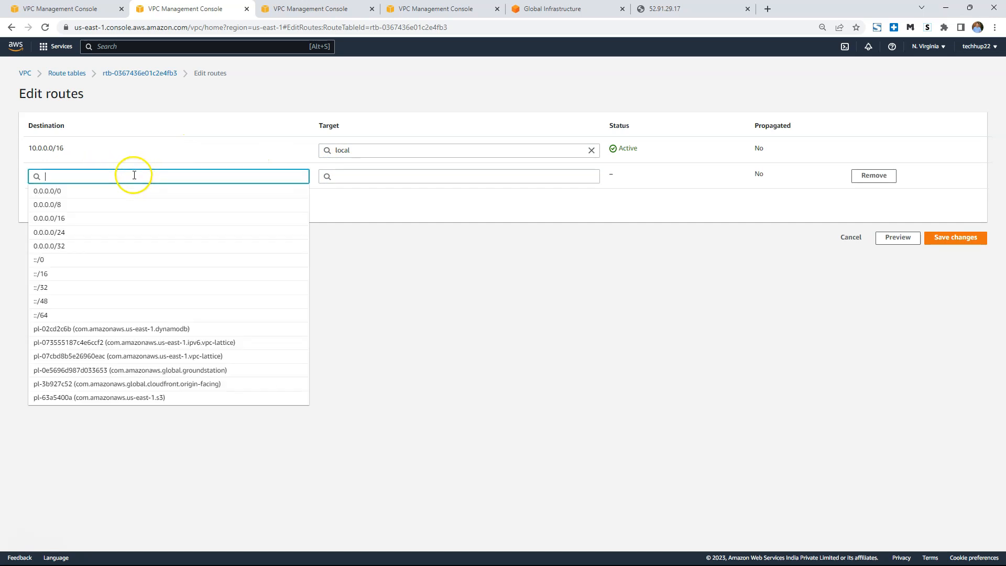
{"action": "left_click", "coordinate": [47, 190]}
{"action": "left_click", "coordinate": [400, 175]}
{"action": "left_click", "coordinate": [362, 258]}
{"action": "left_click", "coordinate": [387, 191]}
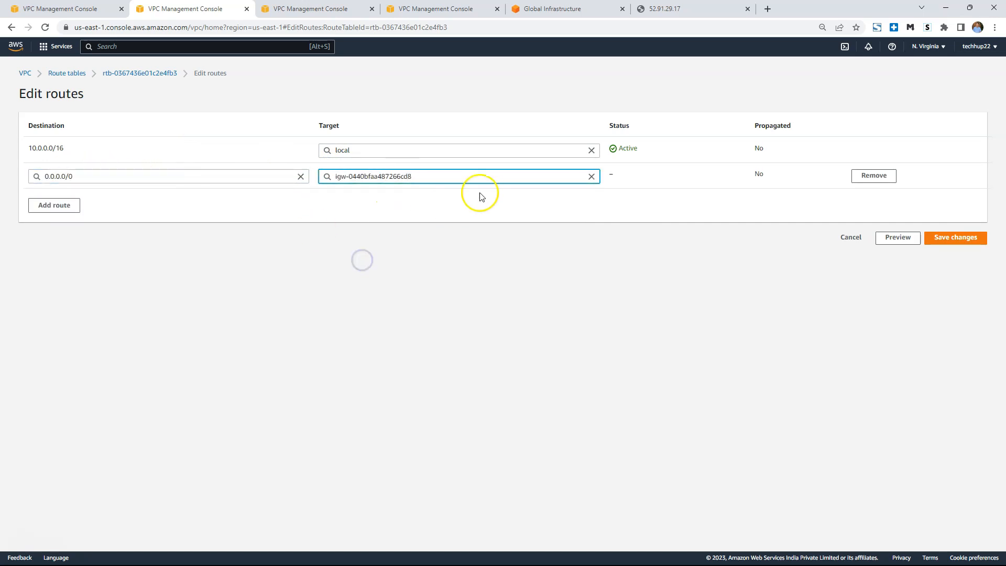
{"action": "left_click", "coordinate": [961, 240]}
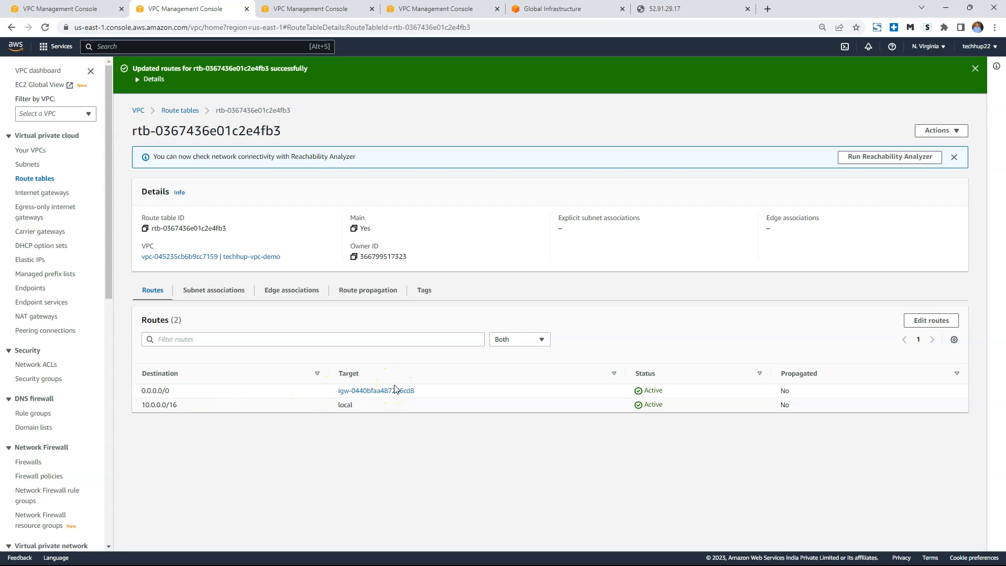
List the subnets with a widened Name column and close the browser tabs showing the default VPC's route table and network ACL.
{"action": "left_click", "coordinate": [31, 164]}
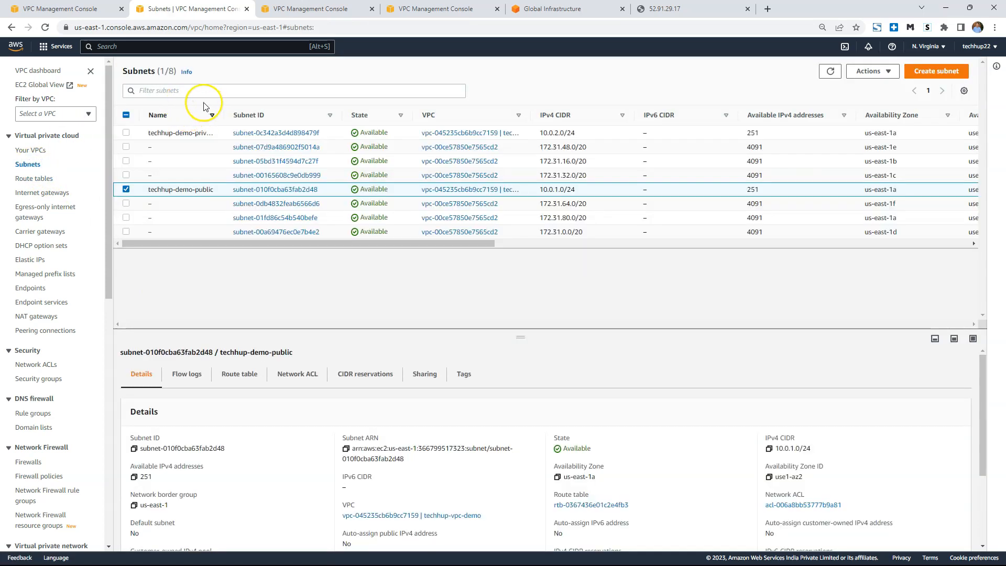
{"action": "left_click_drag", "start_coordinate": [220, 112], "coordinate": [443, 137]}
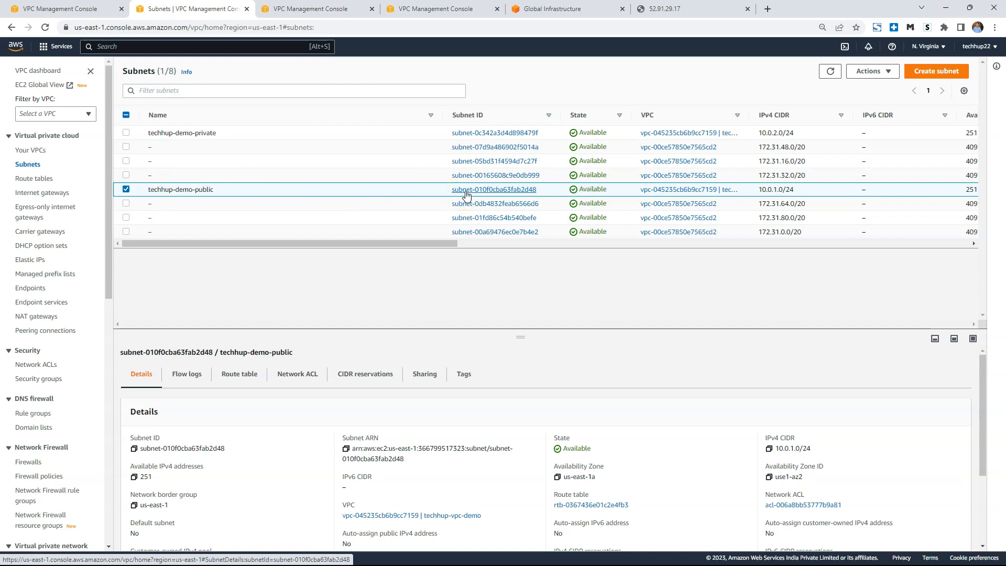
{"action": "left_click", "coordinate": [353, 16]}
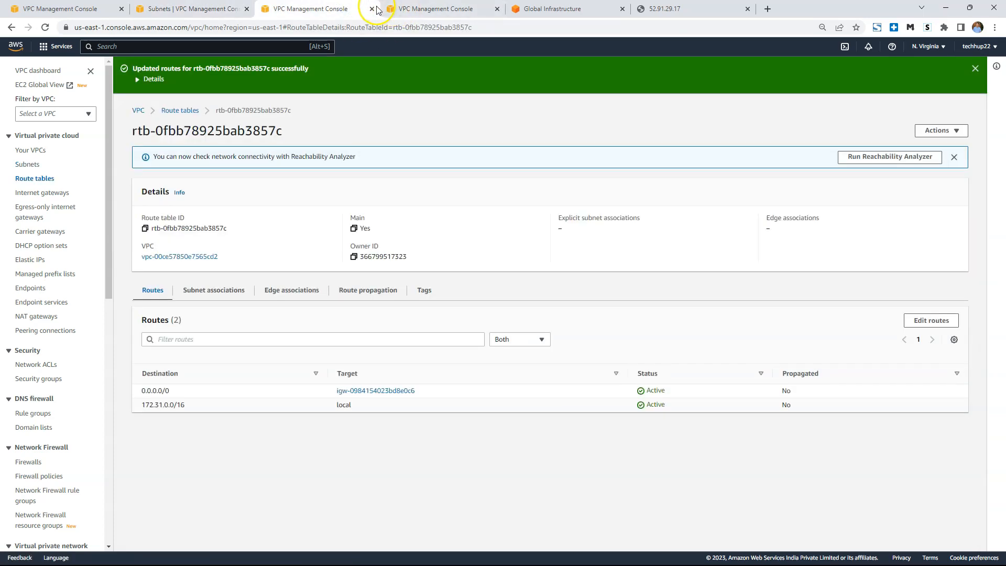
{"action": "left_click", "coordinate": [370, 9]}
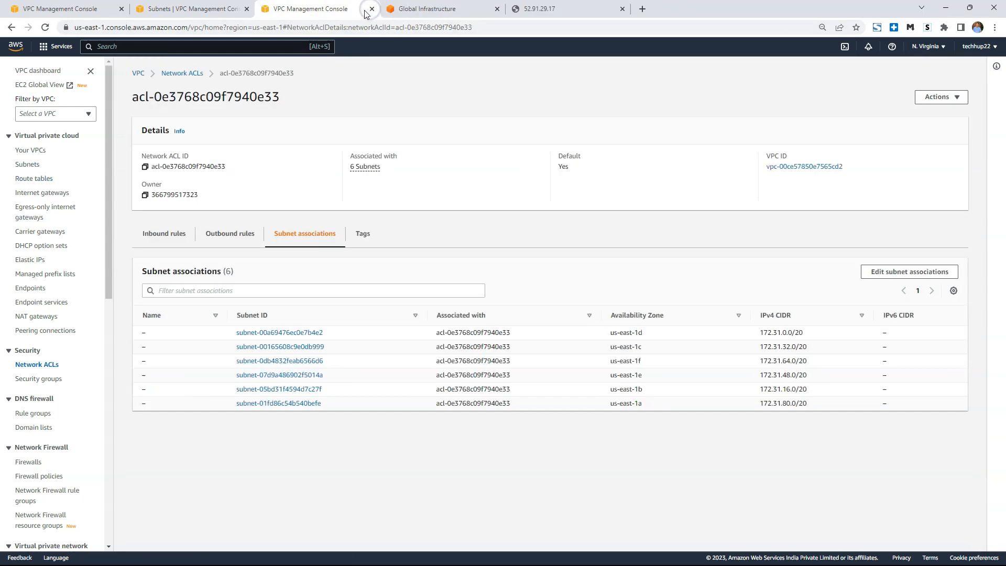
{"action": "left_click", "coordinate": [370, 9]}
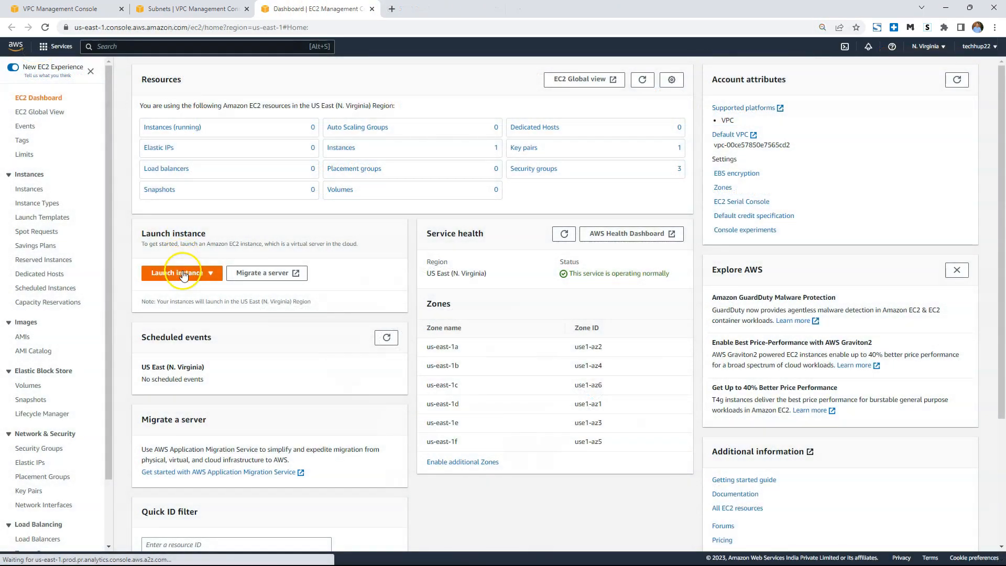
Start launching a new EC2 instance and name it techhup-demo-custom-vpc-public.
{"action": "left_click", "coordinate": [184, 276]}
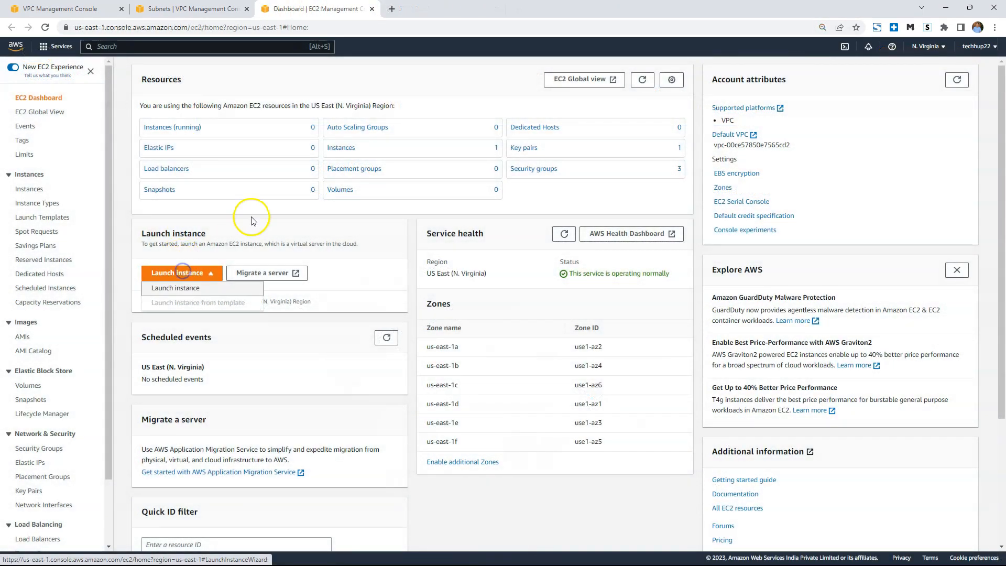
{"action": "left_click", "coordinate": [212, 288]}
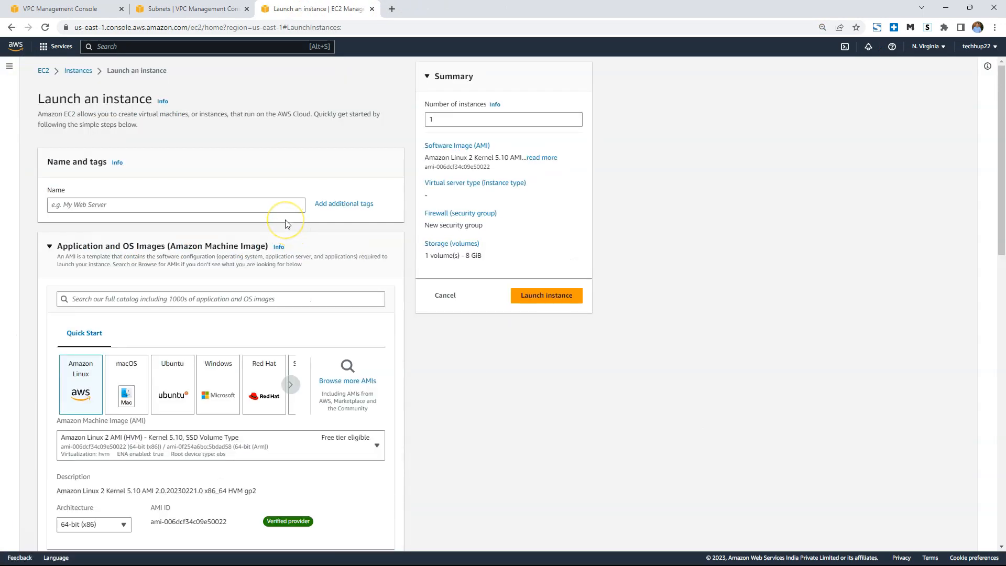
{"action": "left_click", "coordinate": [124, 205]}
{"action": "type", "text": "techhup-demo-custom-vpc-public"}
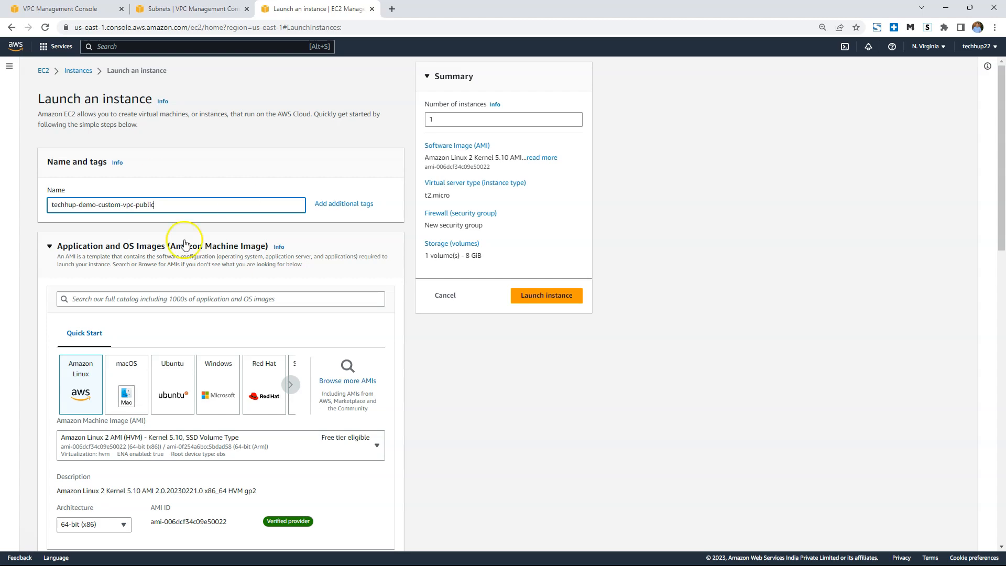
{"action": "triple_click", "coordinate": [157, 202]}
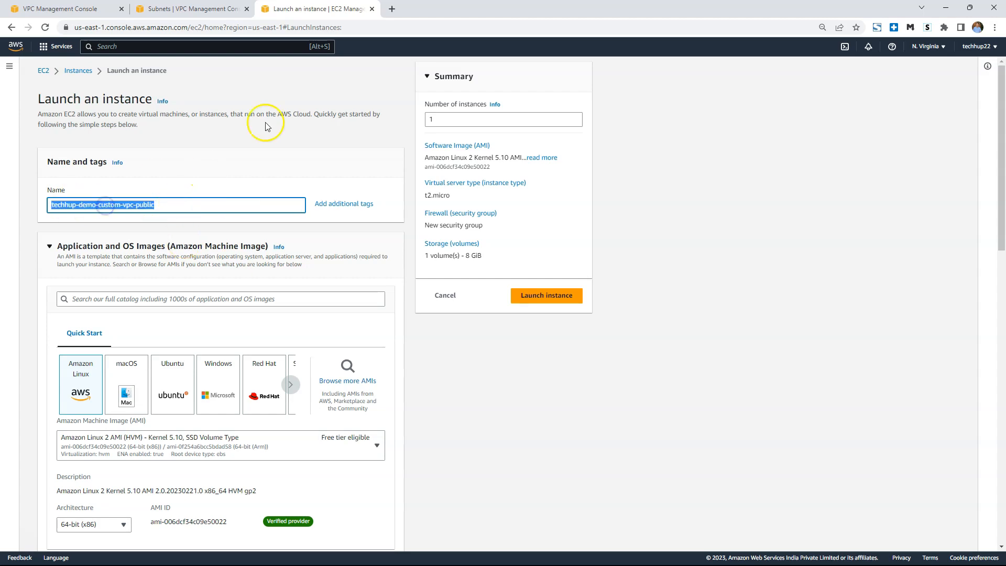
Choose the Ubuntu Server 22.04 LTS image and the key pair techhup-vpc-demo for the instance.
{"action": "left_click", "coordinate": [164, 394]}
{"action": "scroll", "coordinate": [150, 352], "scroll_direction": "down", "scroll_amount": 7}
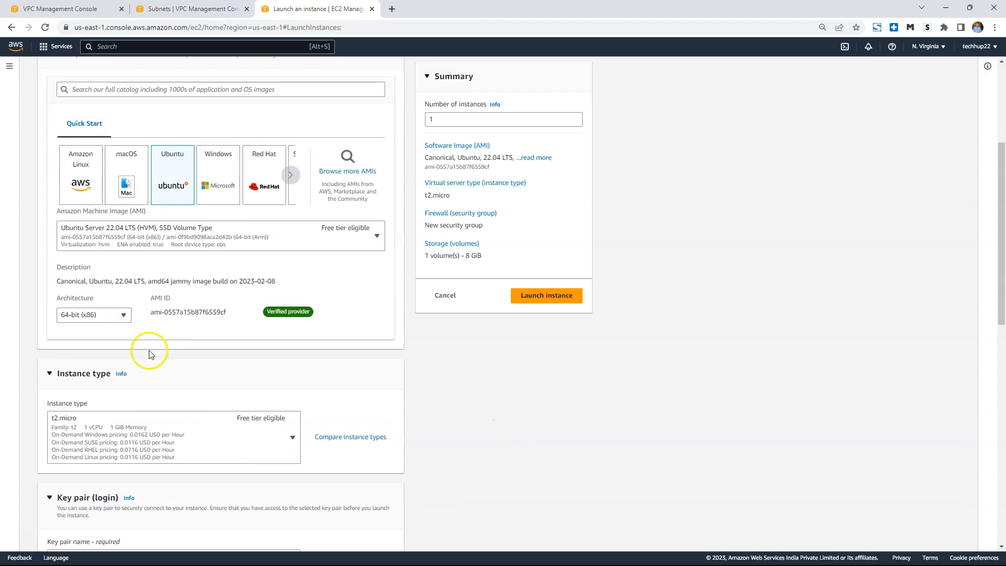
{"action": "left_click", "coordinate": [294, 399]}
{"action": "left_click", "coordinate": [168, 429]}
{"action": "scroll", "coordinate": [505, 436], "scroll_direction": "down", "scroll_amount": 5}
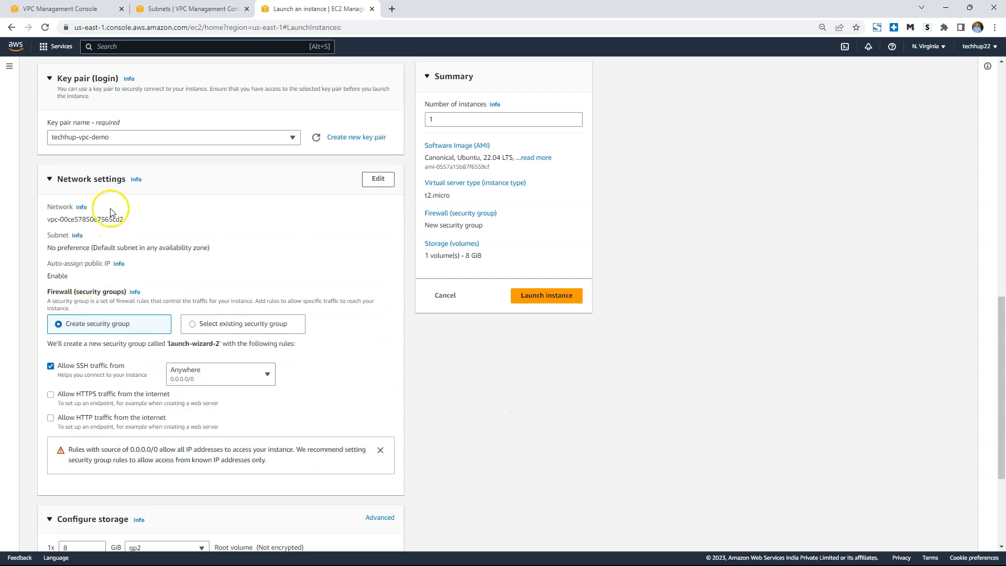
Edit the instance's network settings to use the VPC techhup-vpc-demo and the subnet techhup-demo-public.
{"action": "left_click", "coordinate": [377, 179]}
{"action": "left_click", "coordinate": [181, 223]}
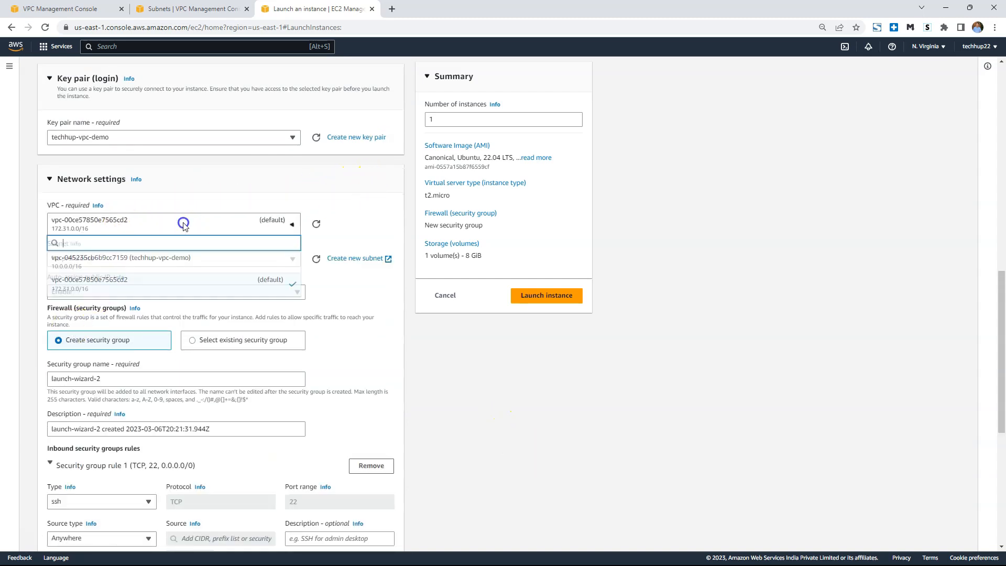
{"action": "left_click", "coordinate": [158, 267]}
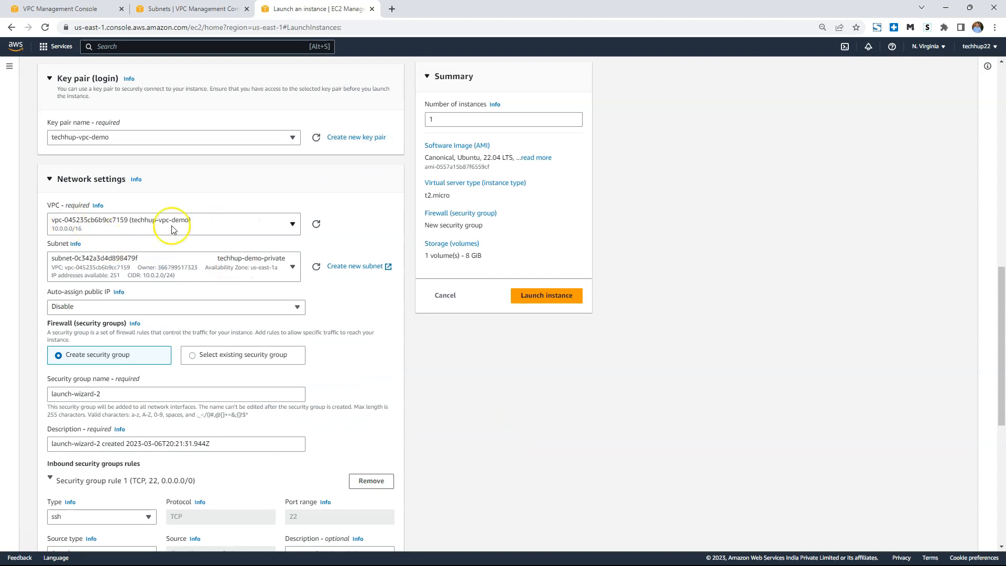
{"action": "left_click", "coordinate": [267, 271]}
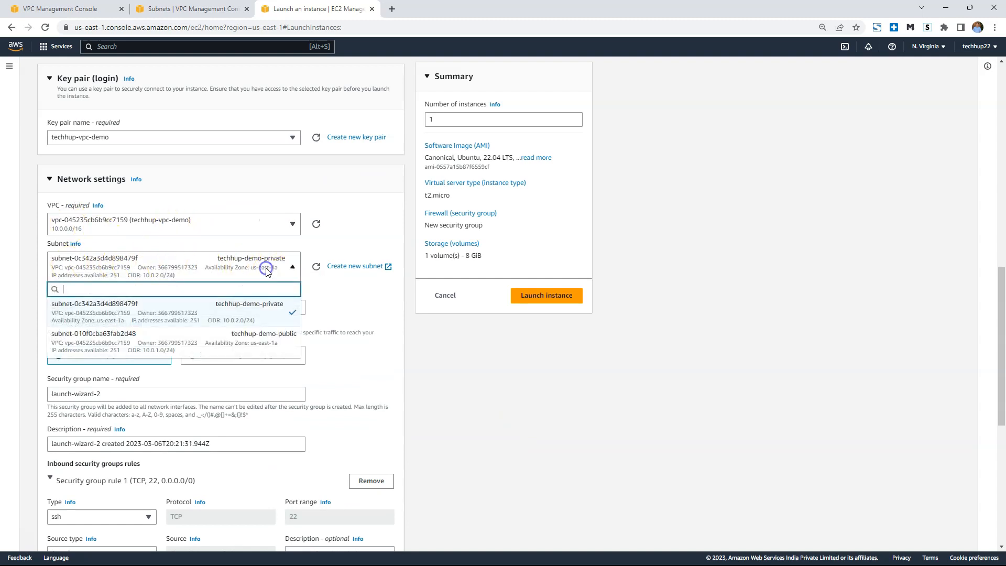
{"action": "left_click", "coordinate": [232, 267]}
{"action": "left_click", "coordinate": [262, 336]}
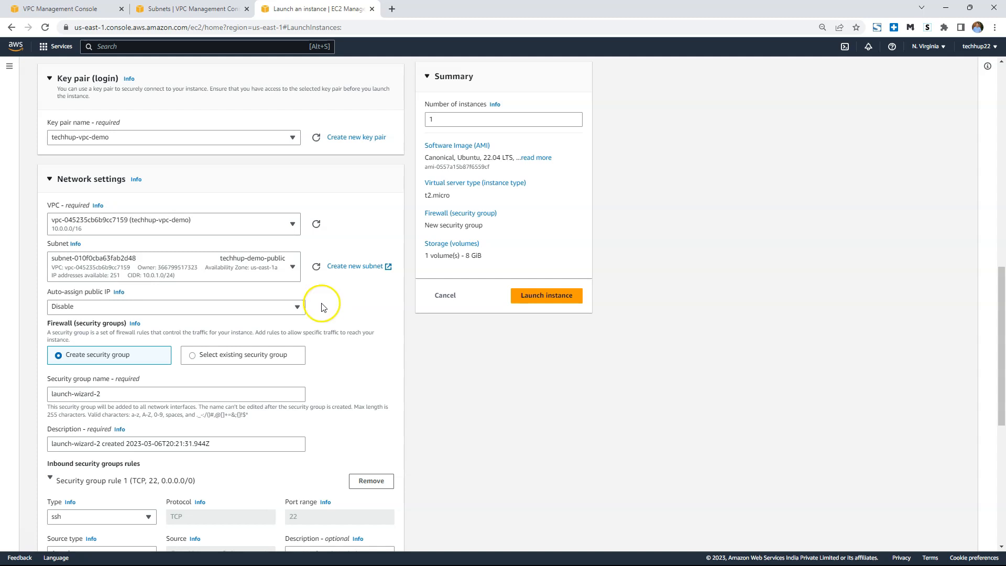
Enable auto-assignment of a public IP in the instance's network settings.
{"action": "left_click", "coordinate": [105, 306]}
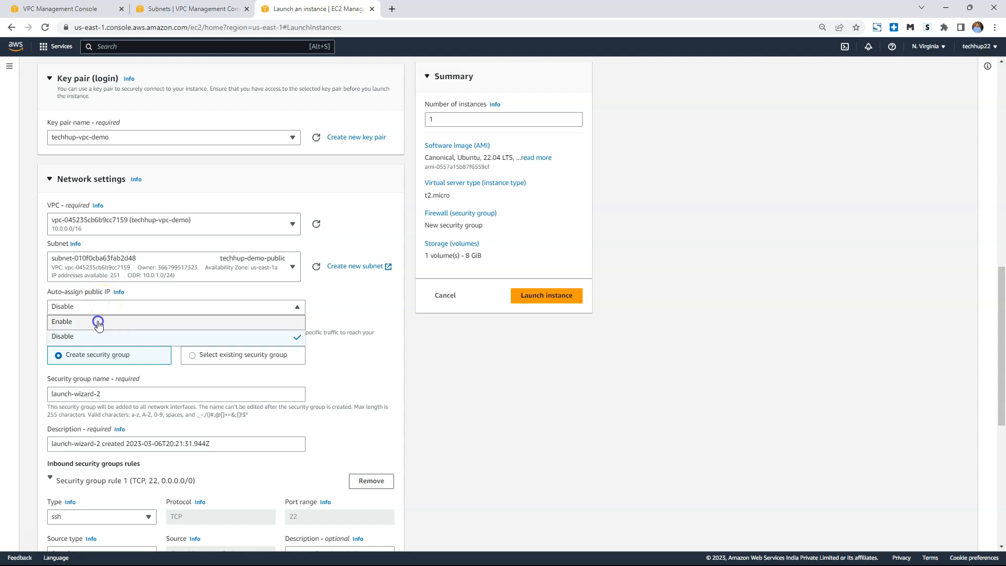
{"action": "left_click", "coordinate": [98, 319]}
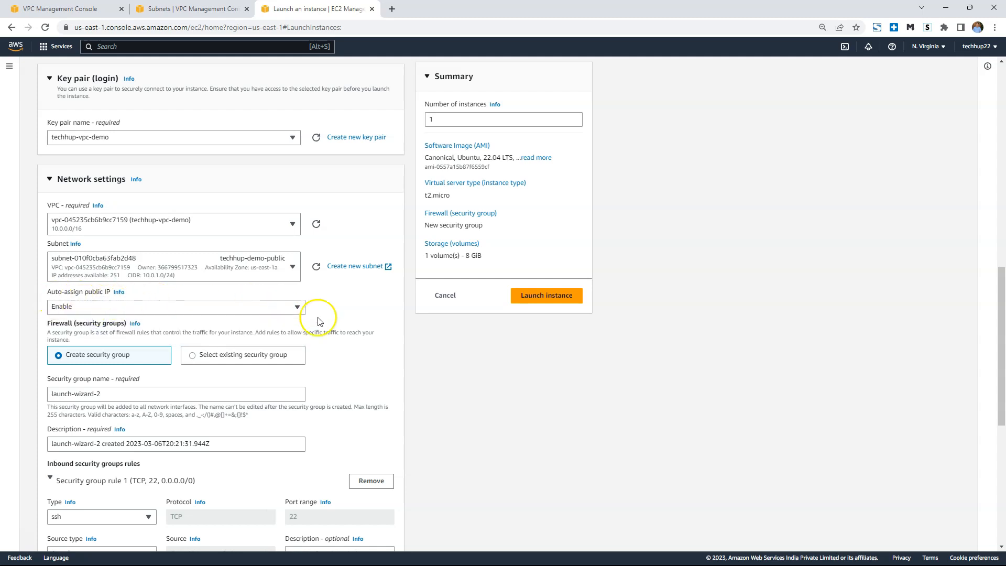
{"action": "scroll", "coordinate": [334, 322], "scroll_direction": "down", "scroll_amount": 1}
{"action": "scroll", "coordinate": [332, 323], "scroll_direction": "down", "scroll_amount": 1}
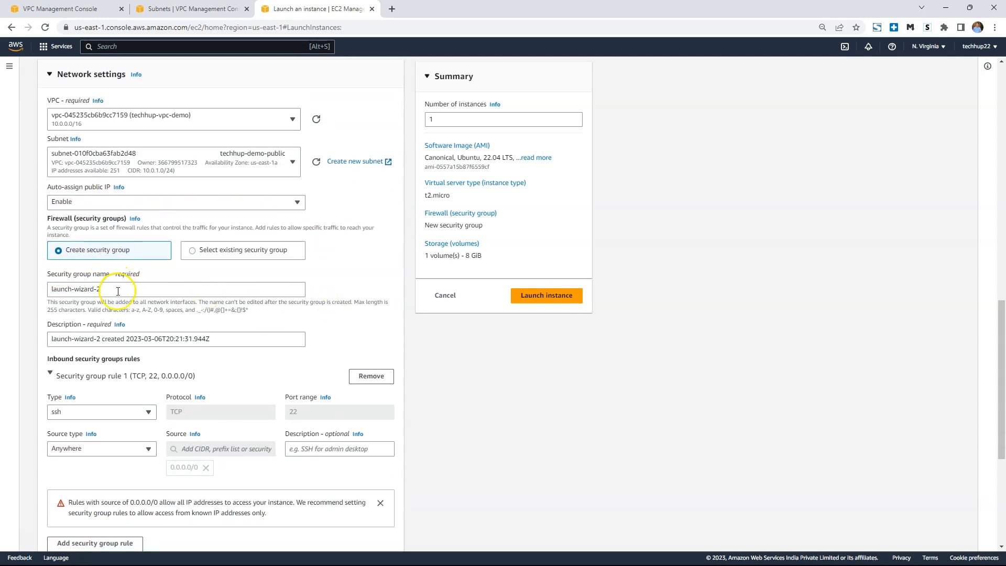
Keep creating a new security group named launch-wizard-2, with its ssh rule's source type set to Anywhere.
{"action": "left_click", "coordinate": [218, 251]}
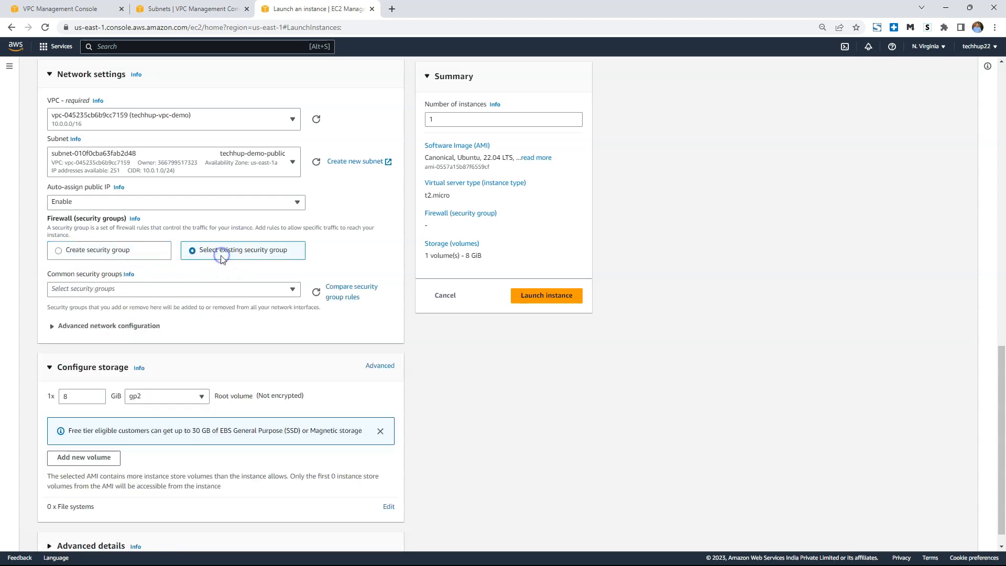
{"action": "left_click", "coordinate": [113, 290]}
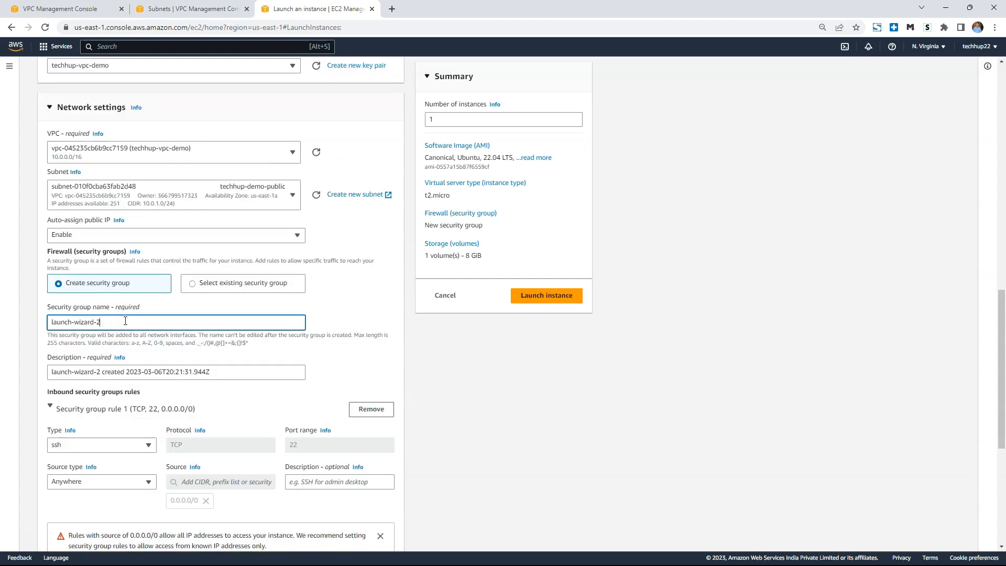
{"action": "scroll", "coordinate": [226, 338], "scroll_direction": "down", "scroll_amount": 1}
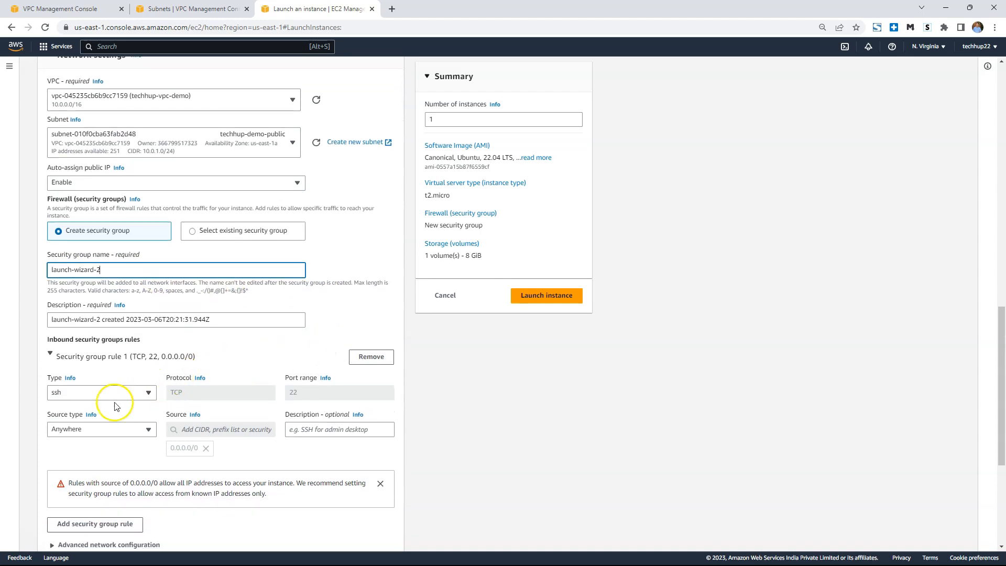
{"action": "scroll", "coordinate": [467, 435], "scroll_direction": "down", "scroll_amount": 2}
{"action": "left_click", "coordinate": [115, 326]}
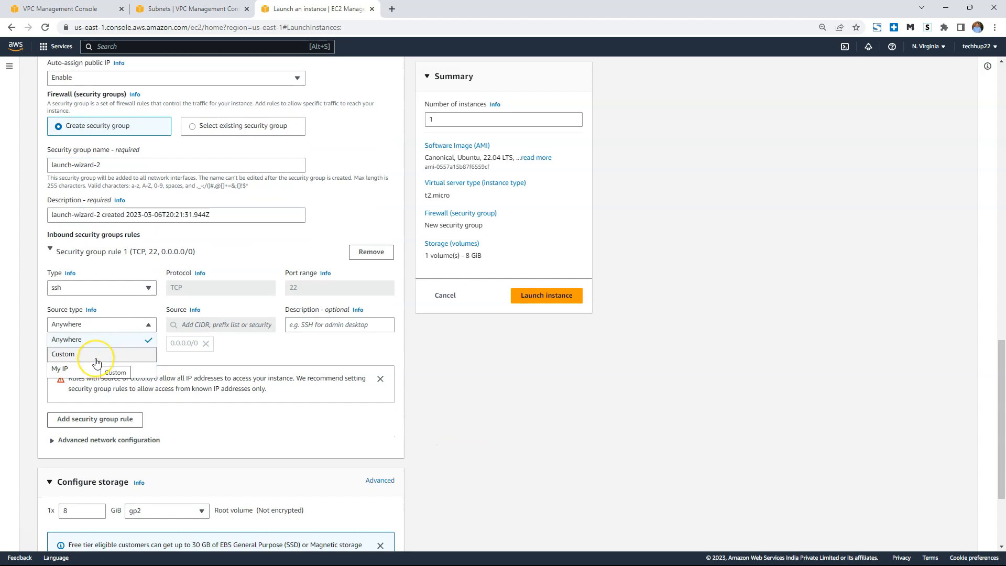
{"action": "left_click", "coordinate": [103, 340]}
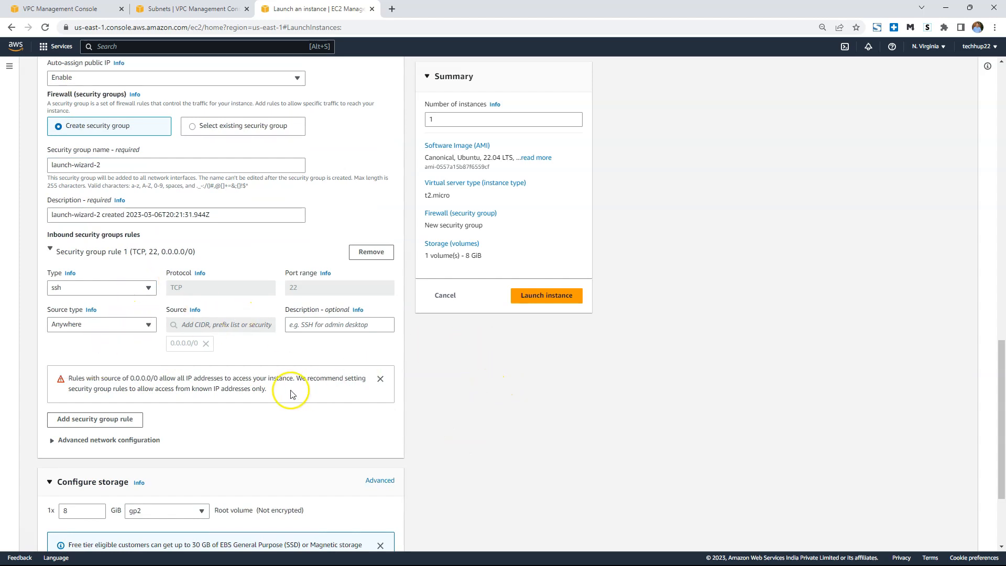
Add a second inbound security group rule of type HTTP with the source type Anywhere.
{"action": "left_click", "coordinate": [89, 420]}
{"action": "left_click", "coordinate": [109, 413]}
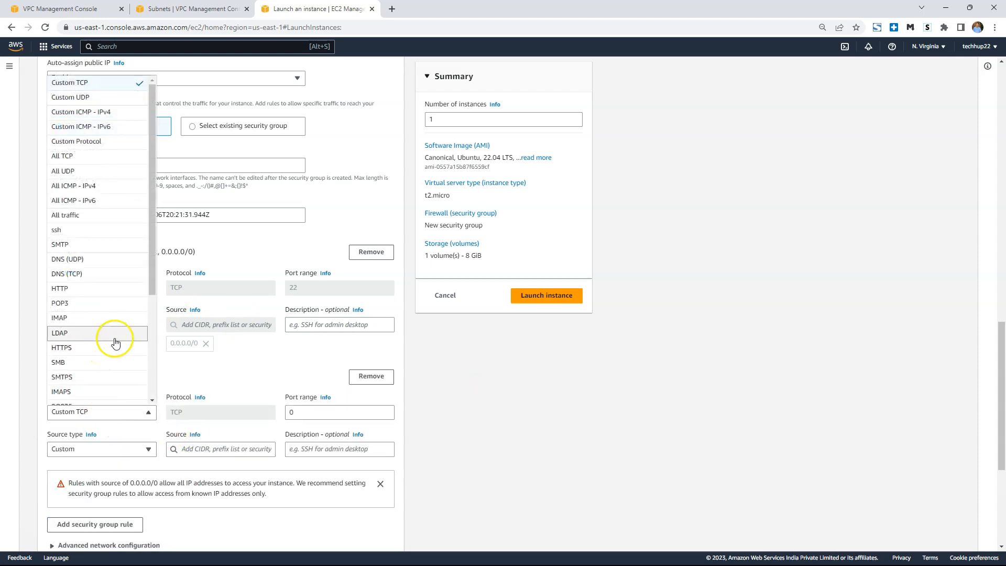
{"action": "left_click", "coordinate": [104, 288]}
{"action": "left_click", "coordinate": [90, 451]}
{"action": "left_click", "coordinate": [90, 464]}
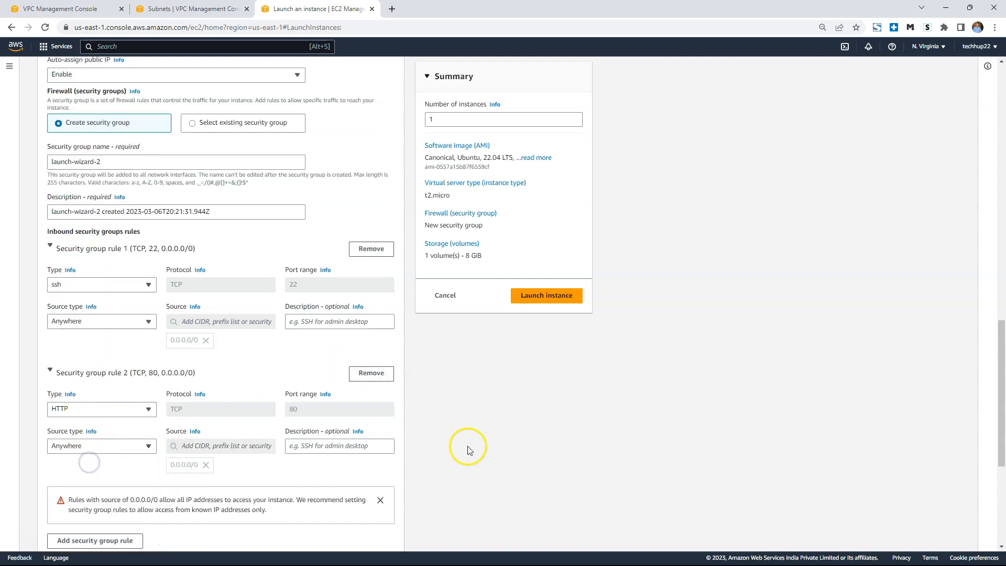
Launch the configured instance and open the list of running instances.
{"action": "scroll", "coordinate": [468, 449], "scroll_direction": "down", "scroll_amount": 1}
{"action": "scroll", "coordinate": [254, 348], "scroll_direction": "down", "scroll_amount": 4}
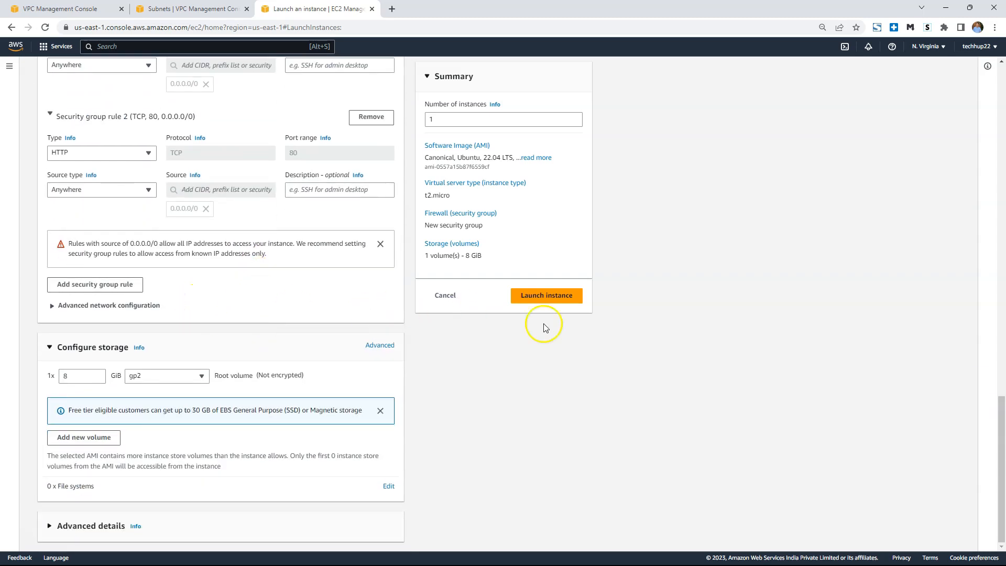
{"action": "left_click", "coordinate": [570, 300]}
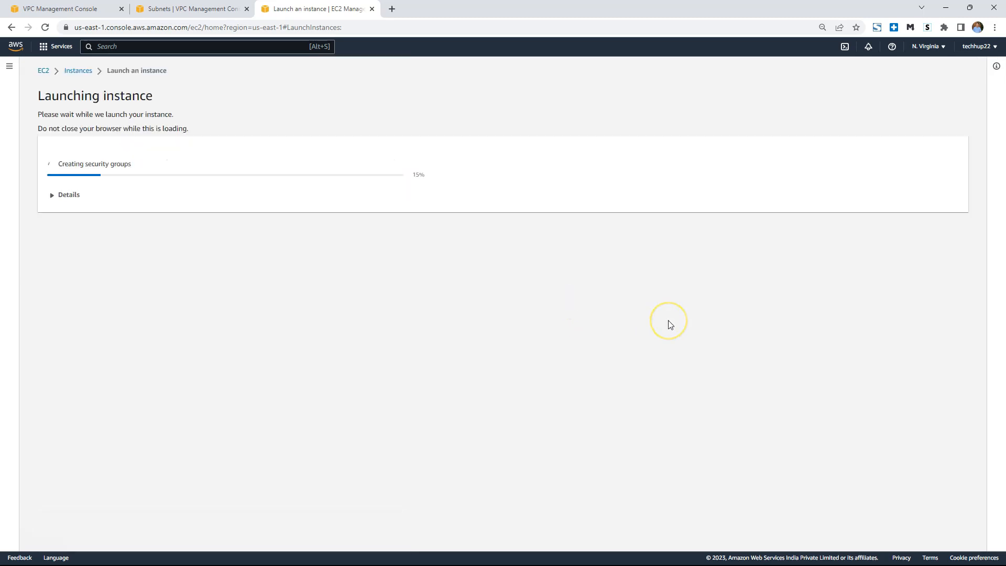
{"action": "left_click", "coordinate": [931, 357]}
{"action": "left_click", "coordinate": [176, 128]}
Refresh the running instances list until techhup-demo-custom-vpc-public is listed, select it and copy its public IPv4 address.
{"action": "left_click", "coordinate": [690, 68]}
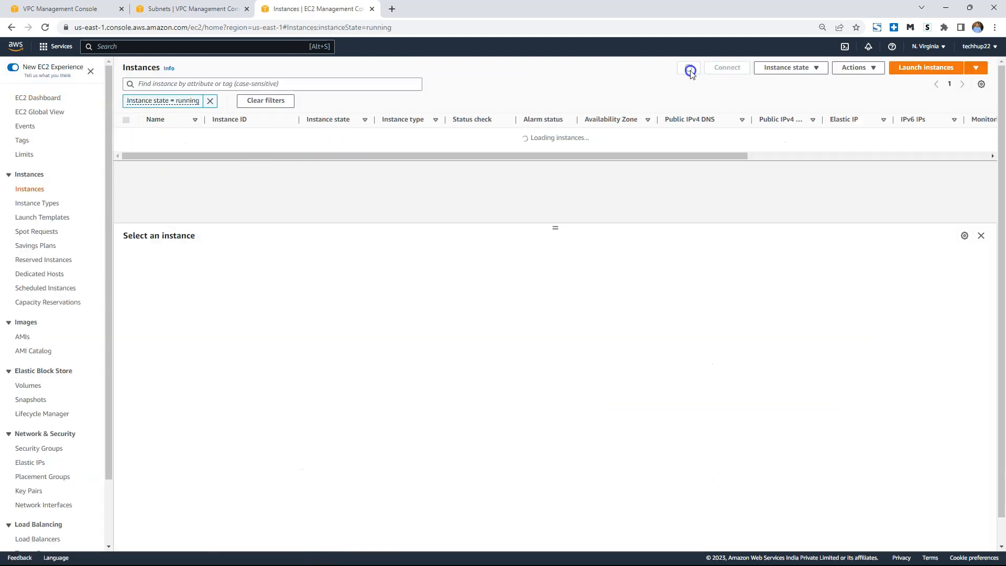
{"action": "left_click", "coordinate": [690, 68]}
{"action": "left_click", "coordinate": [690, 68]}
{"action": "left_click", "coordinate": [690, 69]}
{"action": "left_click", "coordinate": [690, 69]}
{"action": "left_click", "coordinate": [690, 68]}
{"action": "left_click", "coordinate": [689, 69]}
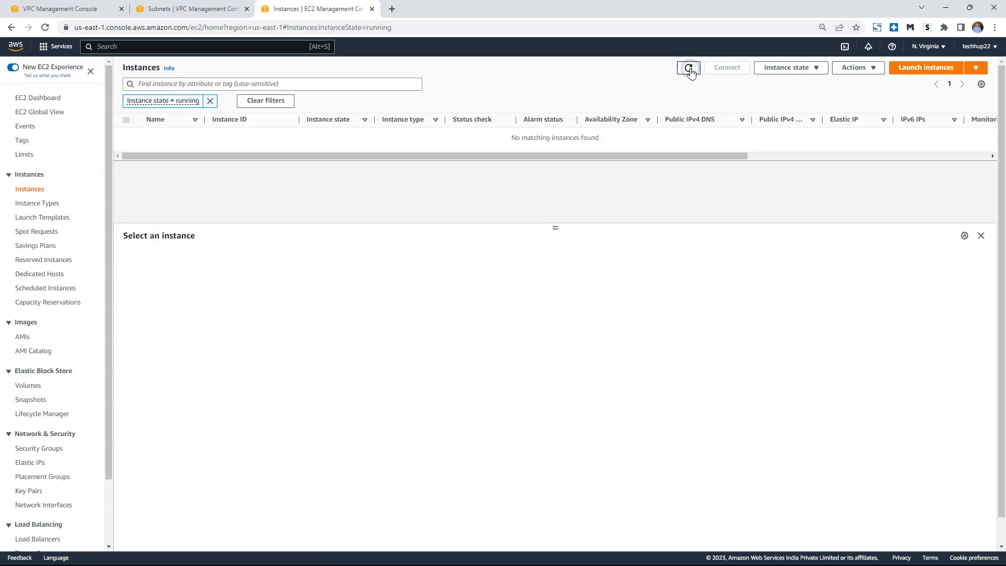
{"action": "left_click", "coordinate": [689, 68]}
{"action": "left_click", "coordinate": [126, 136]}
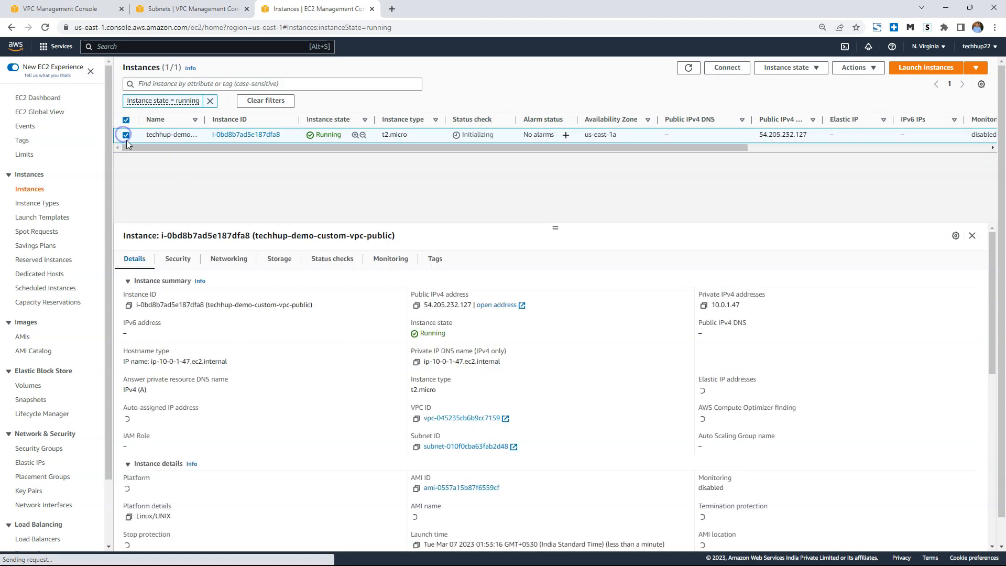
{"action": "left_click", "coordinate": [417, 306]}
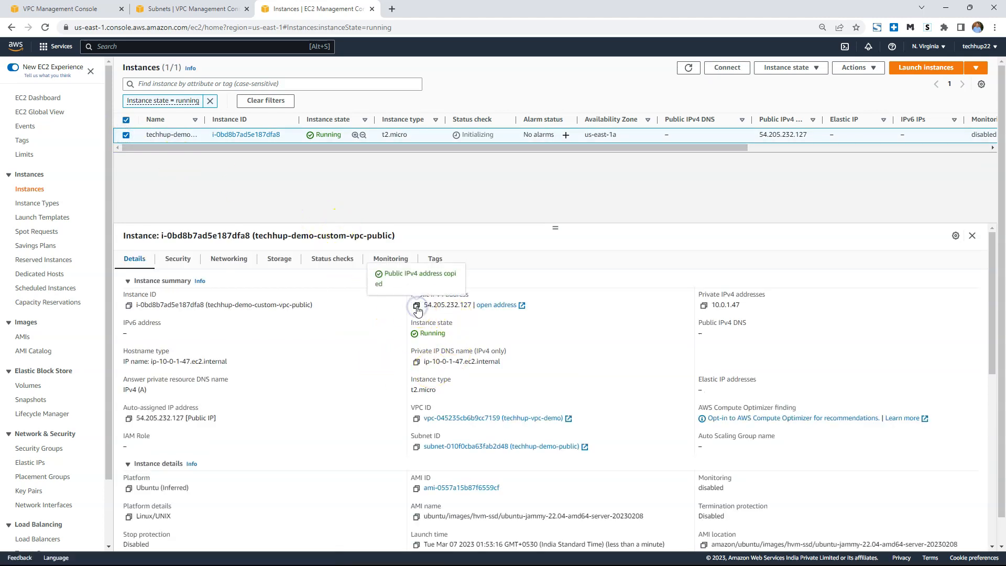
Switch to MobaXterm, close the old session and set up a new SSH session to 54.205.232.127 with the username ubuntu.
{"action": "left_click", "coordinate": [382, 560]}
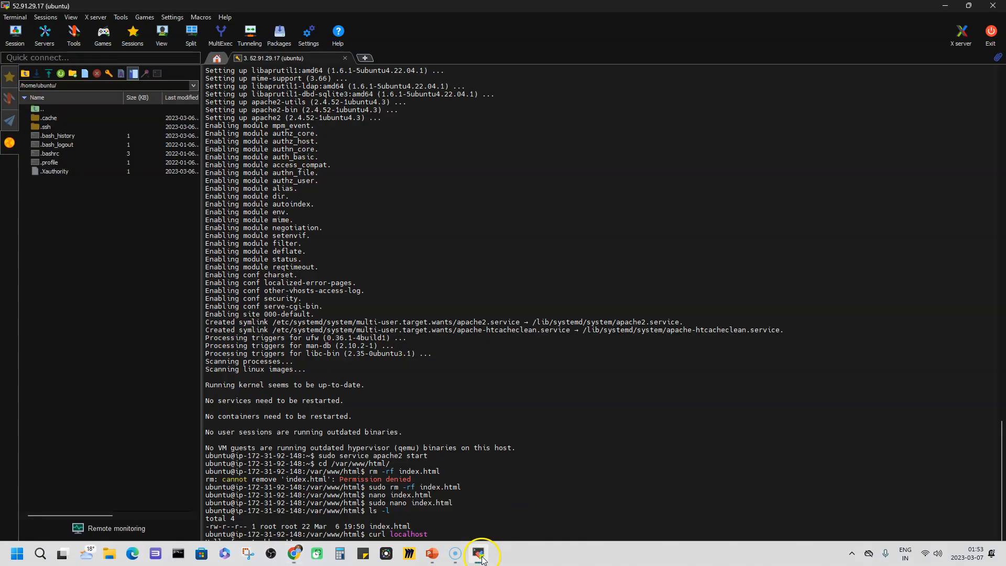
{"action": "left_click", "coordinate": [345, 58]}
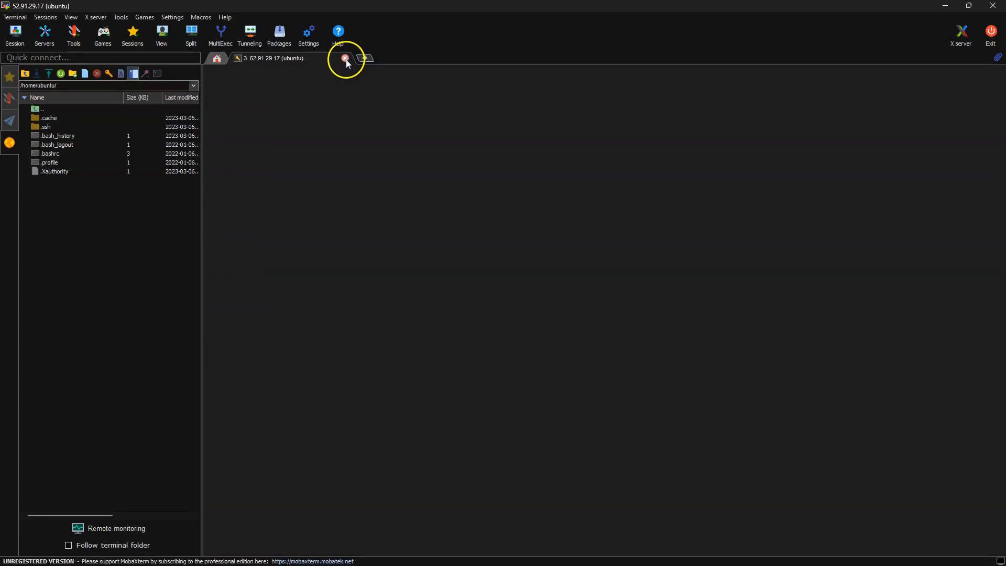
{"action": "left_click", "coordinate": [14, 36]}
{"action": "left_click", "coordinate": [292, 160]}
{"action": "key", "text": "ctrl+v"}
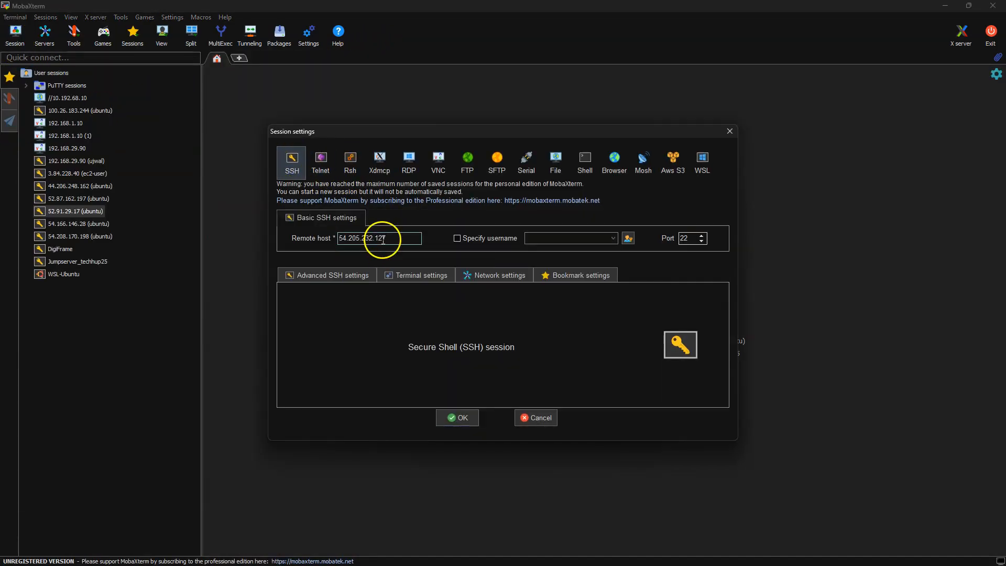
{"action": "left_click", "coordinate": [487, 240]}
{"action": "type", "text": "ubuntu"}
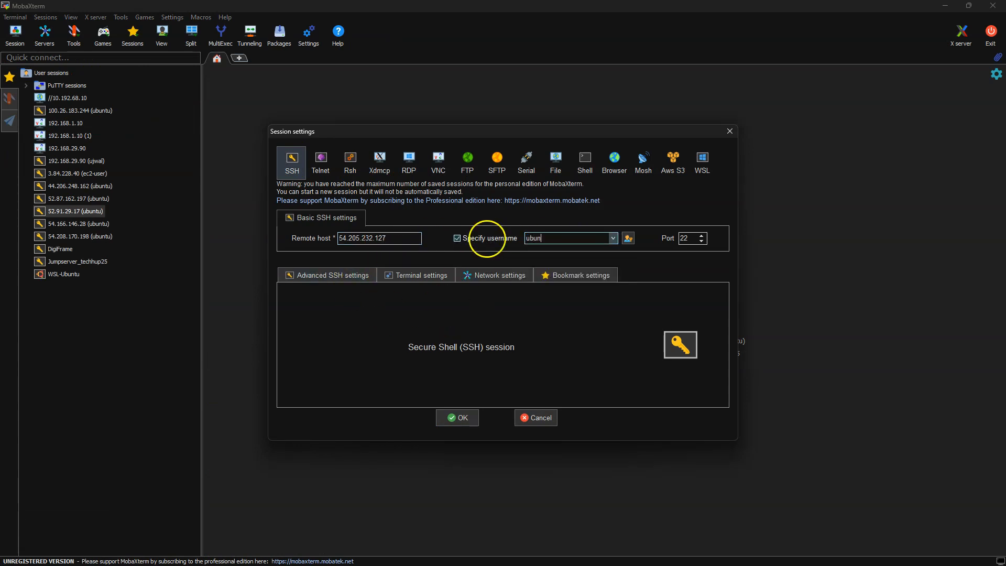
Assign a private key file in the advanced SSH settings and connect to the instance.
{"action": "left_click", "coordinate": [333, 276]}
{"action": "left_click", "coordinate": [315, 368]}
{"action": "left_click", "coordinate": [491, 368]}
{"action": "key", "text": "Return"}
{"action": "left_click", "coordinate": [441, 406]}
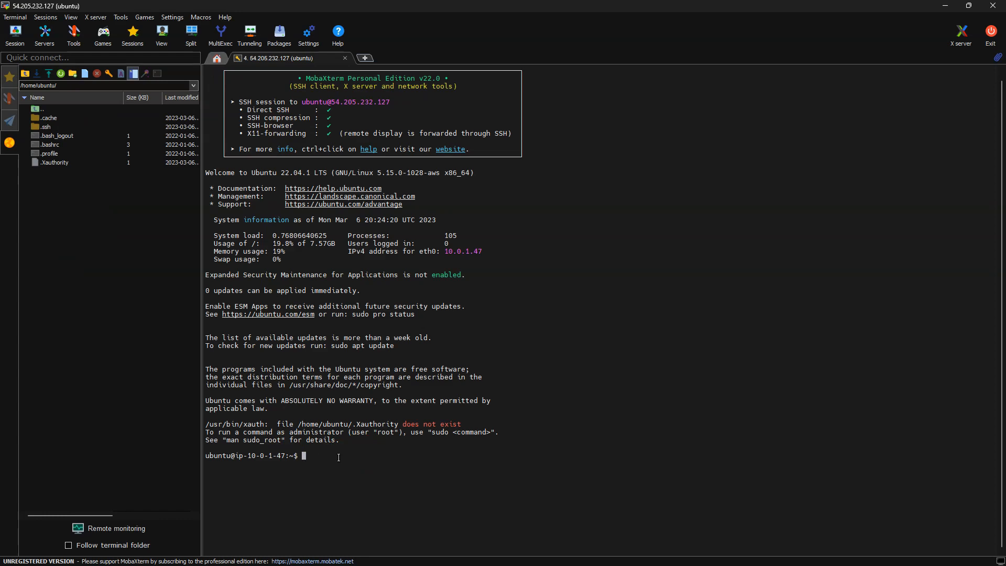
Update the package lists with sudo apt-get update and install apache2, accepting the installation.
{"action": "type", "text": "sudo apt-get update"}
{"action": "key", "text": "Return"}
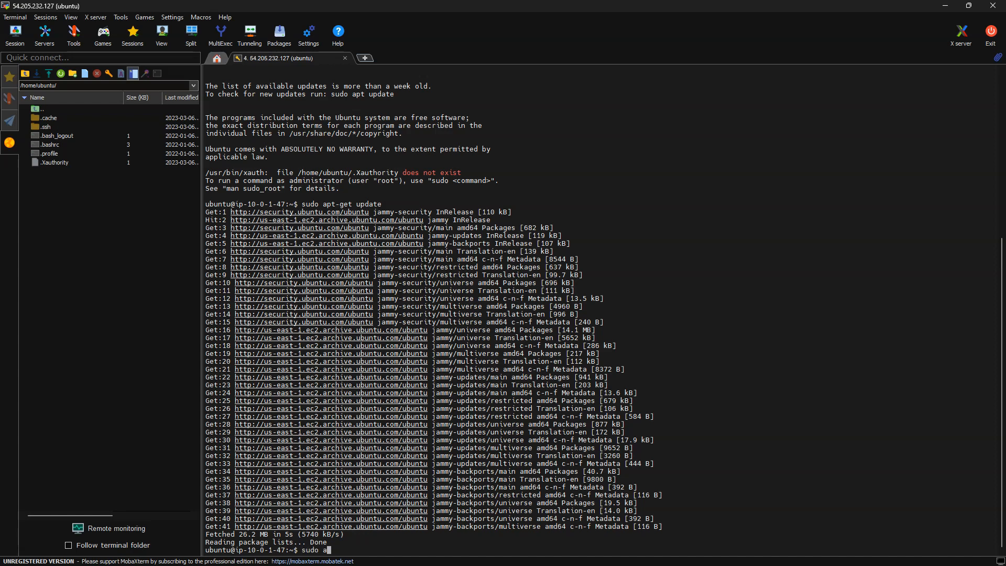
{"action": "type", "text": "install the apache2"}
{"action": "key", "text": "Return"}
{"action": "type", "text": "y"}
{"action": "key", "text": "Return"}
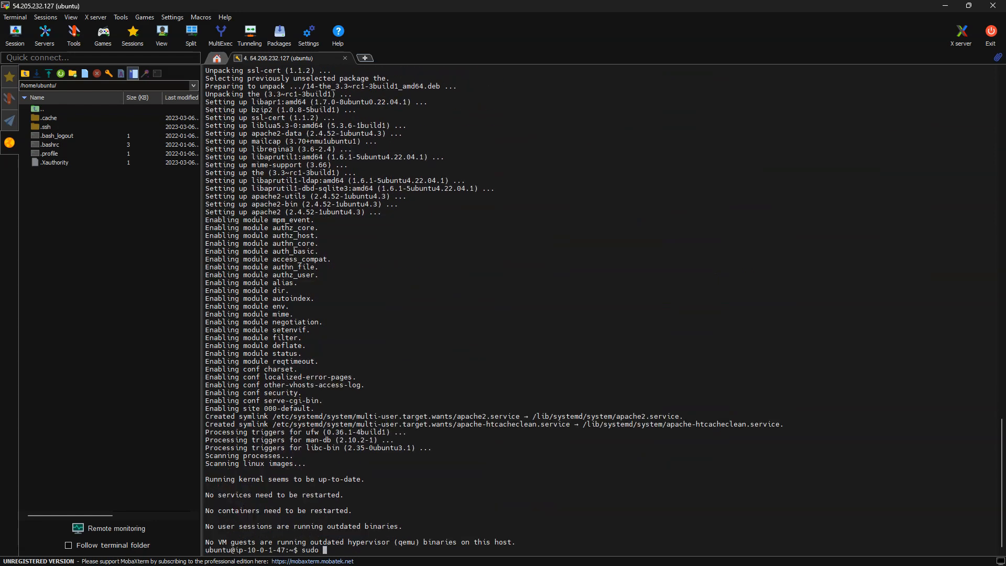
Start the web server with sudo service apache2 start and change to the directory /var/www/html/.
{"action": "type", "text": "sudoservice apache2 start"}
{"action": "key", "text": "Return"}
{"action": "key", "text": "Up"}
{"action": "key", "text": "Home"}
{"action": "key", "text": "Right"}
{"action": "key", "text": "Right"}
{"action": "key", "text": "Right"}
{"action": "key", "text": "Right"}
{"action": "key", "text": "Return"}
{"action": "type", "text": "cd /var/www/html/"}
{"action": "key", "text": "Return"}
{"action": "type", "text": "rm -rf"}
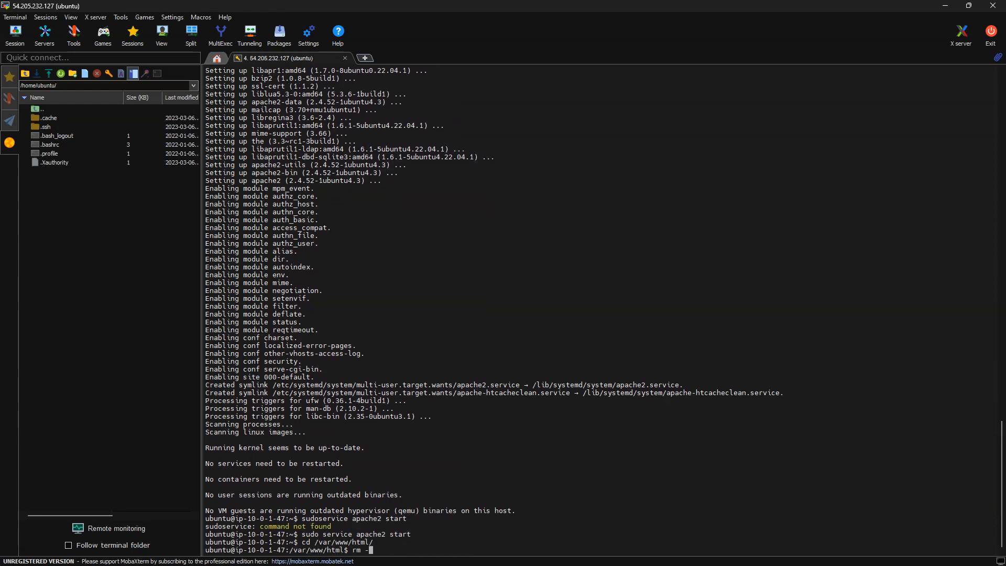
{"action": "key", "text": "Return"}
{"action": "type", "text": "sudo nano index.html"}
{"action": "key", "text": "Return"}
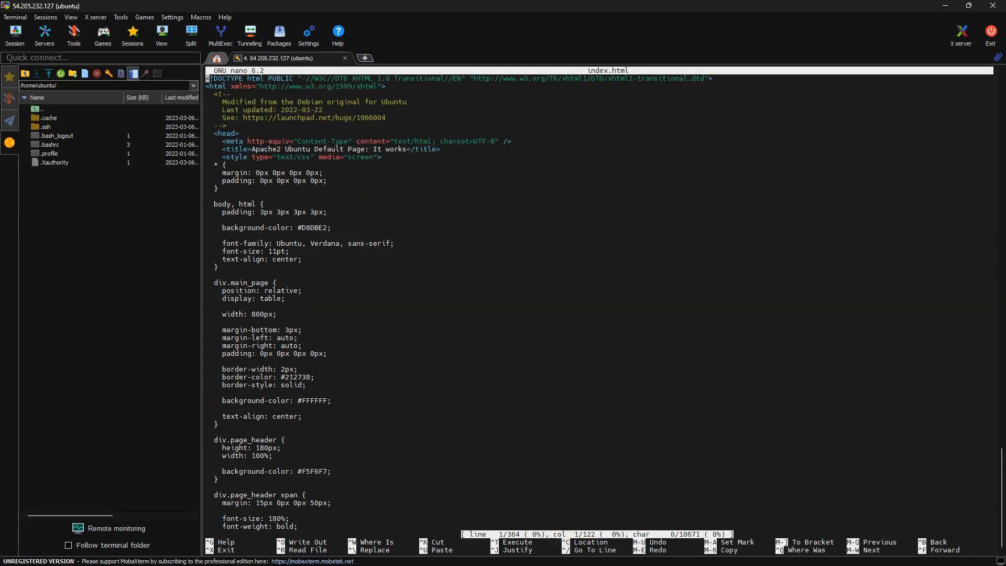
{"action": "key", "text": "ctrl+x"}
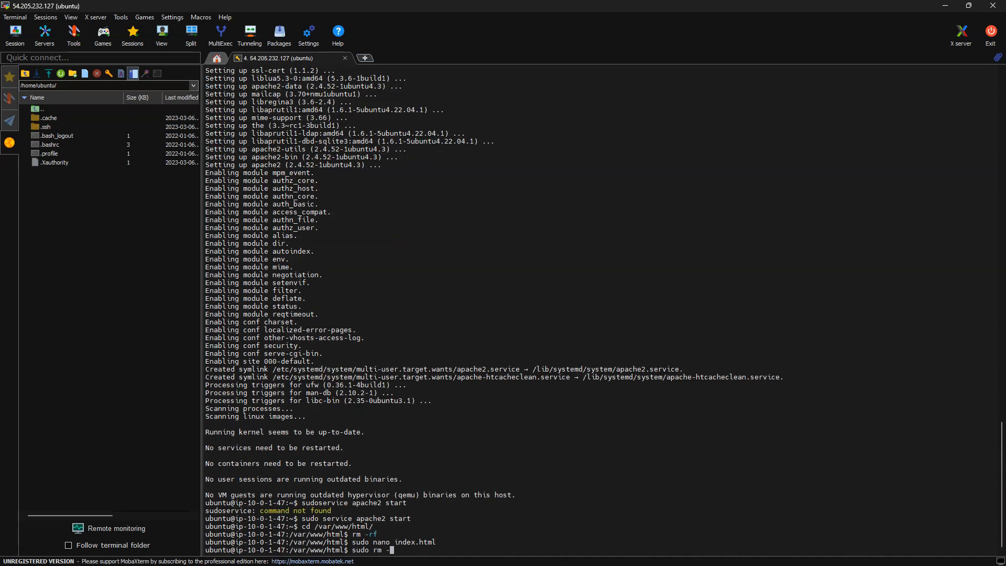
Delete the default index.html from /var/www/html with sudo rm -rf.
{"action": "type", "text": "sudo rm -rf in"}
{"action": "key", "text": "Tab"}
{"action": "key", "text": "Return"}
Create a new index.html in nano containing "Hello from public instance !!" and save it.
{"action": "key", "text": "Up"}
{"action": "key", "text": "Up"}
{"action": "key", "text": "Return"}
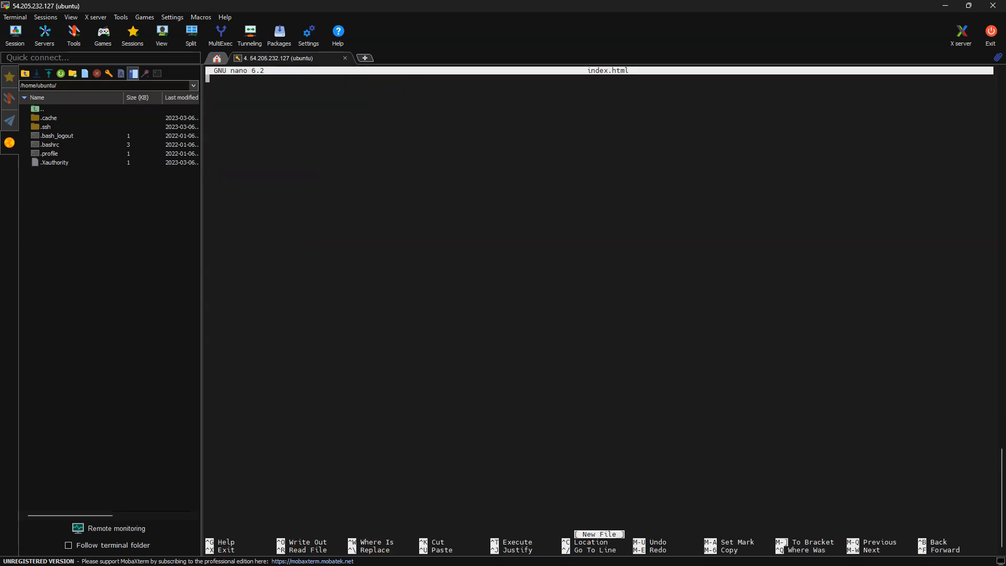
{"action": "type", "text": "Hello from public instance !!"}
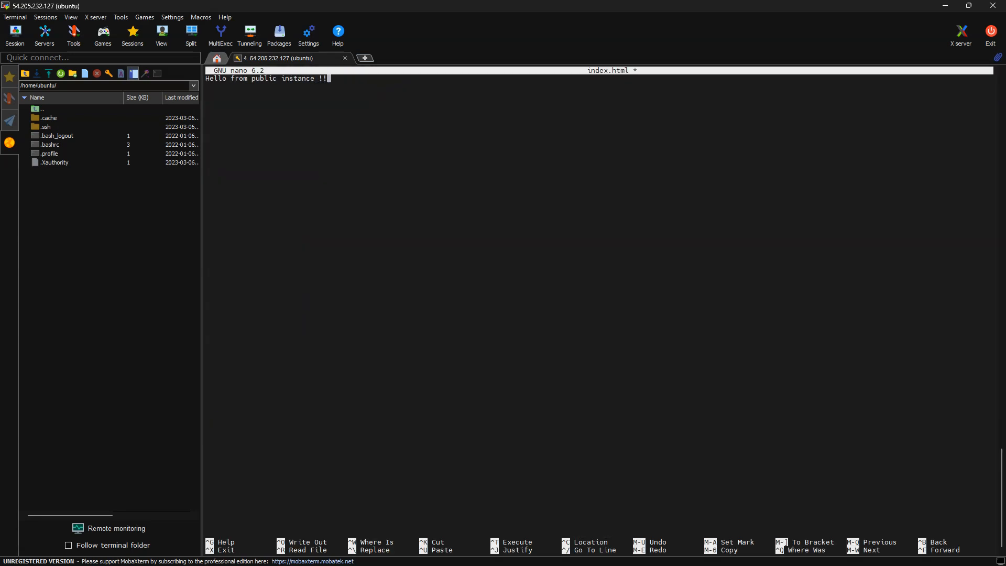
{"action": "key", "text": "ctrl+x"}
{"action": "key", "text": "y"}
{"action": "key", "text": "Return"}
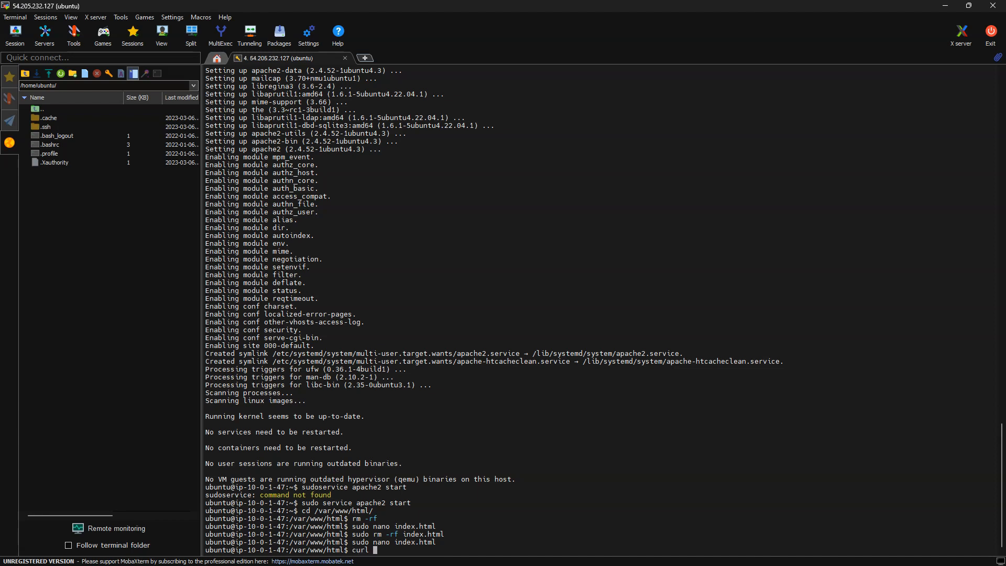
Test the web page with curl localhost on the instance, and view 54.205.232.127 in a new browser tab.
{"action": "type", "text": "t"}
{"action": "key", "text": "Return"}
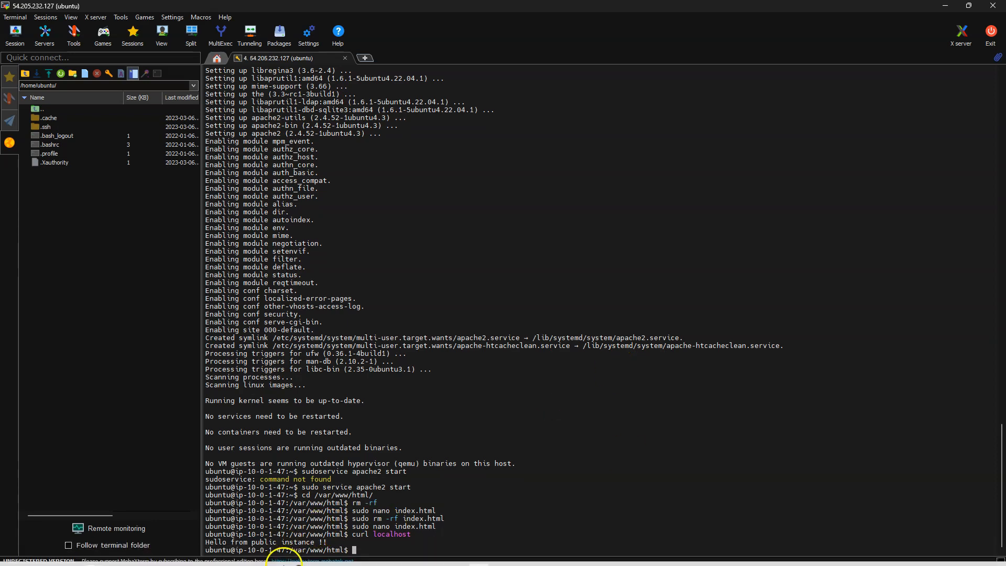
{"action": "left_click", "coordinate": [294, 556]}
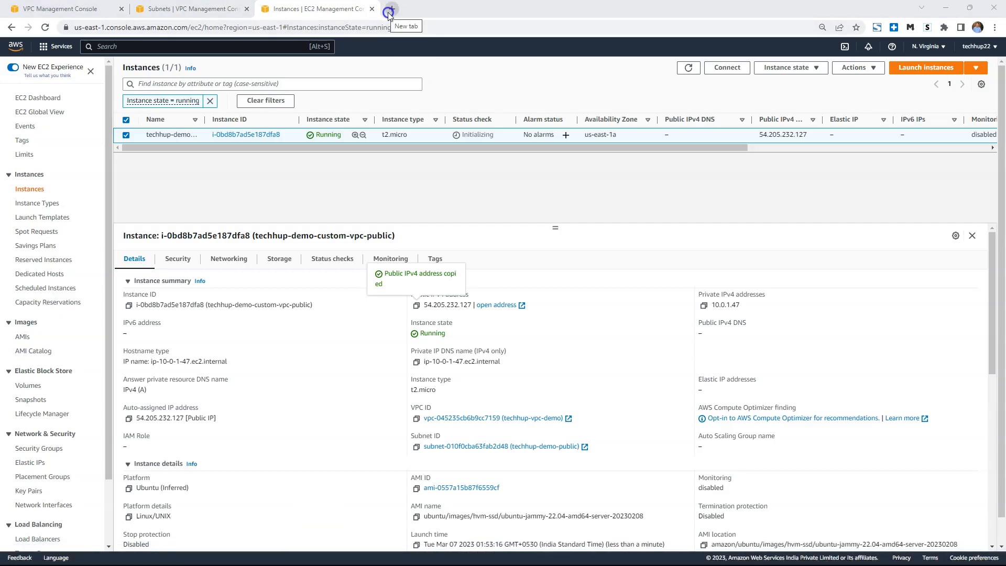
{"action": "left_click", "coordinate": [389, 9]}
{"action": "key", "text": "ctrl+v"}
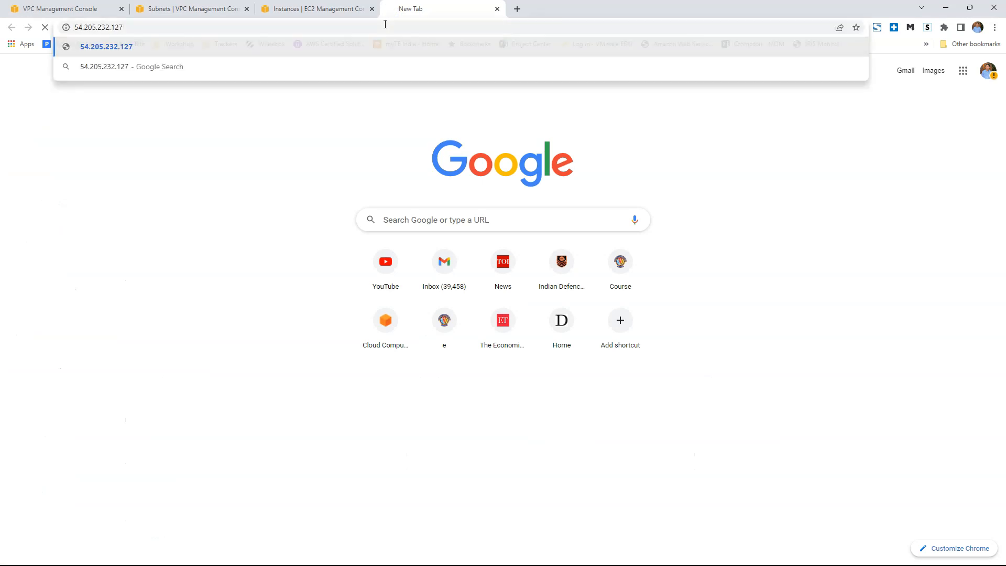
{"action": "key", "text": "Return"}
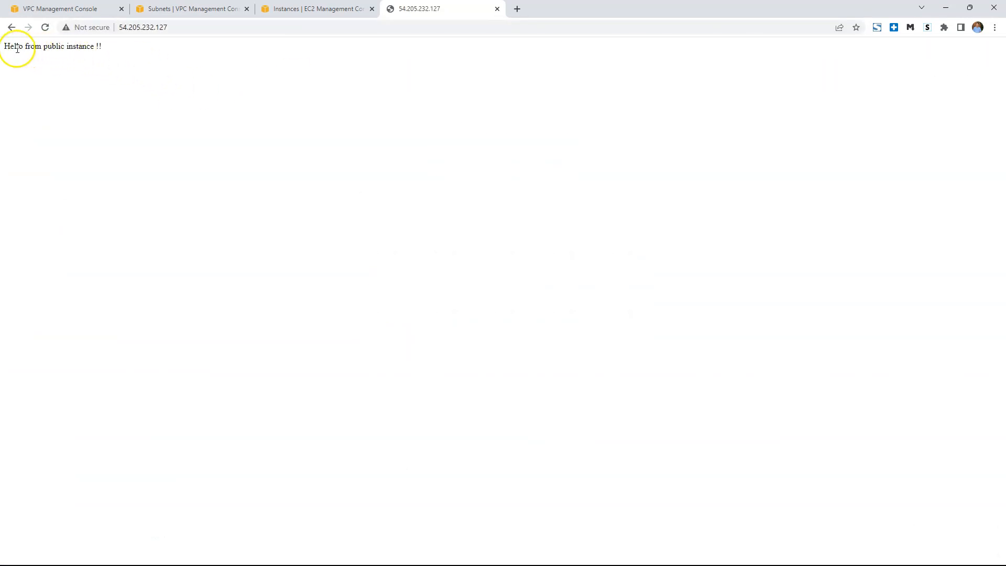
{"action": "left_click_drag", "start_coordinate": [16, 47], "coordinate": [113, 48]}
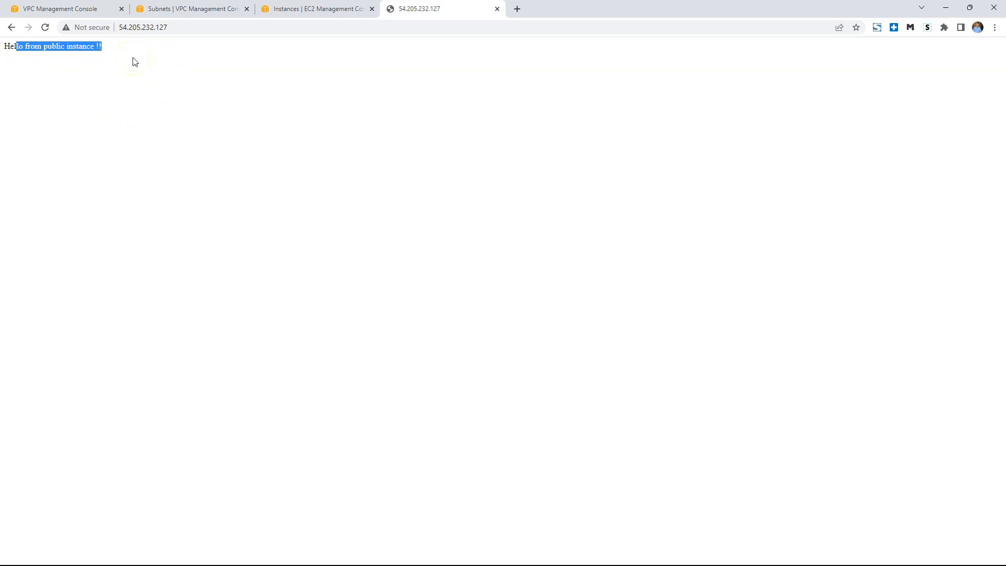
{"action": "left_click", "coordinate": [303, 16]}
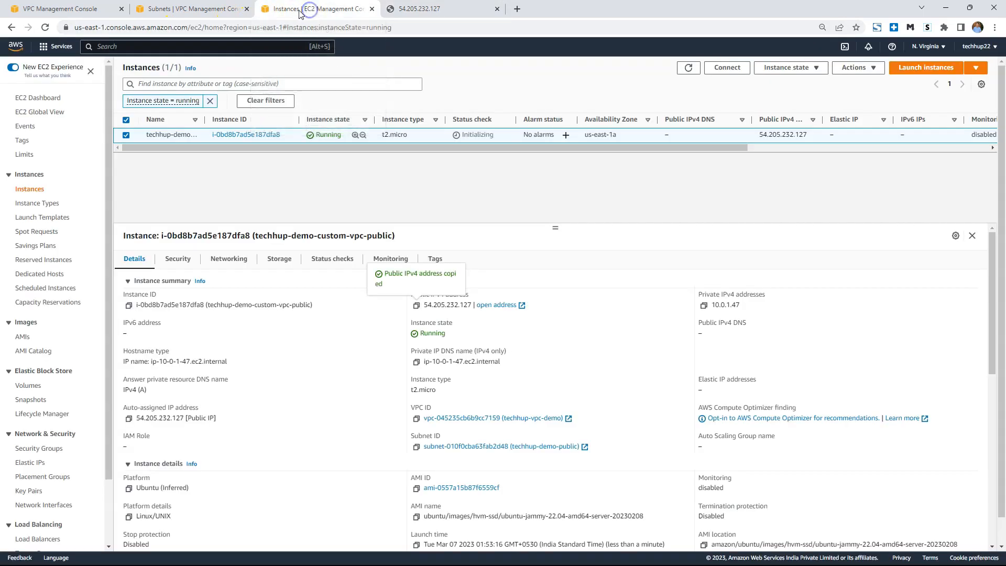
Open the techhup-demo-private subnet's route table from its details and examine the table's routes.
{"action": "left_click", "coordinate": [187, 12]}
{"action": "left_click", "coordinate": [200, 137]}
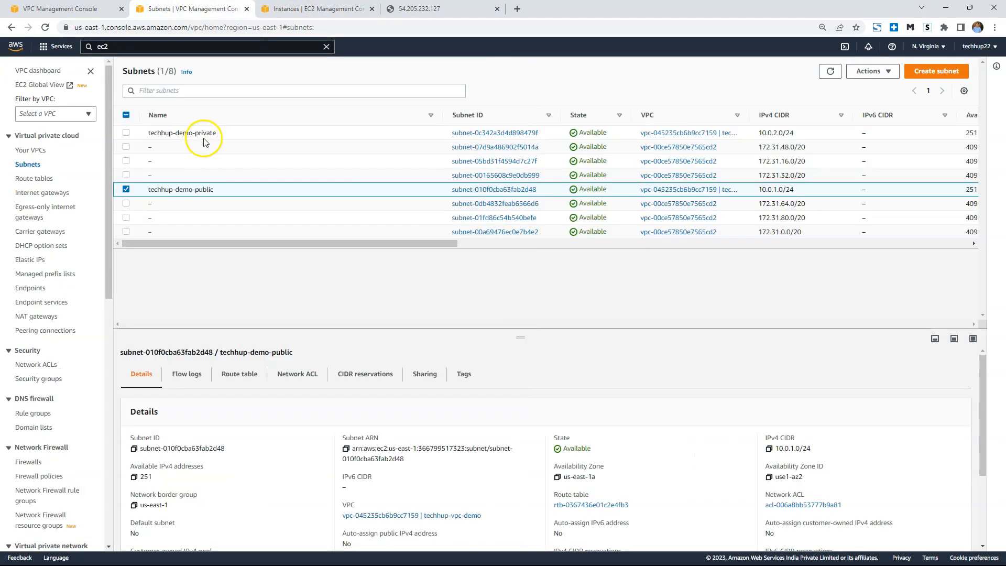
{"action": "left_click", "coordinate": [472, 135]}
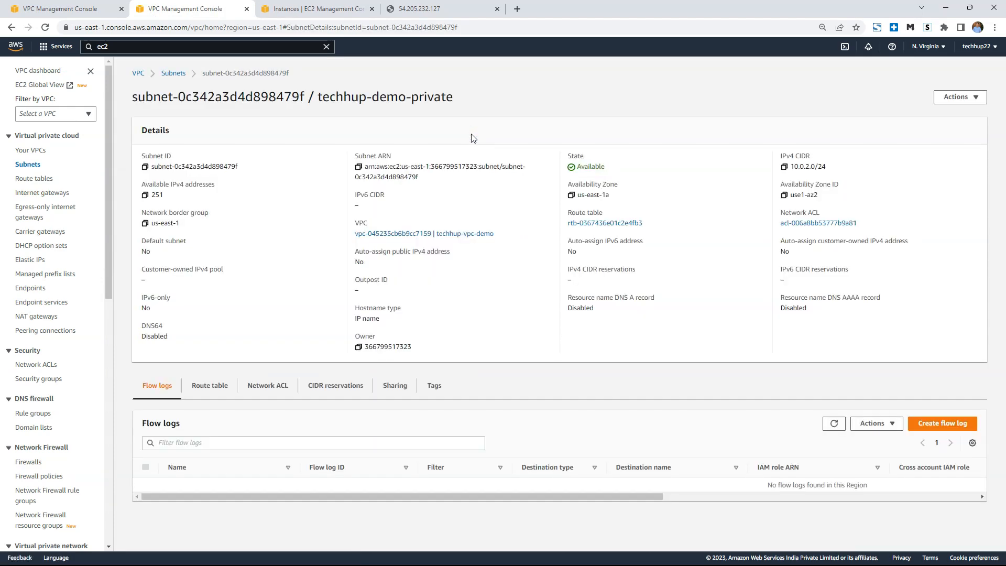
{"action": "left_click", "coordinate": [590, 223]}
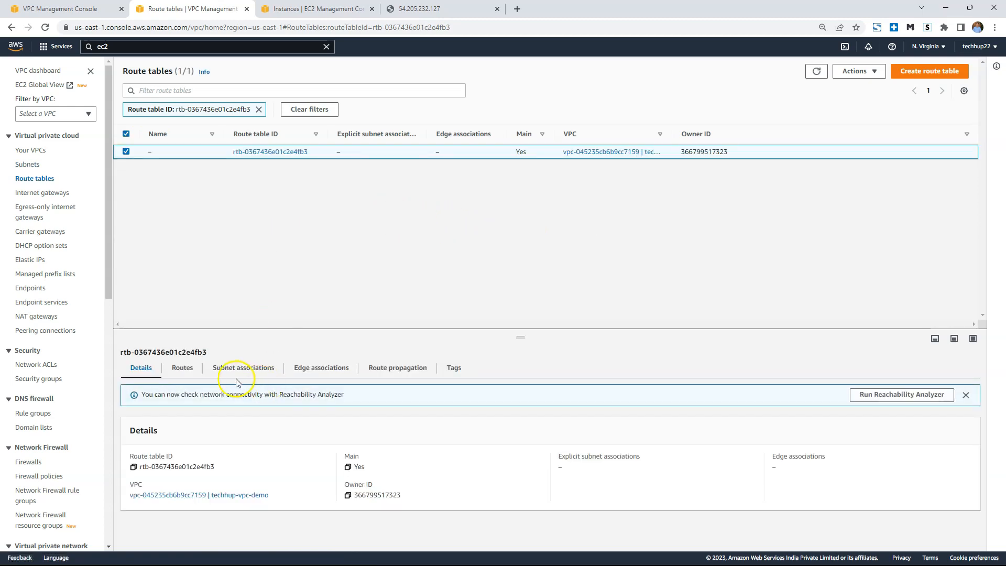
{"action": "left_click", "coordinate": [178, 373]}
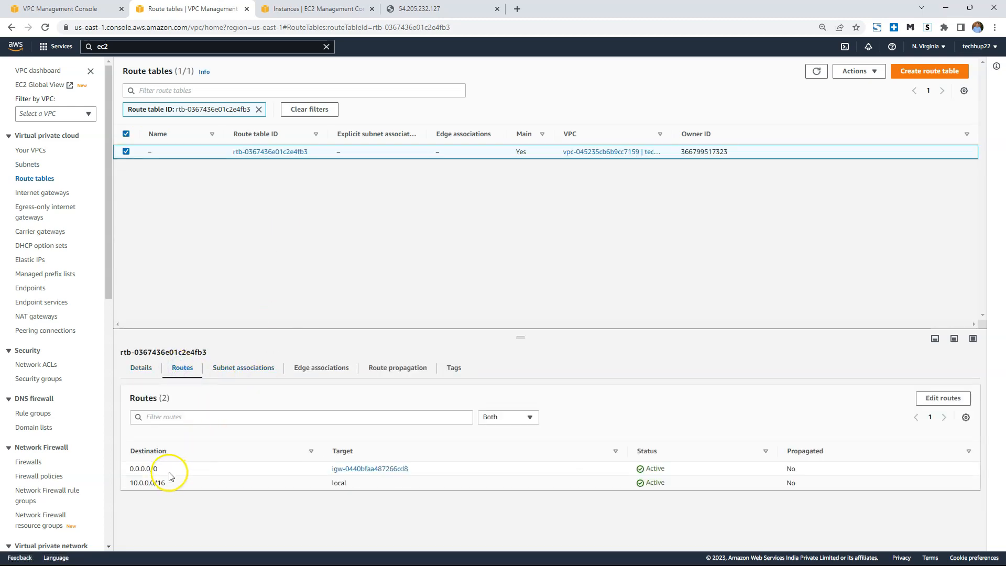
{"action": "left_click_drag", "start_coordinate": [139, 469], "coordinate": [843, 470]}
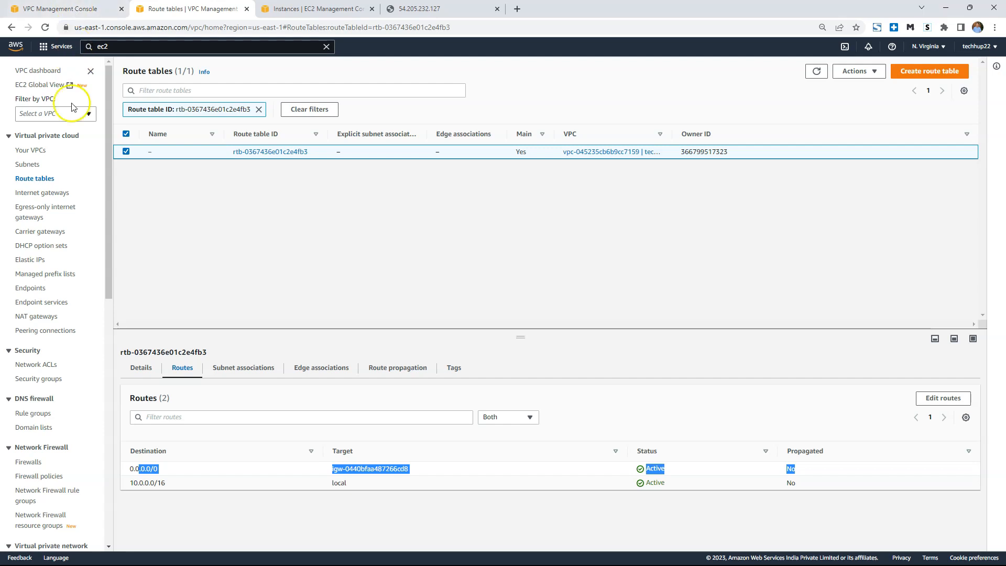
Create a route table named techhup-demo-rt-private in the techhup-vpc-demo VPC.
{"action": "left_click", "coordinate": [922, 71]}
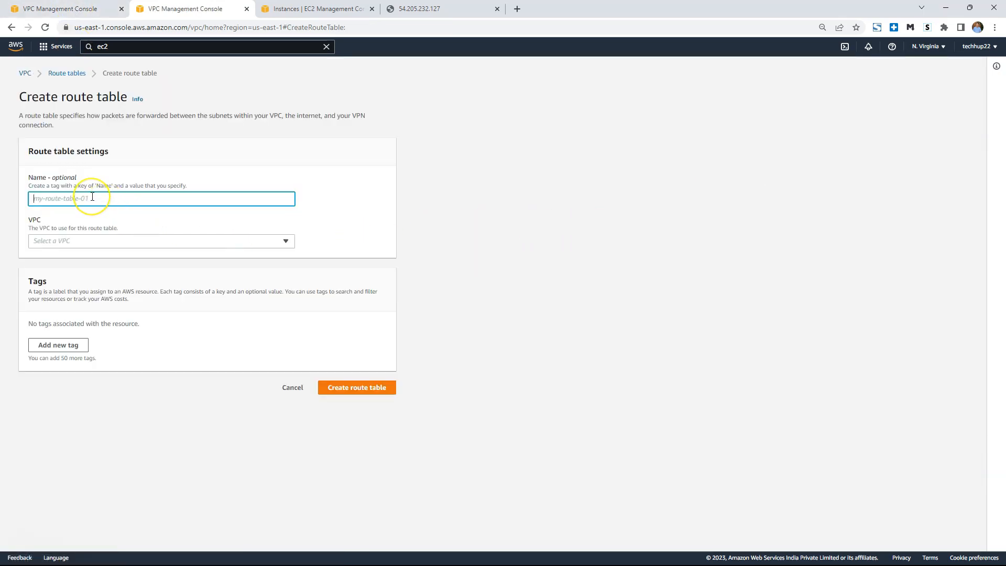
{"action": "type", "text": "techhup-demo"}
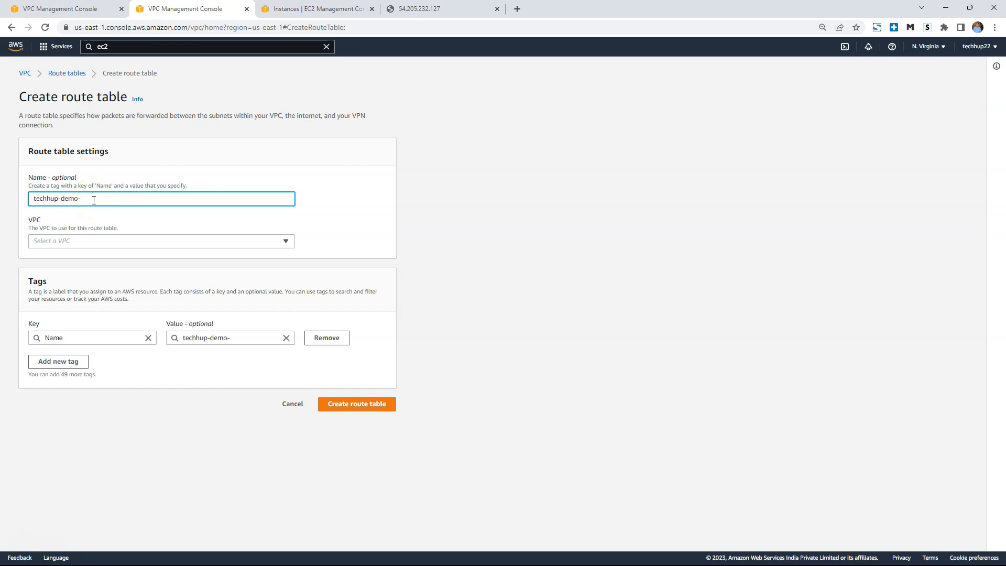
{"action": "type", "text": "-rt-private"}
{"action": "left_click", "coordinate": [128, 242]}
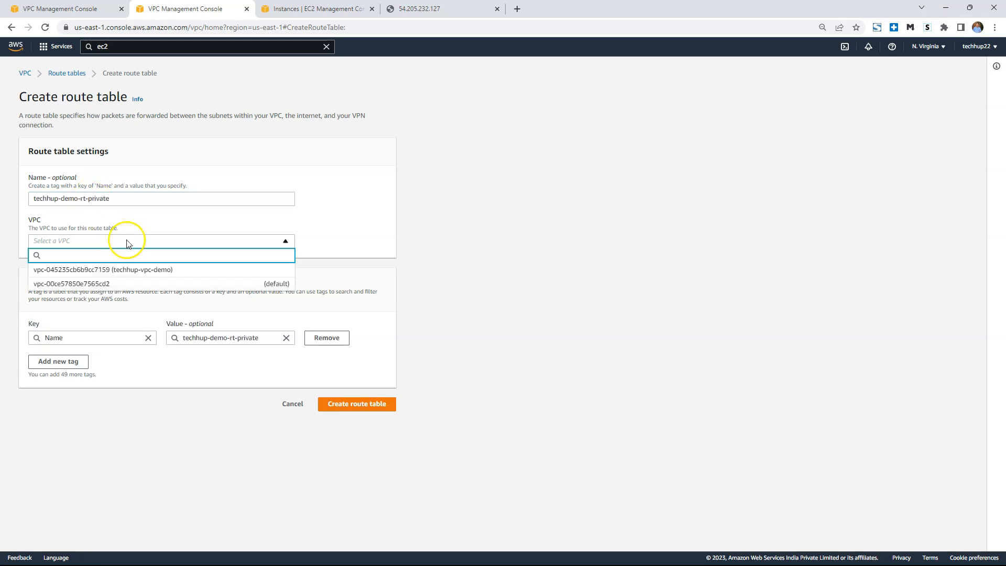
{"action": "left_click", "coordinate": [157, 270]}
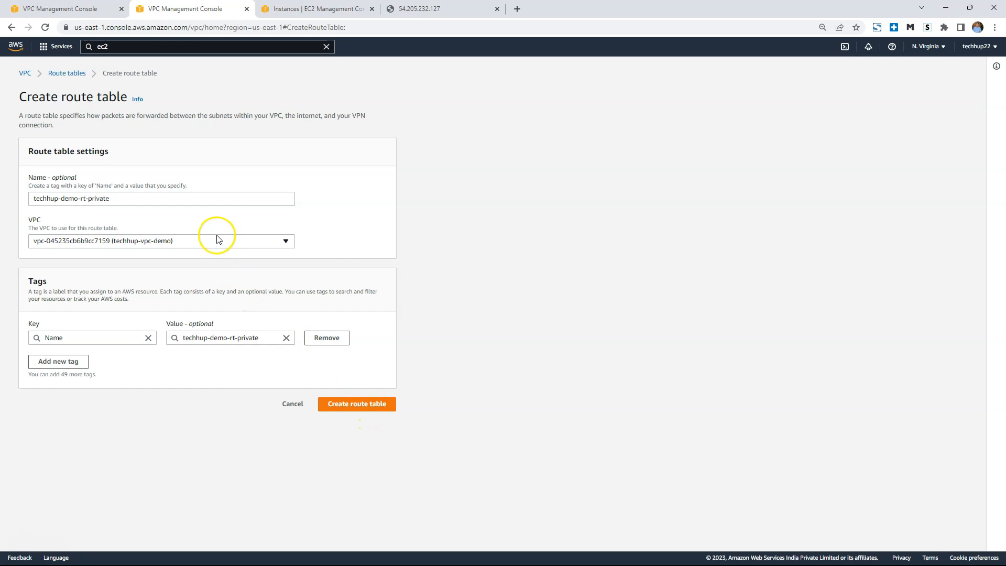
{"action": "left_click", "coordinate": [356, 404]}
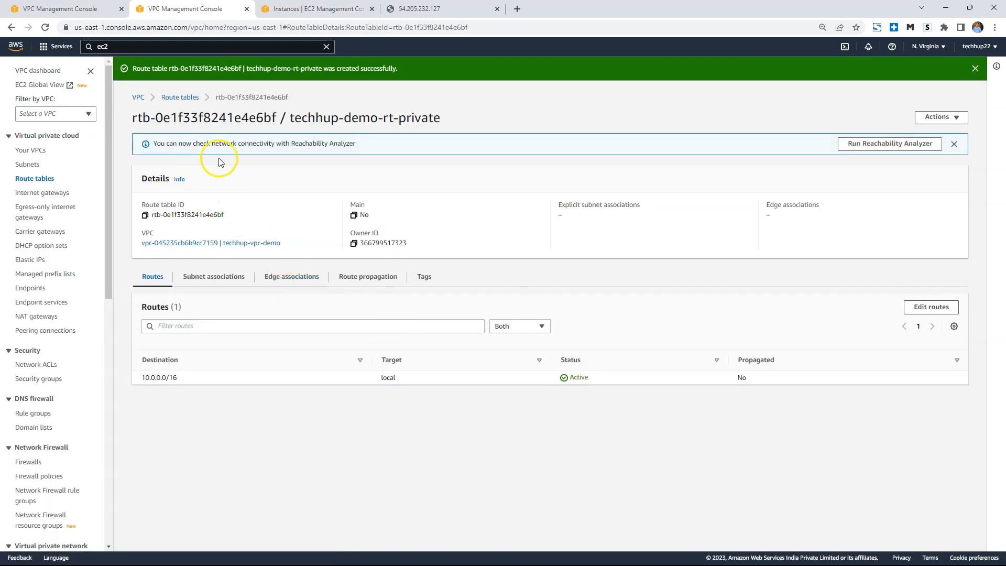
Associate the techhup-demo-private subnet with the techhup-demo-rt-private route table and save the association.
{"action": "left_click", "coordinate": [223, 280]}
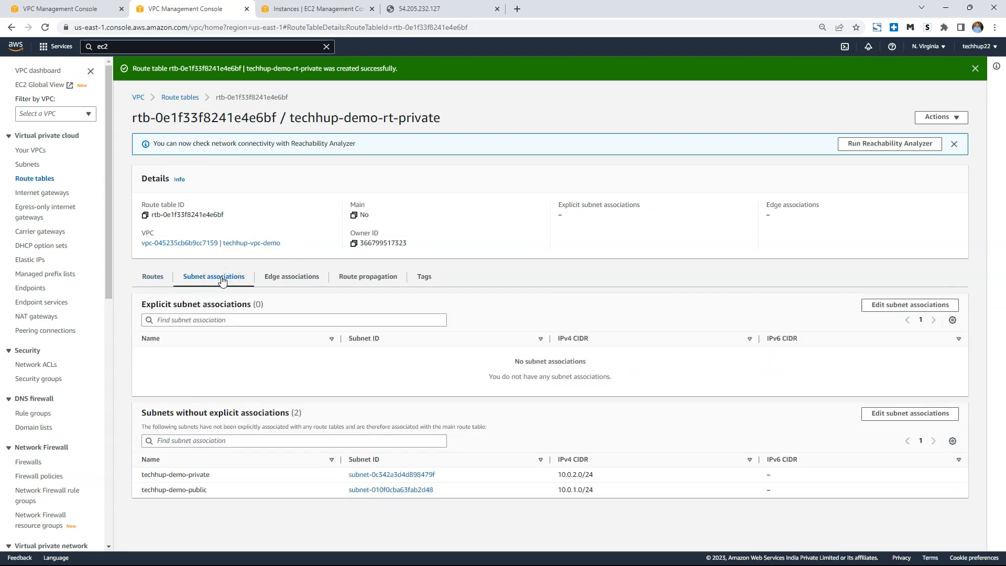
{"action": "left_click", "coordinate": [923, 308]}
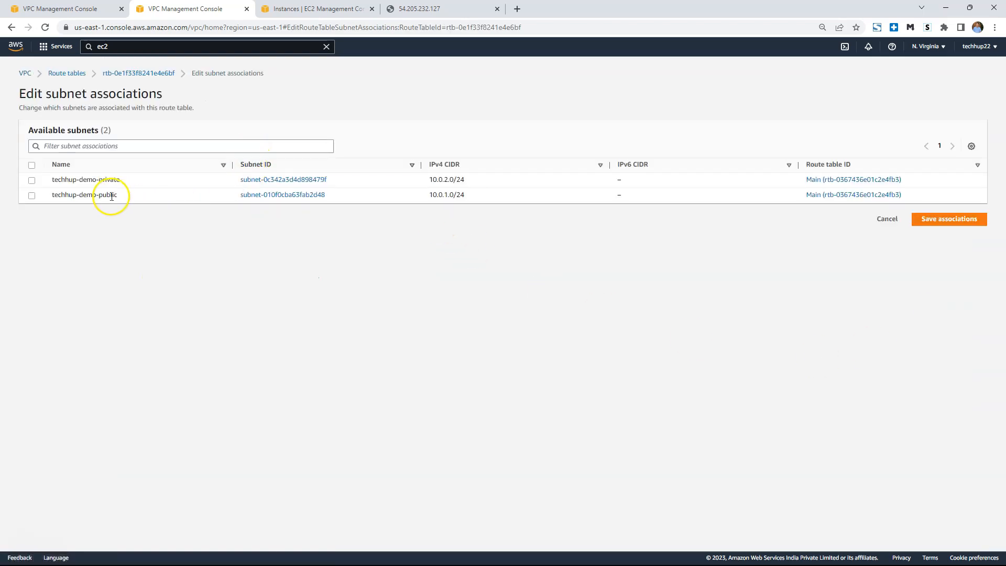
{"action": "left_click", "coordinate": [31, 180]}
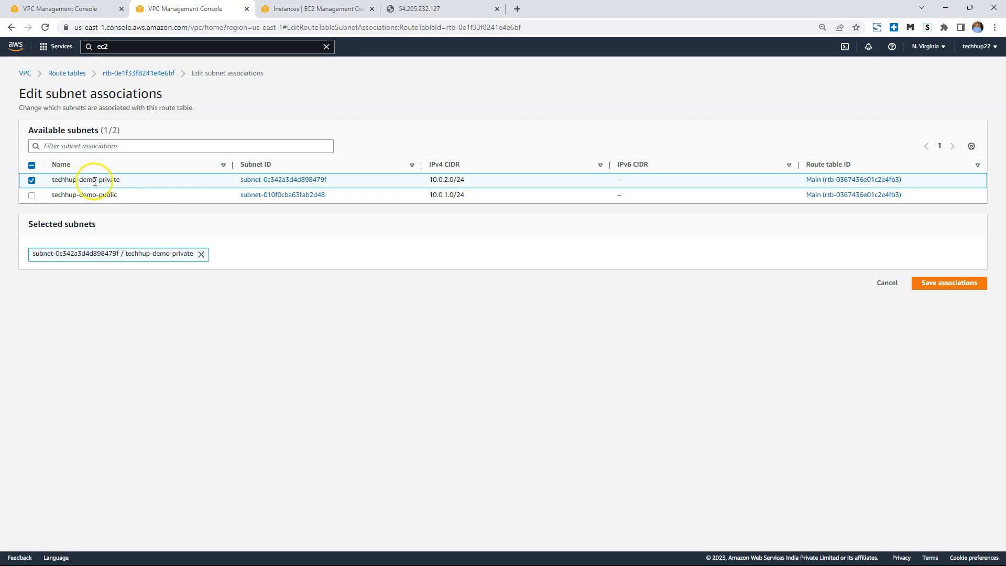
{"action": "left_click", "coordinate": [958, 286]}
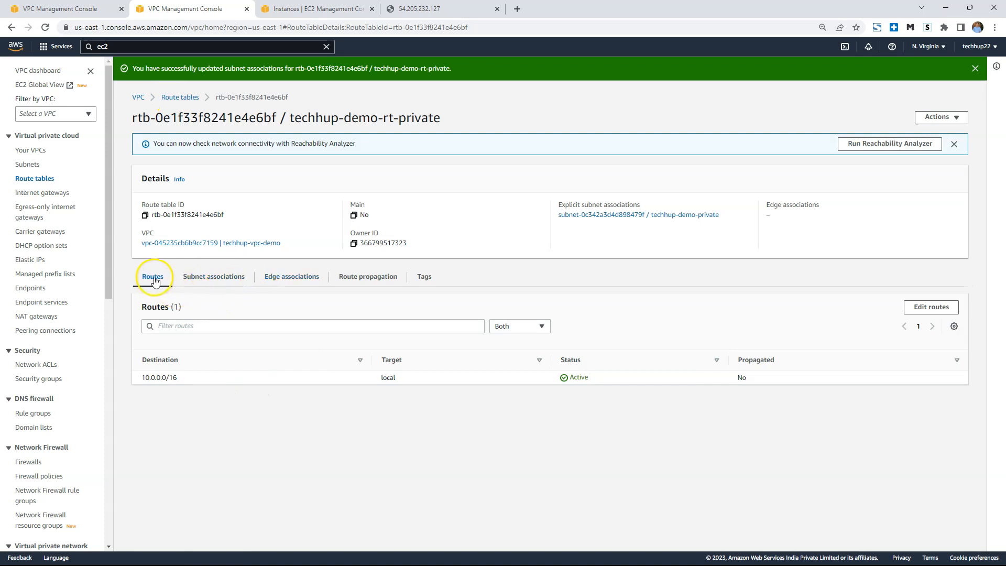
Check the new route table's routes, the private subnet's route table, and the resource map of techhup-vpc-demo.
{"action": "left_click_drag", "start_coordinate": [156, 377], "coordinate": [806, 379]}
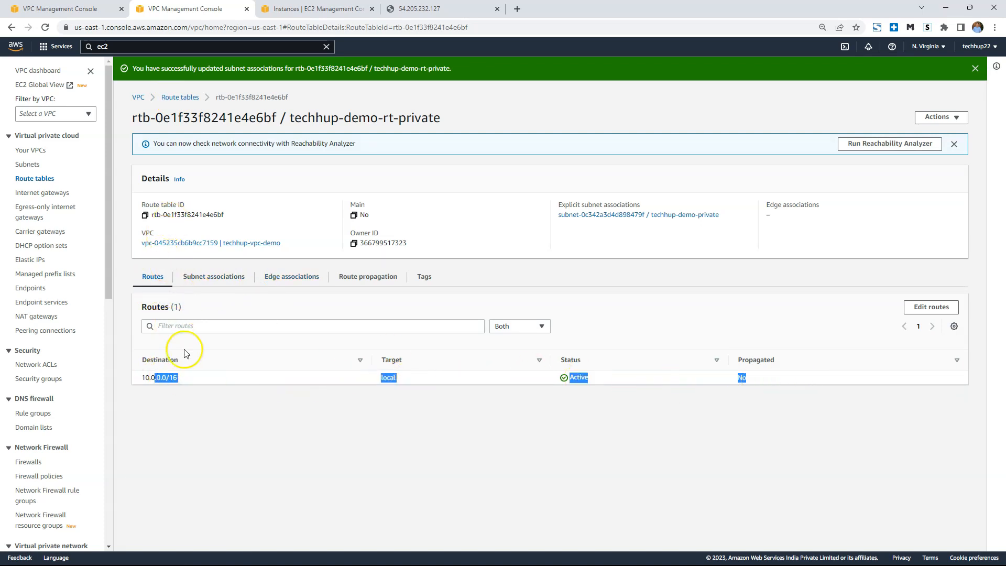
{"action": "left_click", "coordinate": [27, 165]}
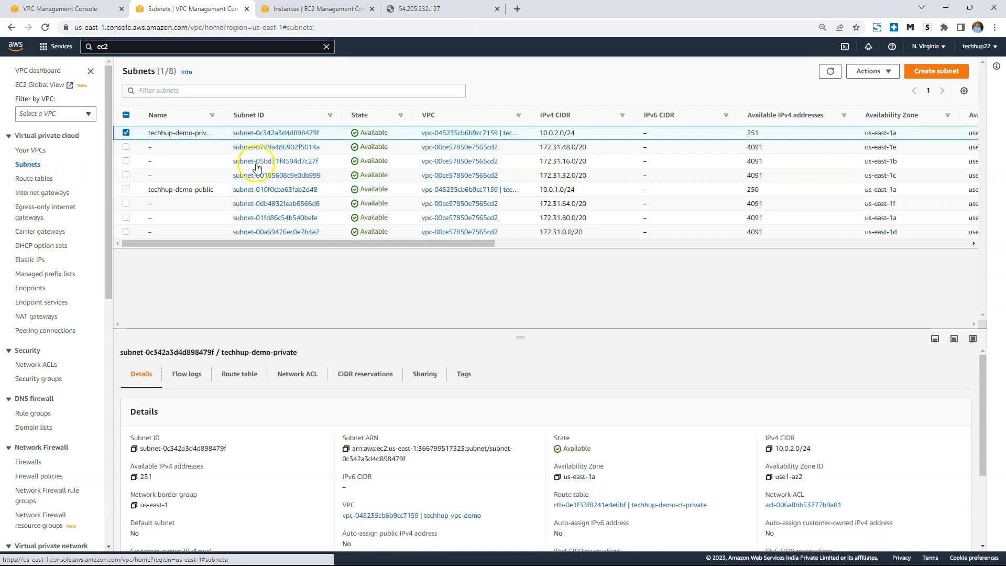
{"action": "left_click", "coordinate": [234, 134]}
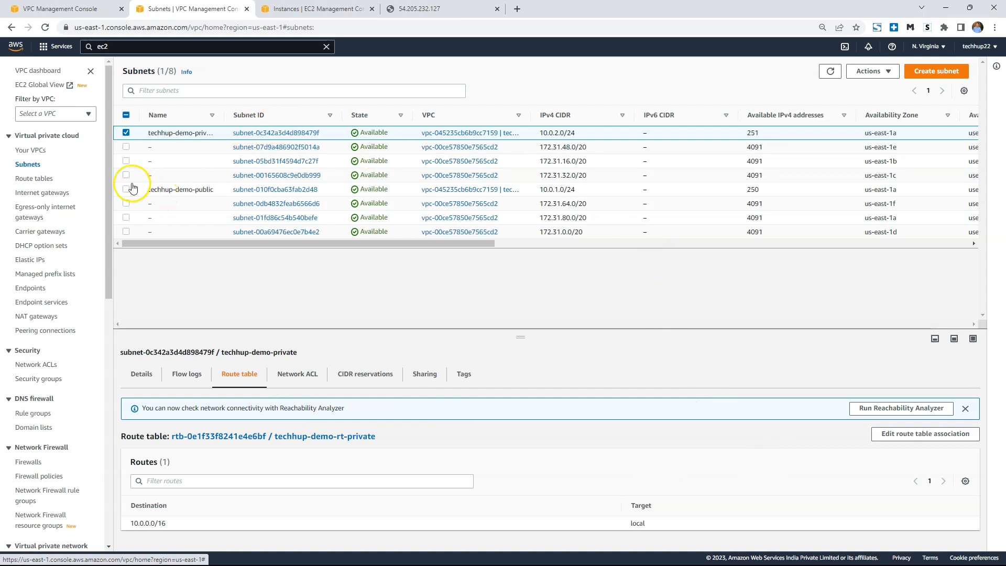
{"action": "left_click", "coordinate": [31, 151]}
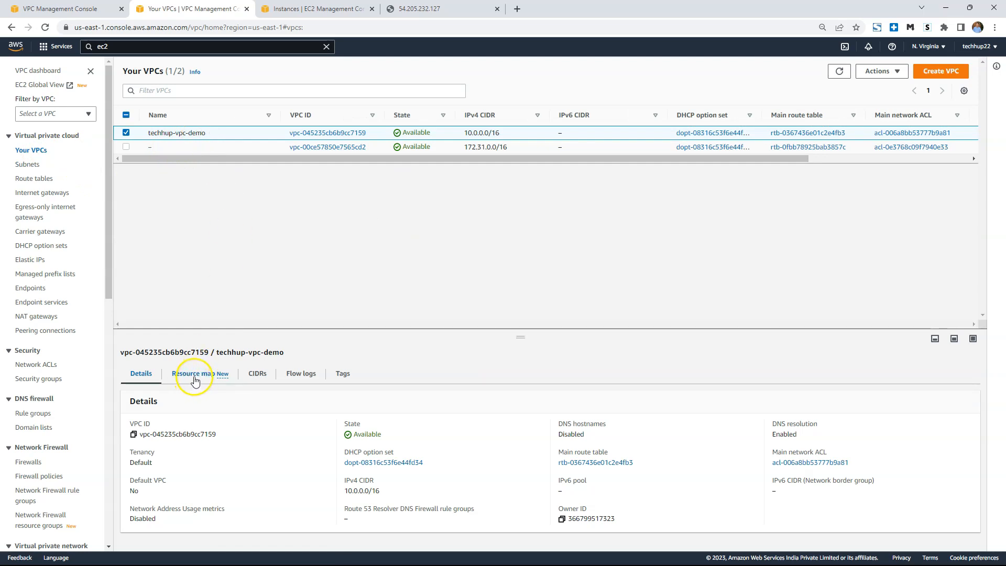
{"action": "left_click", "coordinate": [194, 382]}
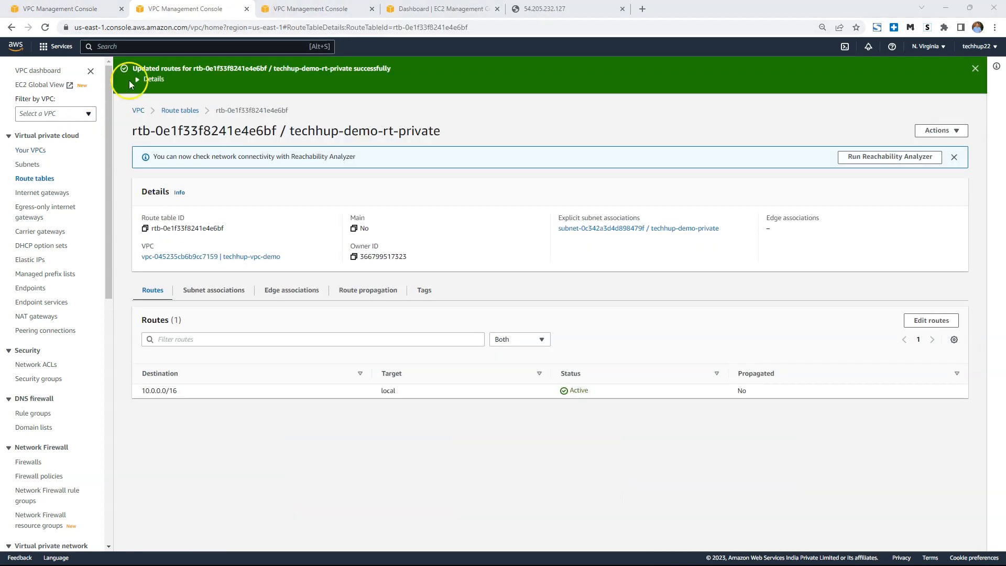
Start launching a new EC2 instance from the running instances list and name it techhup-demo-private-instance.
{"action": "left_click", "coordinate": [441, 9]}
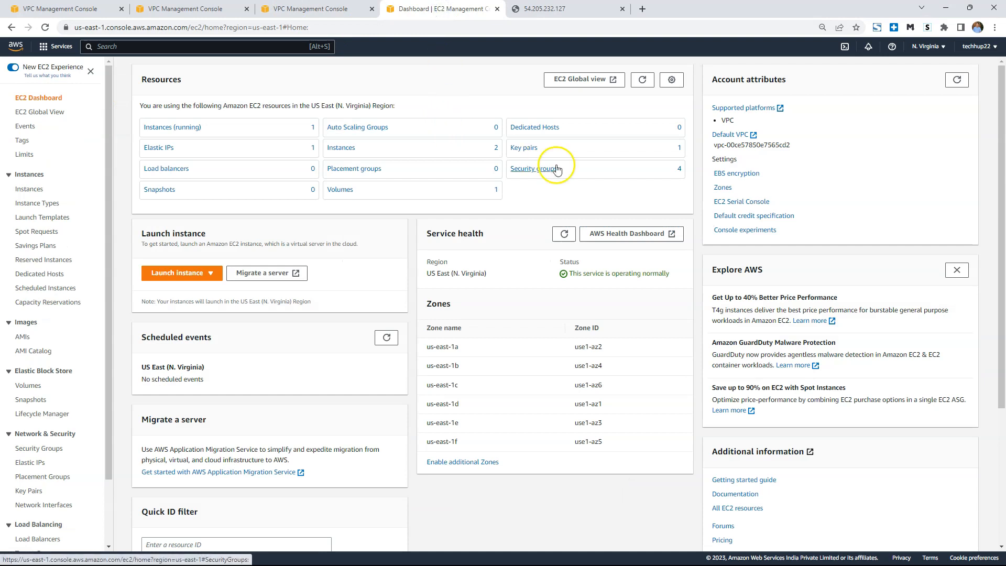
{"action": "left_click", "coordinate": [193, 131]}
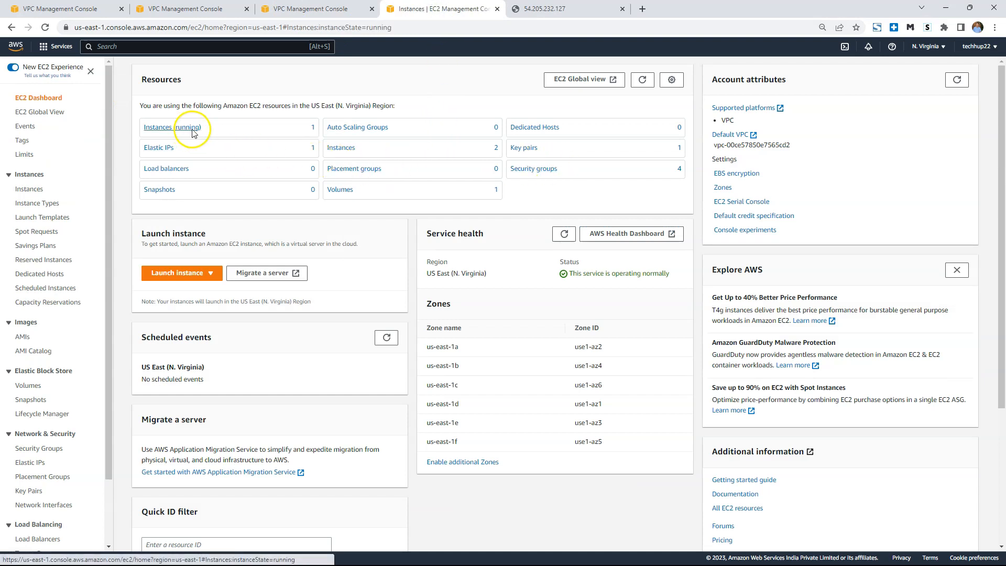
{"action": "left_click", "coordinate": [936, 84]}
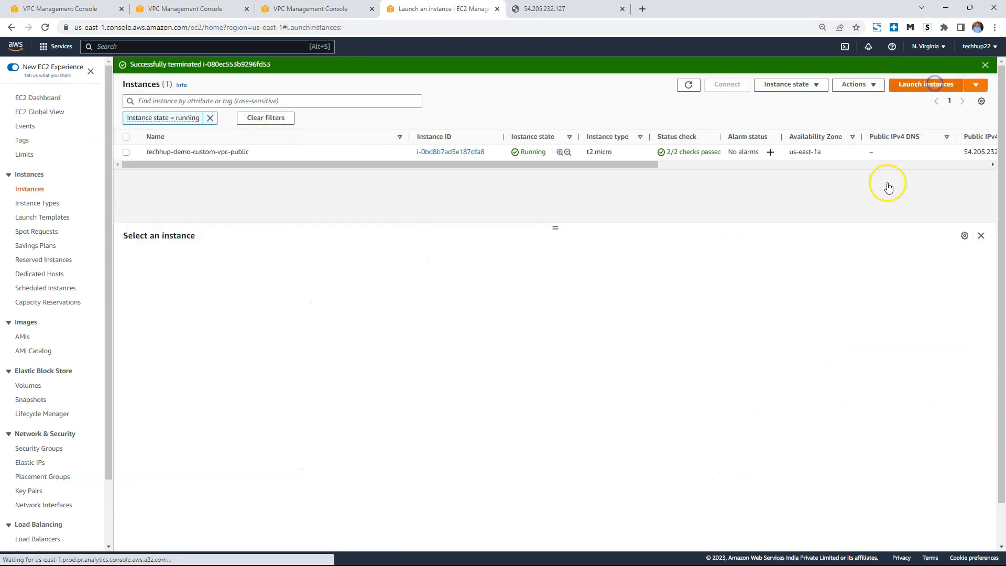
{"action": "left_click", "coordinate": [104, 205]}
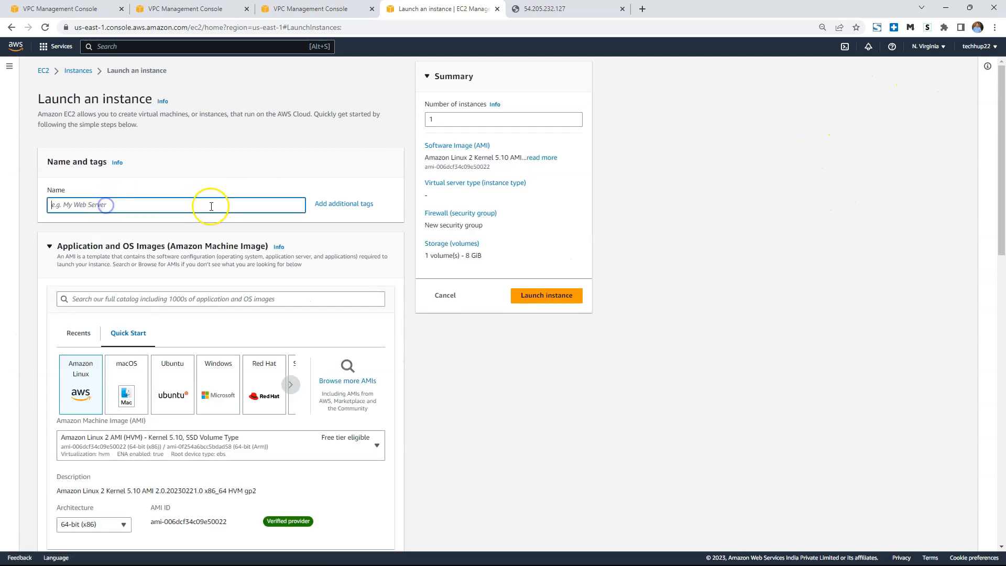
{"action": "type", "text": "techh"}
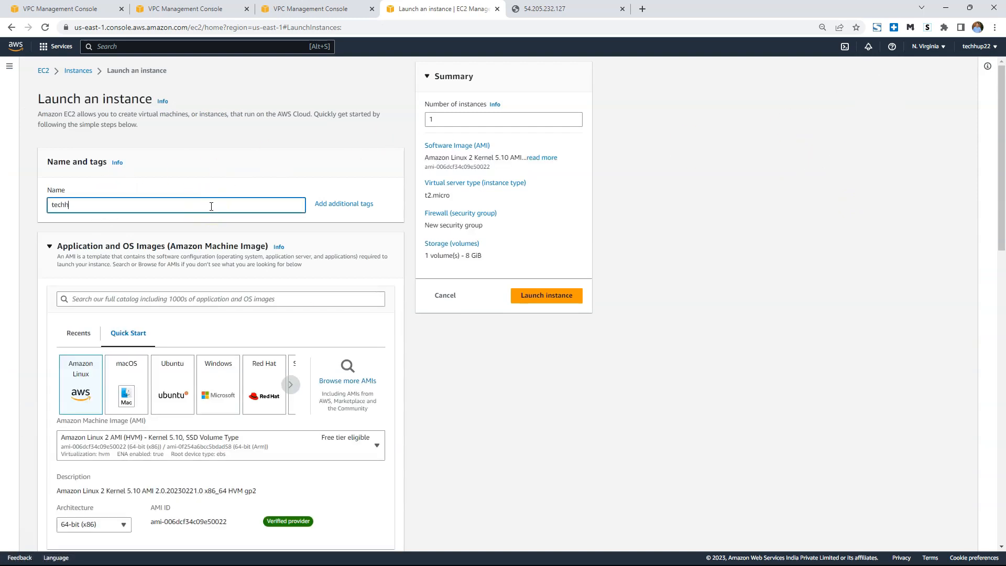
{"action": "type", "text": "up-demo-private-instance"}
Choose the Ubuntu image and the techhup-vpc-demo key pair for the new instance.
{"action": "left_click", "coordinate": [172, 388]}
{"action": "scroll", "coordinate": [328, 382], "scroll_direction": "down", "scroll_amount": 8}
{"action": "left_click", "coordinate": [268, 349]}
{"action": "left_click", "coordinate": [217, 393]}
Edit the instance's network settings to use the techhup-vpc-demo VPC and the techhup-demo-private subnet.
{"action": "scroll", "coordinate": [236, 398], "scroll_direction": "down", "scroll_amount": 4}
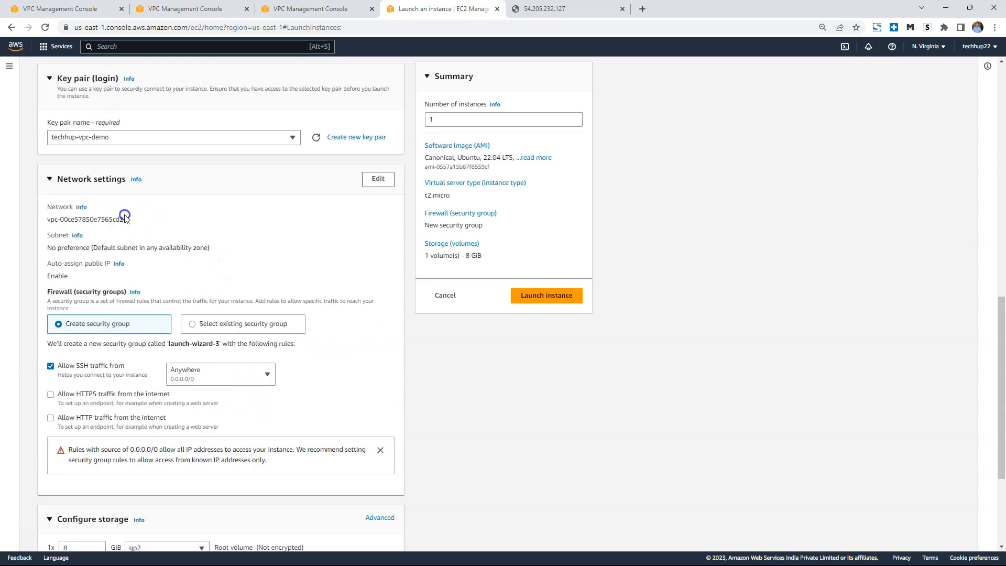
{"action": "left_click", "coordinate": [373, 180]}
{"action": "left_click", "coordinate": [238, 224]}
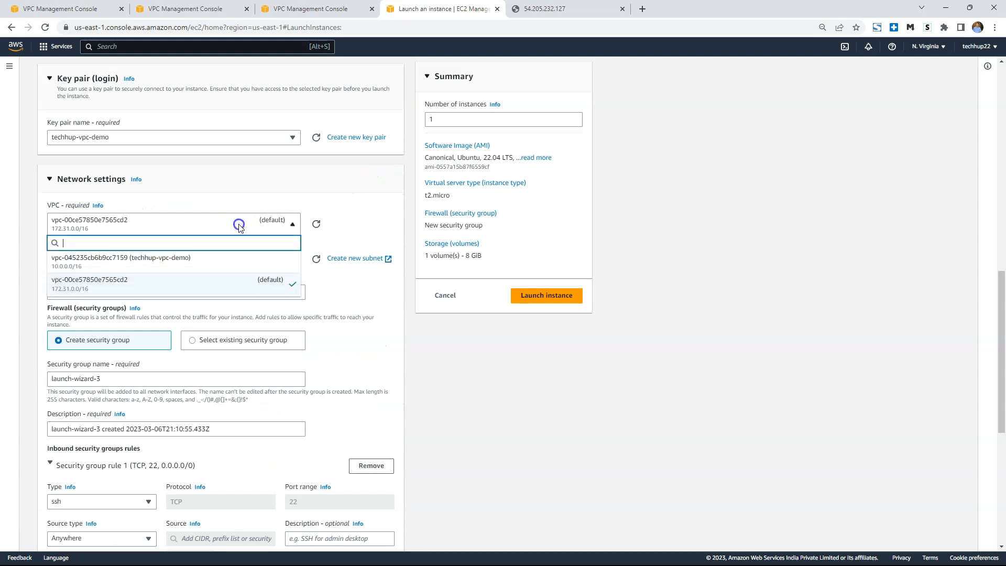
{"action": "left_click", "coordinate": [192, 259]}
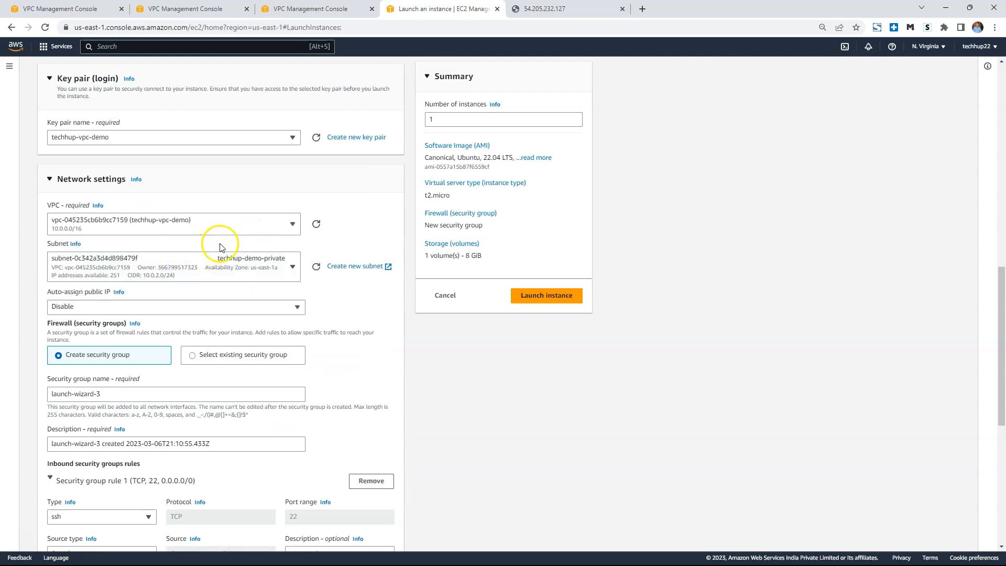
{"action": "left_click", "coordinate": [283, 271]}
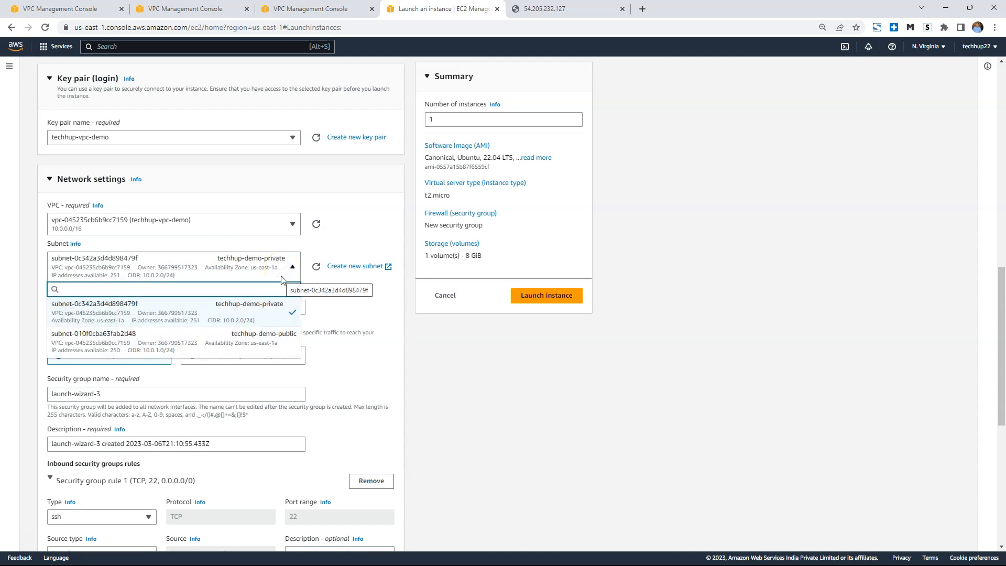
{"action": "left_click", "coordinate": [175, 310]}
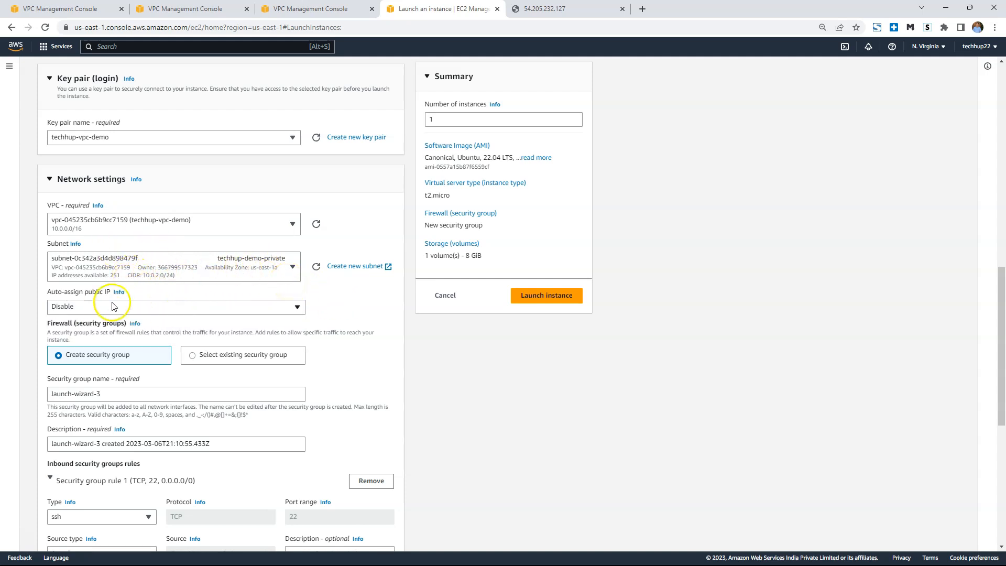
Assign the existing security group launch-wizard-2 to the instance and launch it.
{"action": "scroll", "coordinate": [262, 298], "scroll_direction": "down", "scroll_amount": 2}
{"action": "left_click", "coordinate": [199, 251]}
{"action": "left_click", "coordinate": [168, 289]}
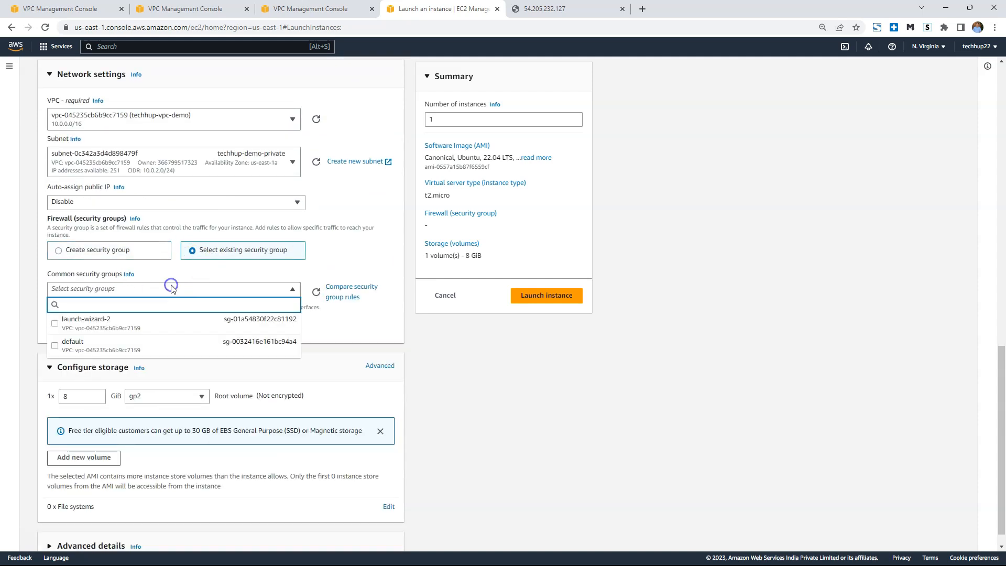
{"action": "left_click", "coordinate": [102, 321]}
{"action": "left_click", "coordinate": [51, 347]}
{"action": "scroll", "coordinate": [51, 346], "scroll_direction": "down", "scroll_amount": 1}
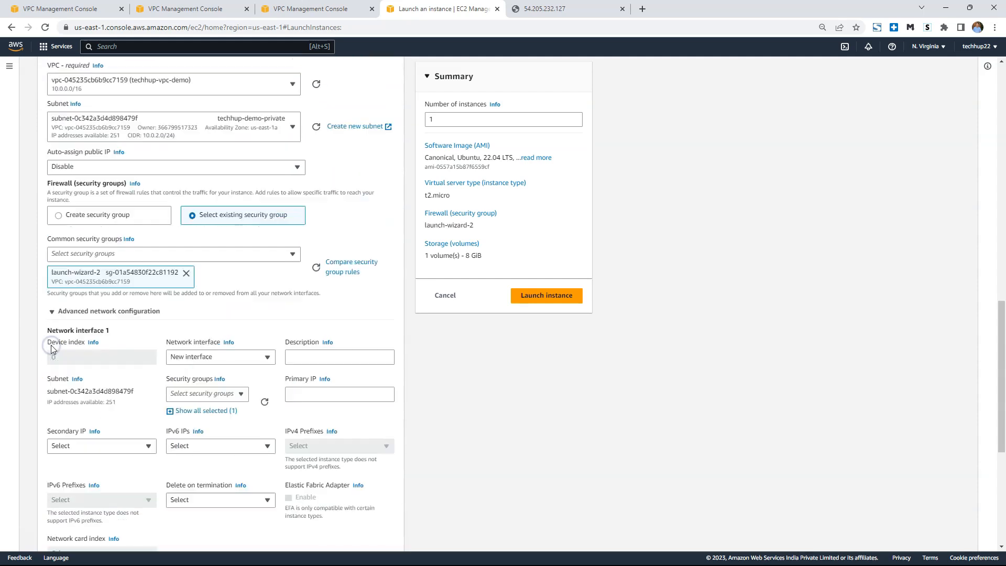
{"action": "scroll", "coordinate": [51, 346], "scroll_direction": "up", "scroll_amount": 1}
{"action": "left_click", "coordinate": [51, 346]}
{"action": "scroll", "coordinate": [467, 419], "scroll_direction": "down", "scroll_amount": 1}
{"action": "left_click", "coordinate": [547, 295]}
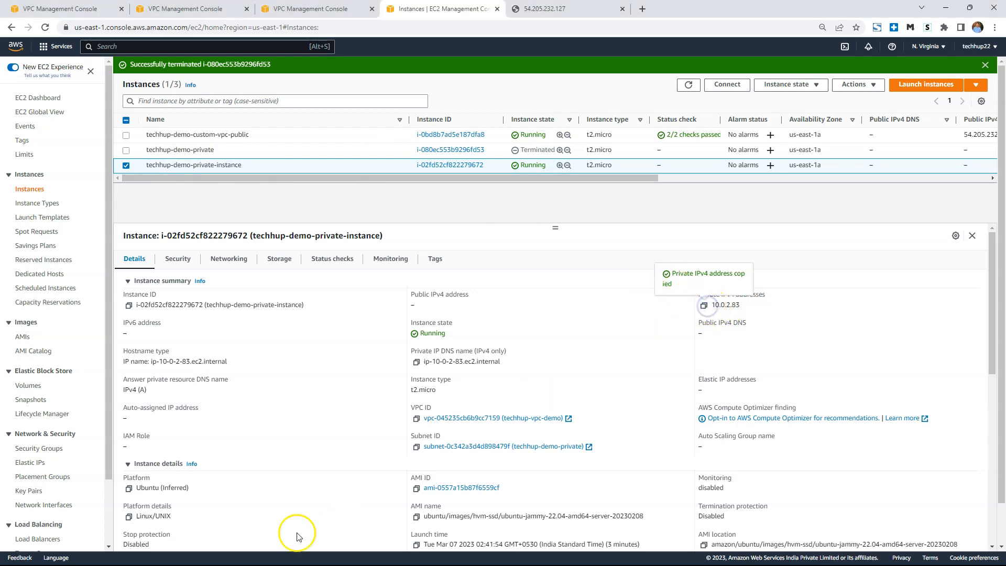
Switch to MobaXterm and exit the nested SSH session to 10.0.1.47, repeating exit to get past the stopped jobs.
{"action": "mouse_move", "coordinate": [432, 562]}
{"action": "left_click", "coordinate": [478, 562]}
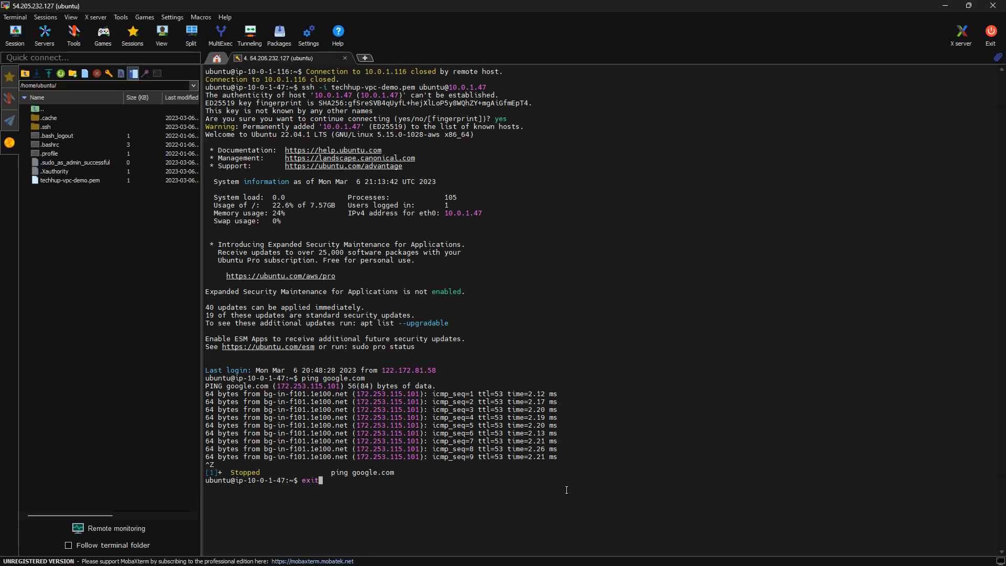
{"action": "key", "text": "Return"}
{"action": "key", "text": "Up"}
{"action": "key", "text": "Down"}
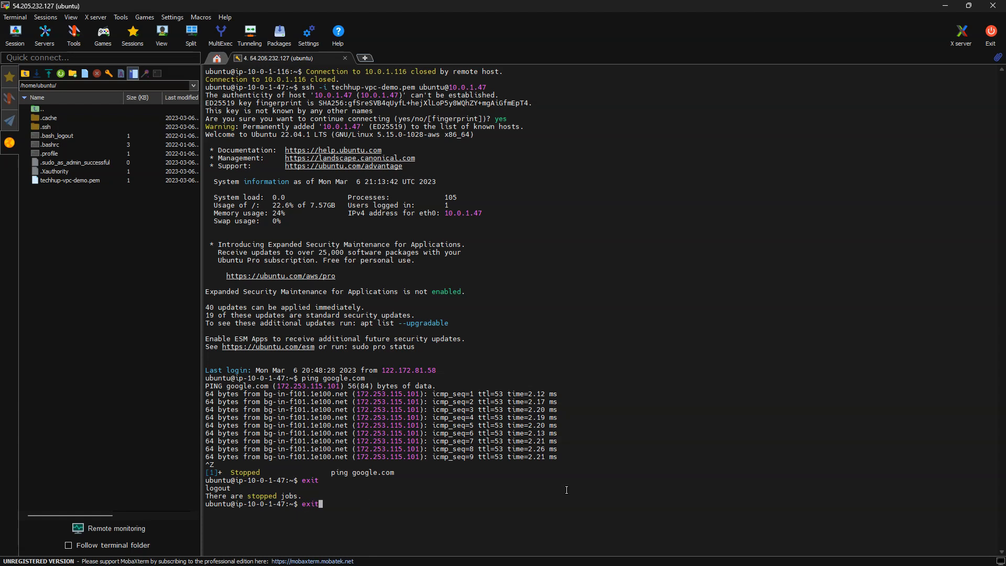
{"action": "key", "text": "Return"}
{"action": "key", "text": "Up"}
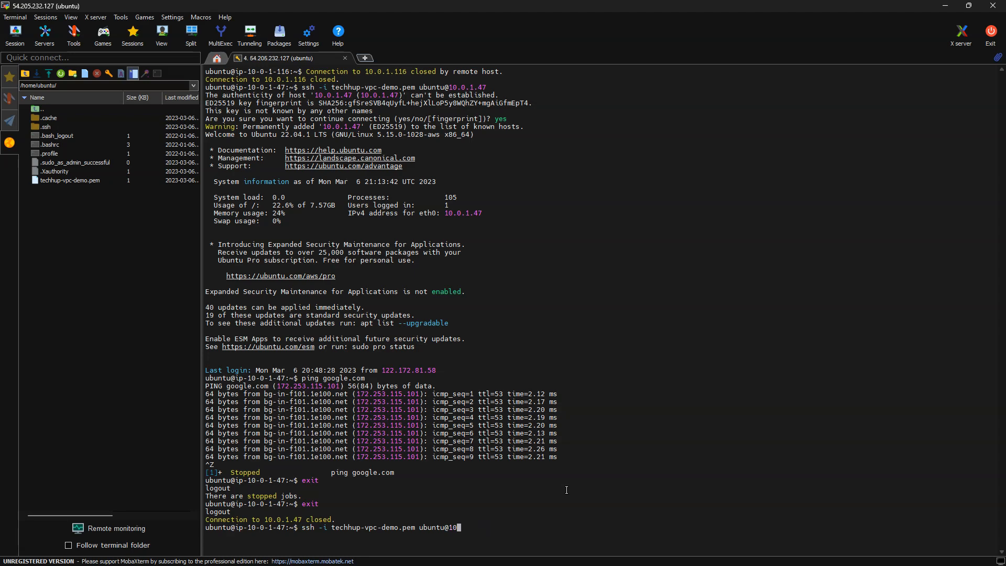
{"action": "right_click", "coordinate": [566, 490]}
{"action": "key", "text": "Return"}
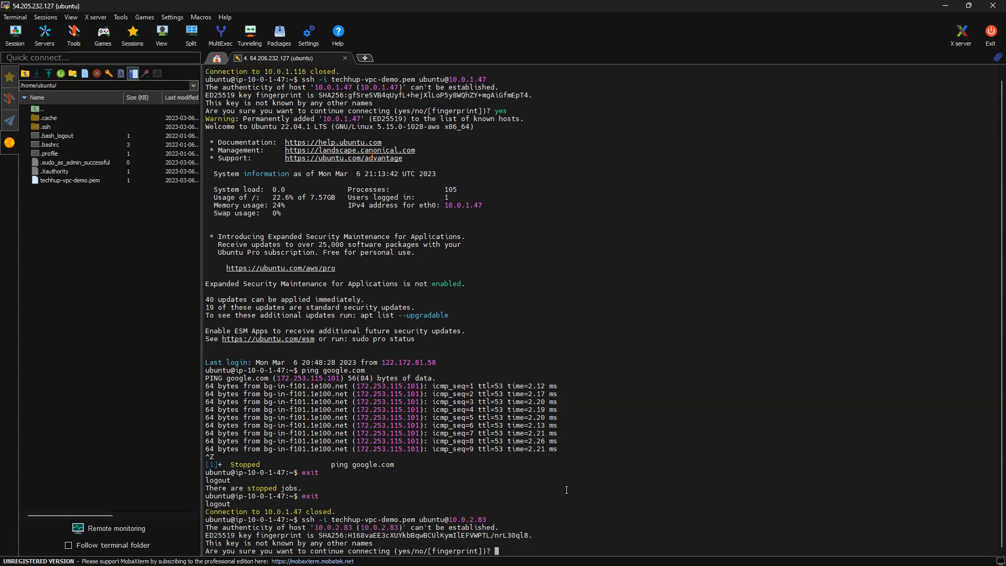
{"action": "type", "text": "yes"}
{"action": "key", "text": "Return"}
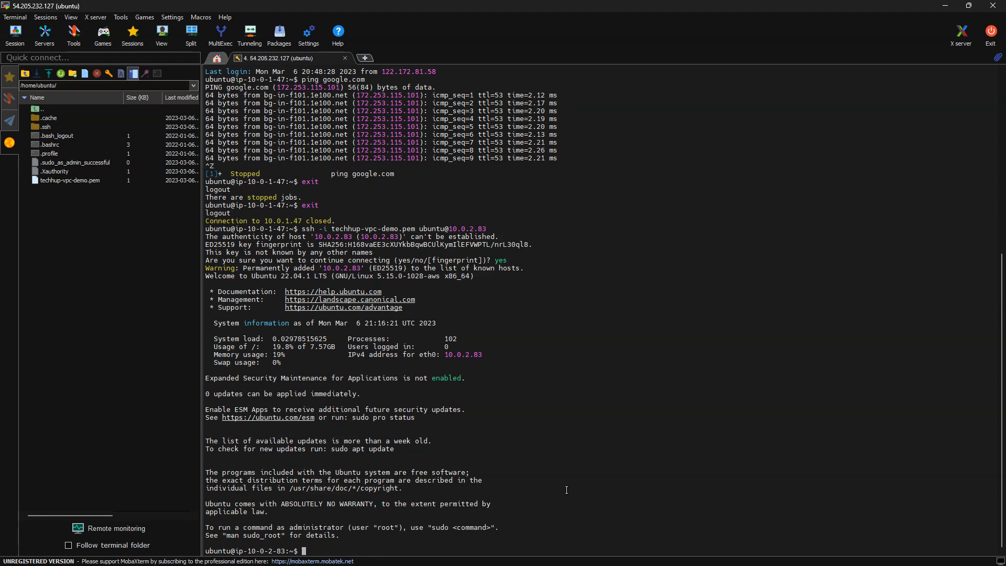
Clear the terminal, ping google.com from the private instance to test its internet access, and suspend the ping.
{"action": "type", "text": "r"}
{"action": "key", "text": "Return"}
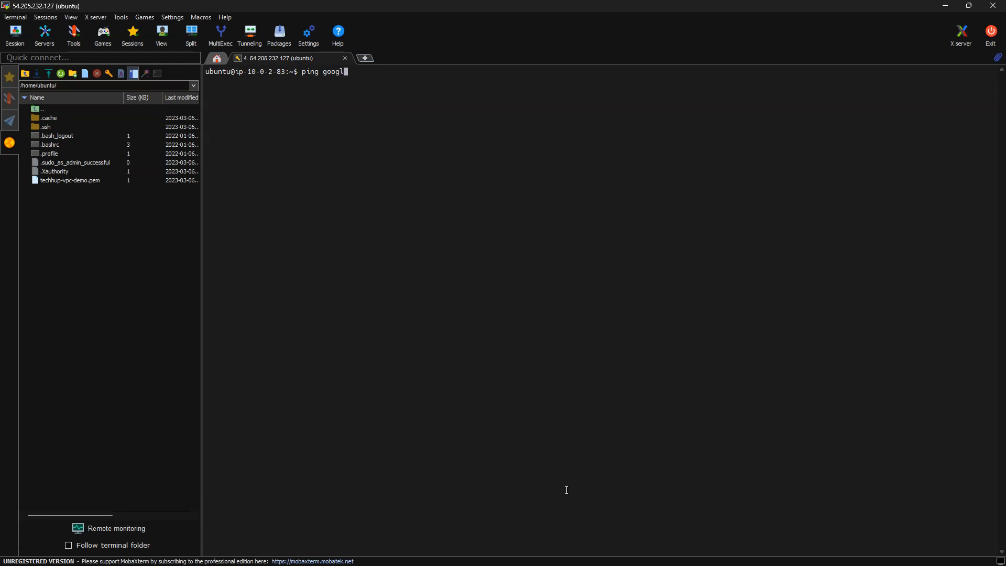
{"action": "type", "text": "m"}
{"action": "key", "text": "Return"}
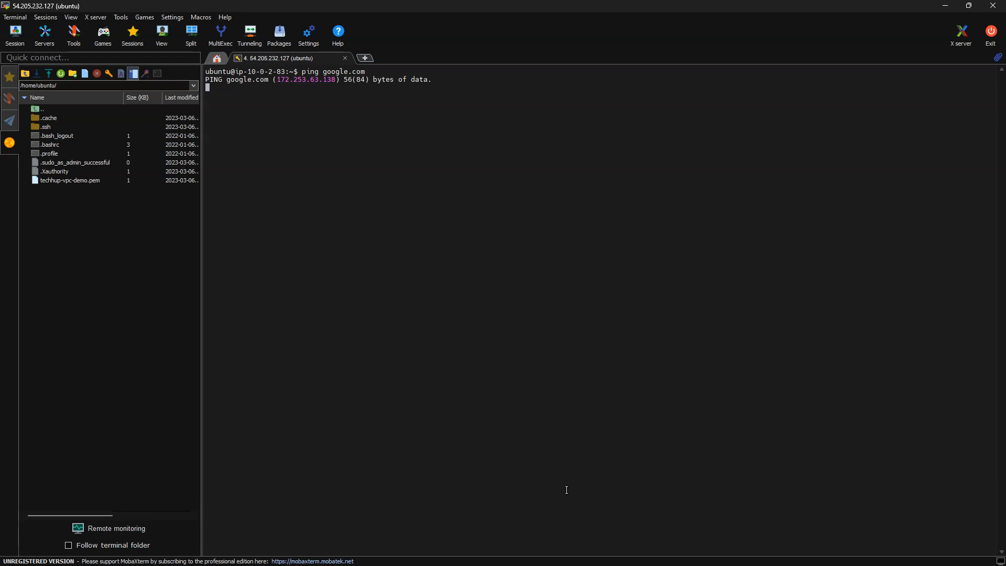
{"action": "key", "text": "ctrl+z"}
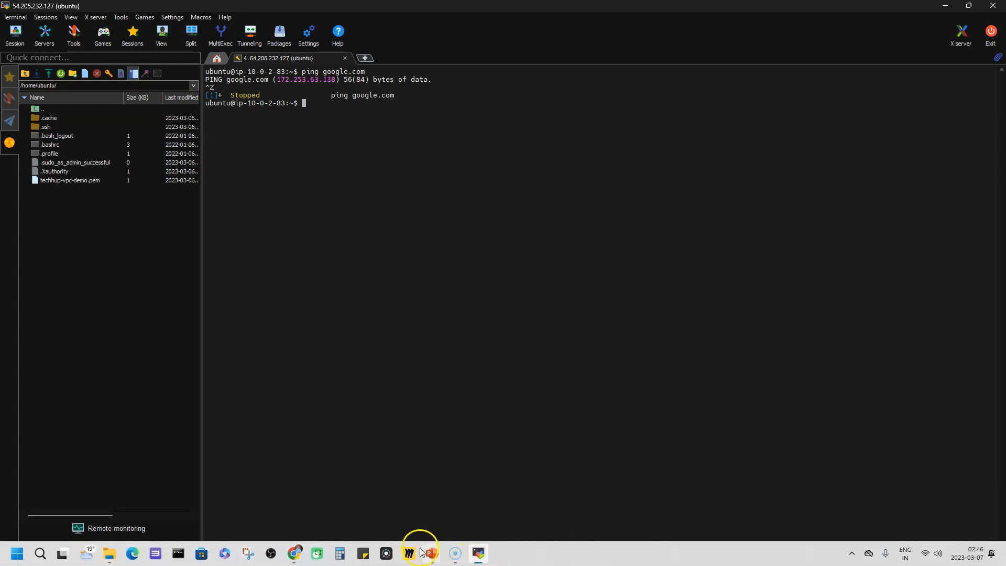
Switch to the PowerPoint slideshow and advance through the diagram on creating a NAT Gateway for the private subnet.
{"action": "mouse_move", "coordinate": [432, 558]}
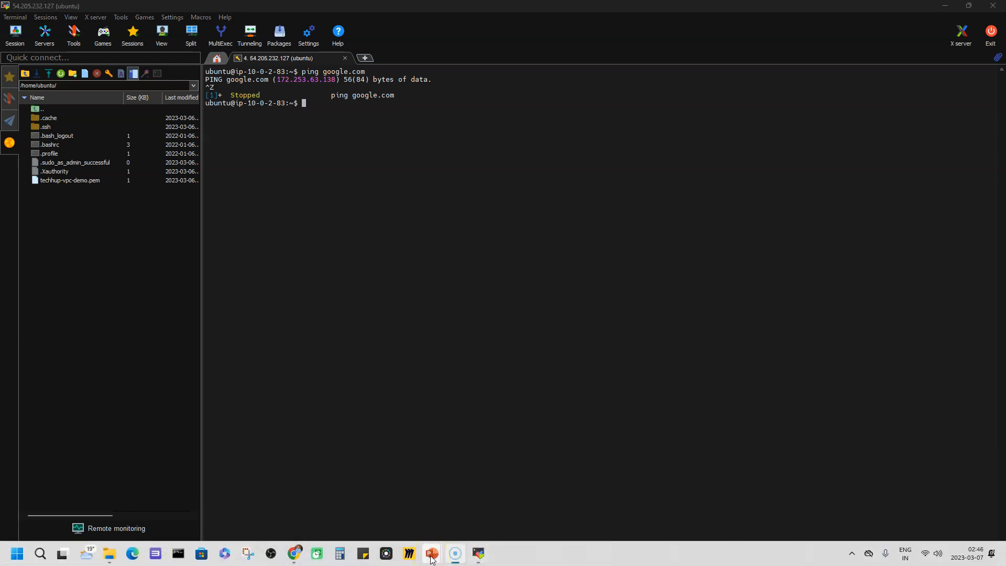
{"action": "left_click", "coordinate": [434, 519]}
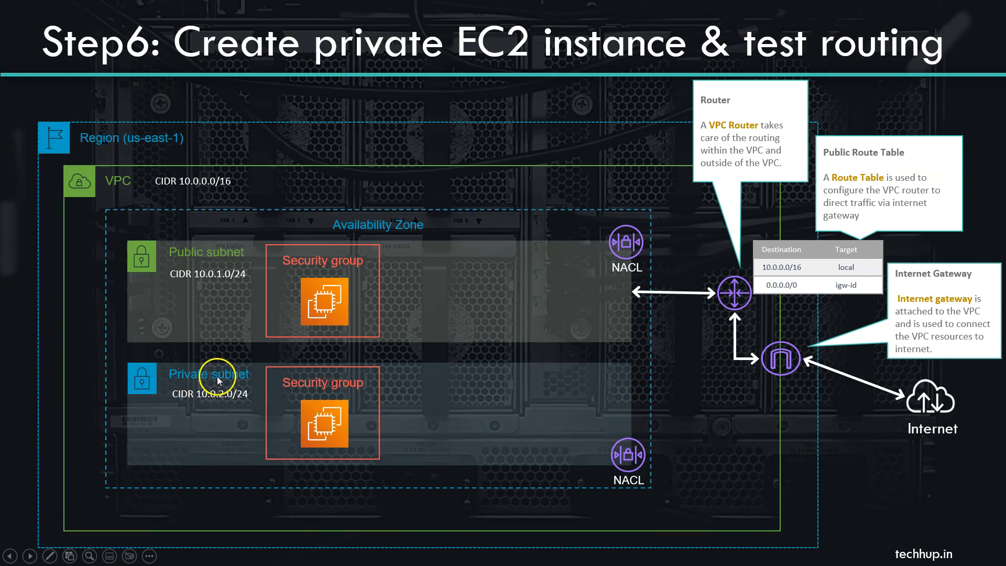
{"action": "left_click", "coordinate": [416, 410]}
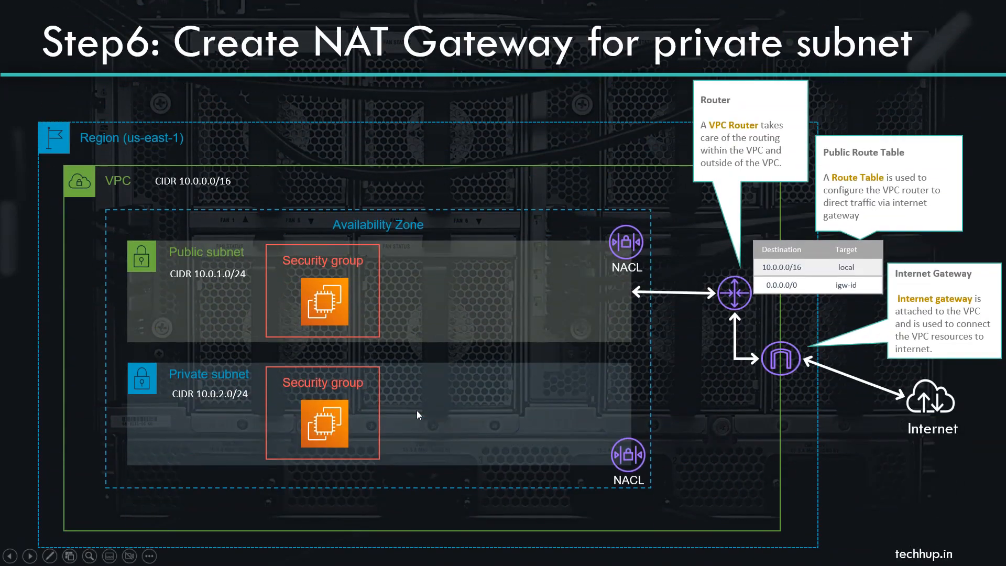
{"action": "left_click", "coordinate": [428, 404]}
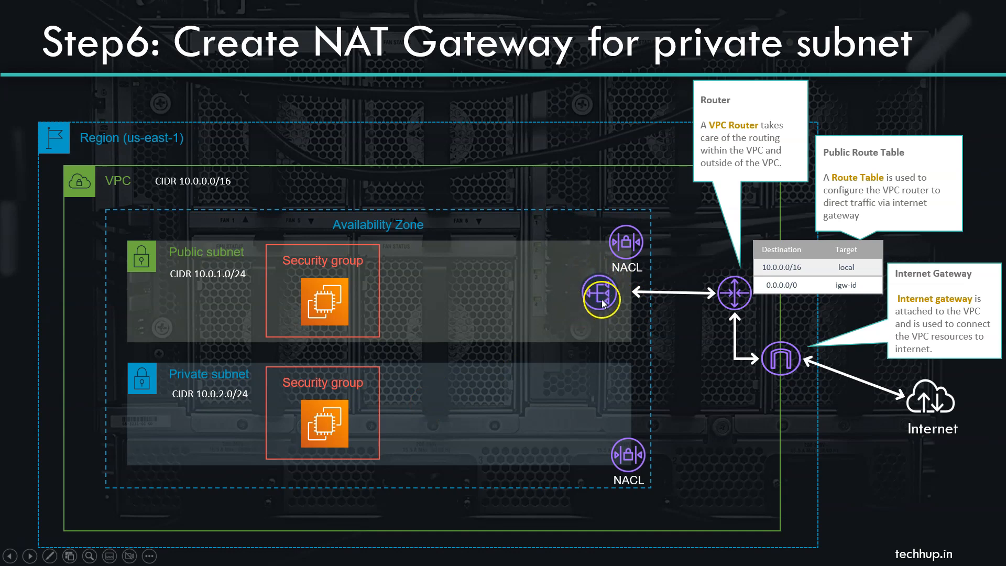
{"action": "left_click", "coordinate": [495, 367]}
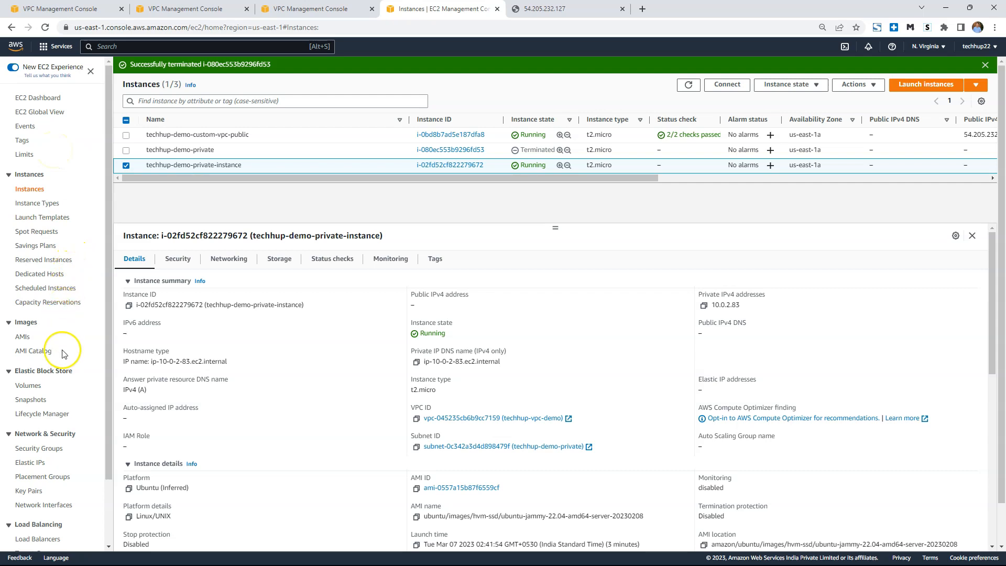
In the AWS console, create a public NAT gateway named techhup-nat-demo in subnet techhup-demo-public, using Elastic IP allocation eipalloc-091201caf7b29fb19.
{"action": "scroll", "coordinate": [64, 346], "scroll_direction": "down", "scroll_amount": 1}
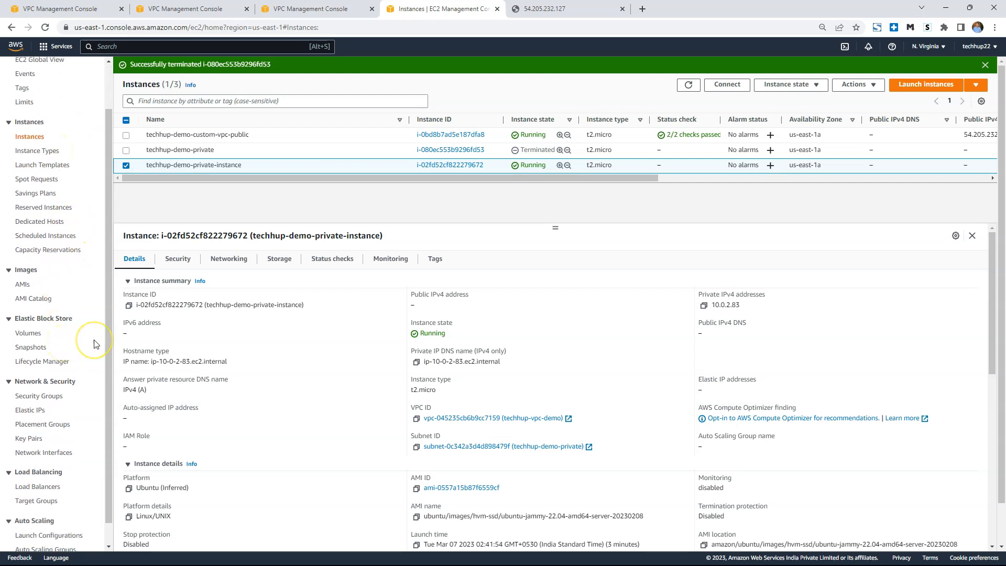
{"action": "left_click", "coordinate": [199, 196]}
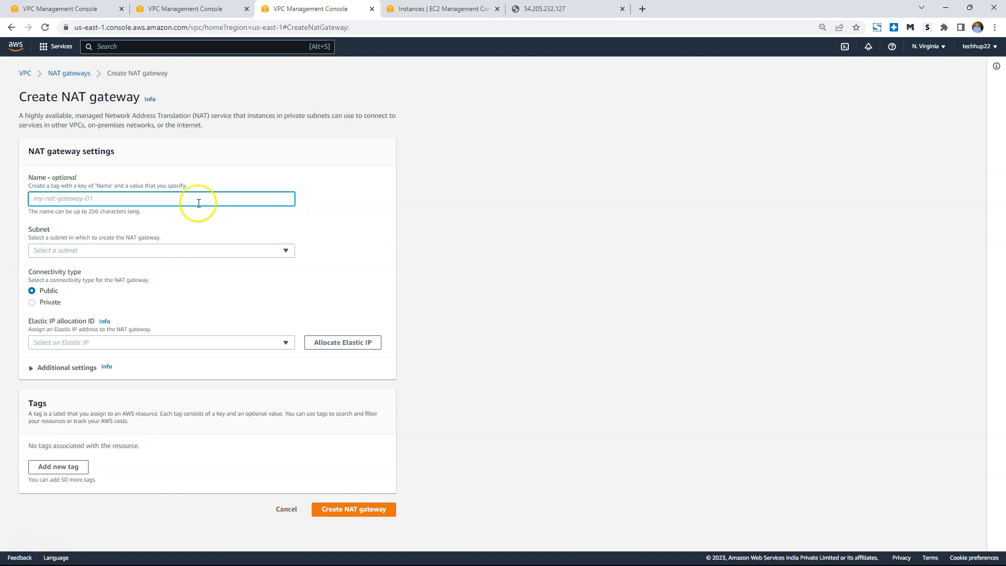
{"action": "type", "text": "techhup-nat-demo"}
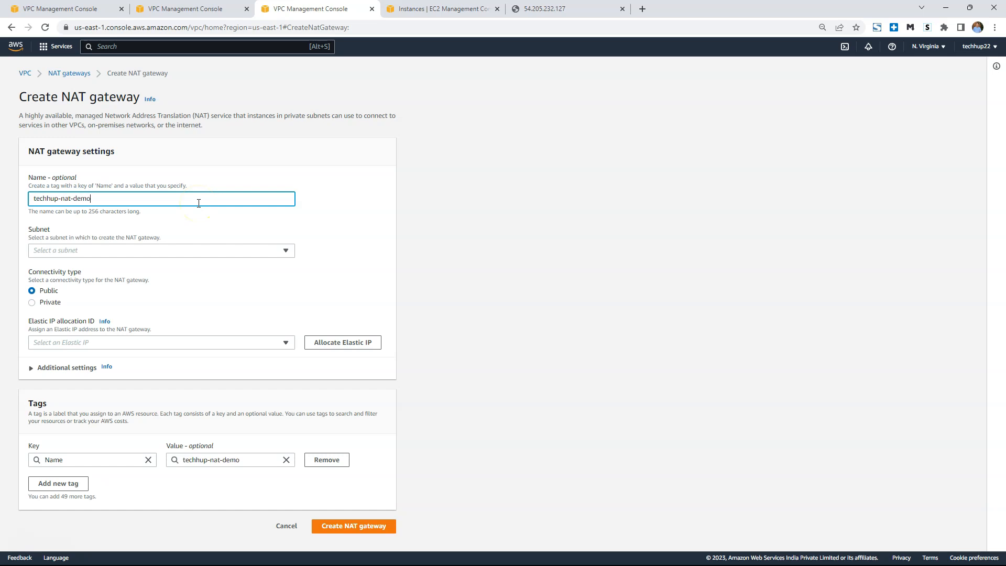
{"action": "left_click", "coordinate": [180, 250]}
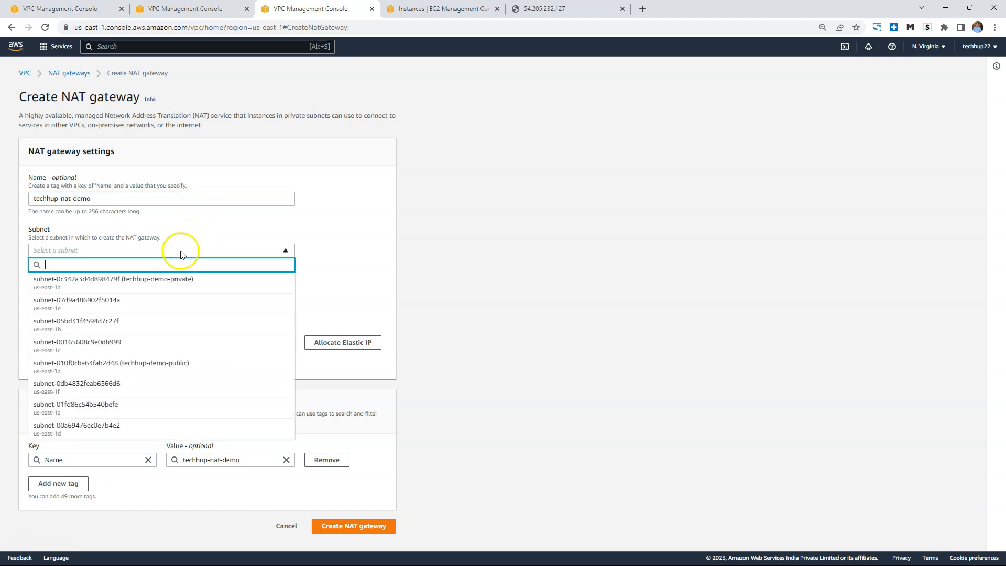
{"action": "left_click", "coordinate": [190, 369]}
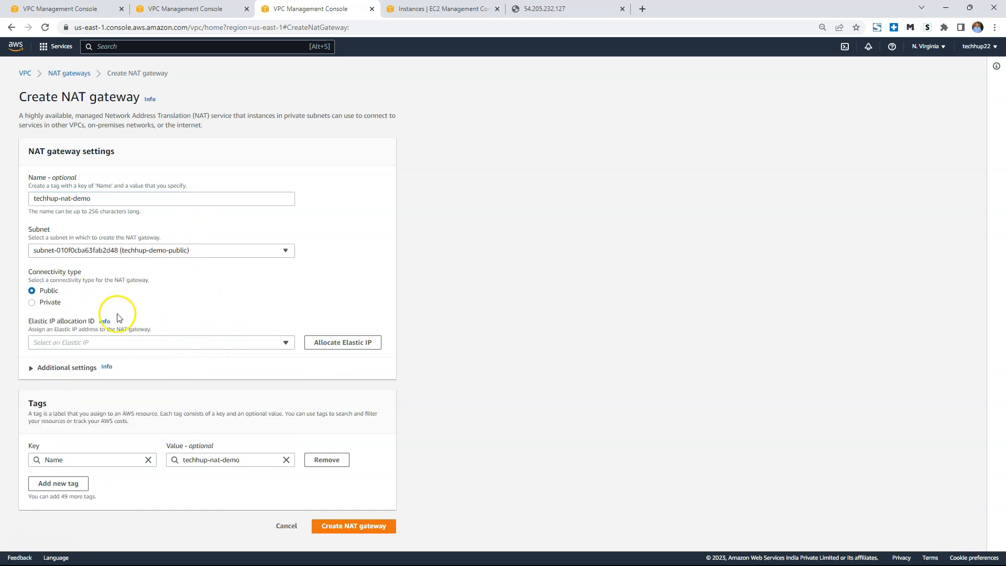
{"action": "left_click", "coordinate": [235, 345]}
{"action": "left_click", "coordinate": [199, 369]}
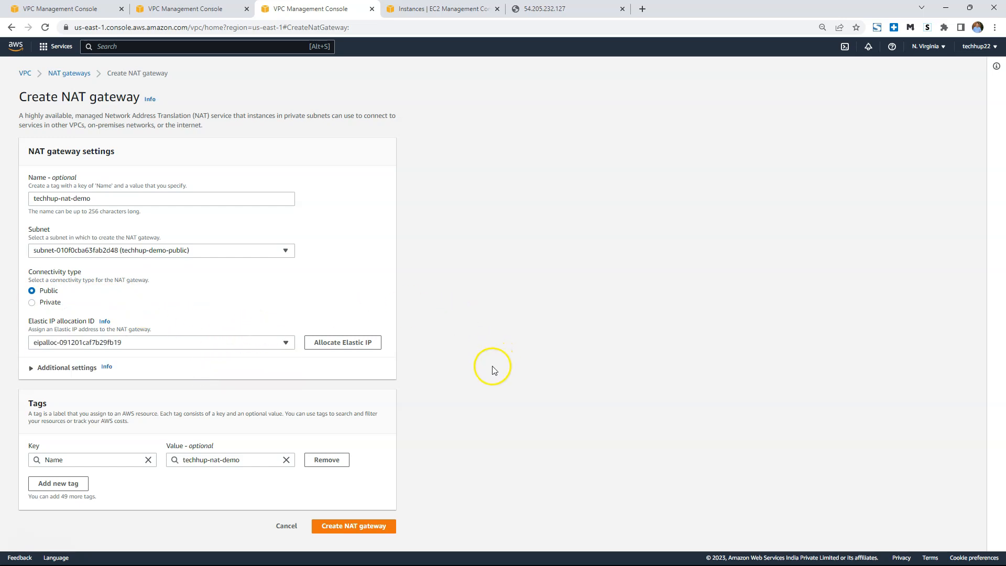
{"action": "left_click", "coordinate": [369, 525]}
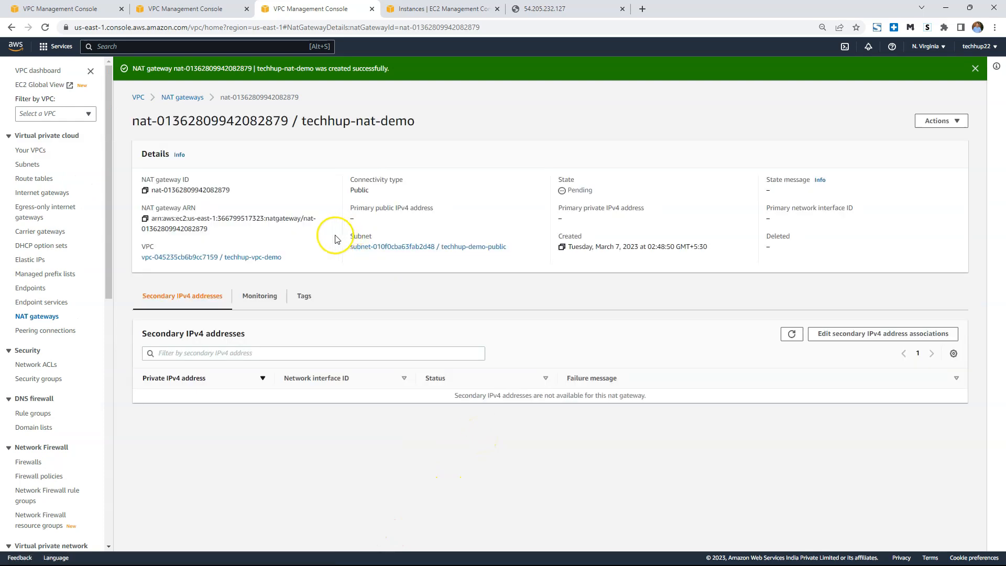
Copy the NAT gateway's ID and open the details of the techhup-demo-rt-private route table.
{"action": "left_click", "coordinate": [145, 192]}
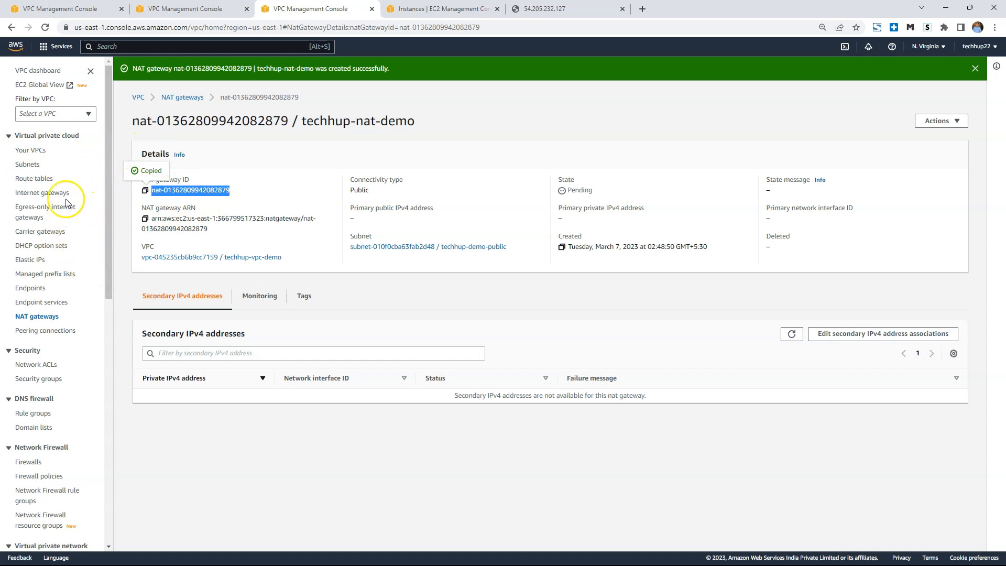
{"action": "left_click", "coordinate": [40, 178]}
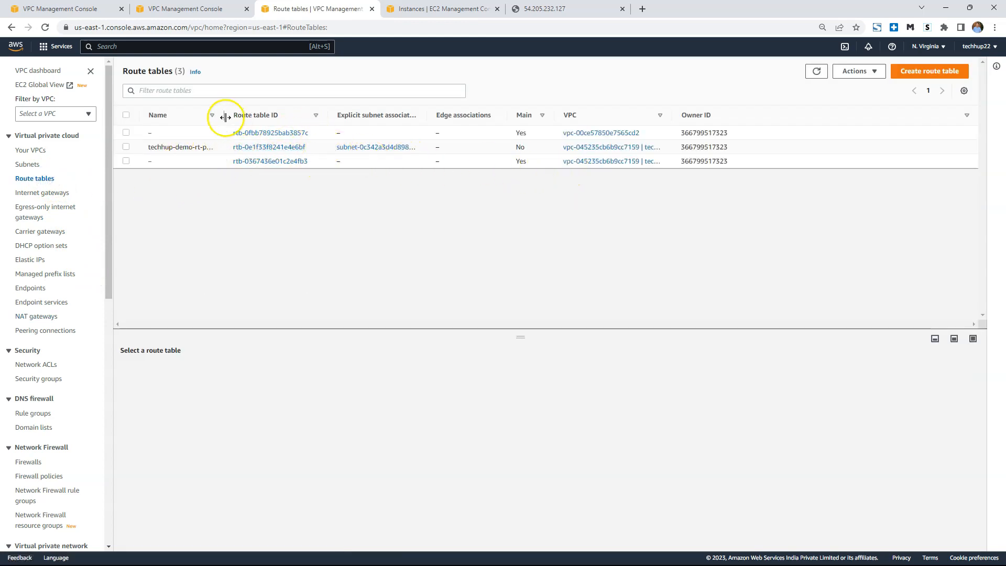
{"action": "left_click_drag", "start_coordinate": [225, 116], "coordinate": [390, 116]}
{"action": "left_click", "coordinate": [412, 147]}
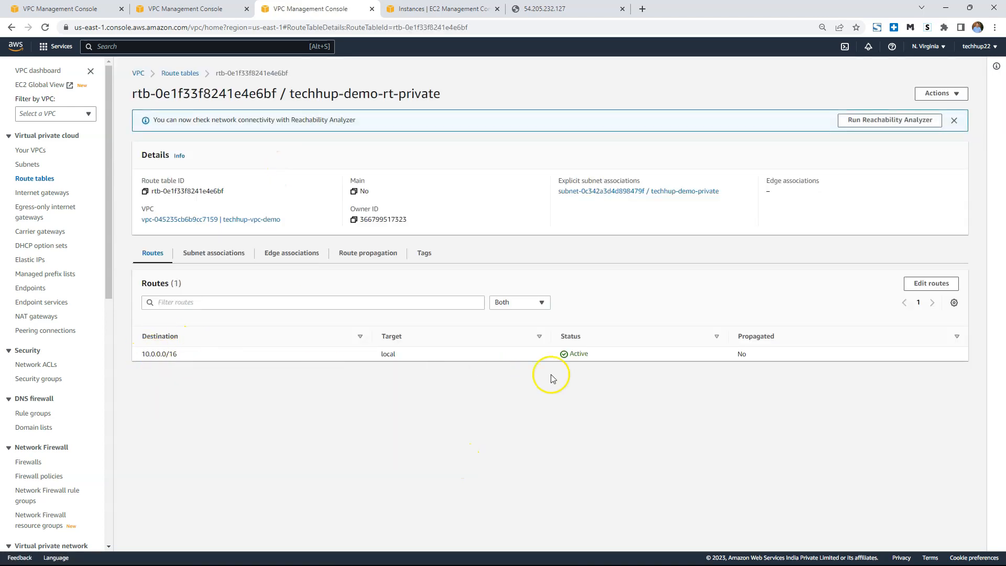
Add a 0.0.0.0/0 route targeting the techhup-nat-demo NAT gateway to the private route table and save it.
{"action": "left_click", "coordinate": [931, 283]}
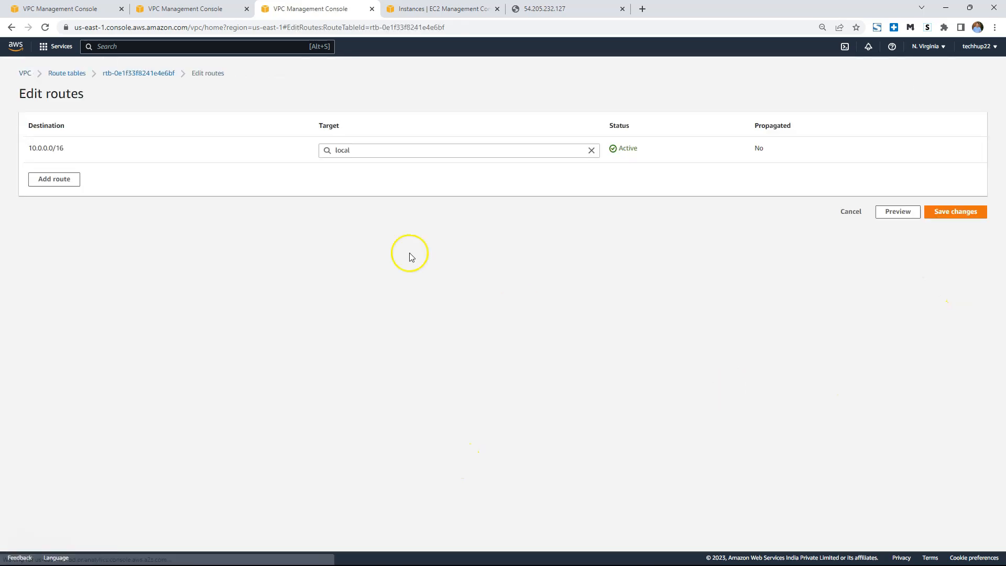
{"action": "left_click", "coordinate": [68, 179]}
{"action": "left_click", "coordinate": [104, 176]}
{"action": "left_click", "coordinate": [97, 192]}
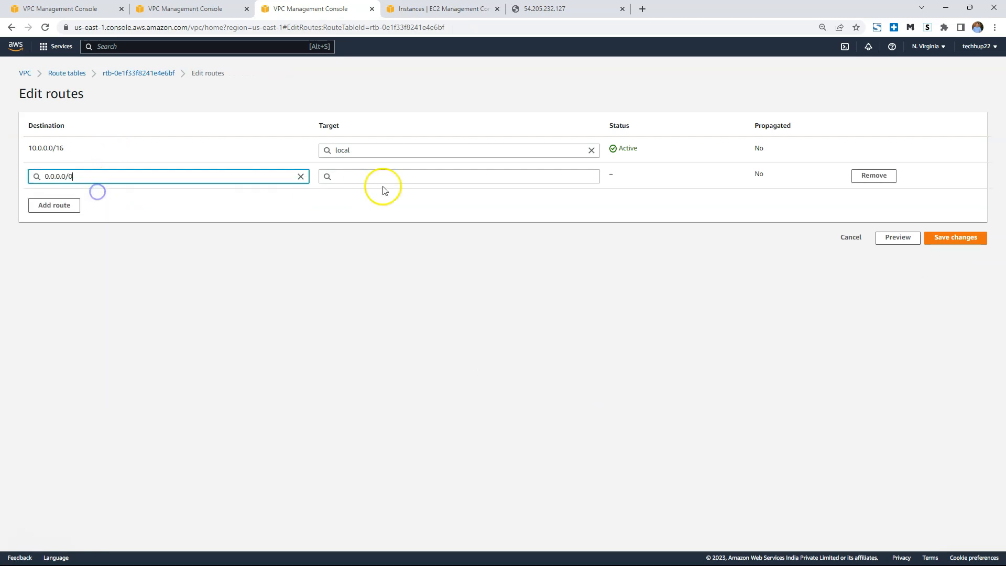
{"action": "left_click", "coordinate": [381, 178]}
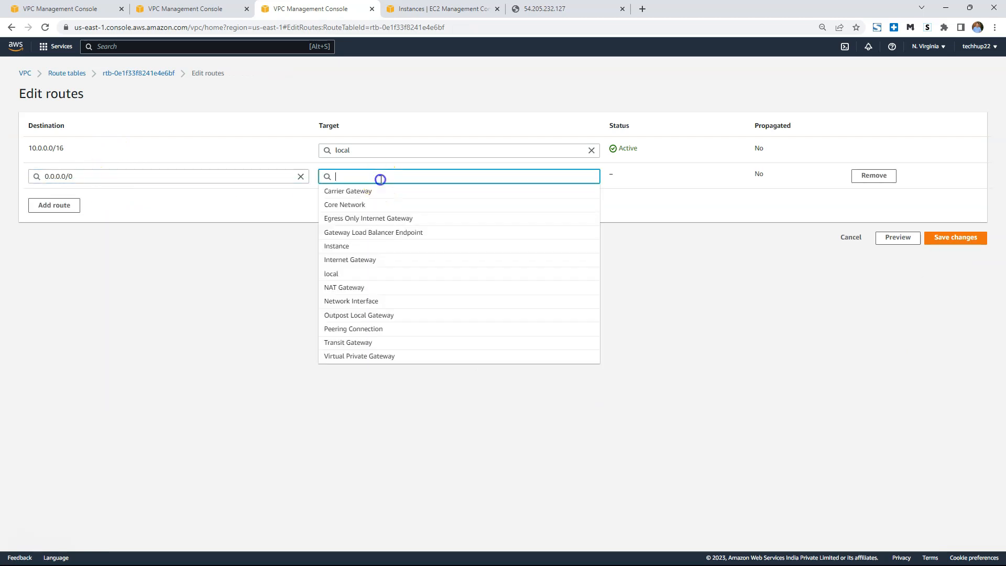
{"action": "left_click", "coordinate": [391, 286]}
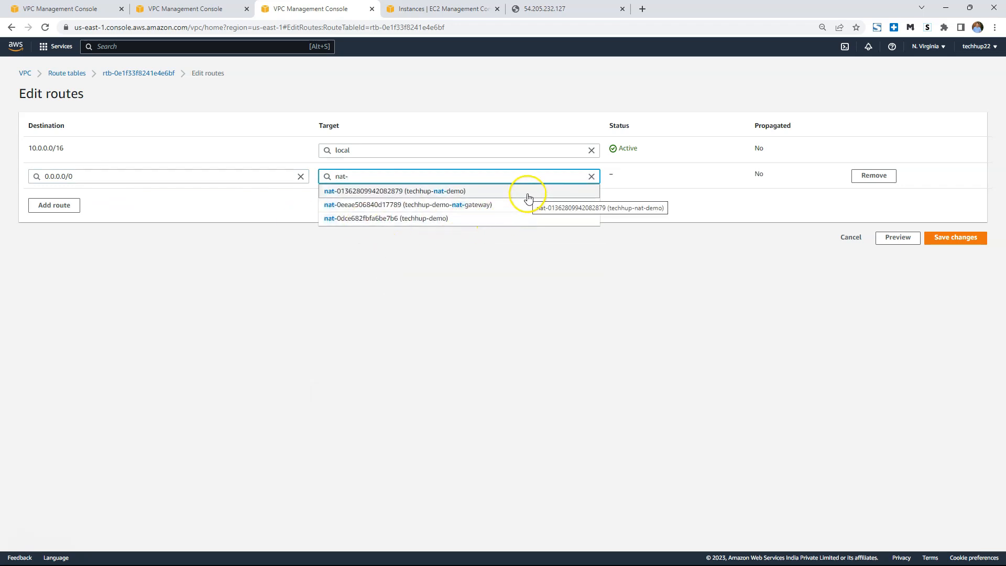
{"action": "left_click", "coordinate": [466, 195]}
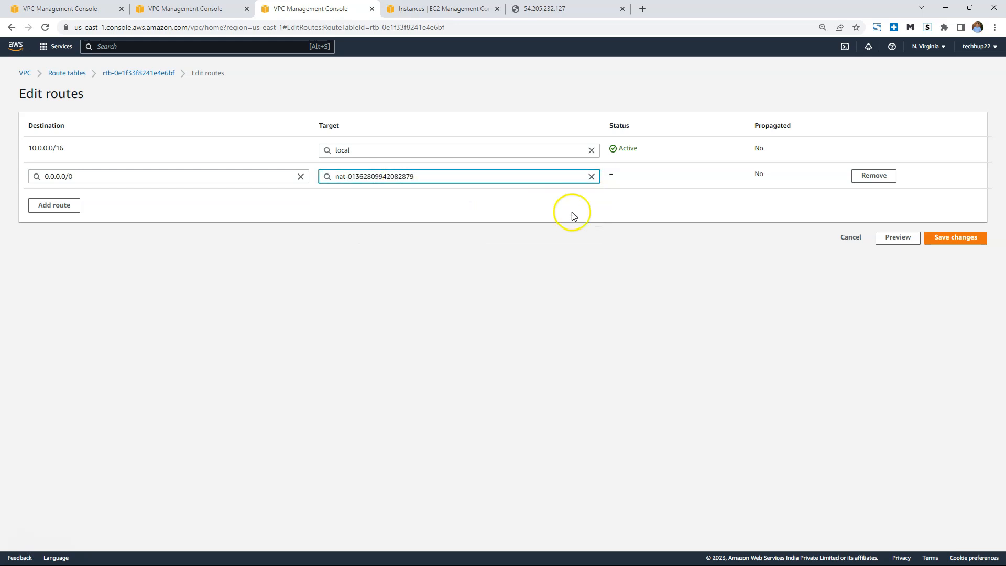
{"action": "left_click", "coordinate": [959, 237]}
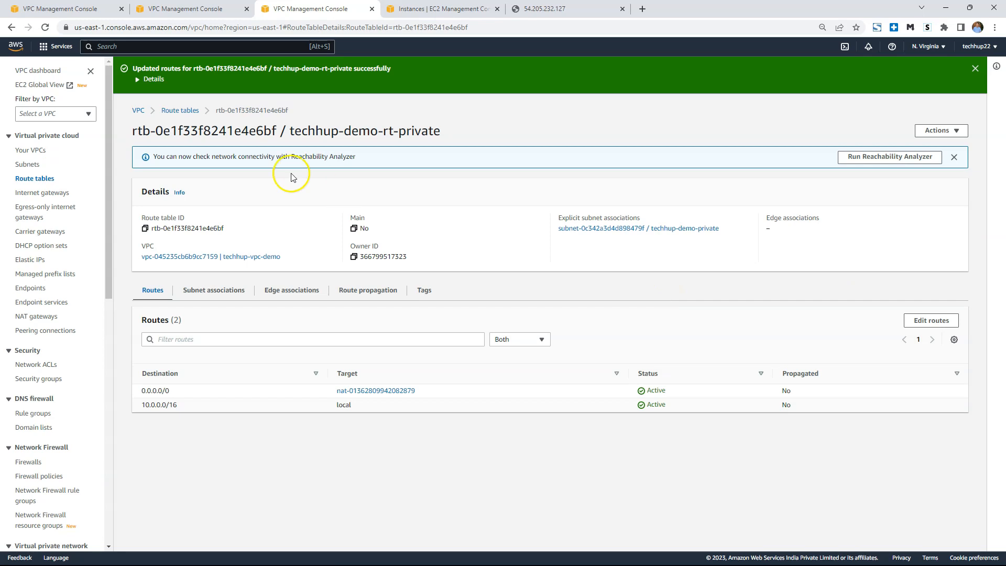
Examine the private route table's connections in the resource map of techhup-vpc-demo.
{"action": "left_click", "coordinate": [38, 152]}
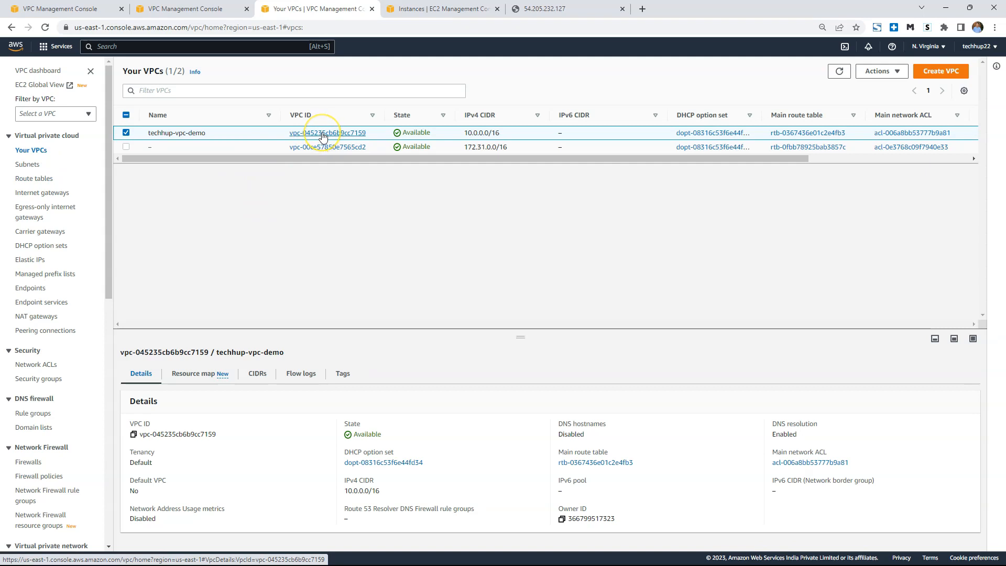
{"action": "left_click", "coordinate": [209, 374]}
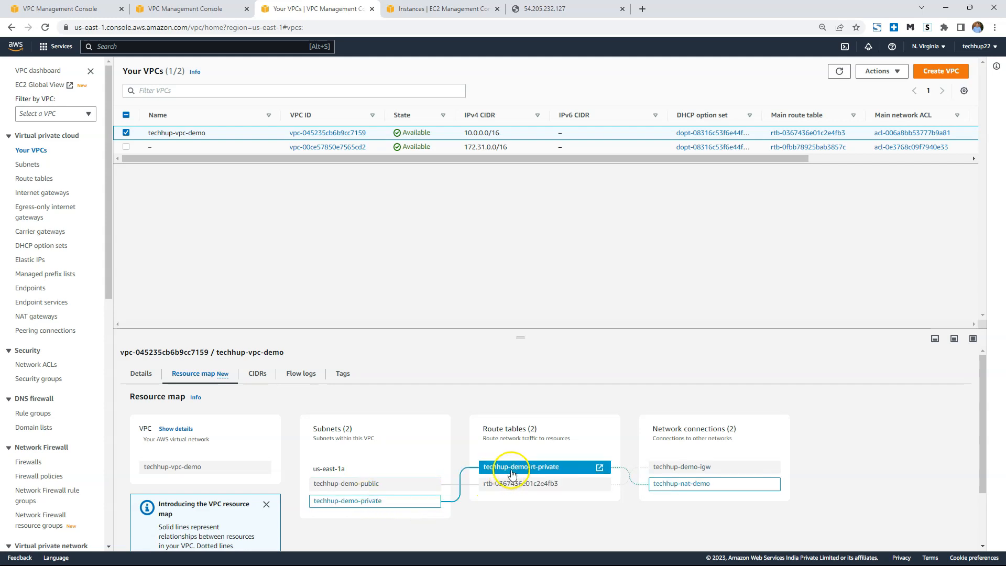
{"action": "left_click", "coordinate": [554, 473]}
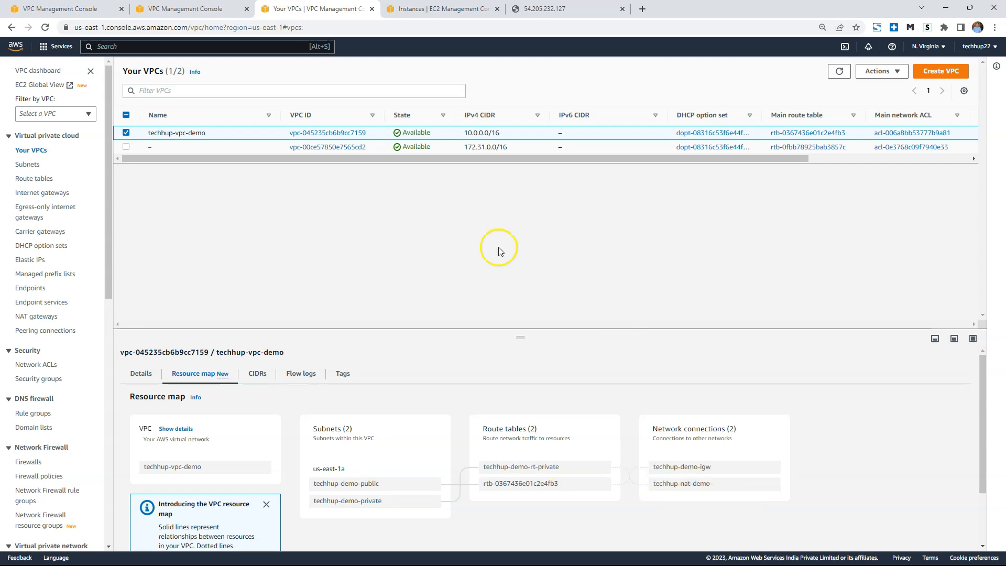
Switch to MobaXterm, ping google.com again from the private instance, and interrupt the ping.
{"action": "mouse_move", "coordinate": [498, 562]}
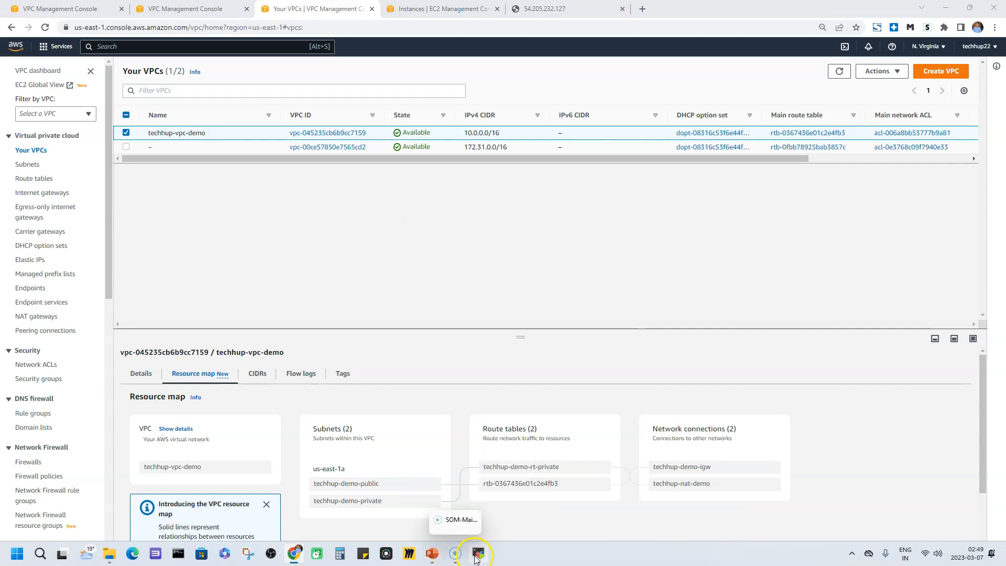
{"action": "left_click", "coordinate": [475, 553]}
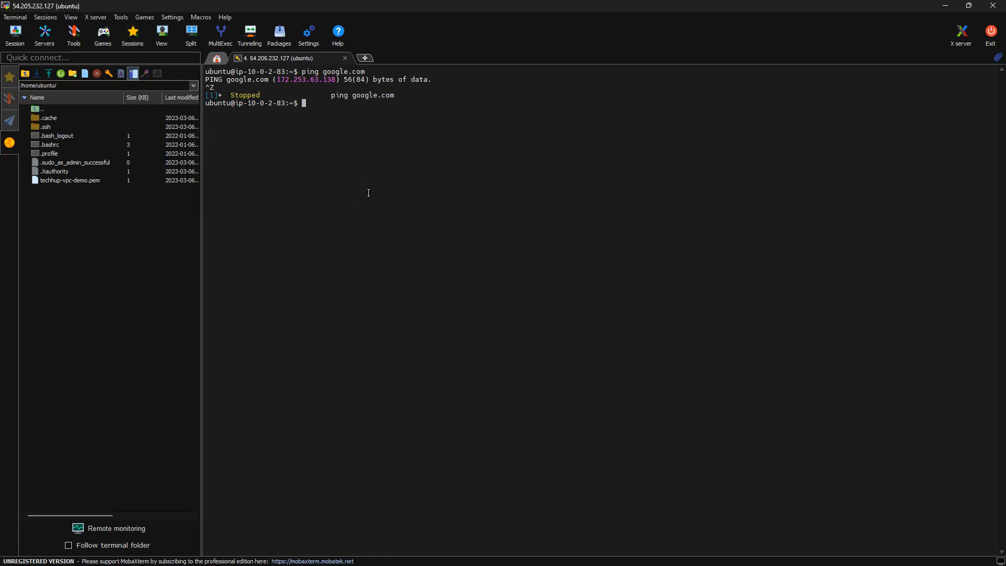
{"action": "key", "text": "Up"}
{"action": "key", "text": "Return"}
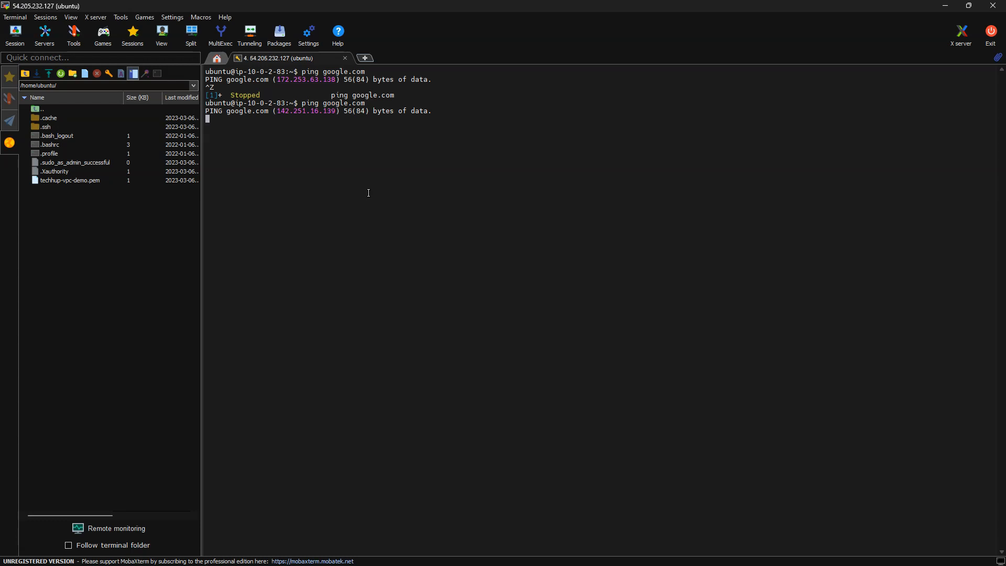
{"action": "key", "text": "ctrl+c"}
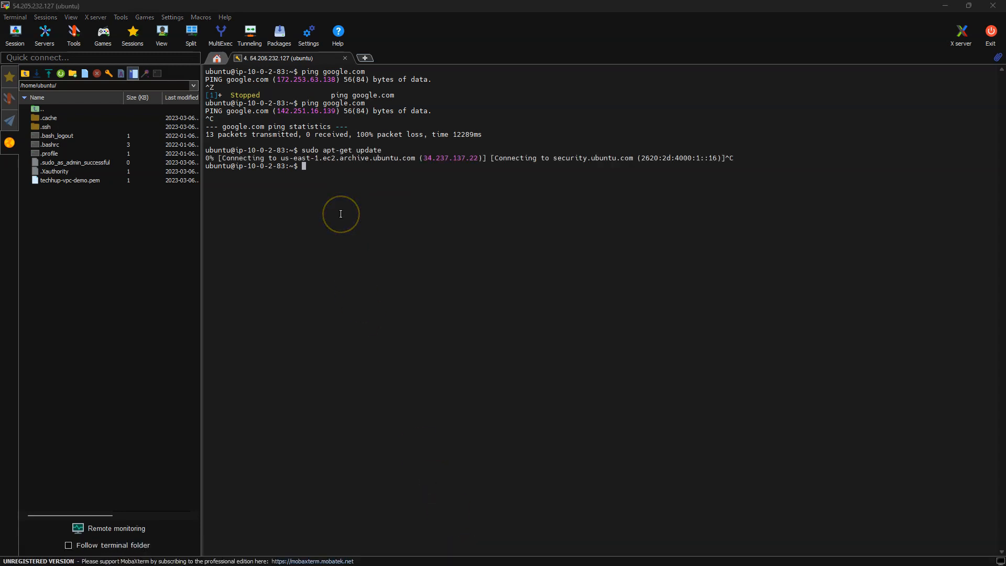
Run sudo apt-get update again on the private instance to test its outbound access through the NAT gateway.
{"action": "left_click", "coordinate": [346, 186]}
{"action": "key", "text": "Up"}
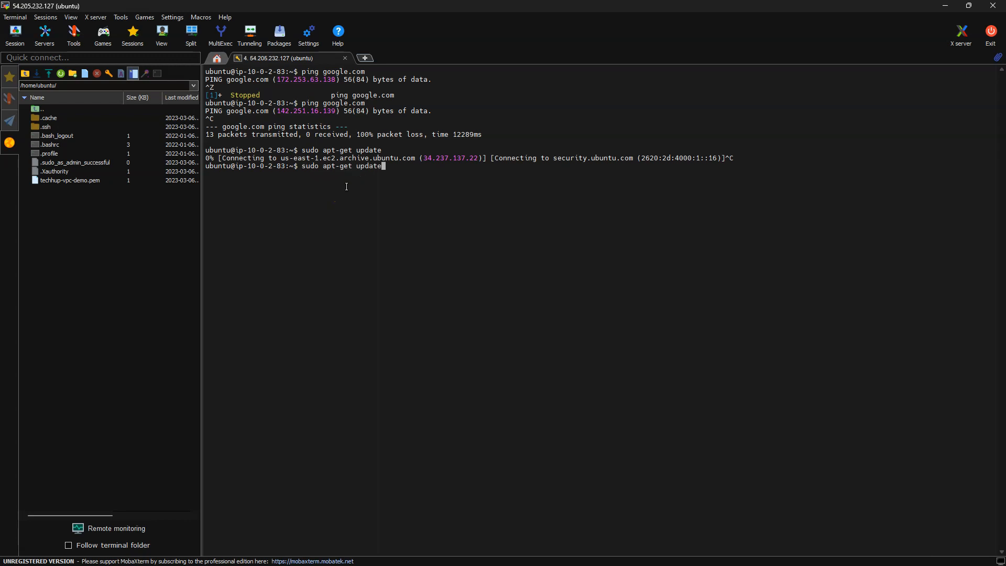
{"action": "key", "text": "Return"}
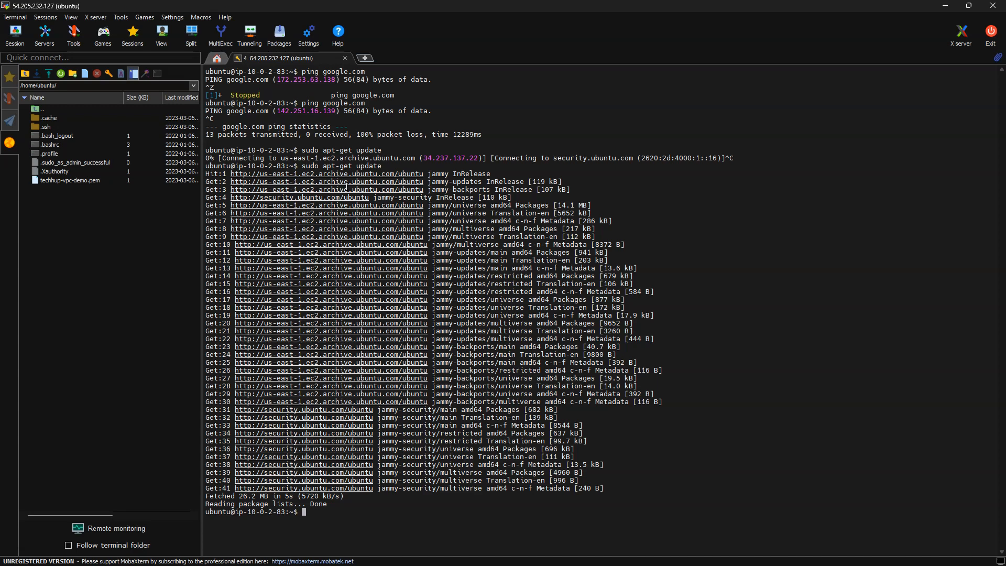
{"action": "left_click", "coordinate": [349, 192]}
{"action": "left_click", "coordinate": [418, 321]}
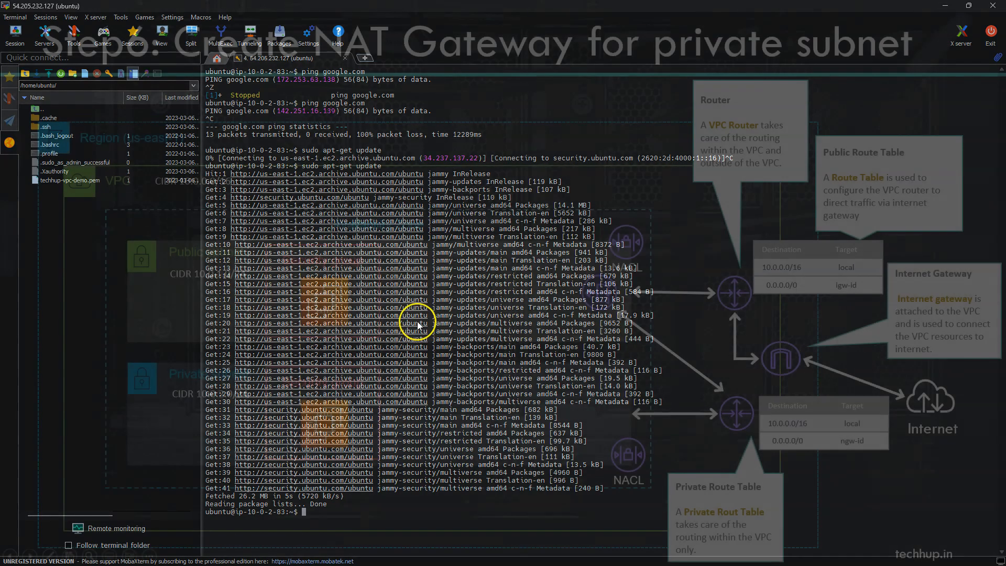